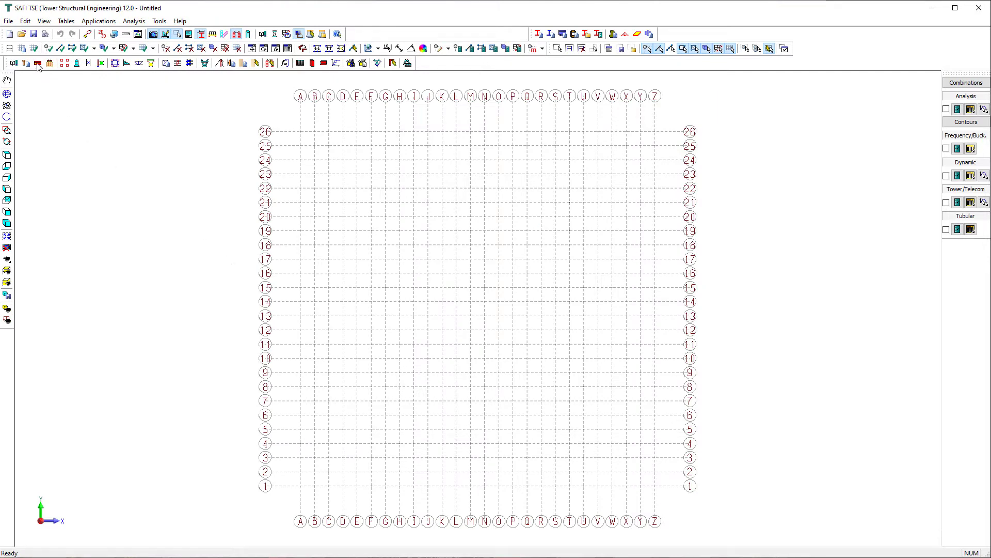
Turn off the display of the XY grid in the modelling area.
click(21, 48)
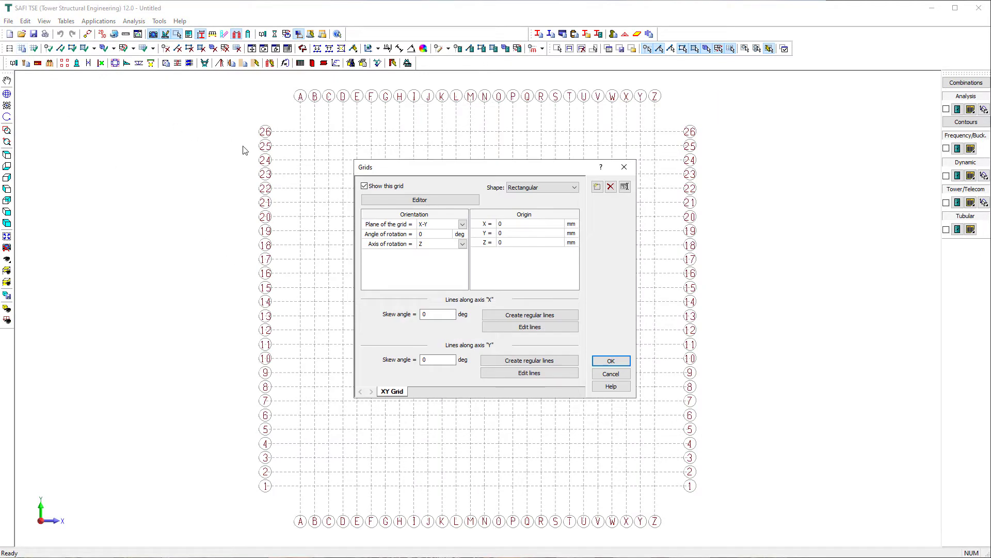
click(364, 186)
click(608, 360)
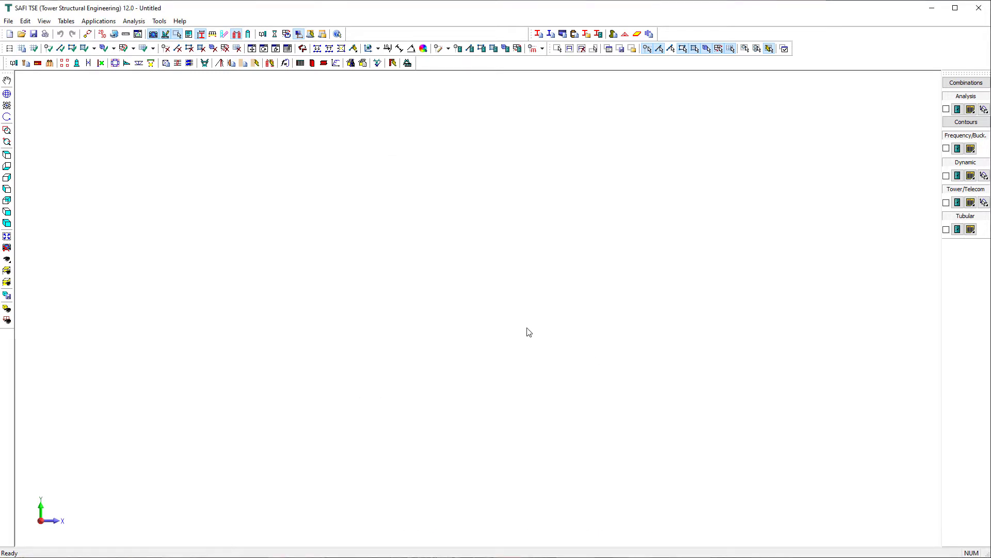
Set the general options to English language and 3D analysis mode.
click(100, 36)
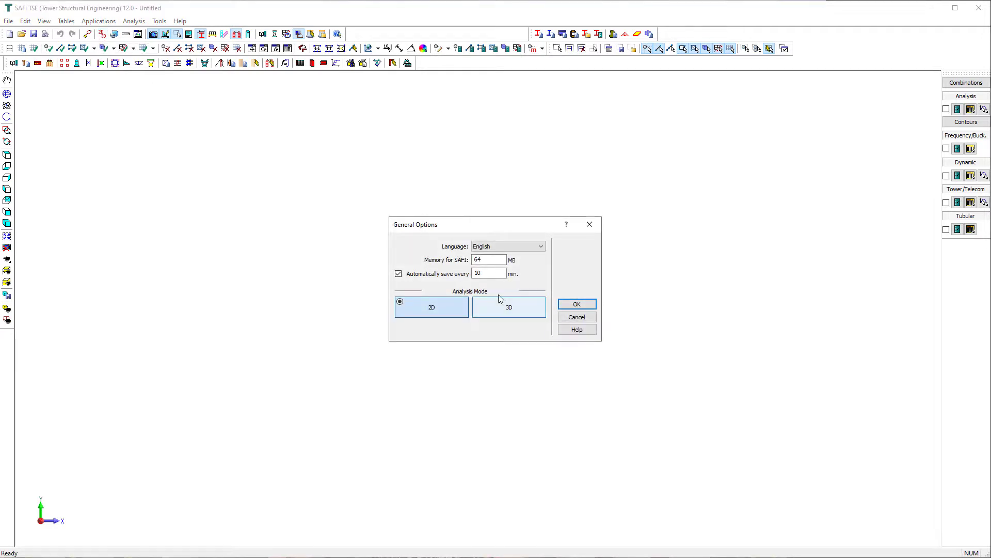
click(540, 247)
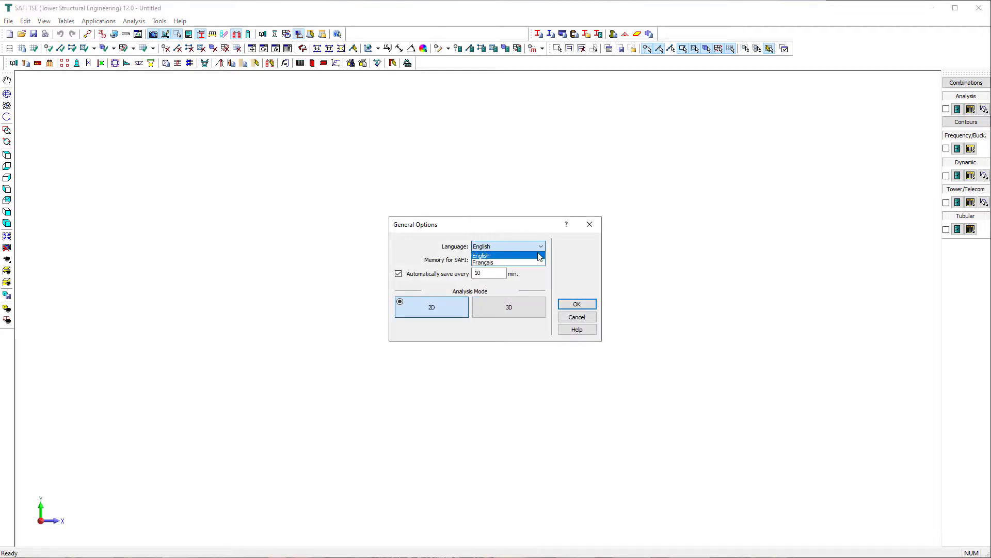
click(536, 256)
click(509, 307)
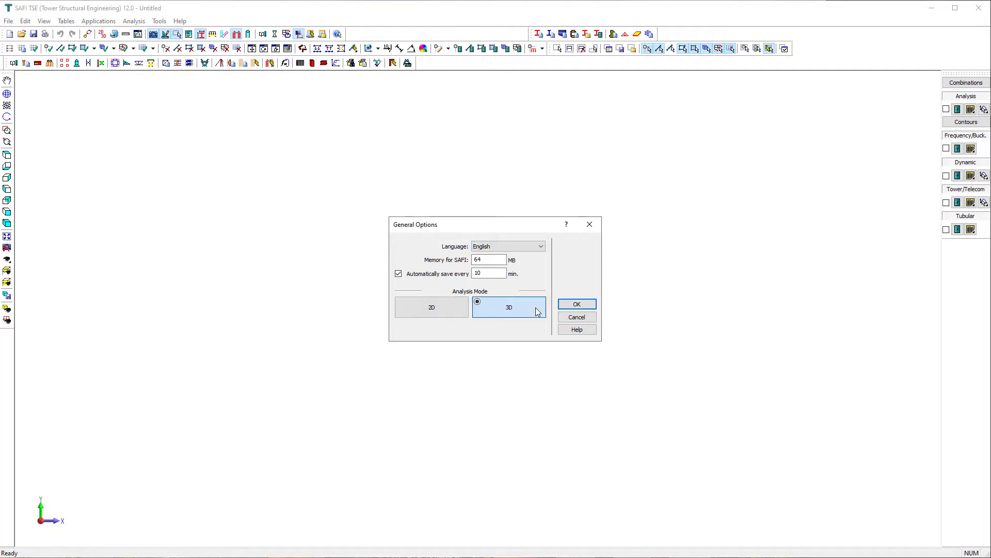
click(577, 304)
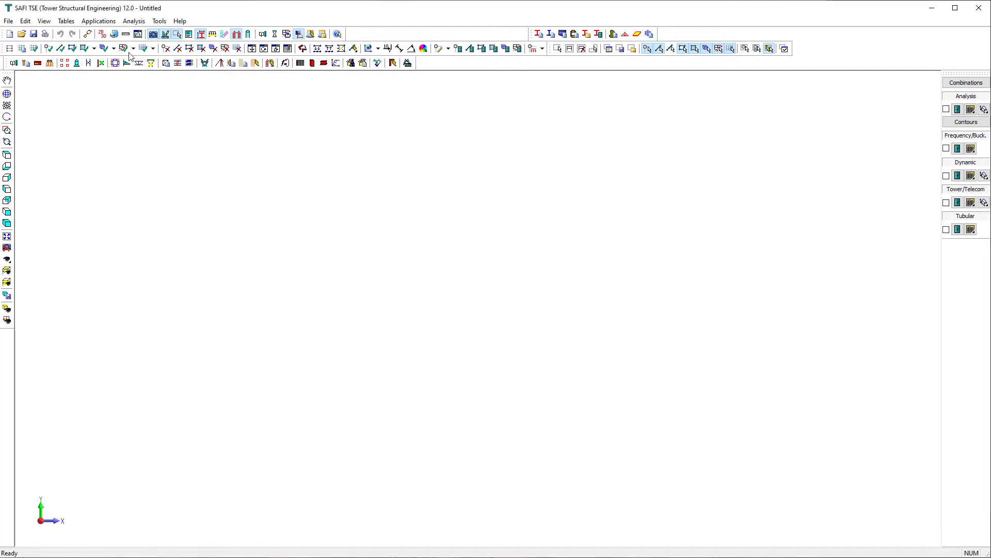
Apply the default imperial units system and use Imperial naming for standard sections.
click(125, 34)
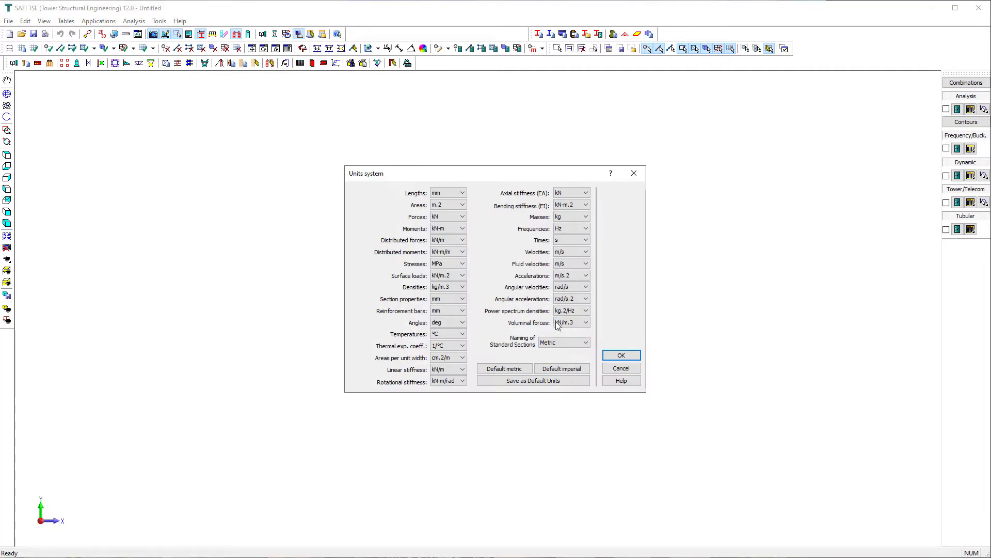
click(564, 369)
click(565, 343)
click(558, 349)
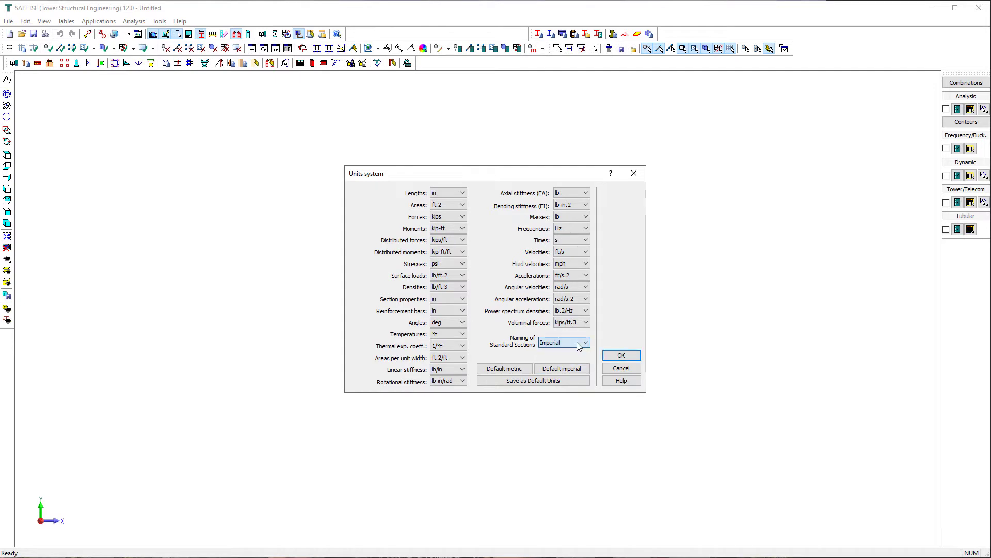
Set the length units to ft and the stress units to ksi, and accept the units system.
click(462, 195)
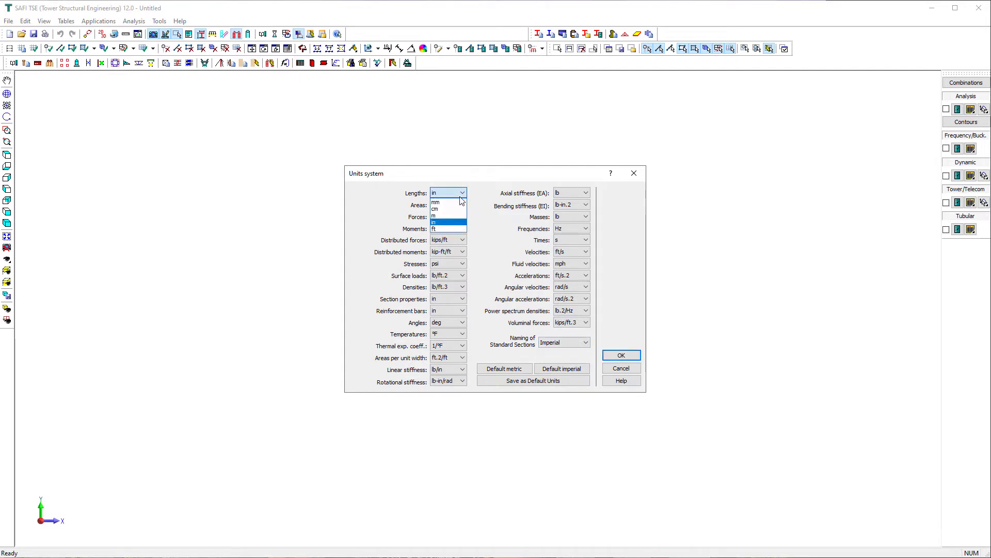
click(448, 231)
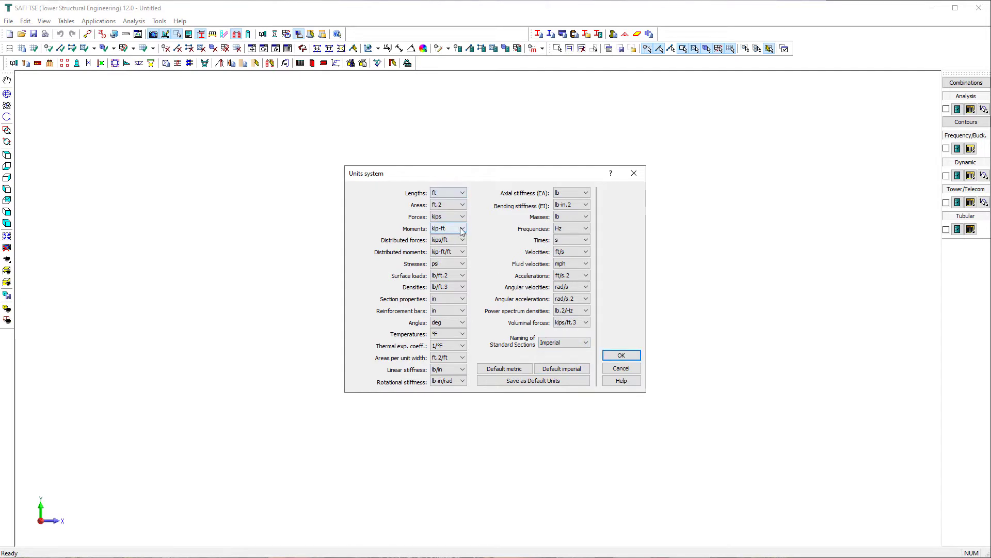
click(460, 264)
click(444, 307)
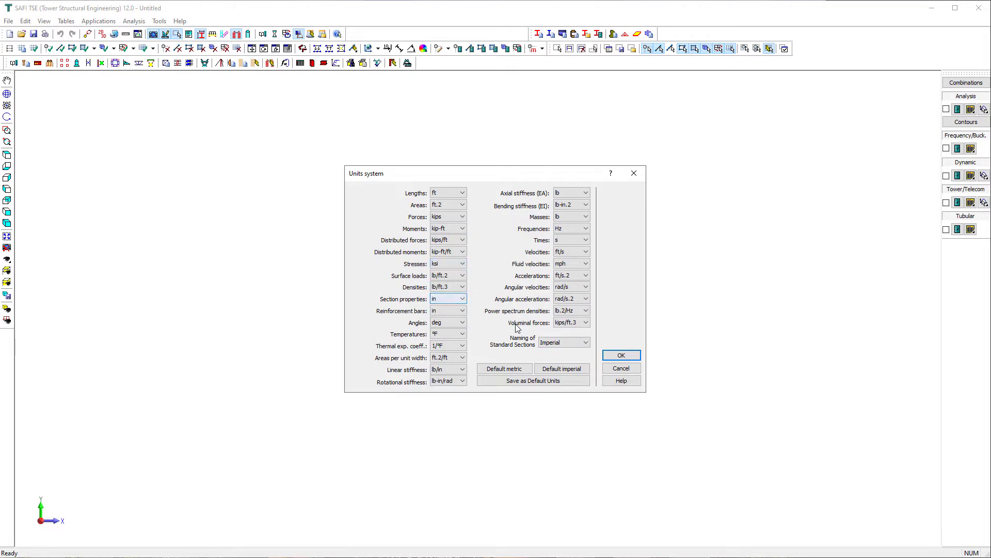
click(621, 355)
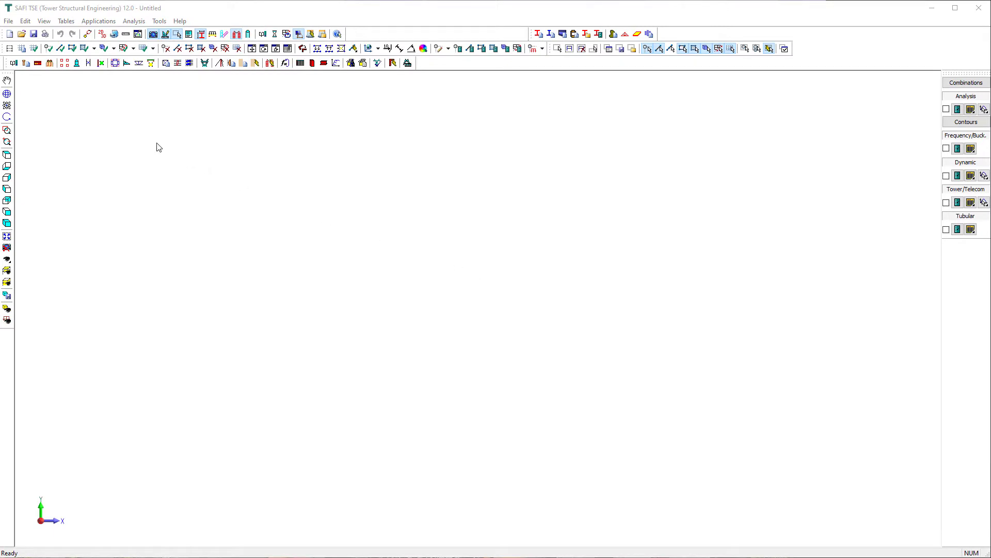
Set the Tower/Telecom design parameters to standard TIA-222-H, Three-Sided shape and wind loads generated By Segment.
click(16, 62)
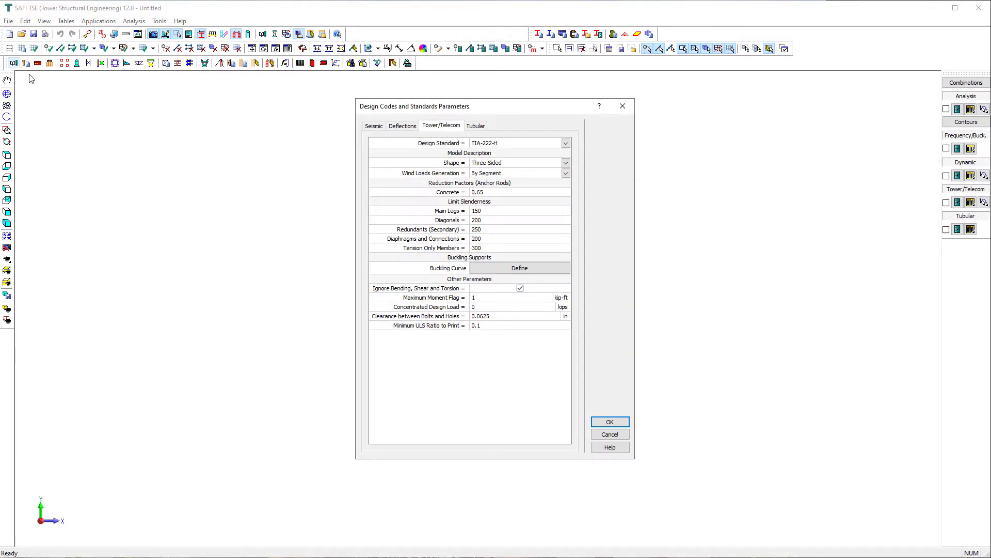
click(566, 143)
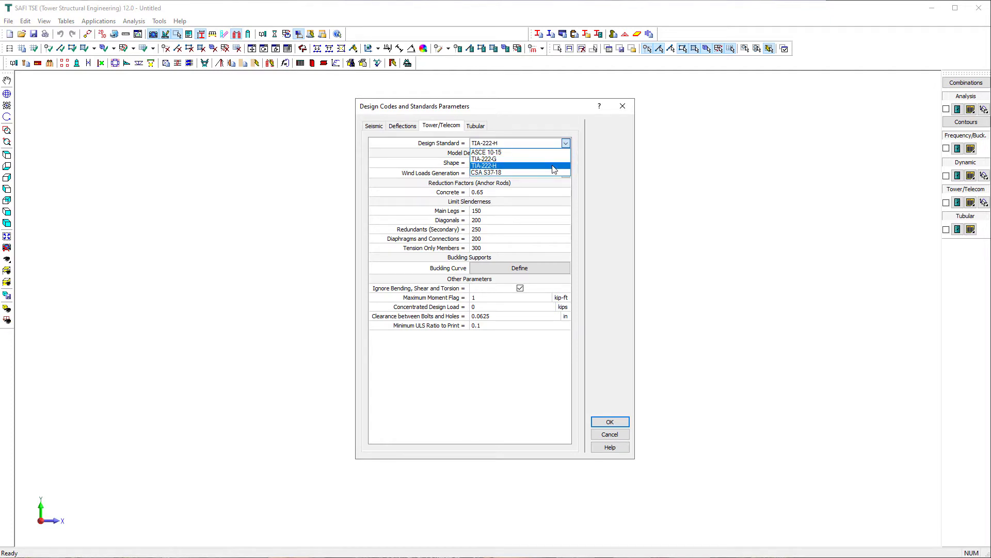
click(554, 166)
click(565, 163)
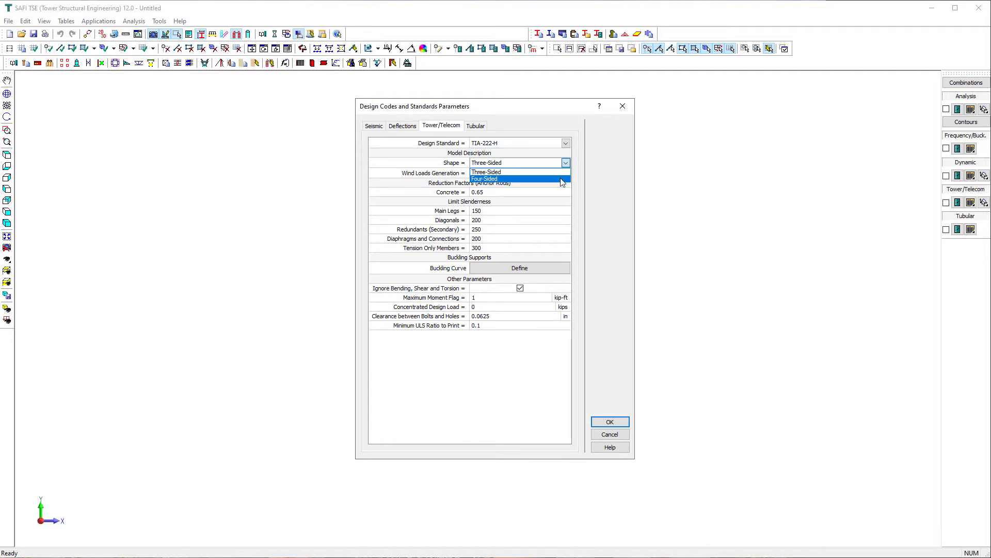
click(564, 172)
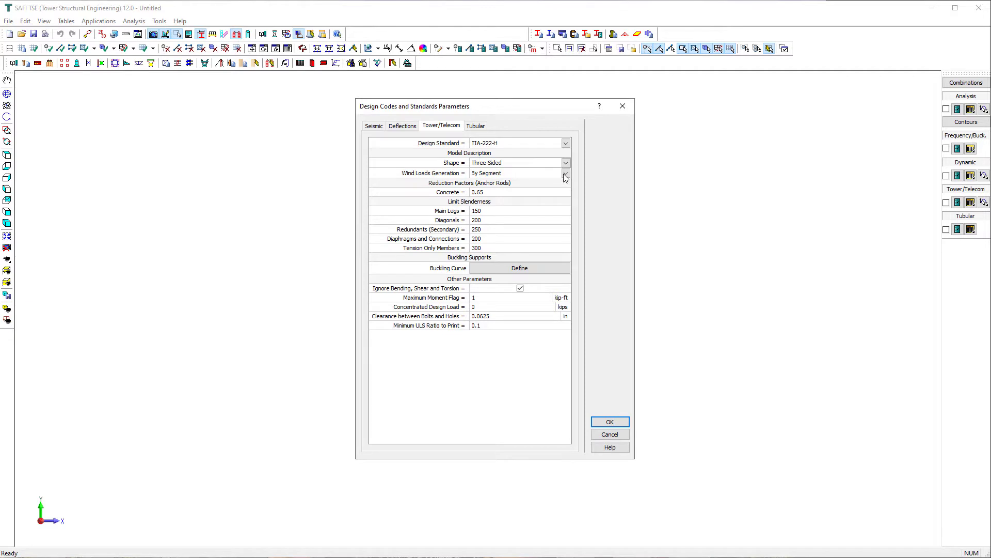
click(565, 174)
click(564, 174)
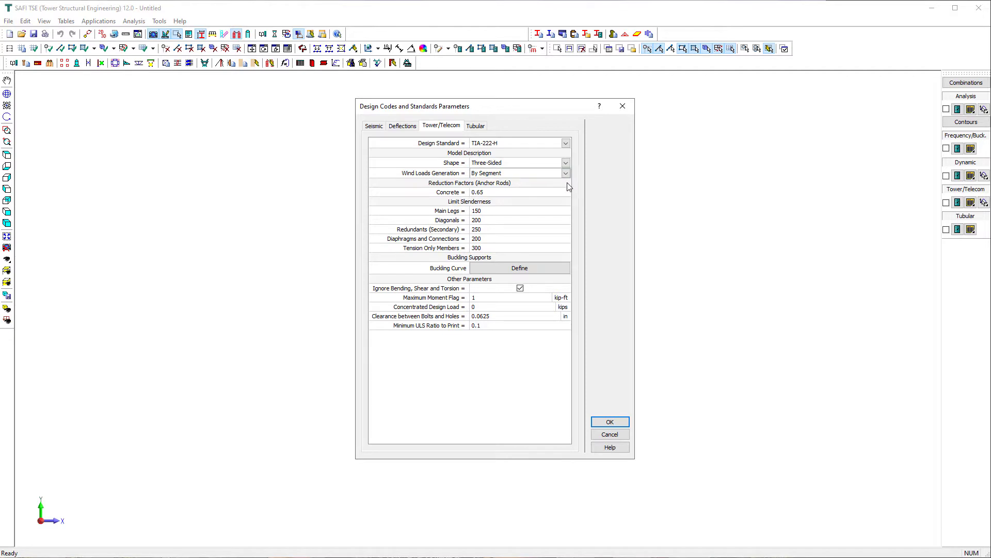
click(624, 424)
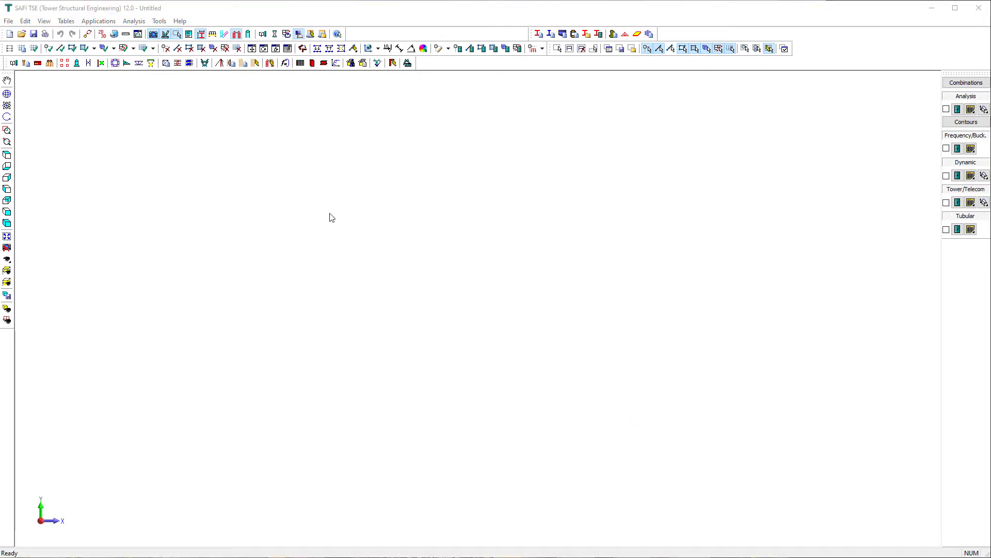
Add a standard A394 Type 0 5/8" bolt to the bolt definitions.
click(26, 63)
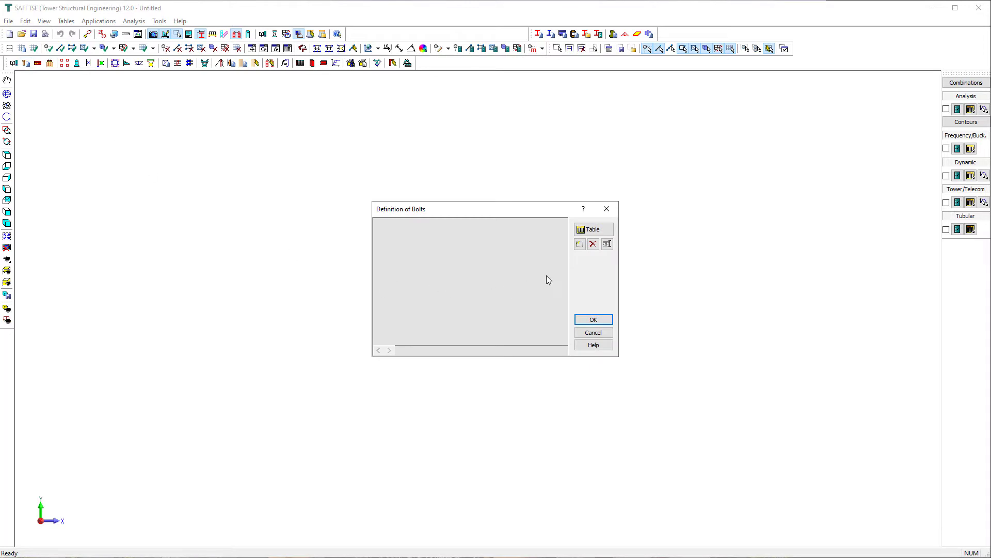
click(582, 247)
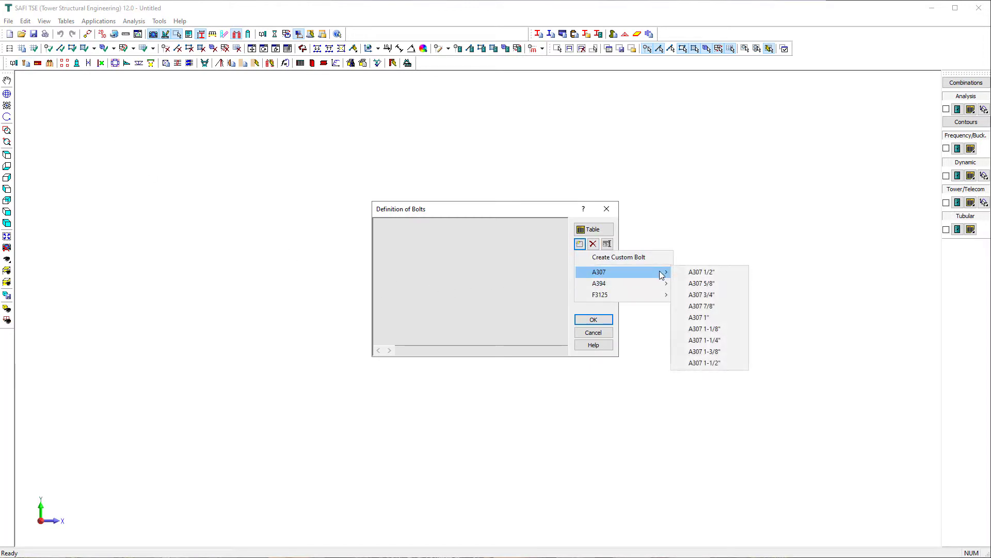
mouse_move(665, 289)
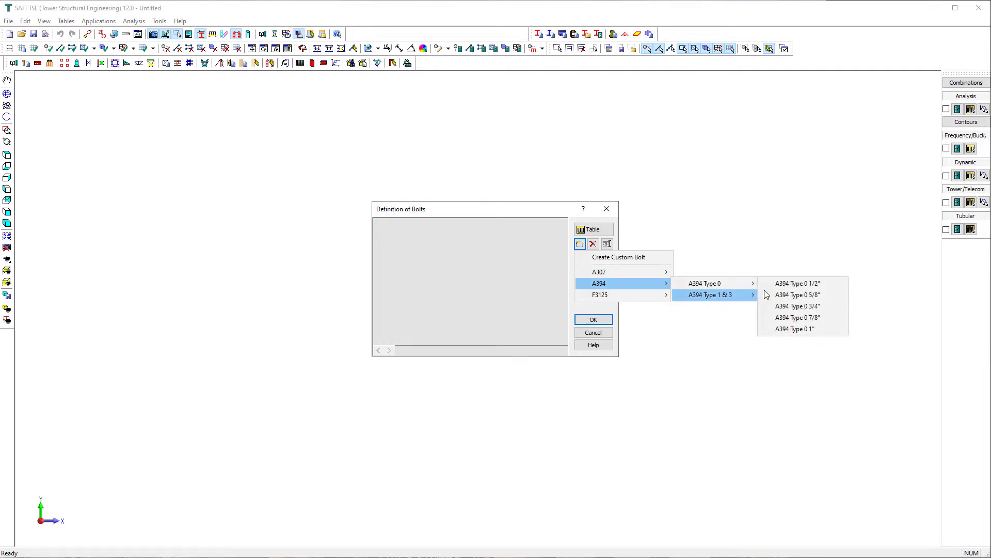
click(783, 296)
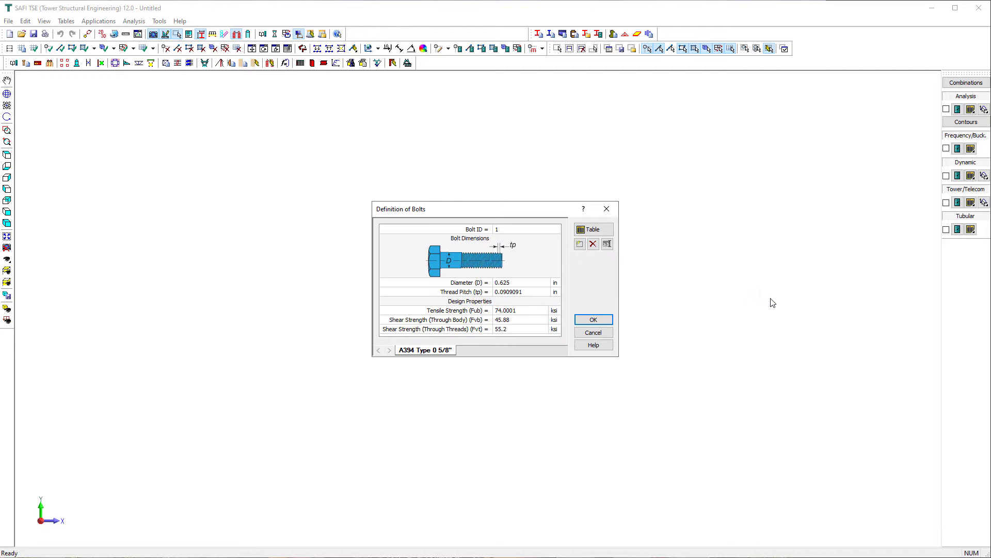
click(593, 321)
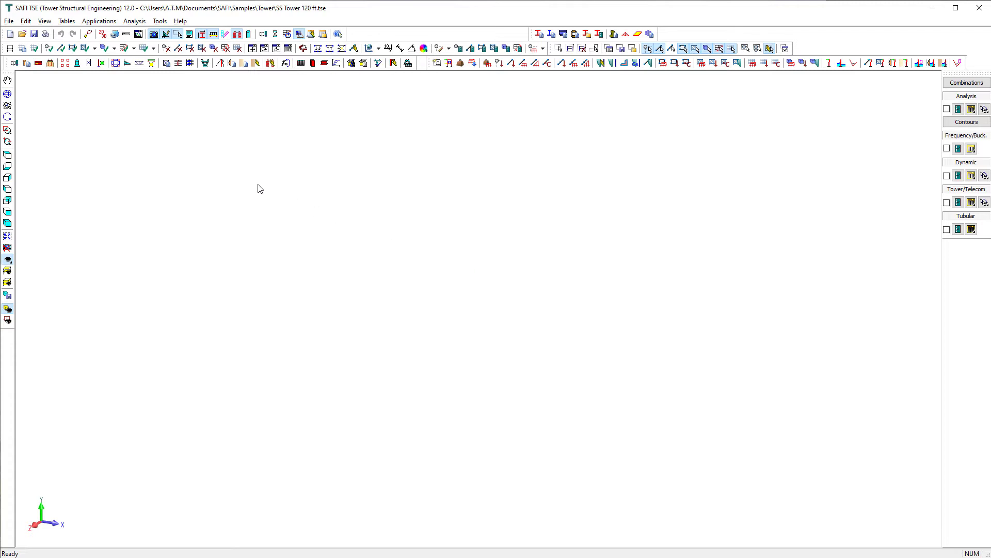
Assign the A394 Type 0 5/8" bolt to the untitled connection schema.
click(38, 63)
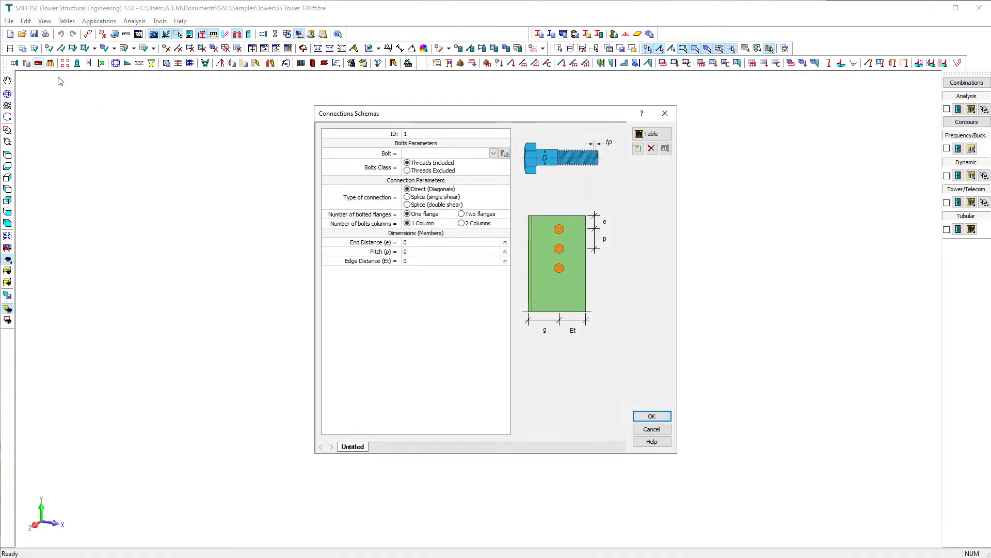
click(494, 154)
click(488, 164)
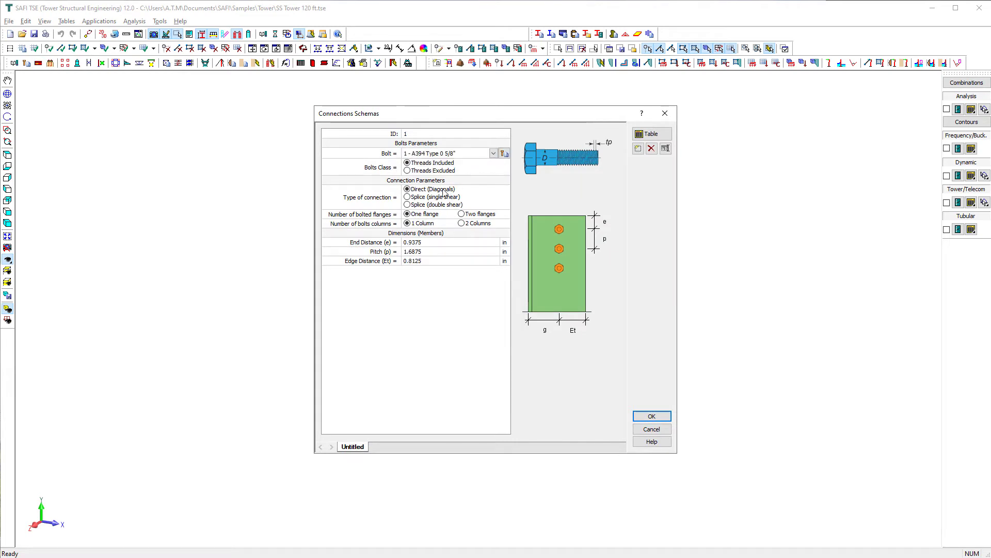
Set the connection schema's end distance to 1 in, pitch to 1.75 in and edge distance to 0.9 in.
click(421, 243)
text(1)
click(421, 252)
text(1)
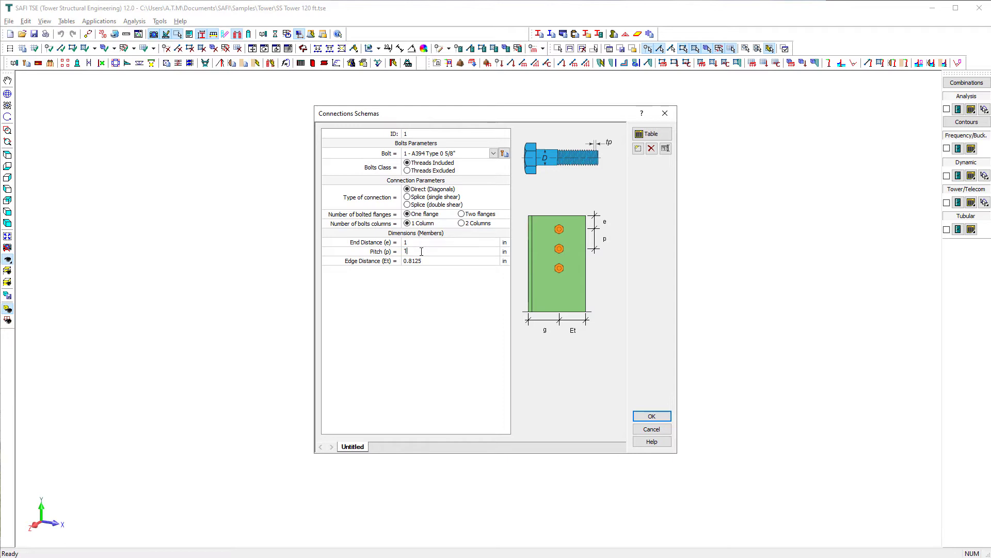
text(.75)
click(427, 261)
text(0.9)
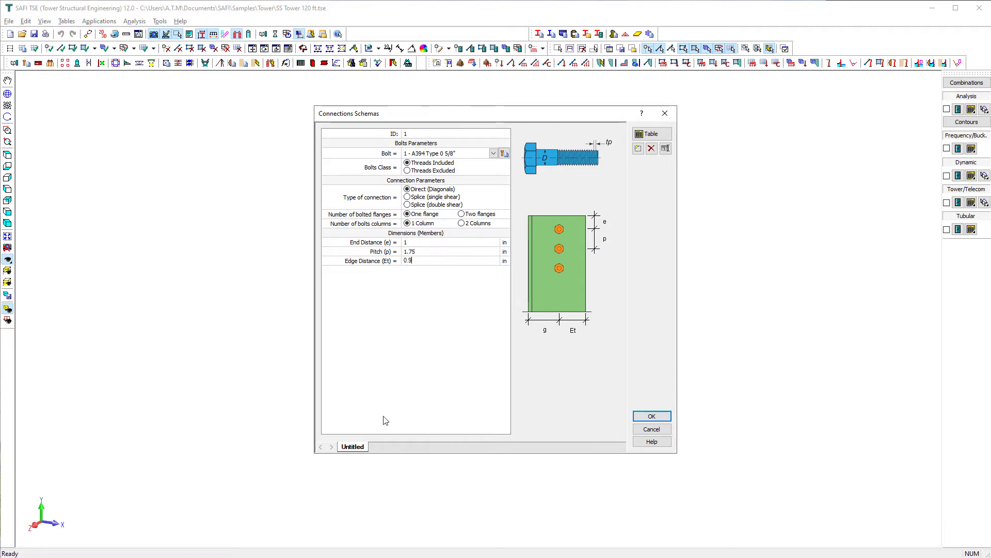
Rename the connection schema "Diag. A394 5/8"" and accept the connection schemas.
double_click(351, 447)
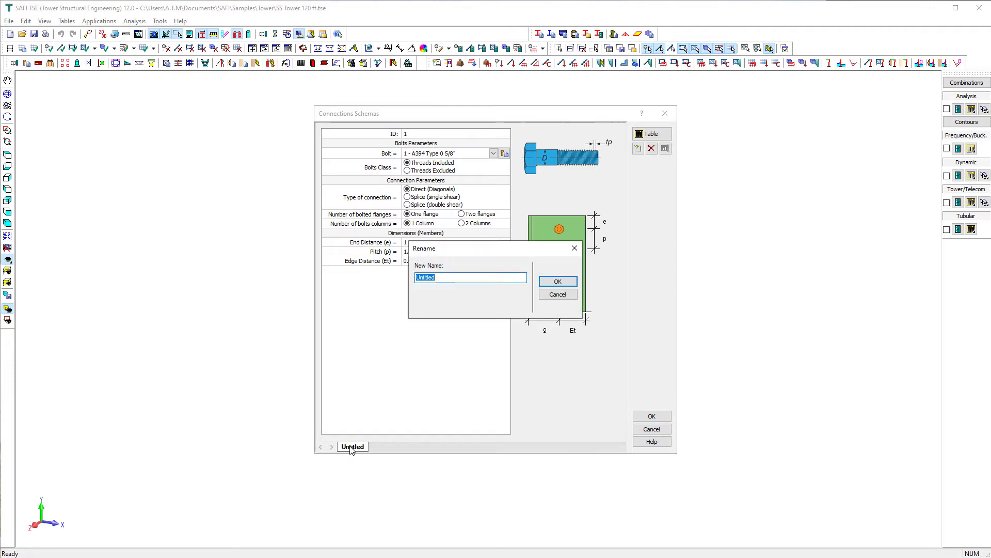
text(Diag. A394 5/8")
click(550, 280)
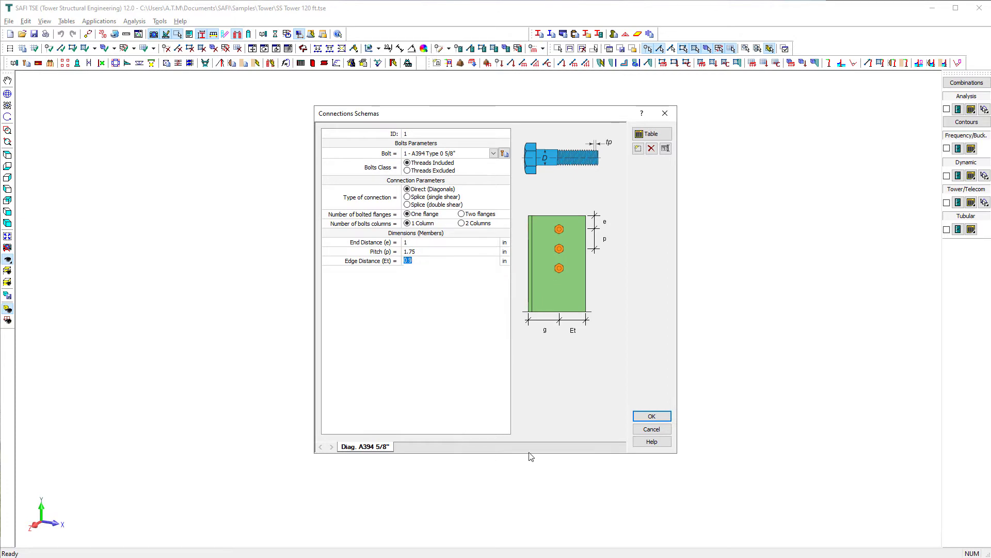
click(646, 417)
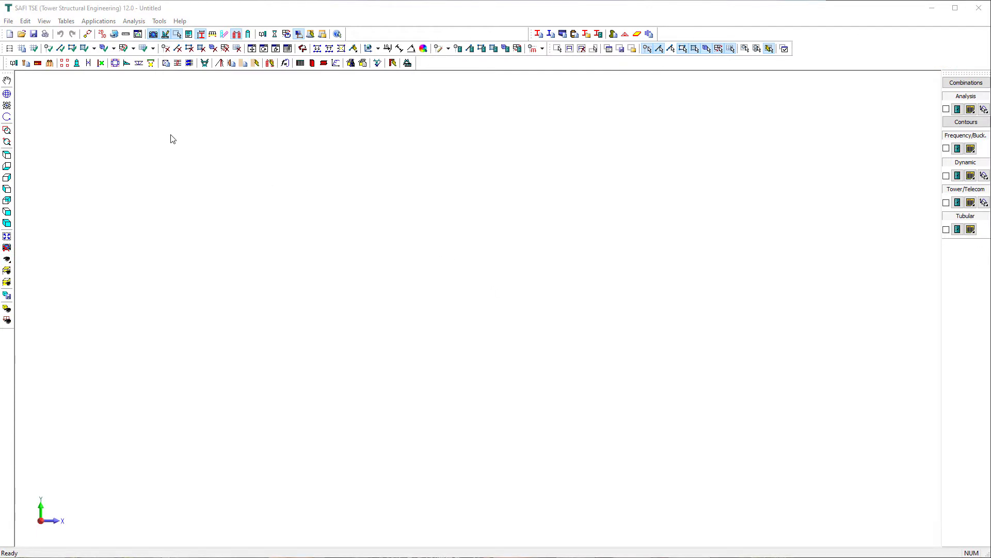
Define the anchor rods with anchor type (d) - With leveling nuts and an imperial 1" diameter.
click(50, 63)
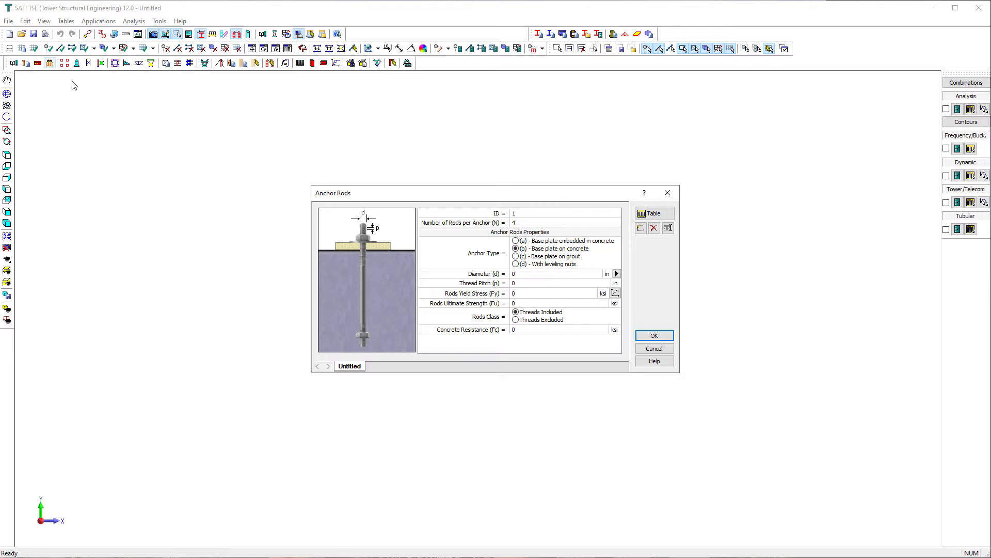
click(518, 222)
click(516, 264)
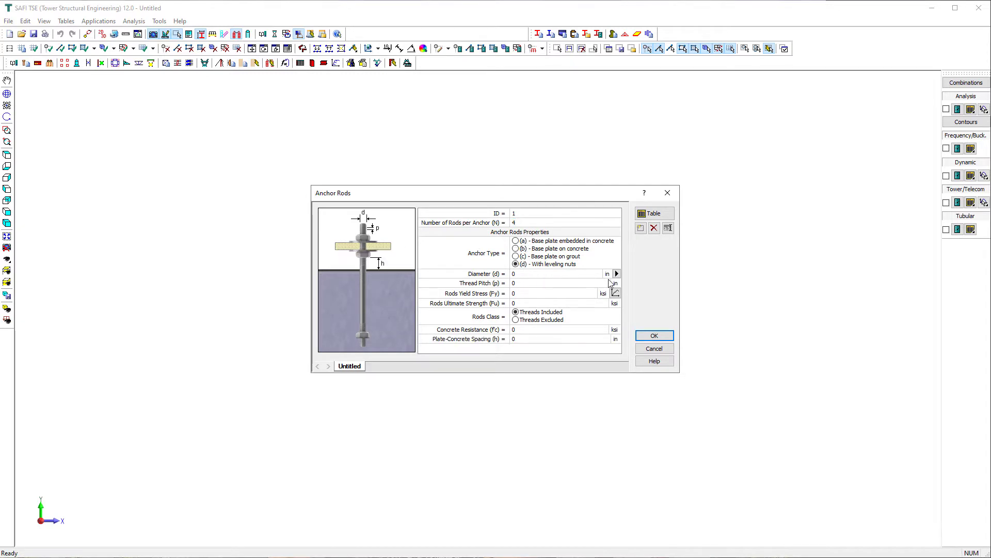
click(617, 274)
mouse_move(656, 276)
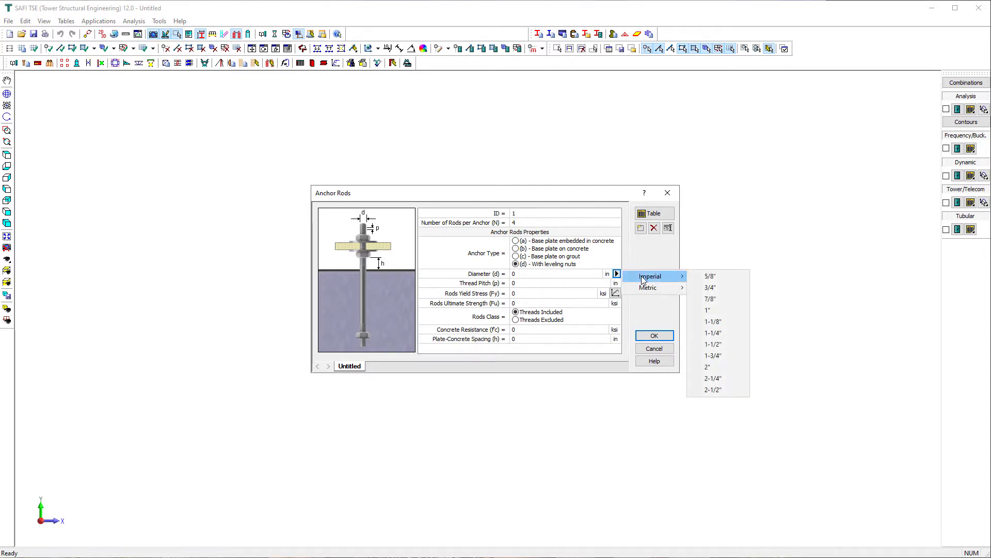
click(733, 310)
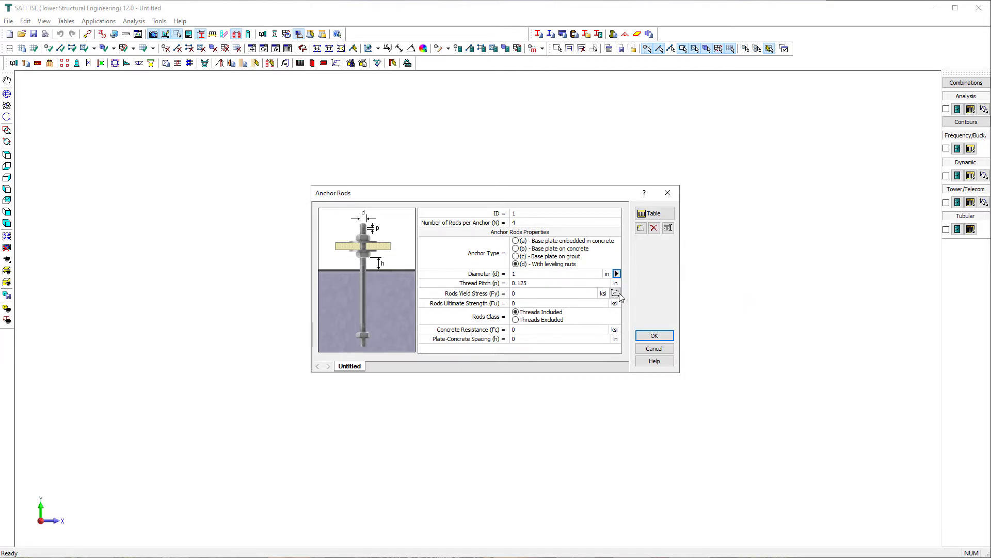
Assign the ASTM A36 material to the anchor rods for their yield stress and ultimate strength.
click(617, 294)
click(446, 216)
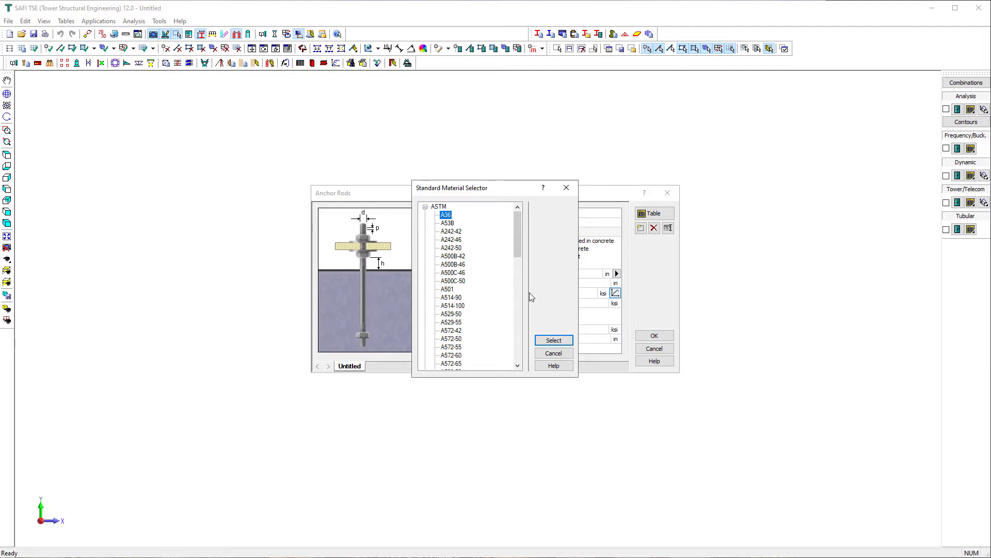
click(565, 340)
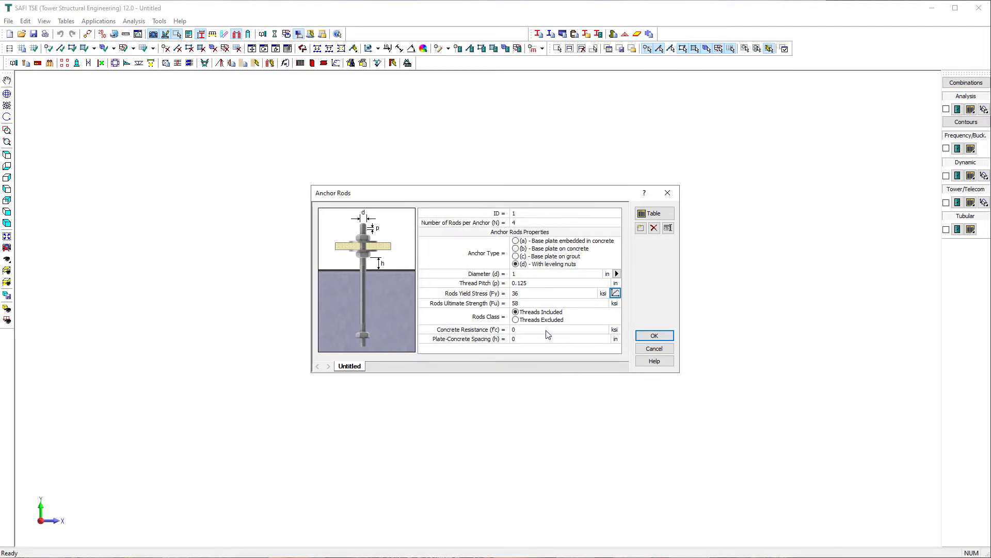
Set the anchor rods' concrete resistance to 3 ksi and plate-concrete spacing to 2 in.
click(539, 329)
text(3)
click(525, 338)
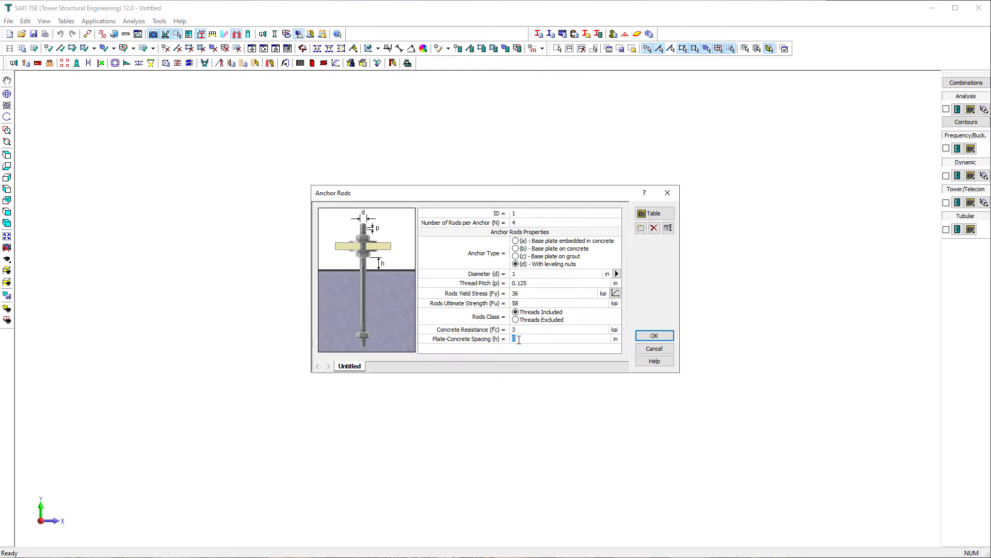
text(2)
Rename the anchor rod definition "Anchor (x4) 1"" and accept the anchor rods.
double_click(347, 366)
text(Anchor )
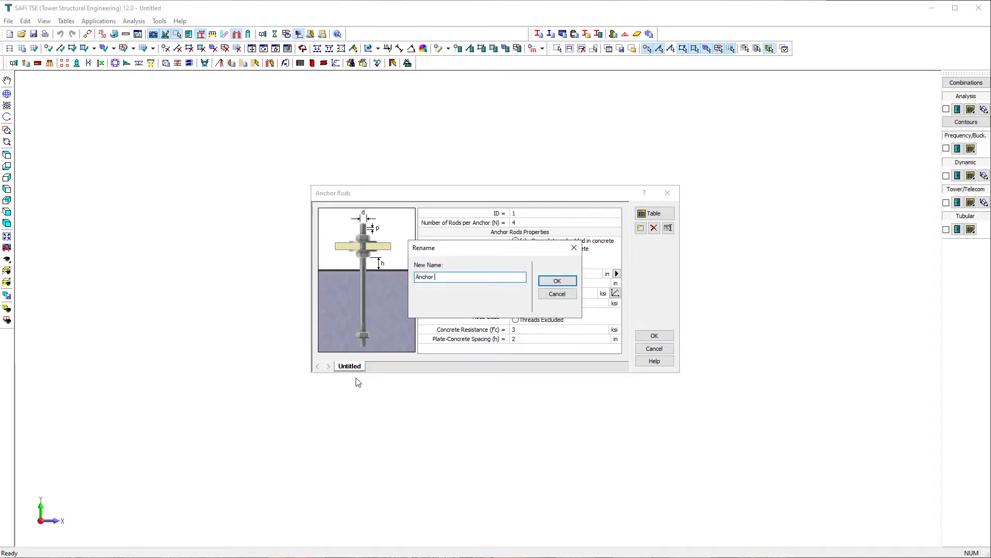
text((x4) 1")
click(556, 281)
click(533, 340)
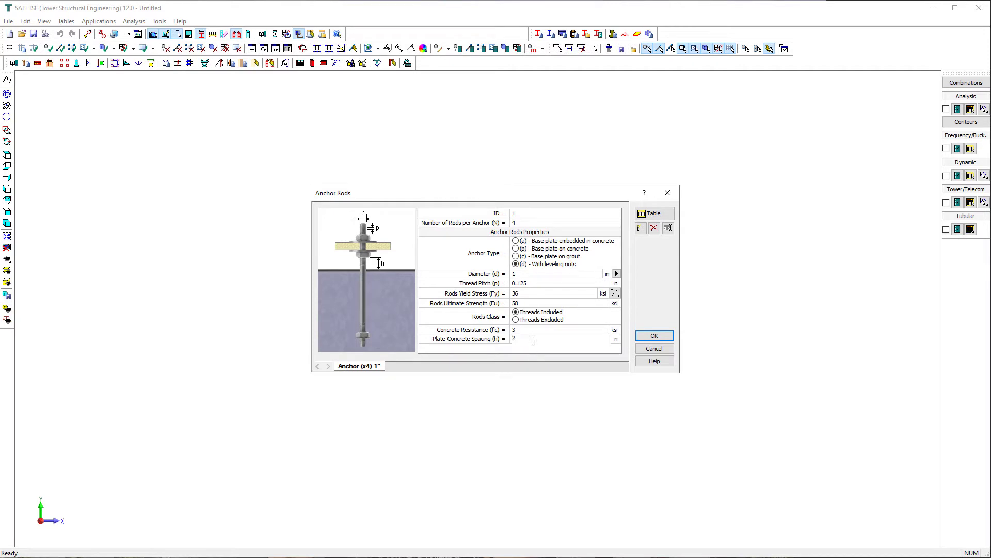
click(653, 337)
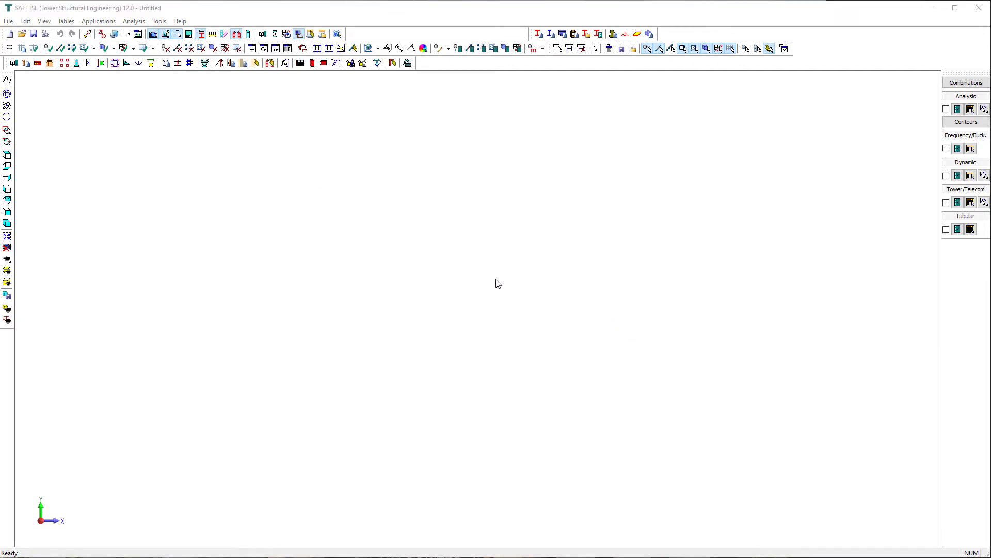
Name the tower column "SS Tower 120 ft" and assign the Anchor (x4) 1" rods to its foundation.
click(64, 63)
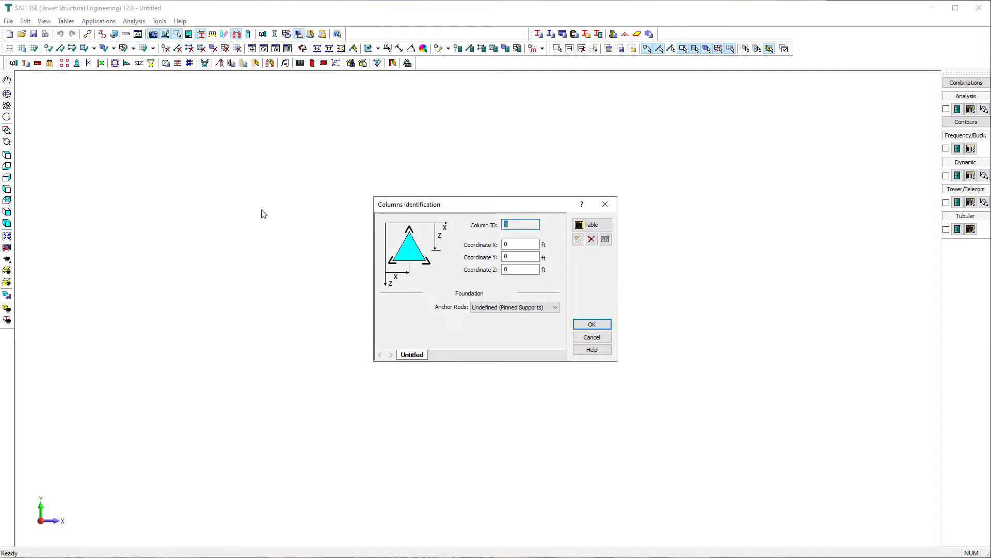
double_click(413, 354)
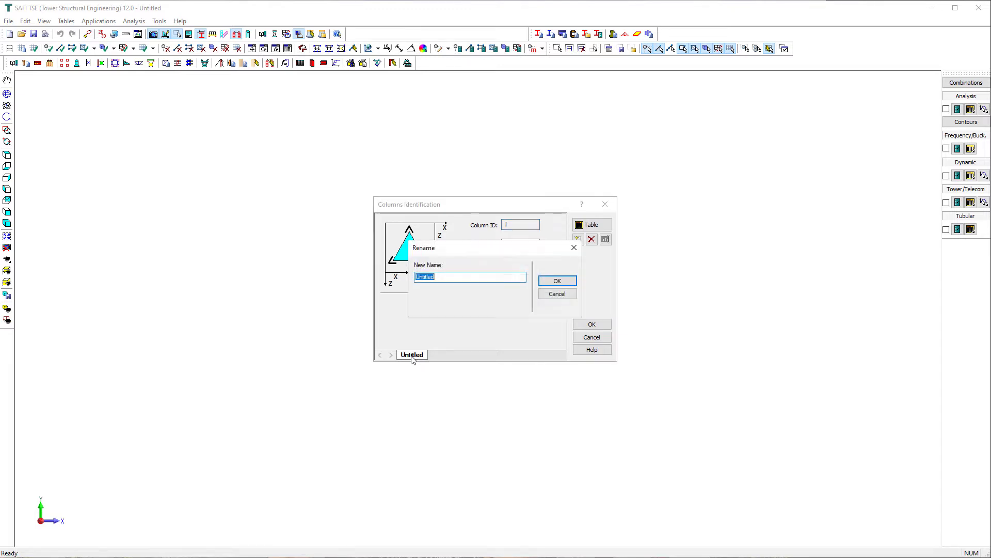
text(SS Tower 120 ft)
click(554, 283)
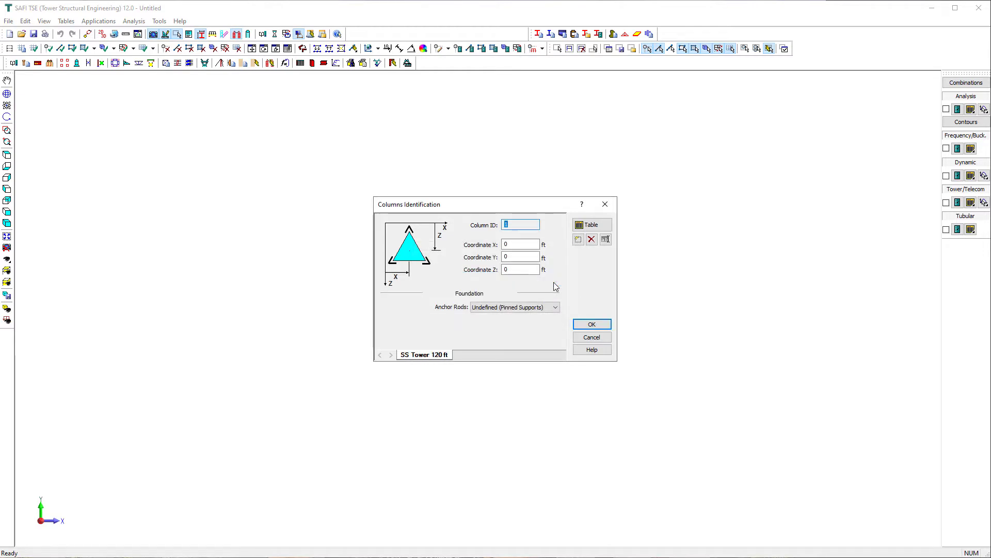
click(556, 306)
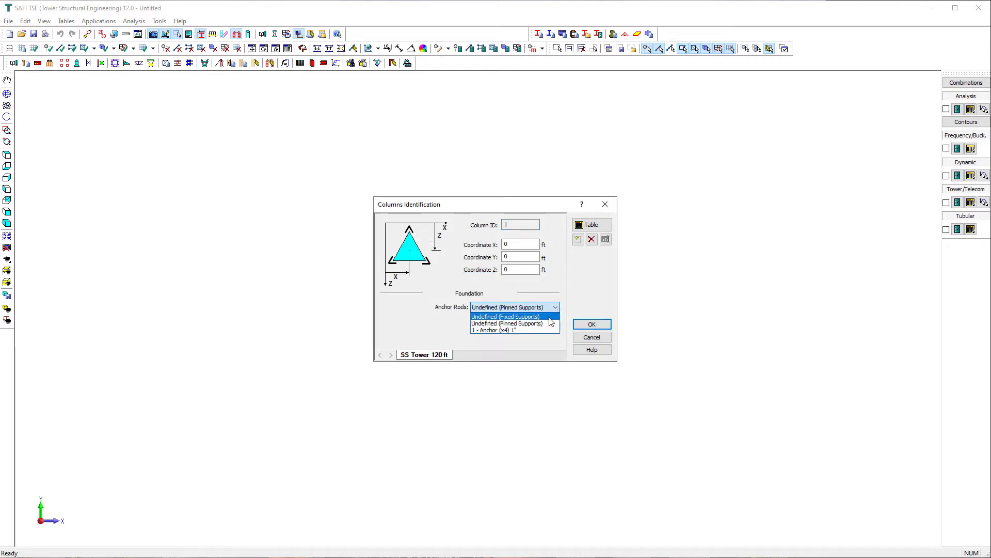
click(540, 330)
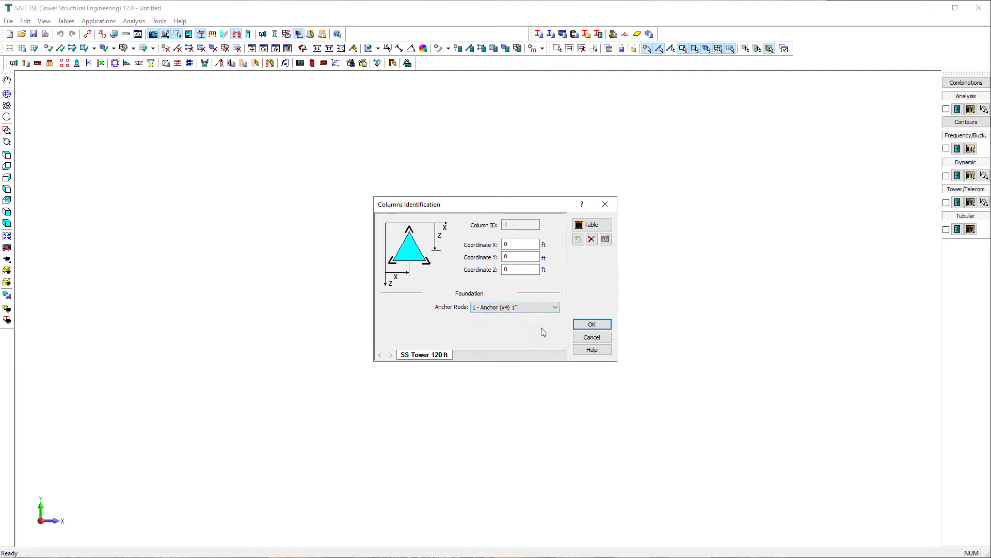
click(593, 325)
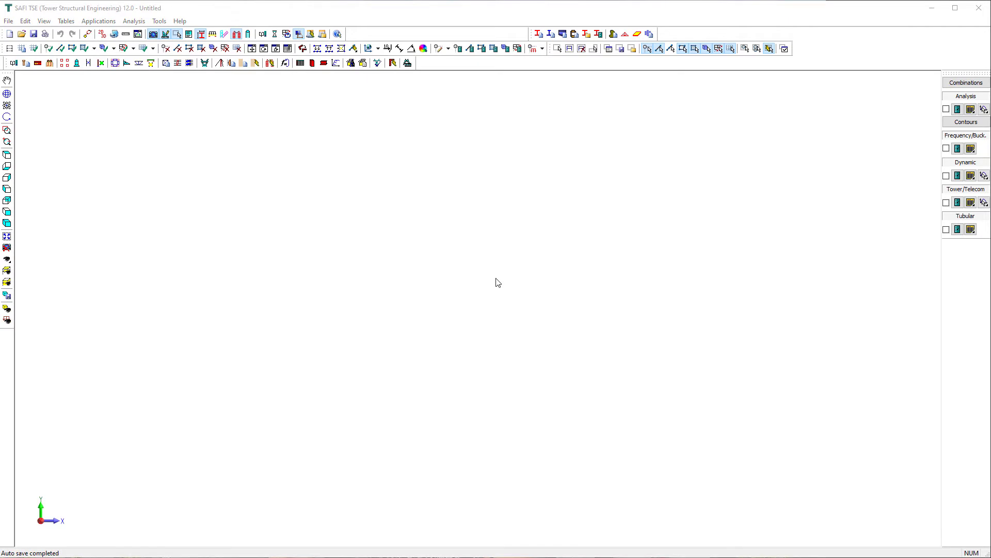
Save the model as "SS Tower 120 ft.tse" in the Tower samples folder.
click(8, 21)
click(51, 66)
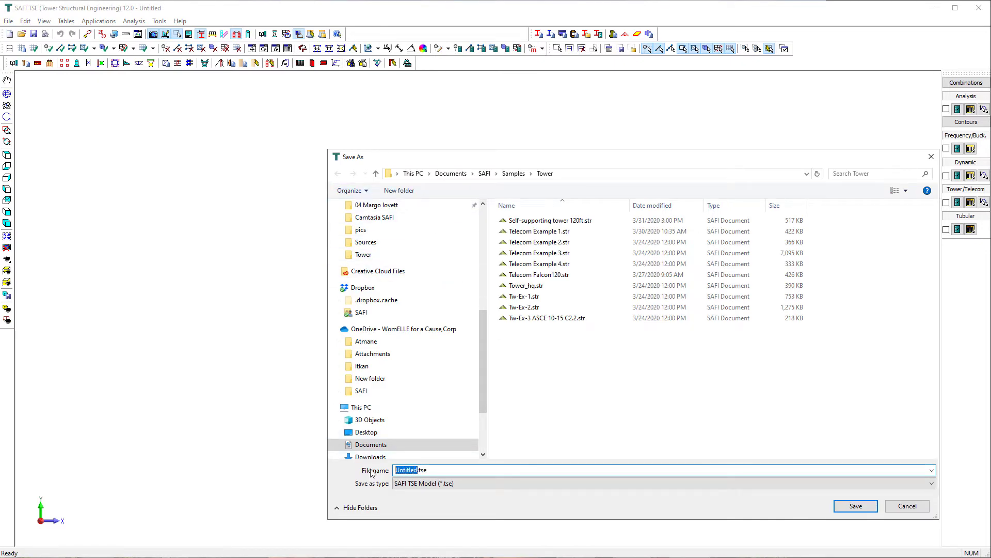
text(SS Tower 120 ft)
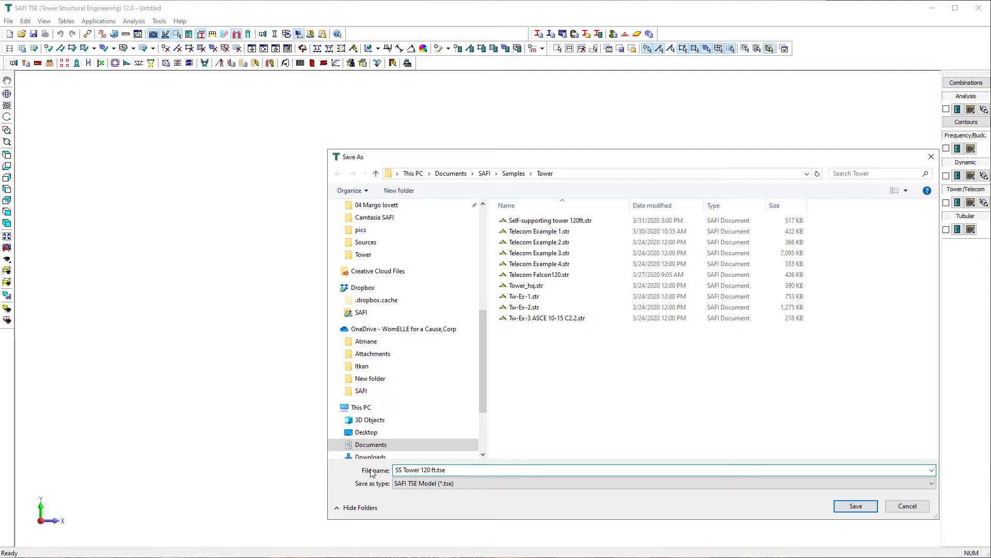
key(Return)
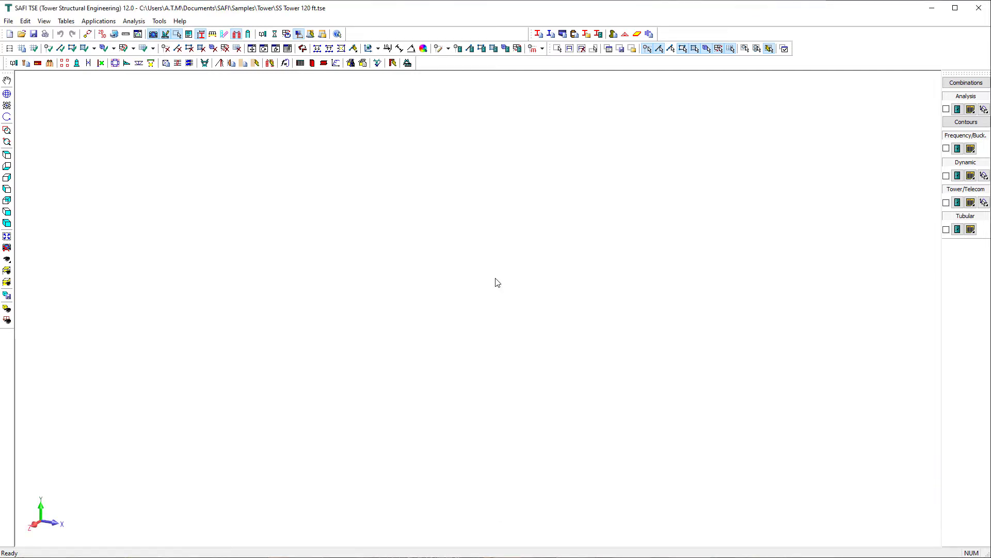
Add a column segment with a bottom width of 10.9166 ft, top width of 3.4166 ft and height of 120 ft.
click(78, 64)
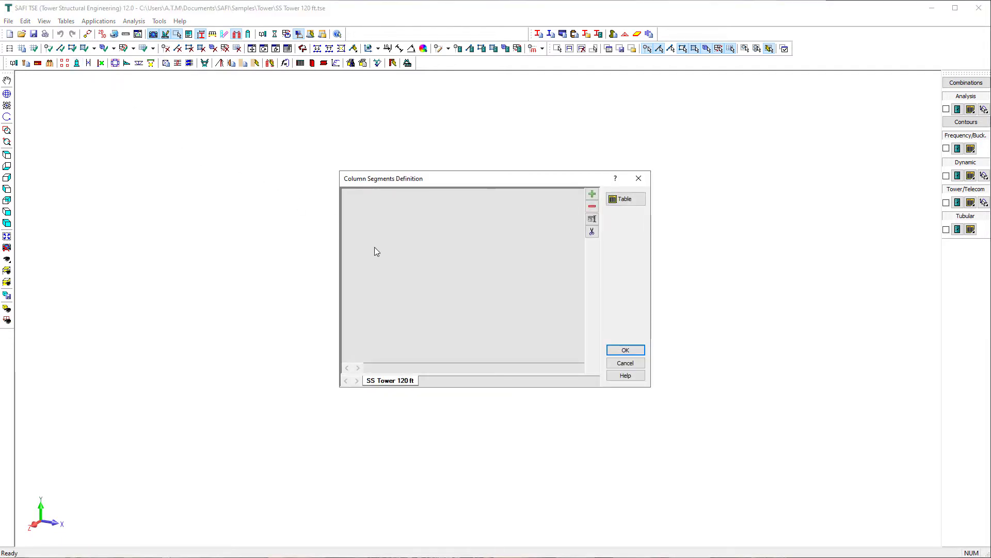
click(592, 194)
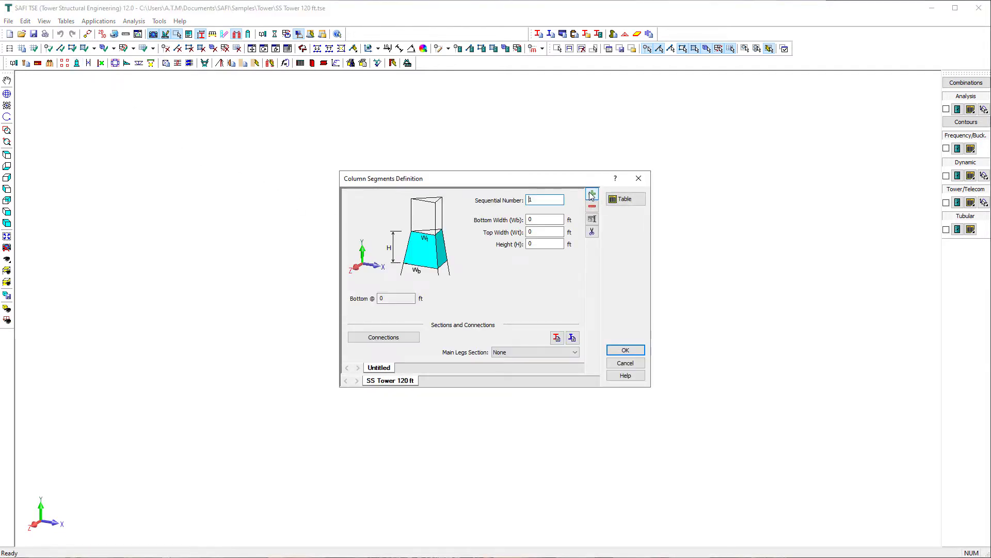
click(540, 220)
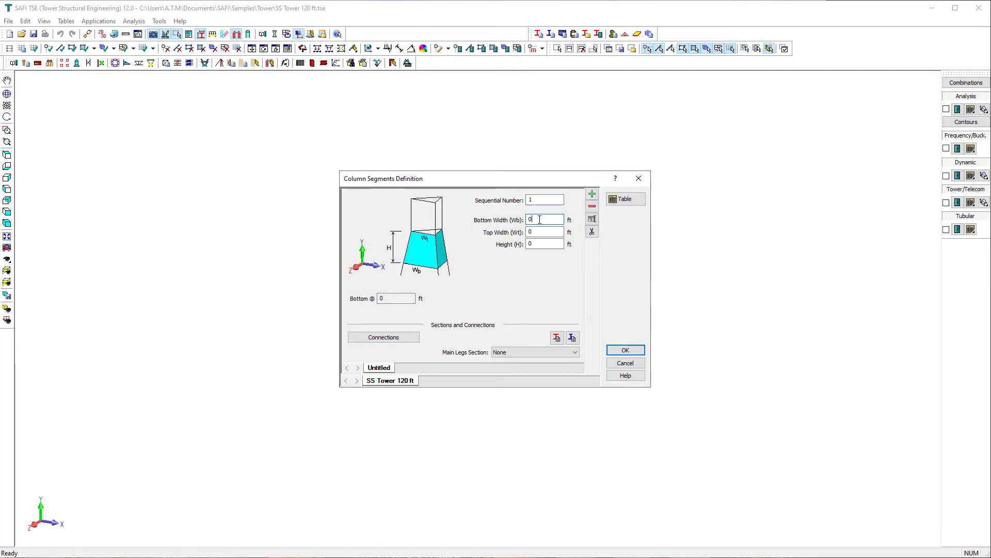
text(10.9166)
key(Tab)
text(3.4)
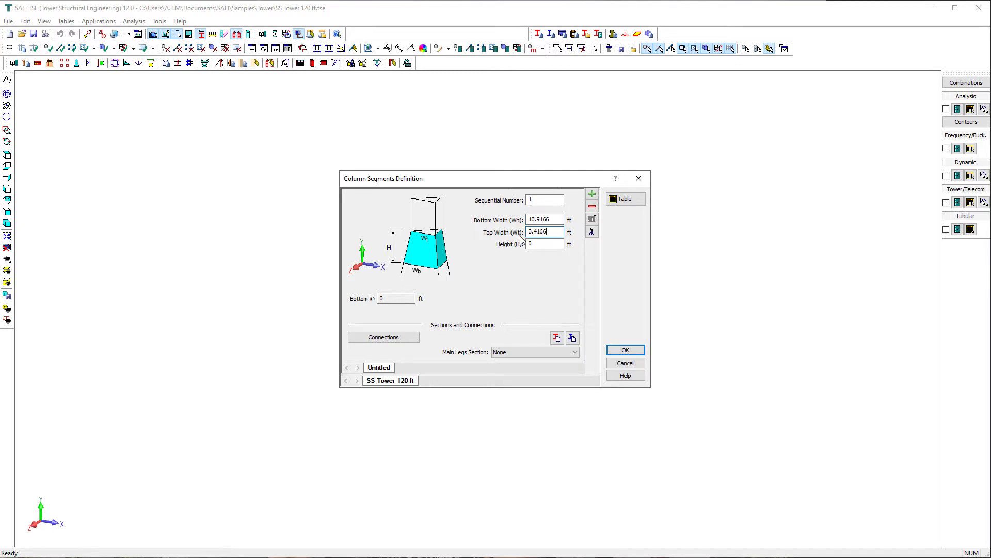
key(Tab)
Rename the column segment "S", accept the segment definition and generate the tower model.
double_click(384, 368)
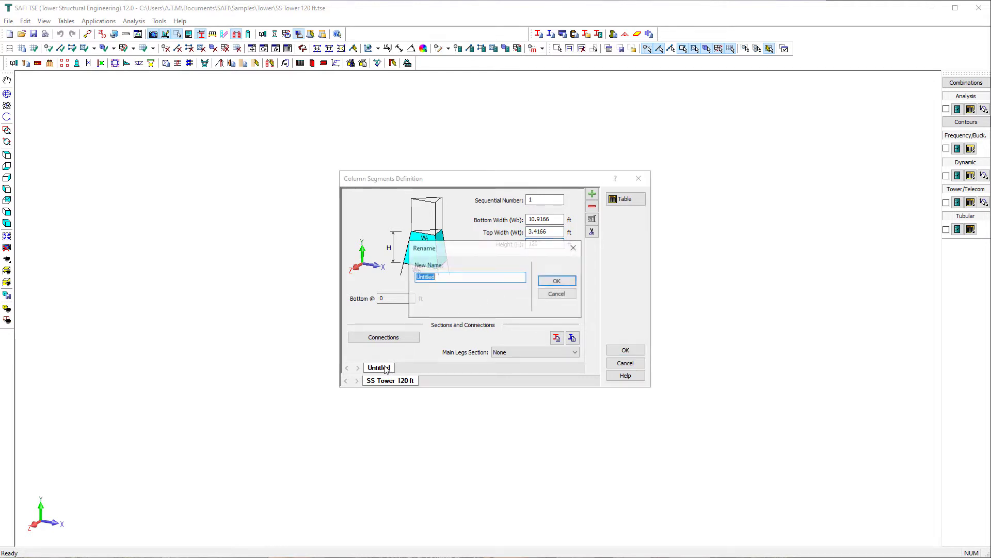
text(S)
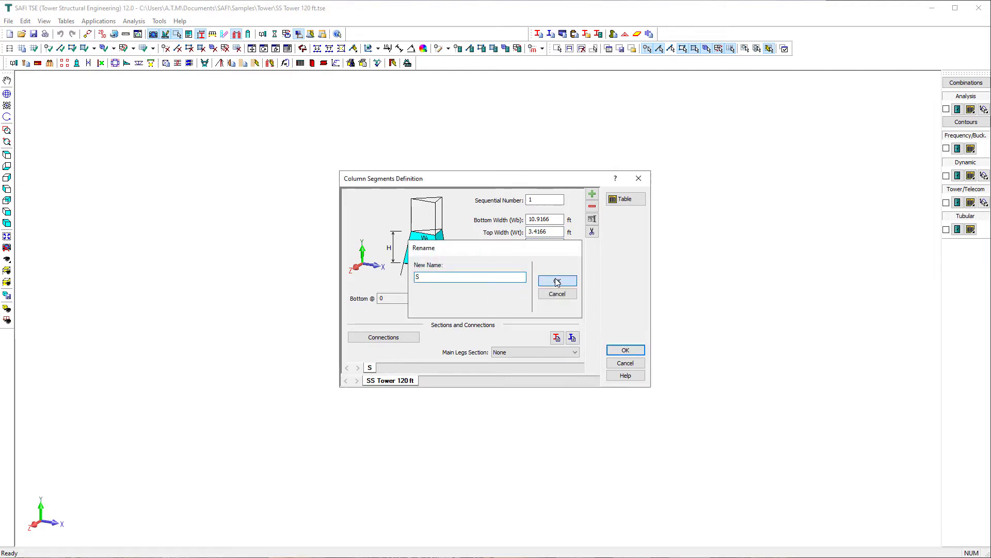
click(557, 281)
click(624, 351)
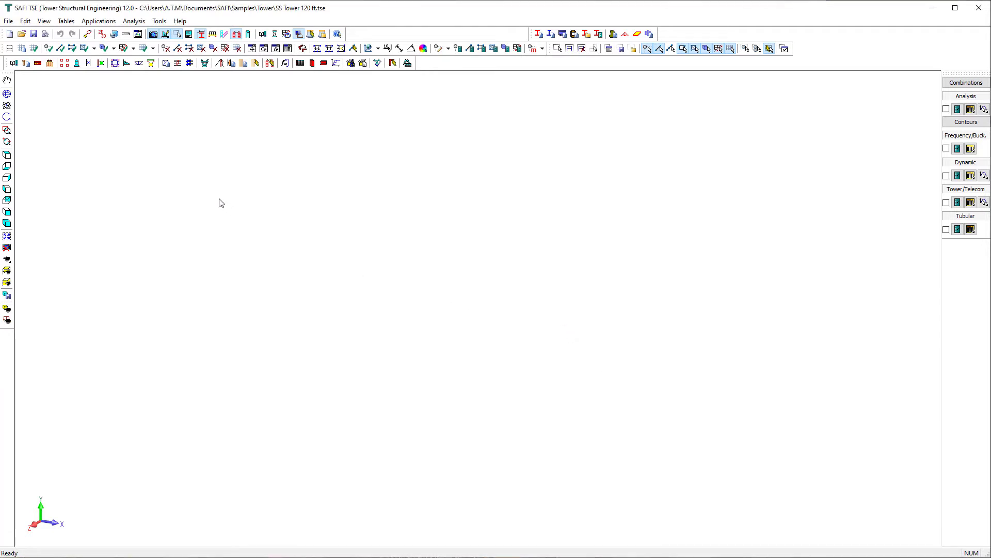
click(270, 63)
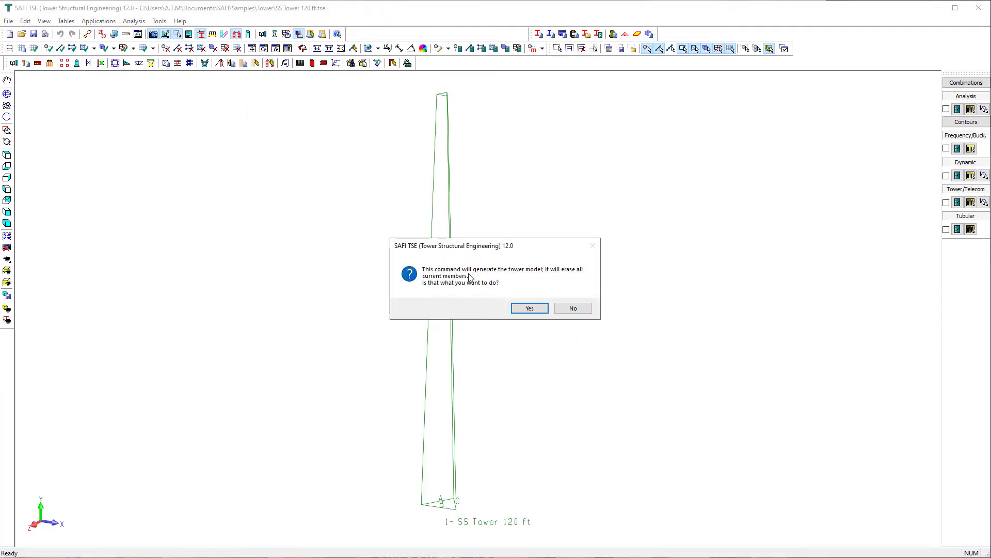
click(518, 309)
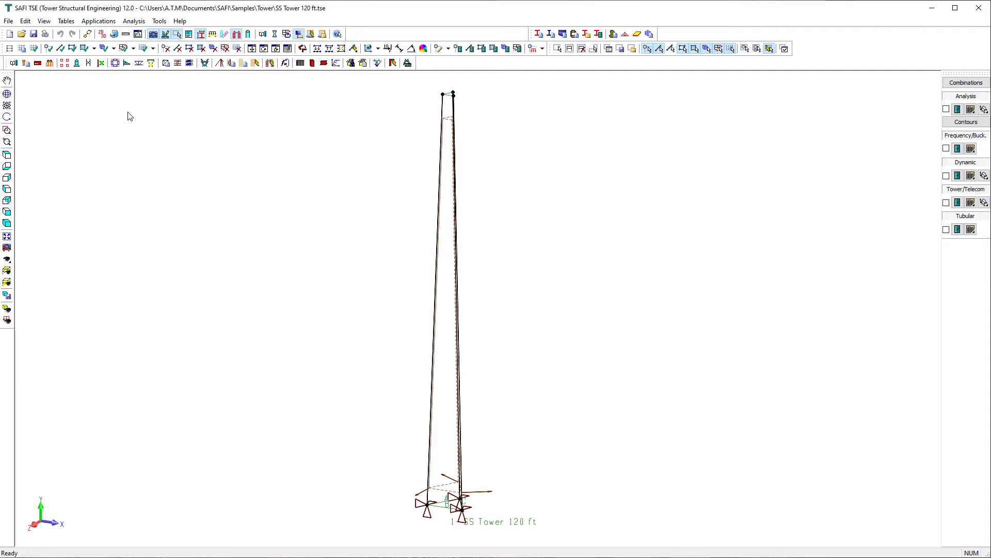
Subdivide column segment S at an absolute position of 100 ft from its start.
click(77, 63)
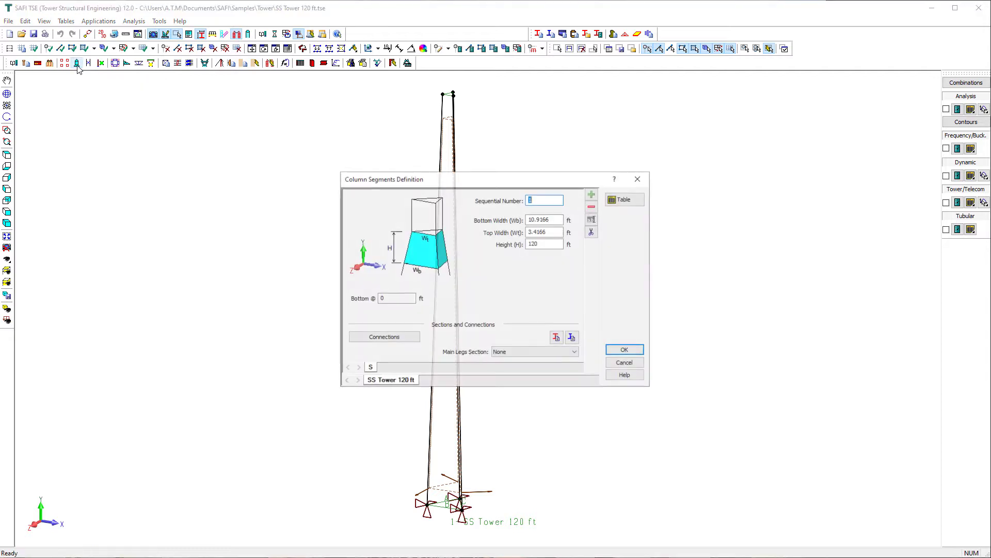
click(592, 233)
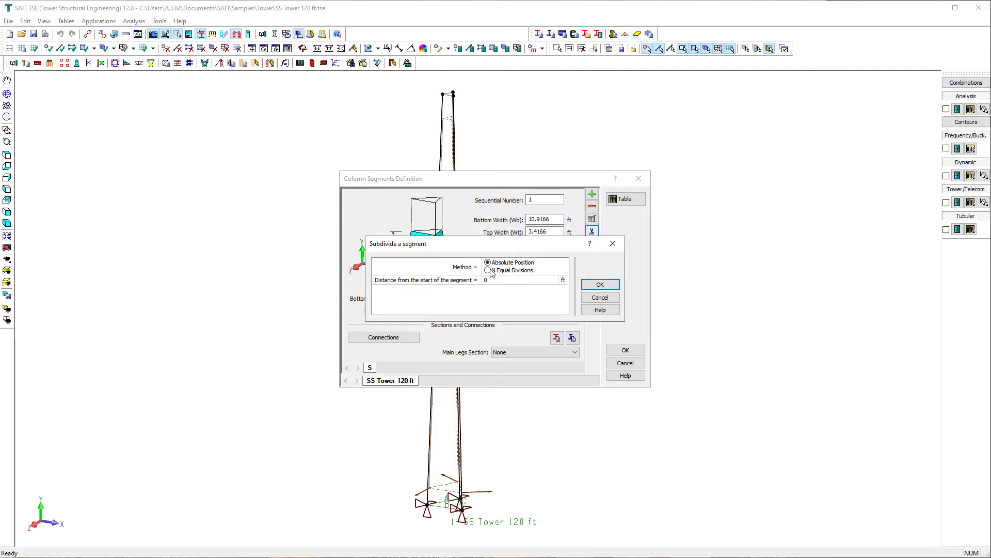
double_click(493, 280)
drag(496, 280, 480, 286)
text(100)
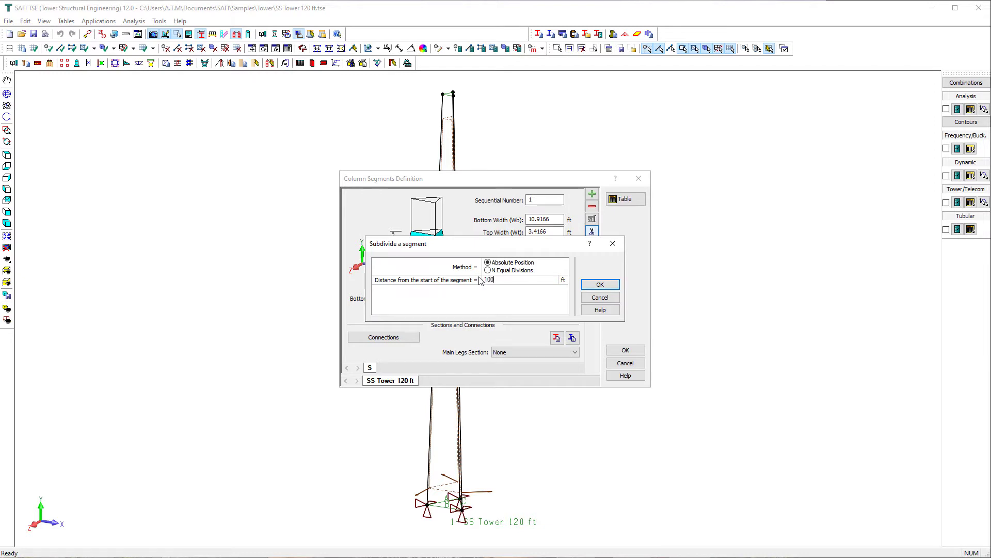
click(600, 285)
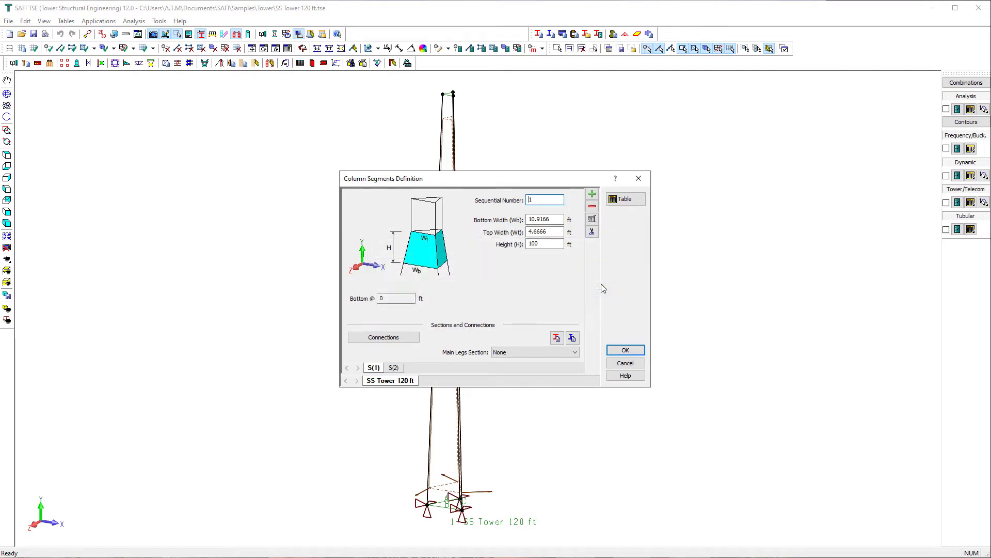
Set the top width of segment S(1) to 3.4166 ft and regenerate the tower model.
click(393, 368)
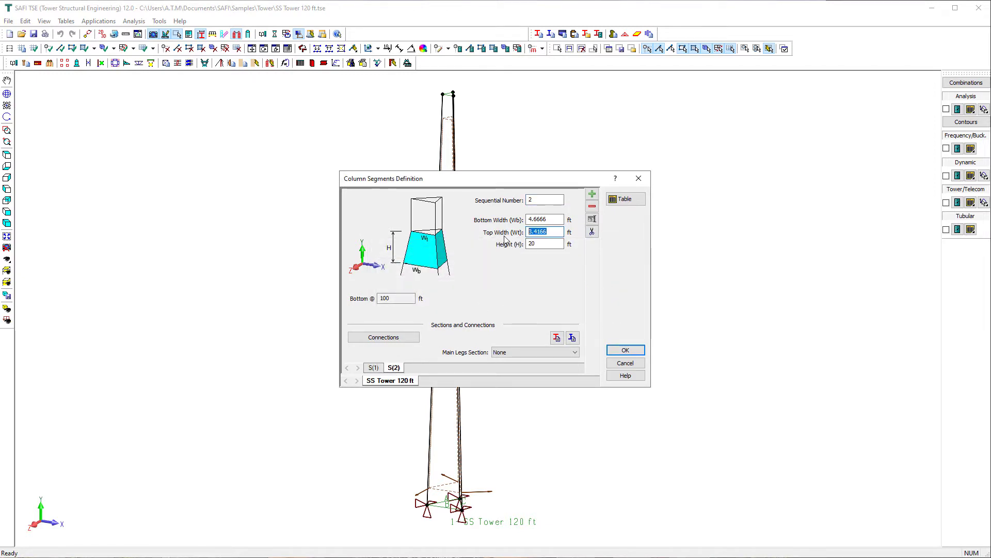
click(373, 367)
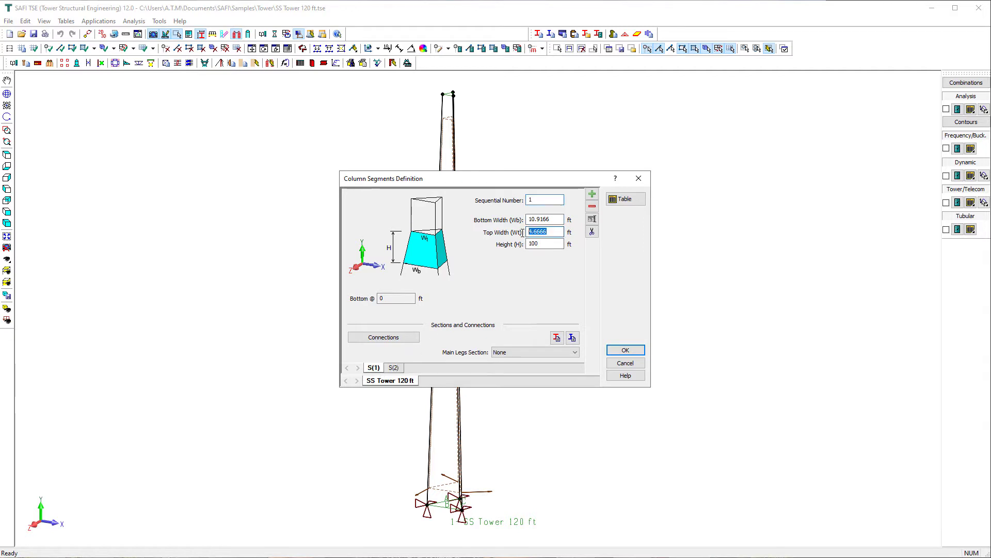
click(547, 244)
click(625, 350)
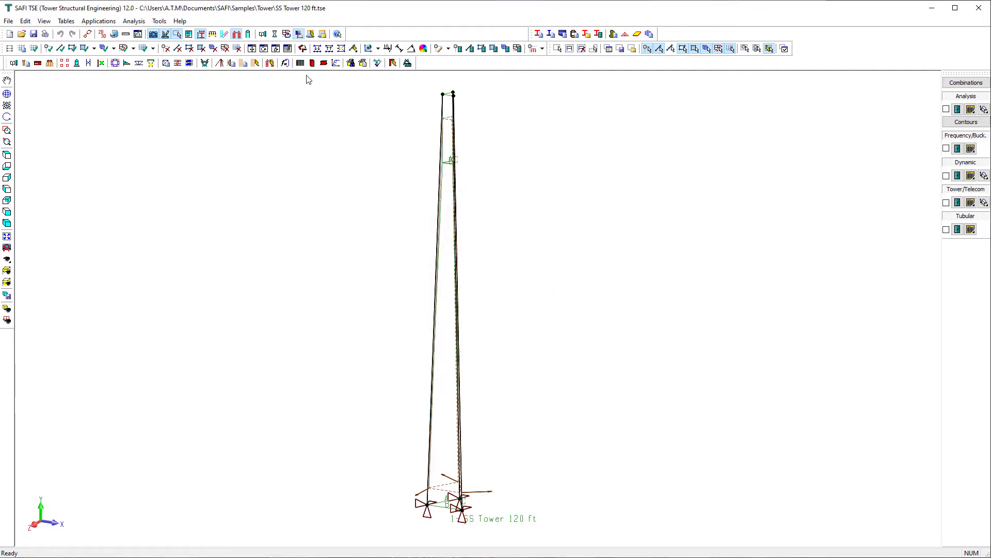
click(270, 65)
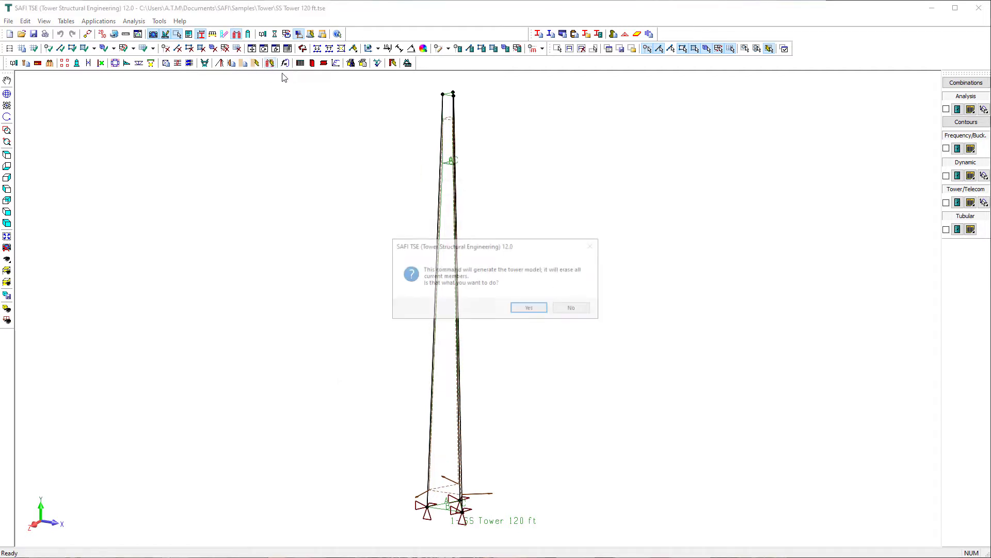
click(531, 308)
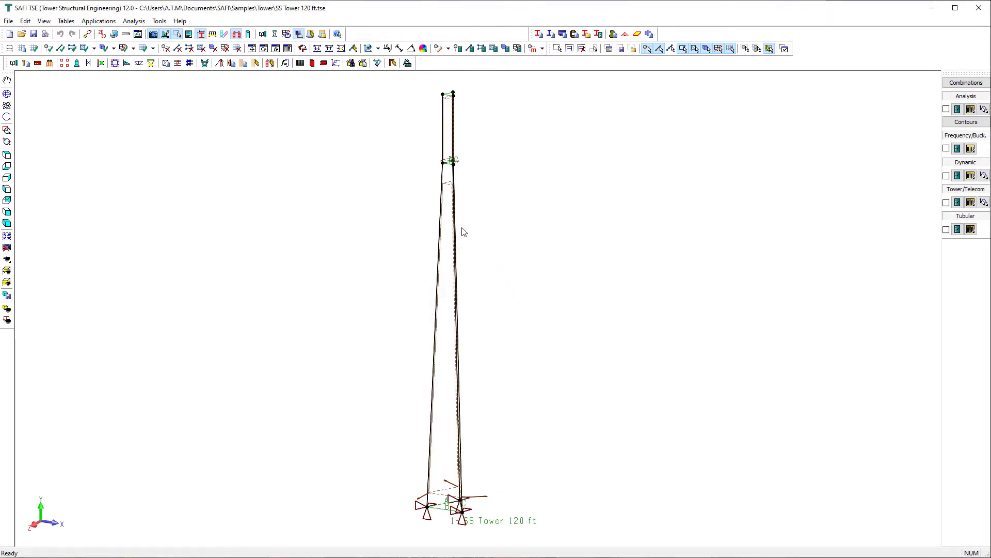
Subdivide column segment S(1) into 5 equal divisions.
click(76, 63)
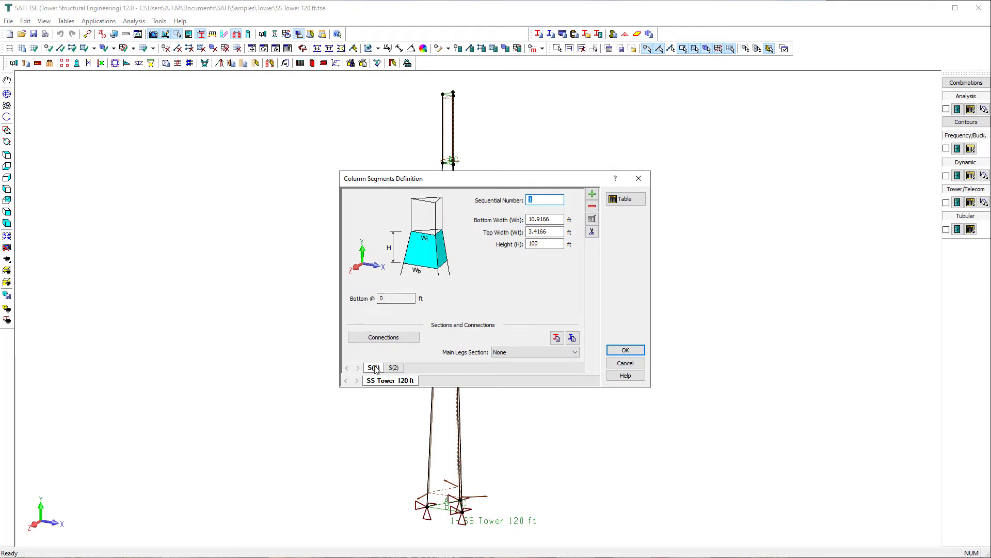
click(593, 232)
click(501, 280)
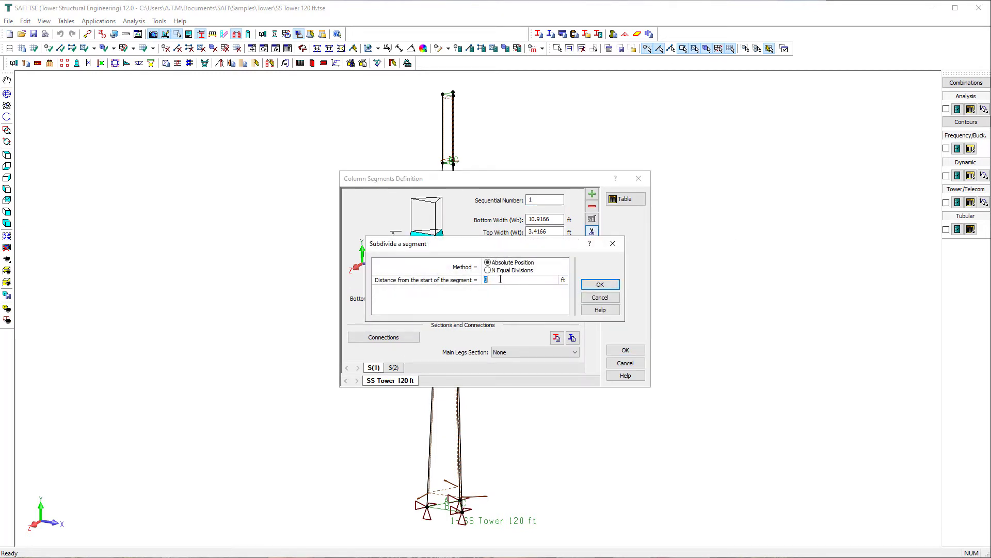
click(497, 272)
click(598, 286)
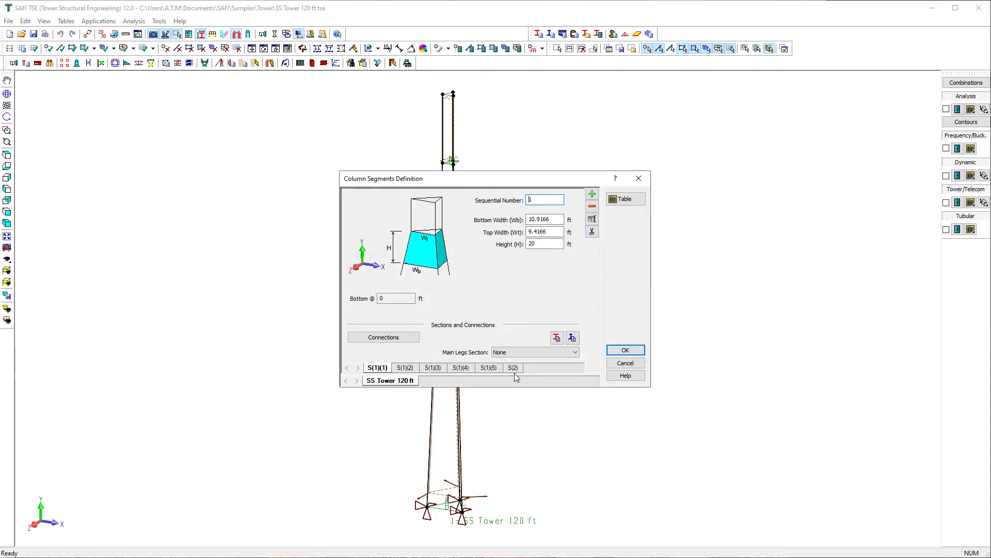
Rename all six column segments in the segments table by incrementing the name from 1 by 1 with prefix "S".
click(626, 199)
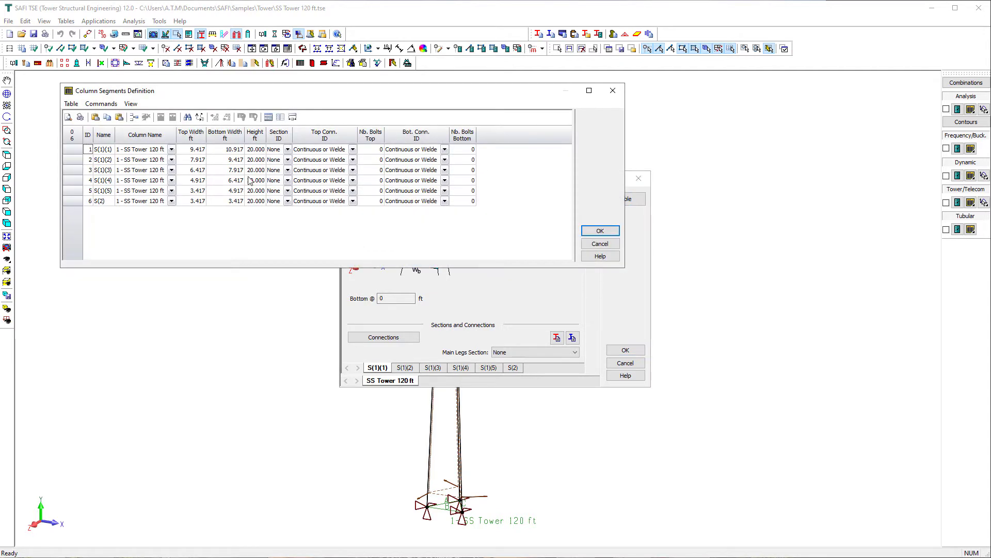
drag(76, 149, 79, 207)
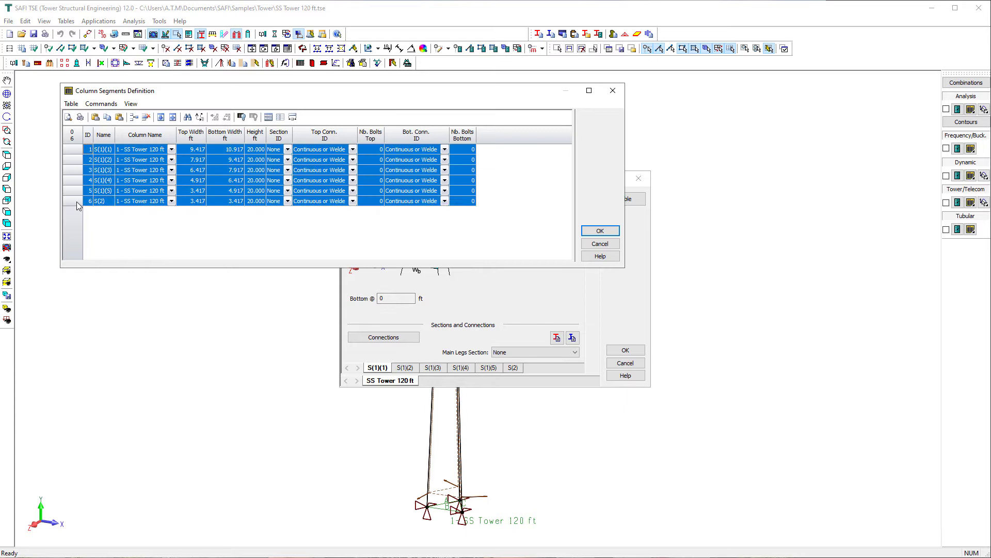
right_click(105, 151)
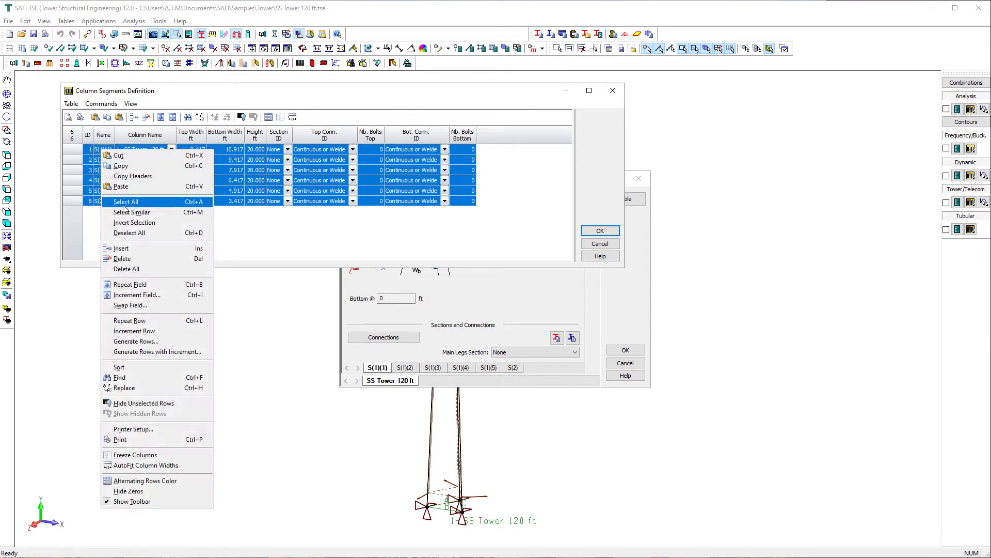
click(139, 295)
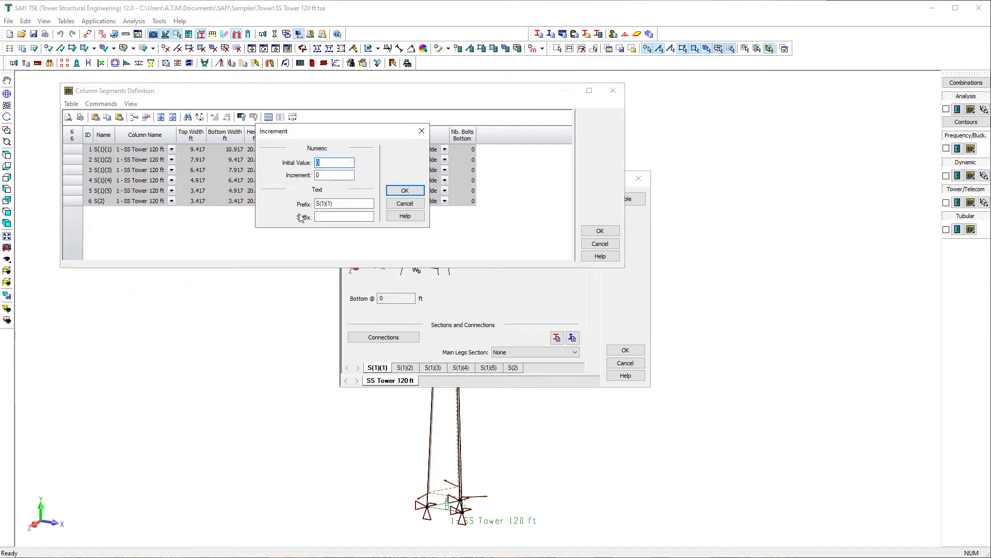
text(1)
key(Tab)
text(1)
key(Tab)
text(S)
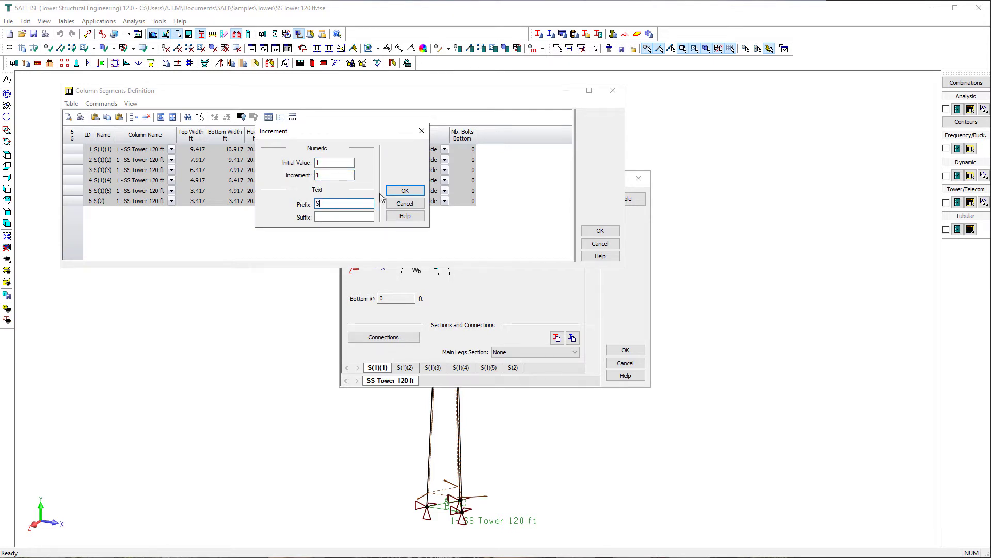
click(401, 192)
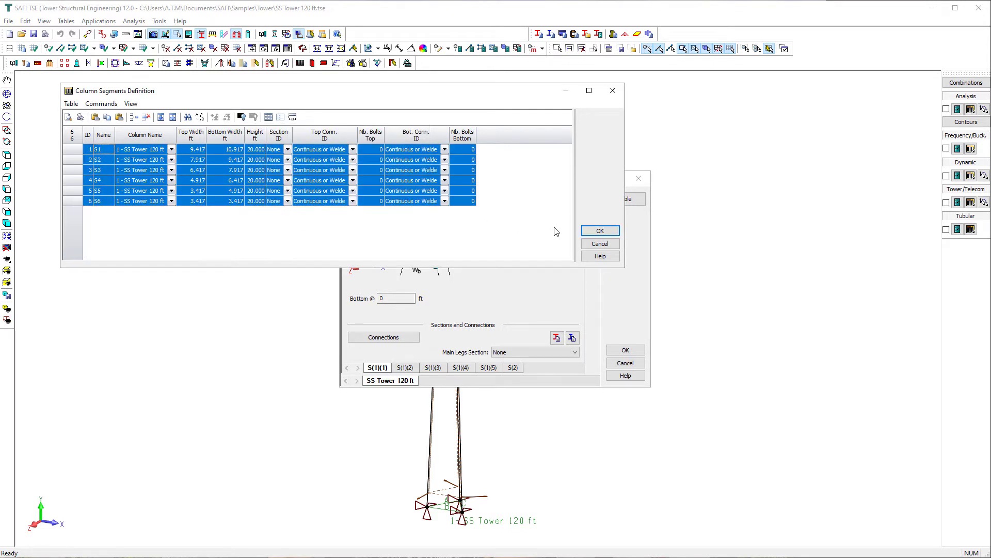
click(589, 232)
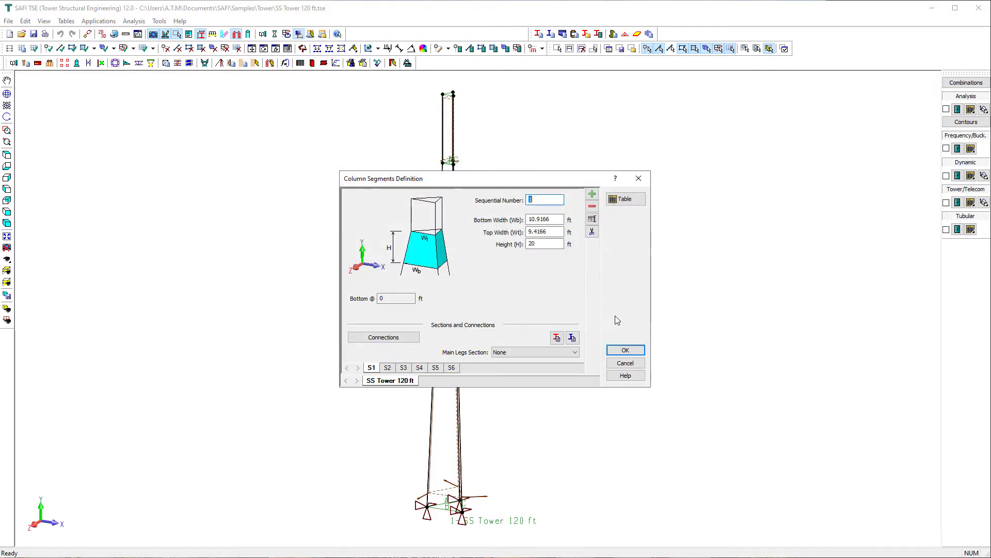
Accept the column segment definition and regenerate the tower model.
click(625, 351)
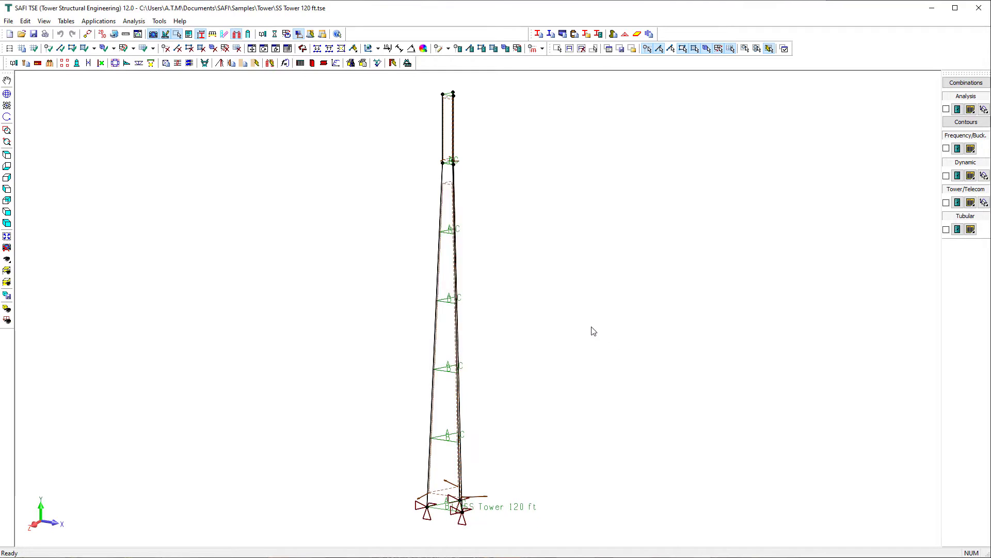
click(268, 64)
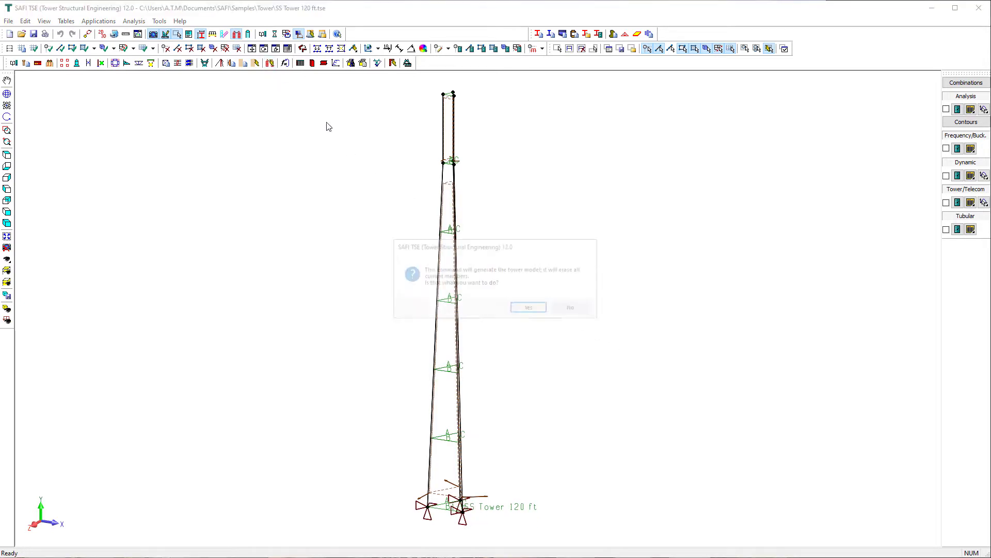
click(537, 310)
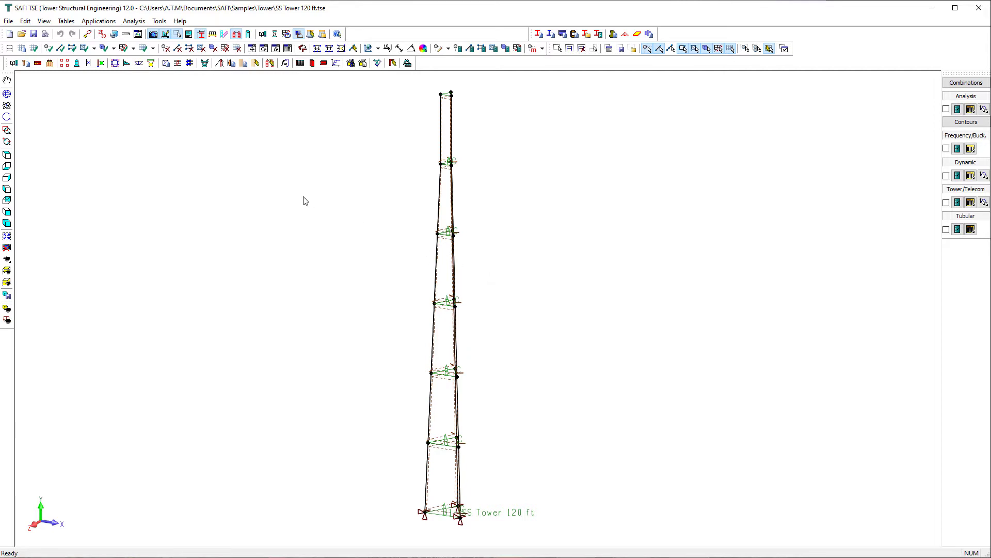
From the column segments definition, add a rolled circular non-standard section "SR 3 1/2" in A572-50 with a 1.75 in radius.
click(76, 67)
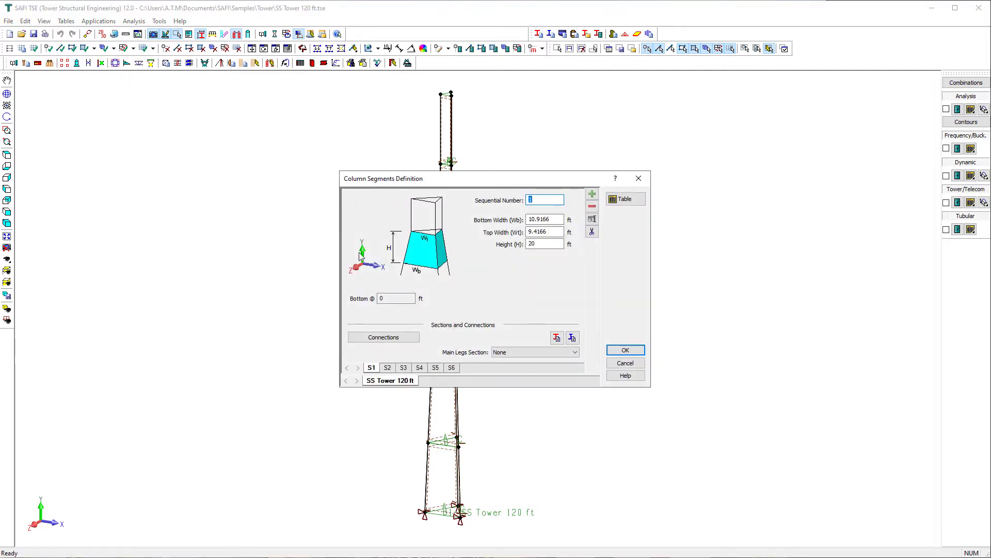
click(572, 340)
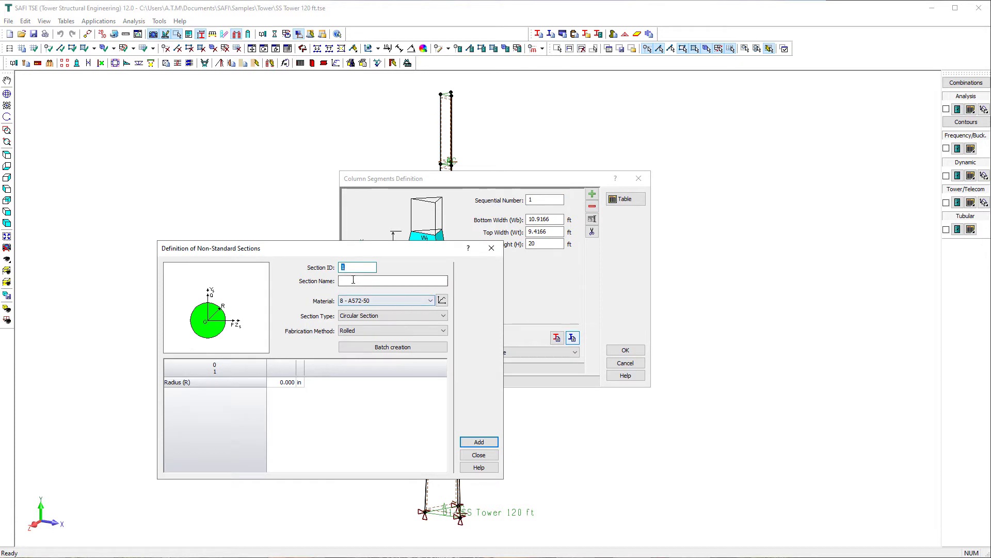
click(353, 280)
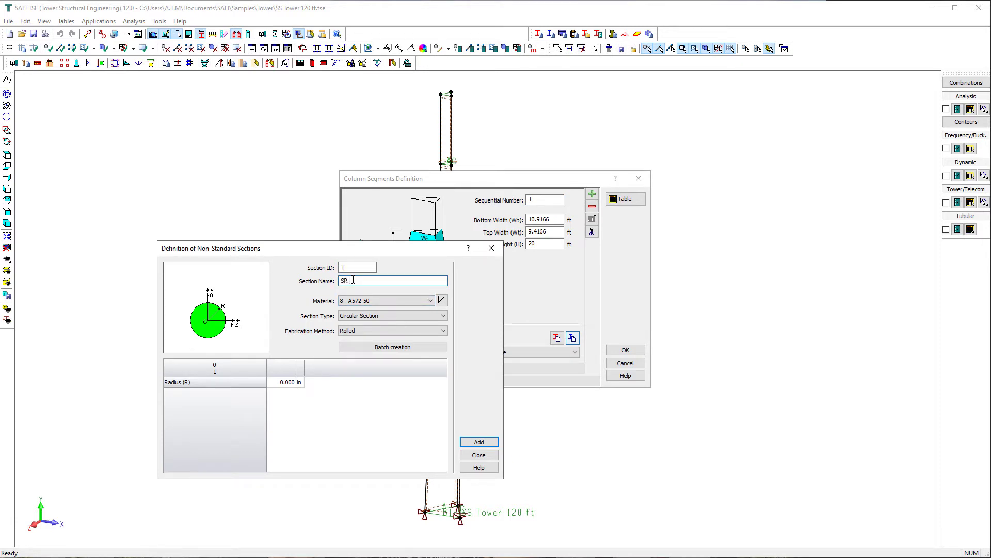
text(SR 3)
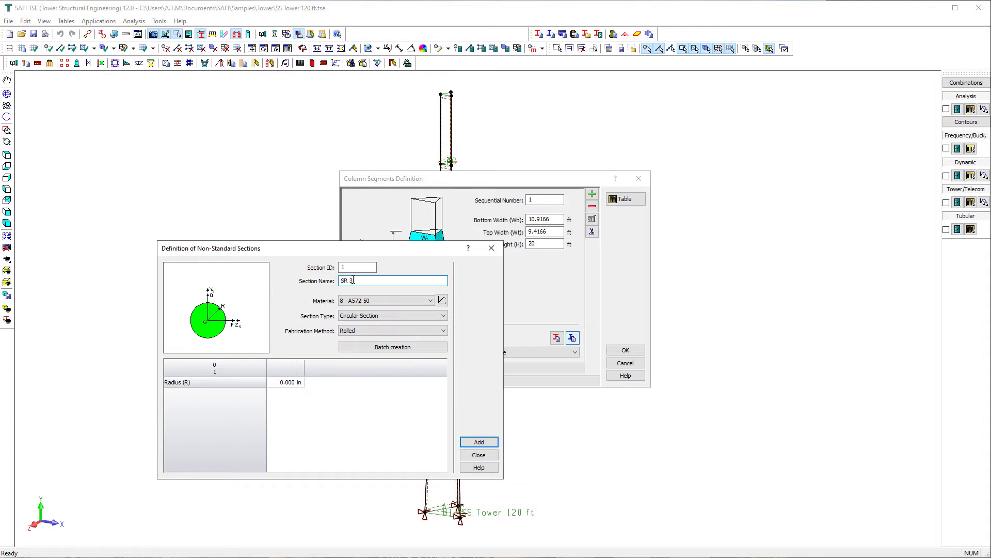
text( 1/2)
click(392, 300)
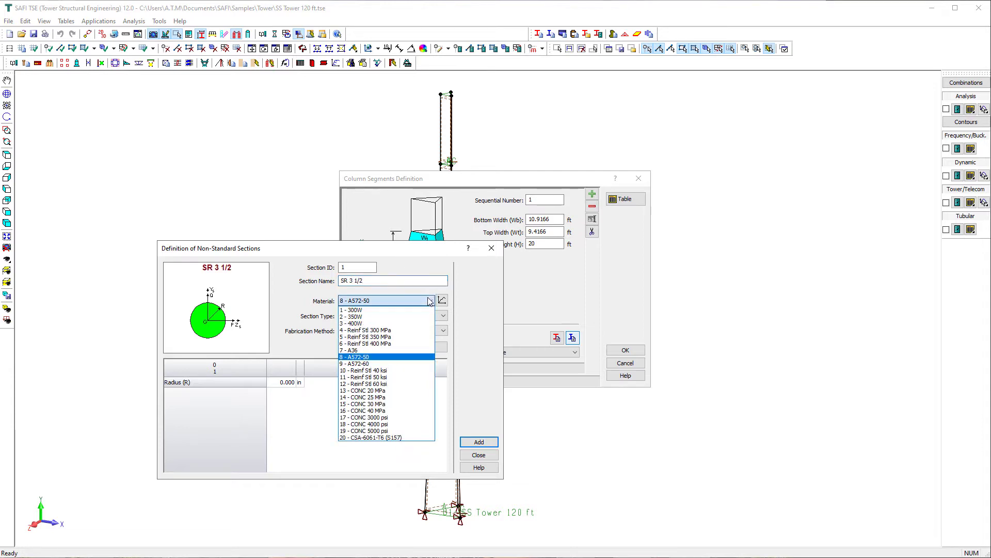
click(408, 359)
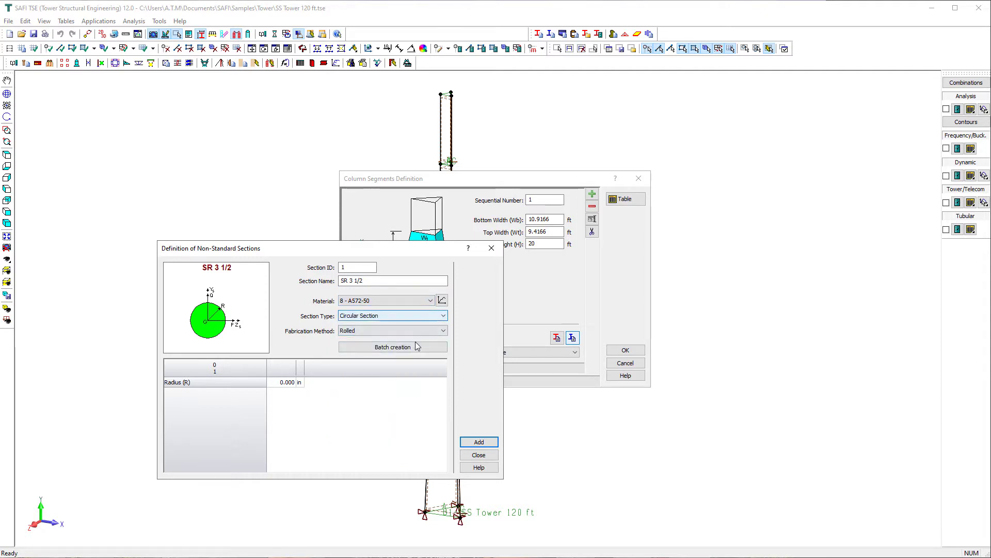
click(286, 384)
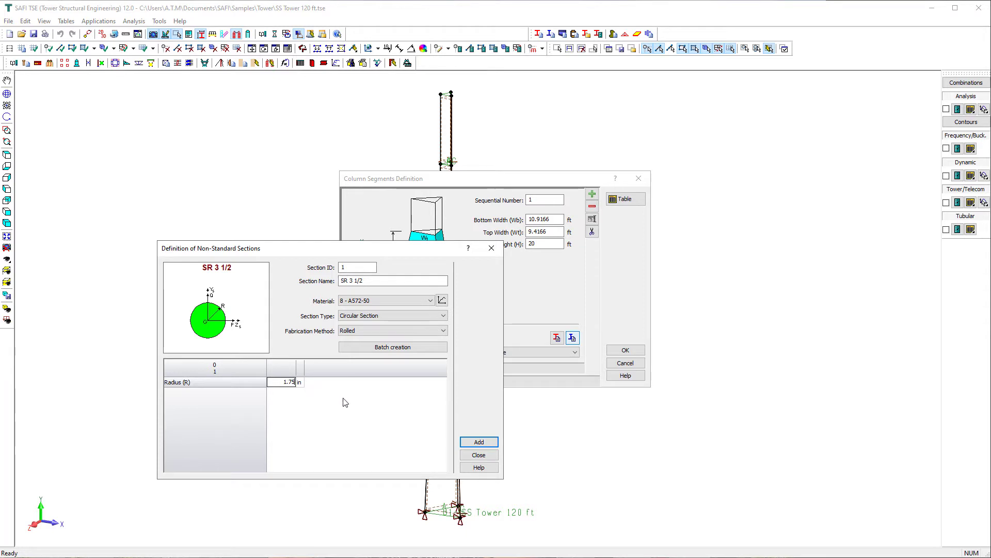
click(472, 441)
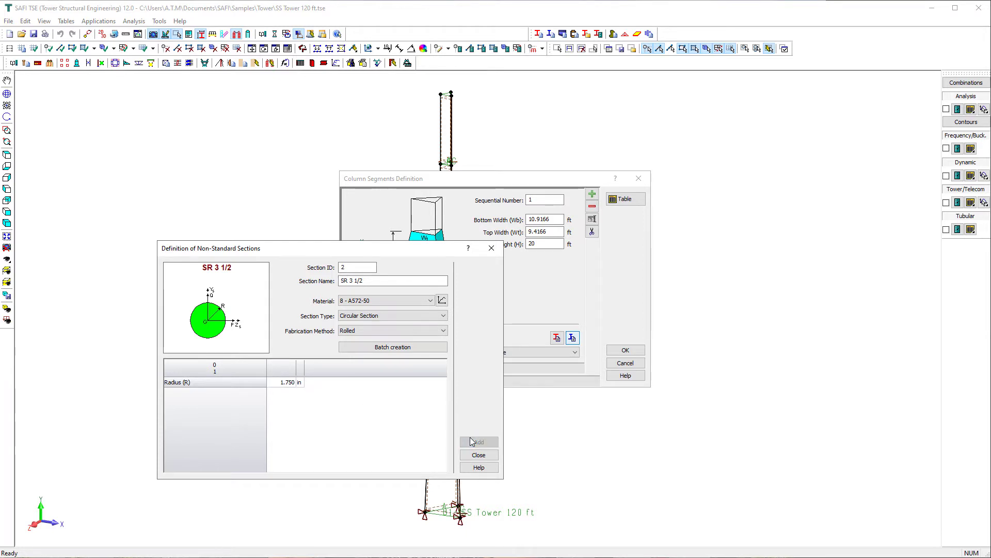
click(479, 454)
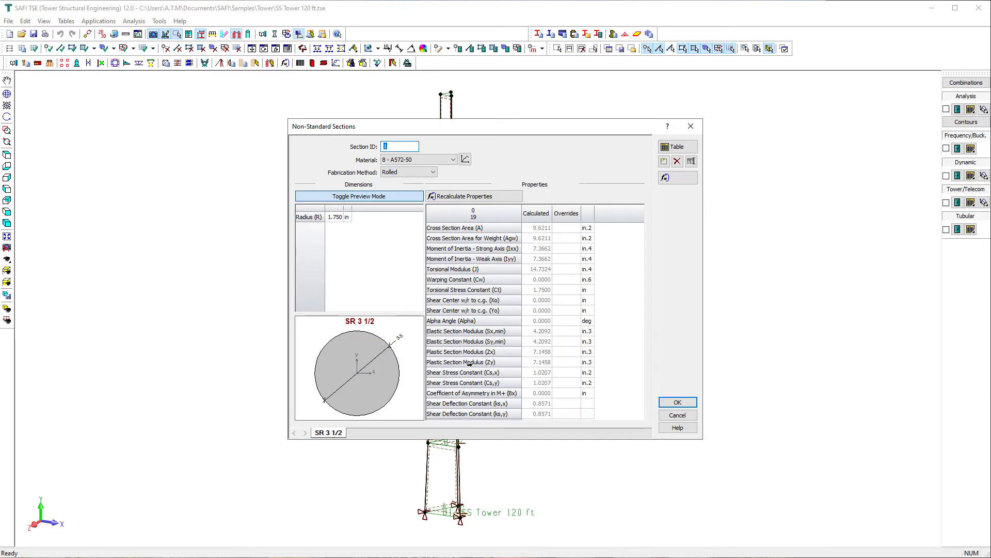
Duplicate section SR 3 1/2 as "SR 3 1/4", set its radius to 1.625 in and recalculate its properties.
click(664, 162)
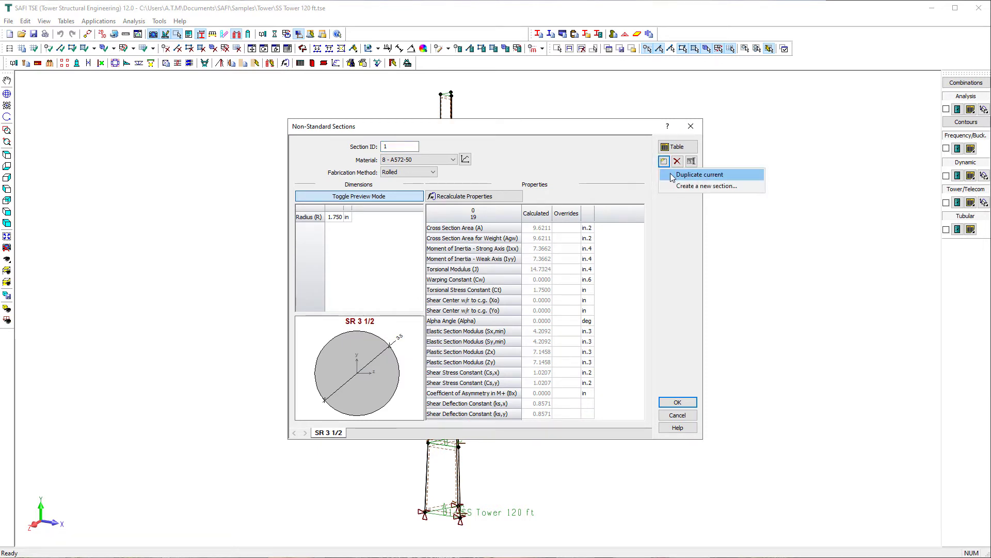
click(677, 175)
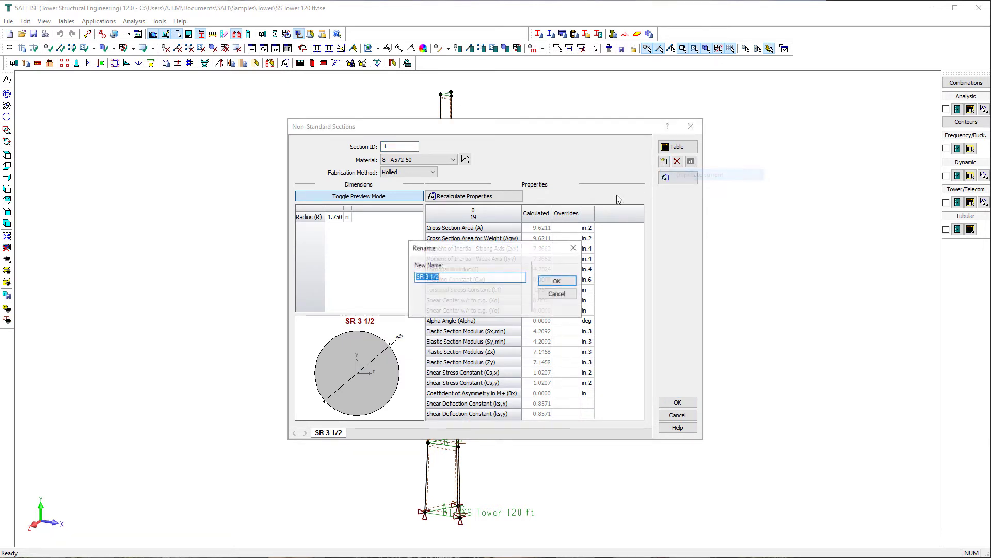
click(439, 278)
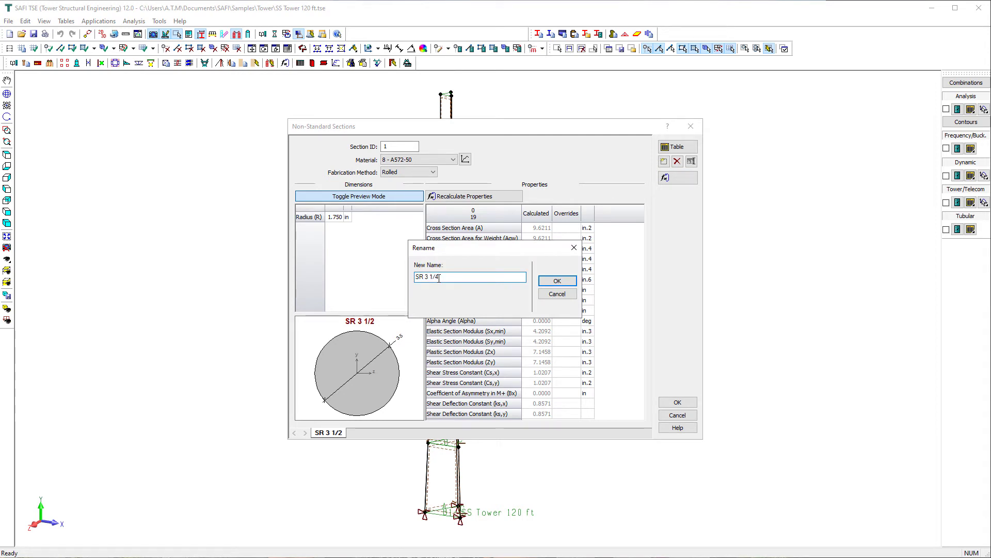
click(549, 285)
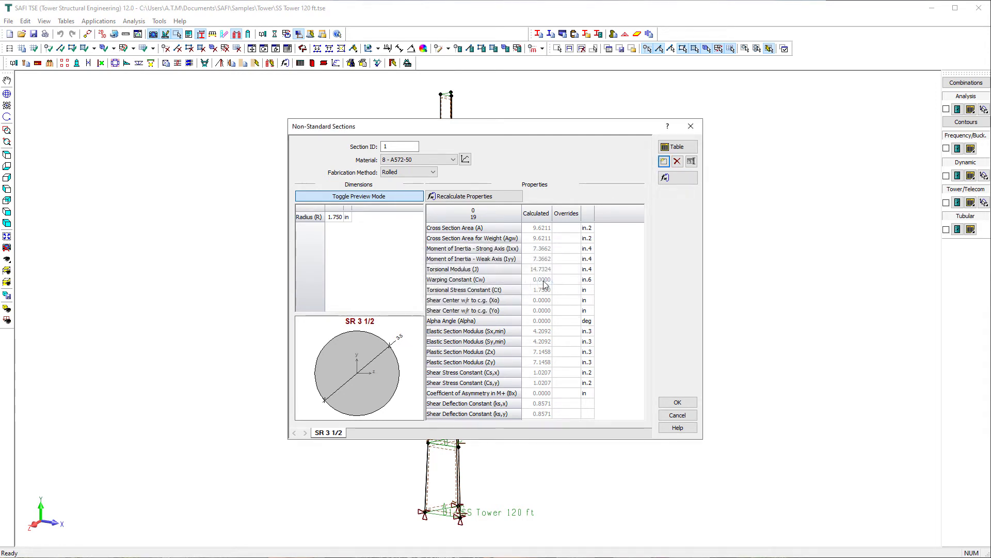
double_click(337, 219)
drag(337, 217, 345, 217)
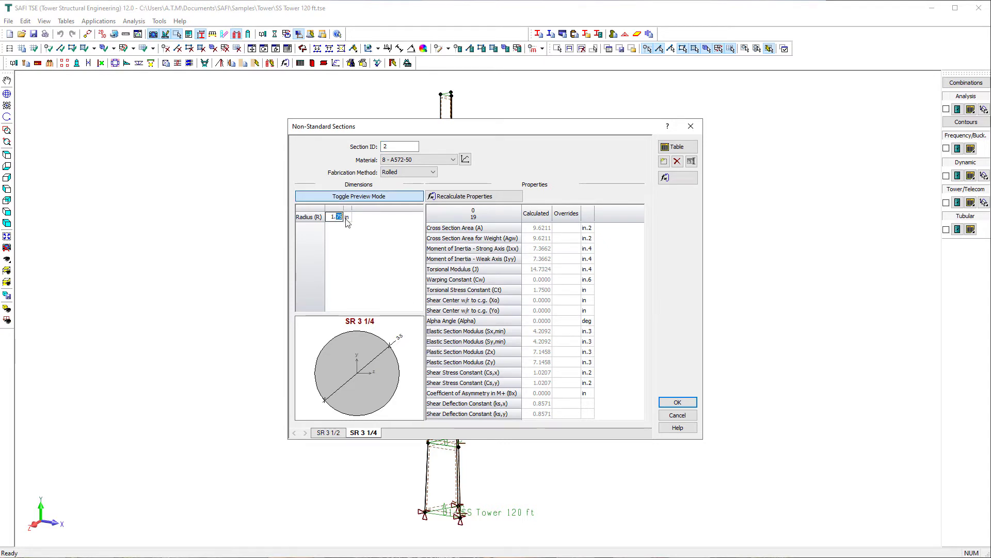
click(447, 201)
Duplicate section SR 3 1/4 as "SR 3" with a radius of 1.5 in.
click(665, 161)
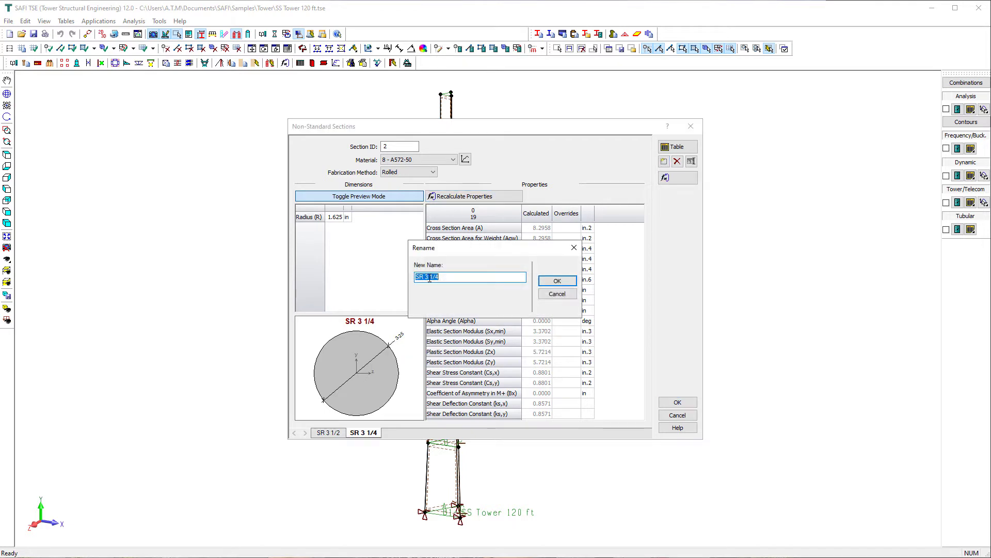
text(SR 3)
click(549, 285)
Duplicate section SR 3 as "SR 2 1/2", set its radius to 1.25 in and recalculate its properties.
click(664, 161)
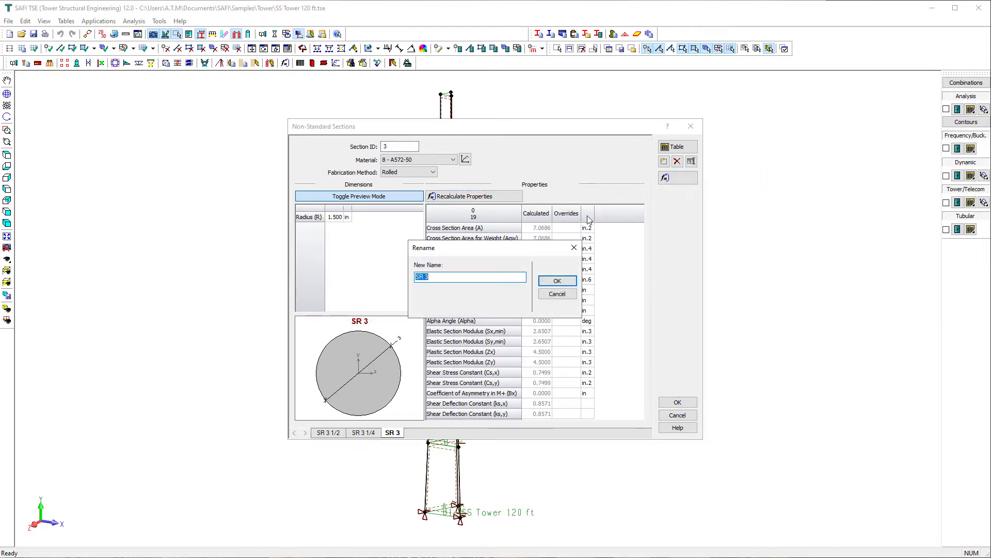
text(SR 2 1/2)
click(549, 285)
double_click(334, 217)
text(1.25)
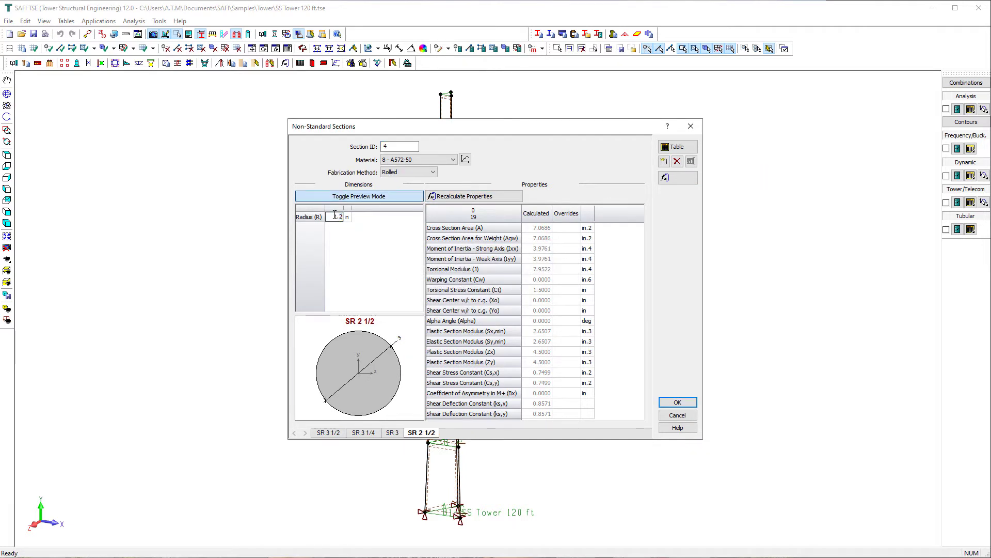
click(465, 196)
Duplicate section SR 2 1/2 as "SR 2", set its radius to 1 in and recalculate its properties.
click(664, 161)
key(BackSpace)
key(BackSpace)
key(BackSpace)
key(BackSpace)
click(557, 280)
double_click(334, 216)
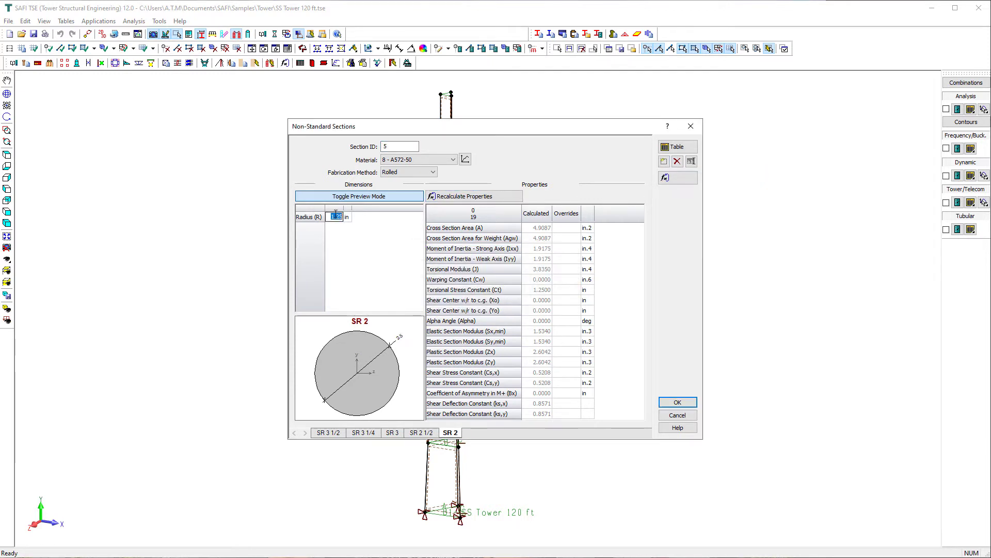
text(1)
click(465, 196)
Duplicate section SR 2 as "SR 1 3/4" with a 0.875 in radius, recalculate its properties and accept the non-standard sections.
click(664, 161)
click(557, 280)
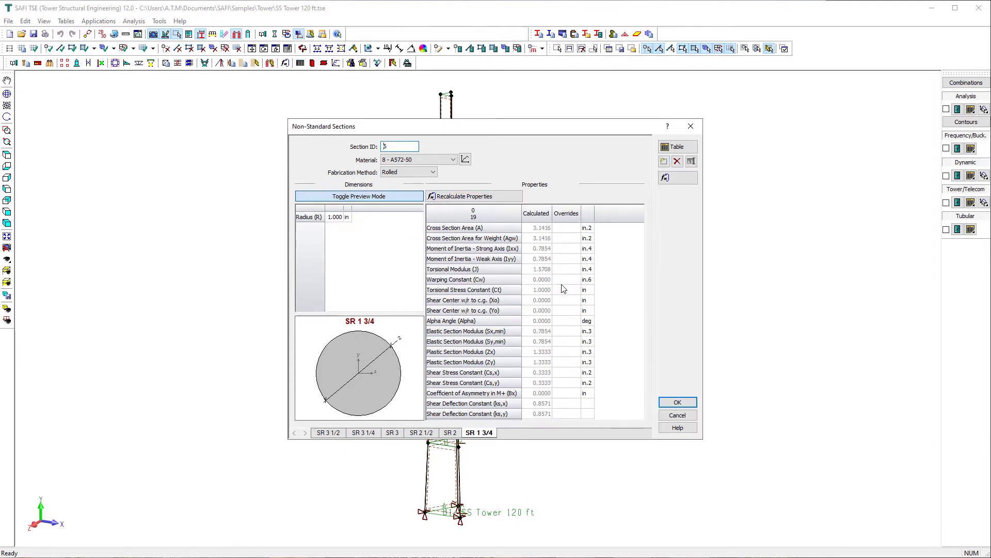
double_click(334, 216)
text(.875)
click(465, 196)
click(685, 404)
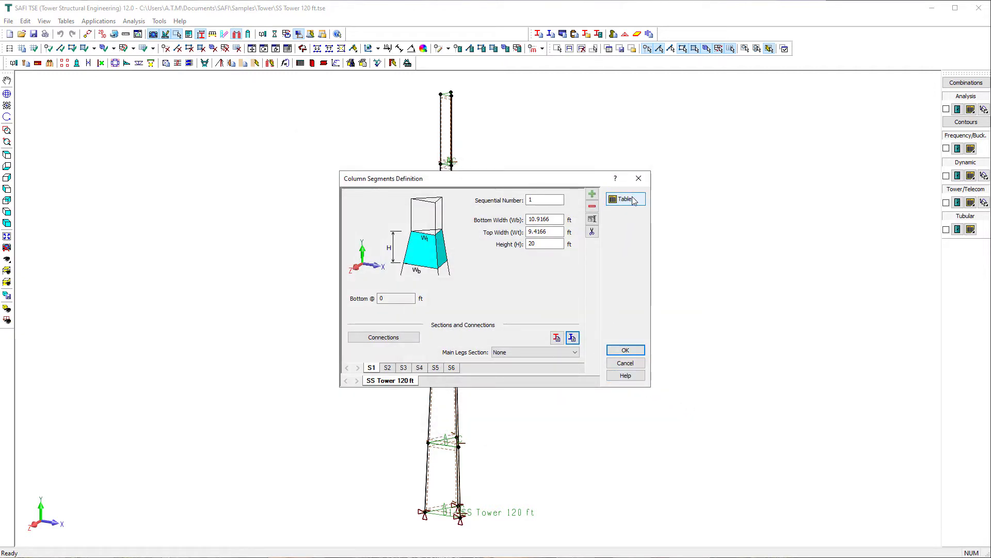
Assign leg sections SR 3 1/2, SR 3 1/4, SR 3, SR 2 1/2, SR 2 and SR 1 3/4 to column segments S1 through S6.
click(634, 200)
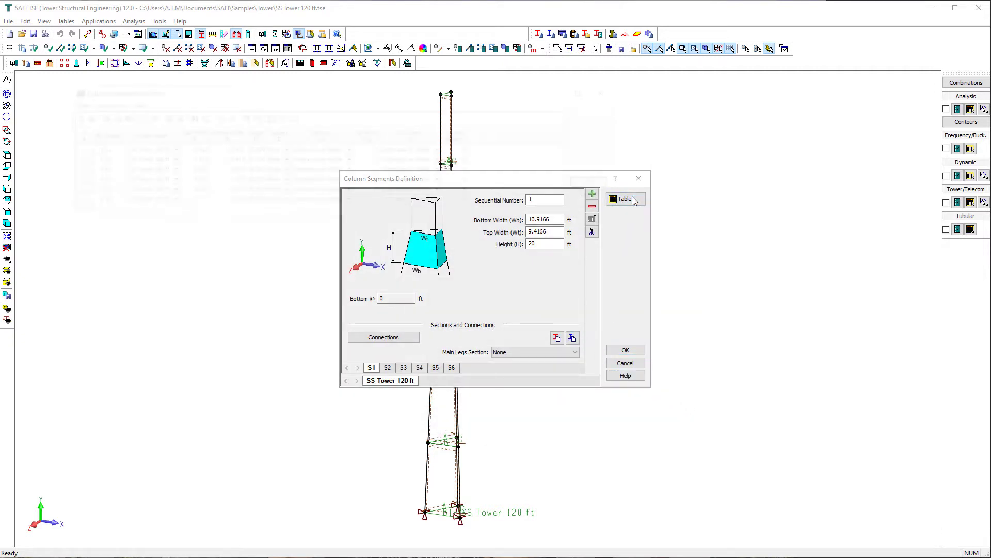
click(285, 150)
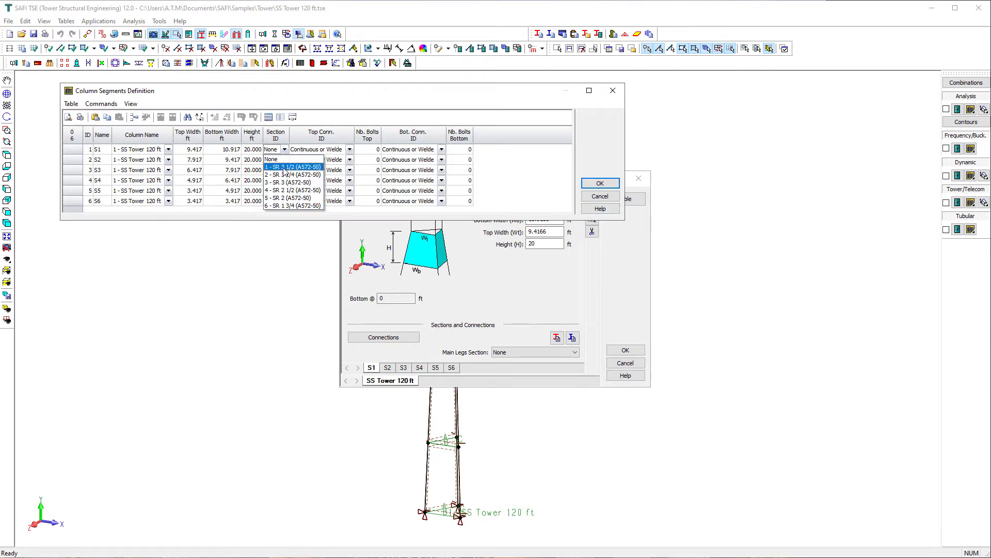
click(284, 168)
double_click(290, 137)
click(328, 170)
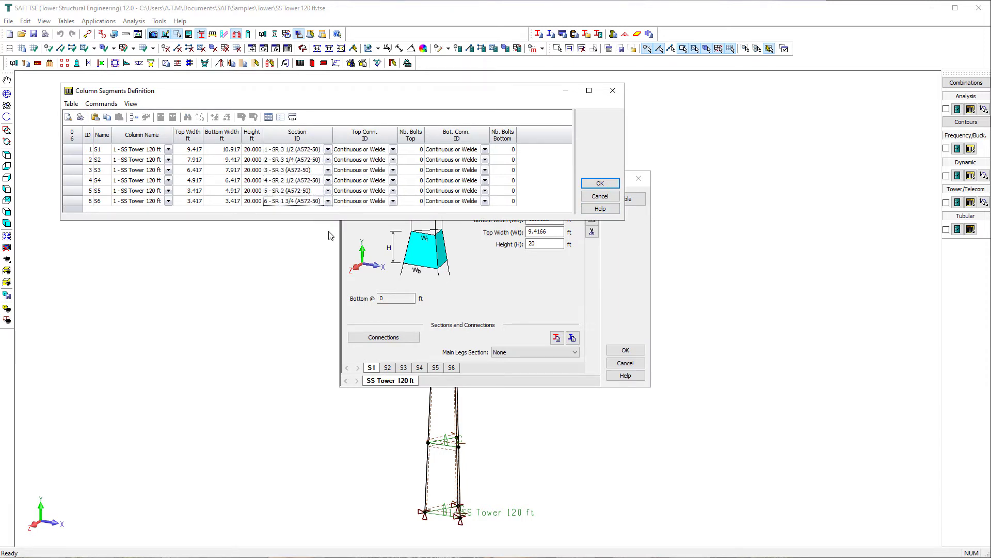
click(596, 184)
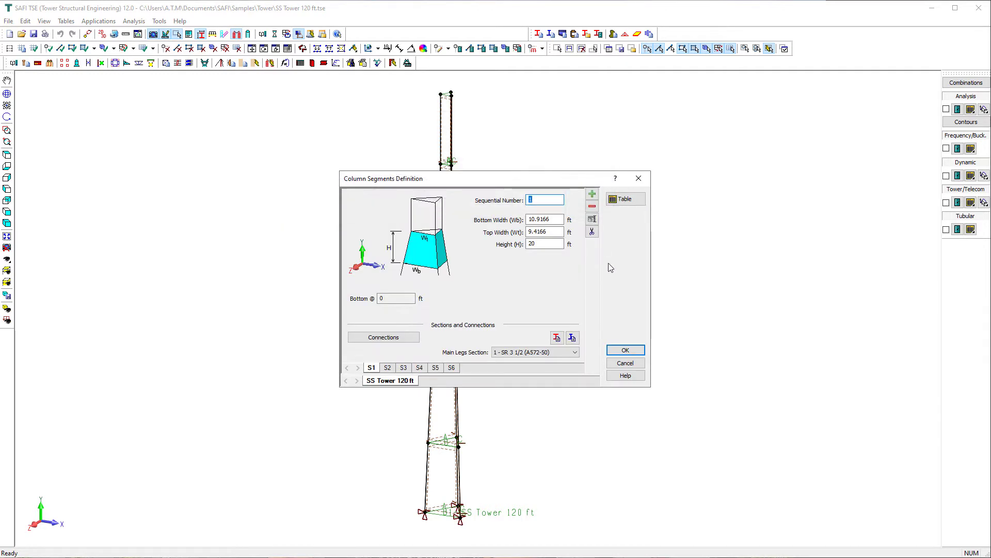
click(625, 350)
Generate the tower model, replacing all current members, and inspect the generated legs.
click(266, 64)
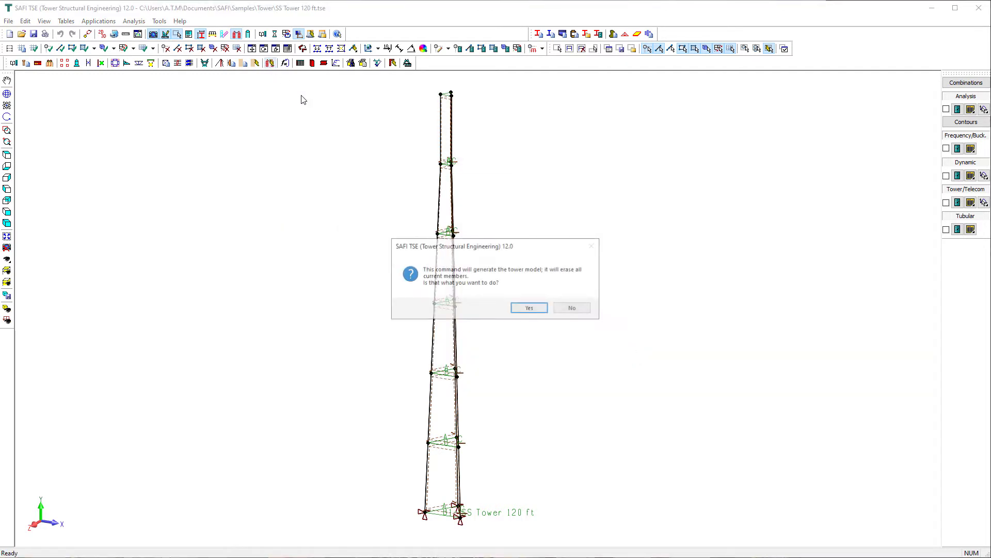
click(540, 312)
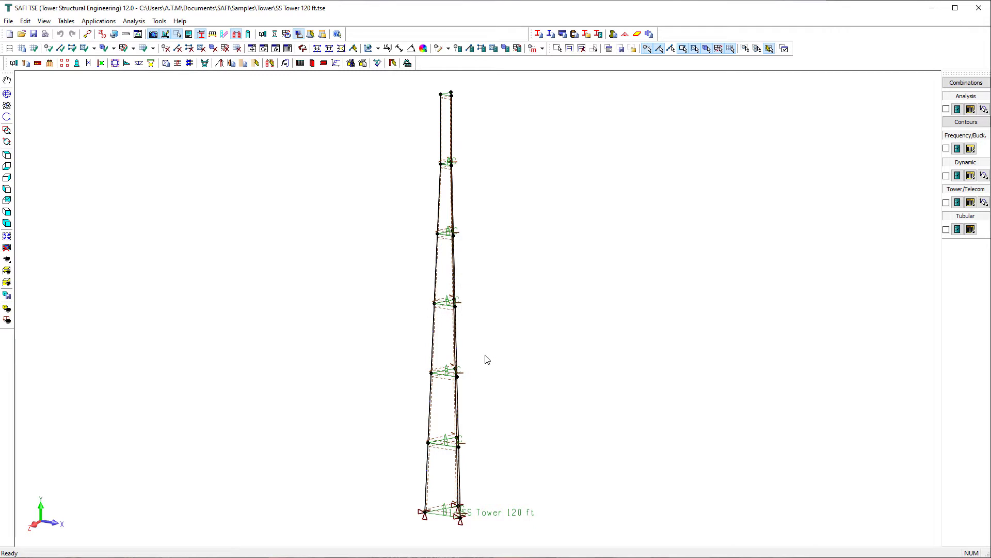
scroll(433, 442, up, 6)
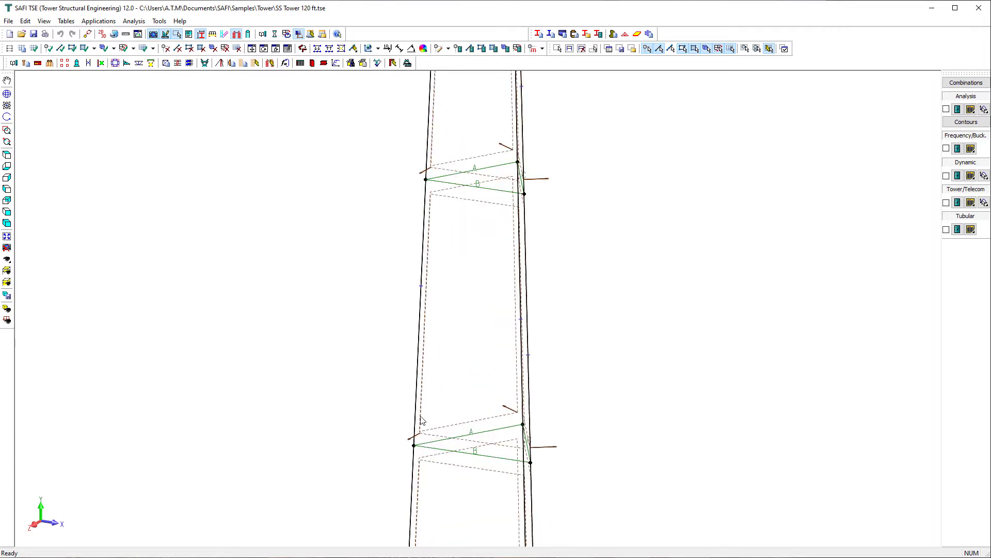
scroll(421, 416, up, 3)
scroll(426, 157, up, 1)
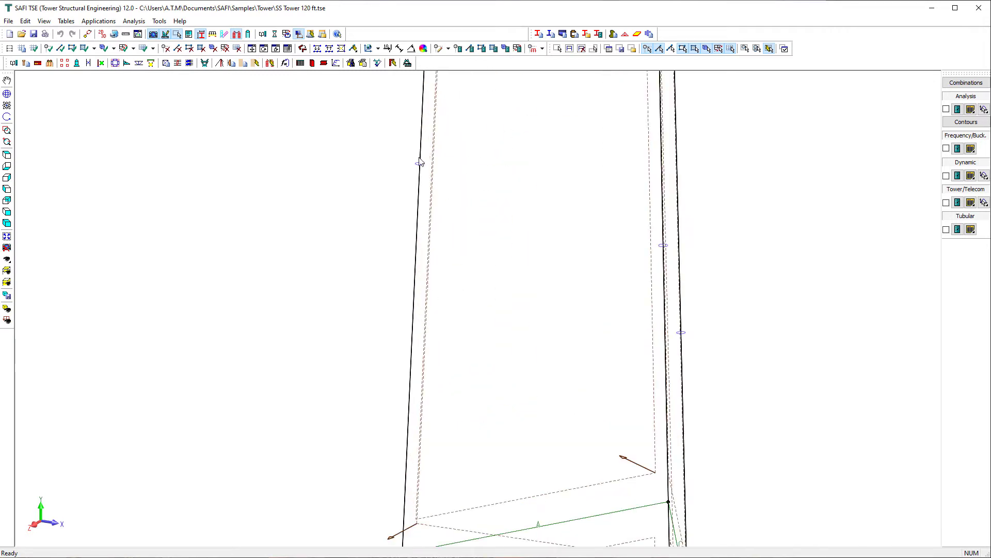
click(6, 236)
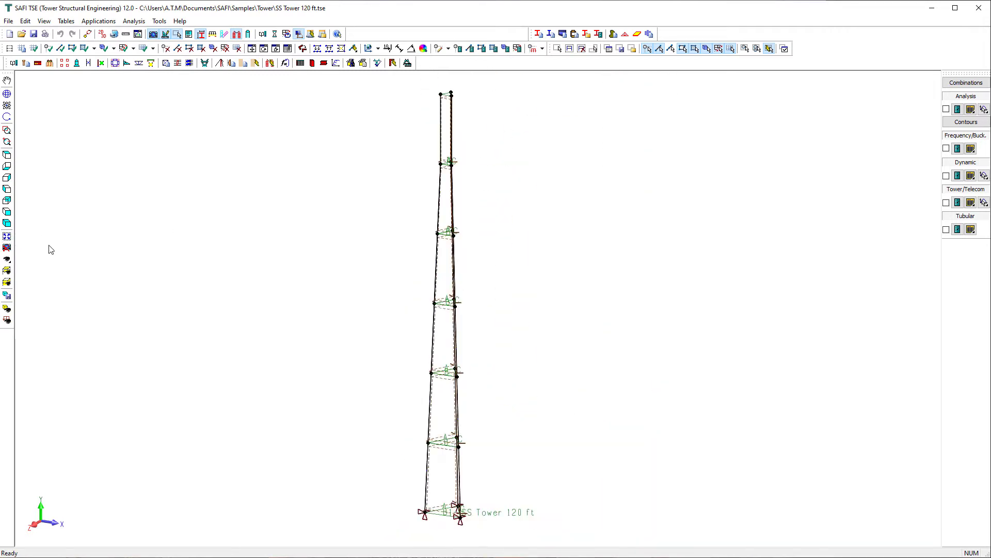
click(7, 309)
click(7, 311)
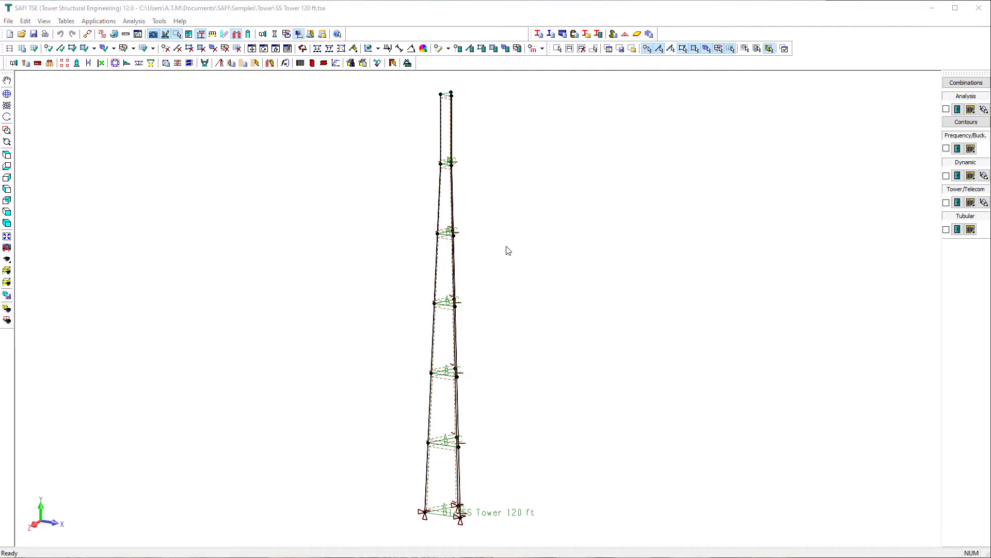
Add the equal-leg angle L2.5x2.5x1/4 in A36 material from the CISC (2007) library.
click(539, 34)
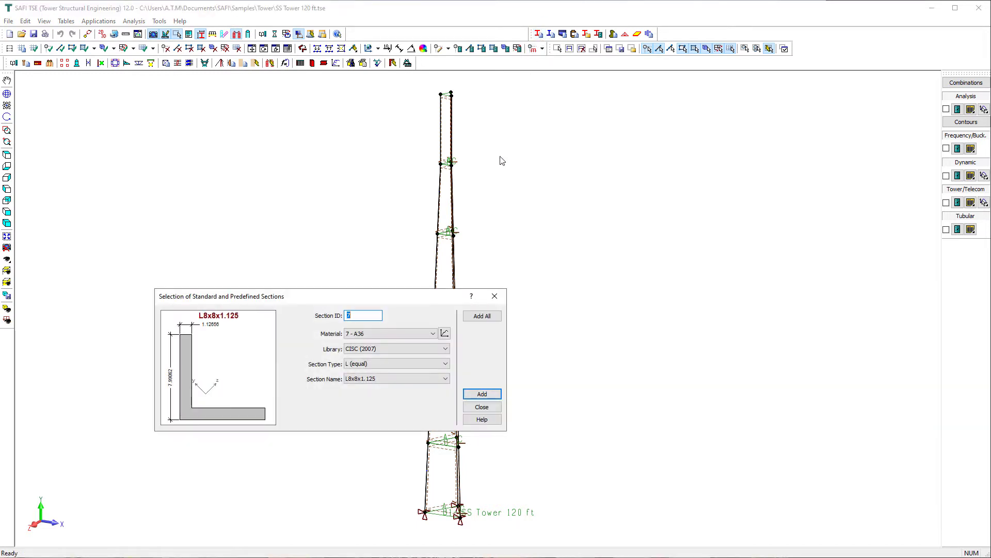
drag(430, 296, 579, 133)
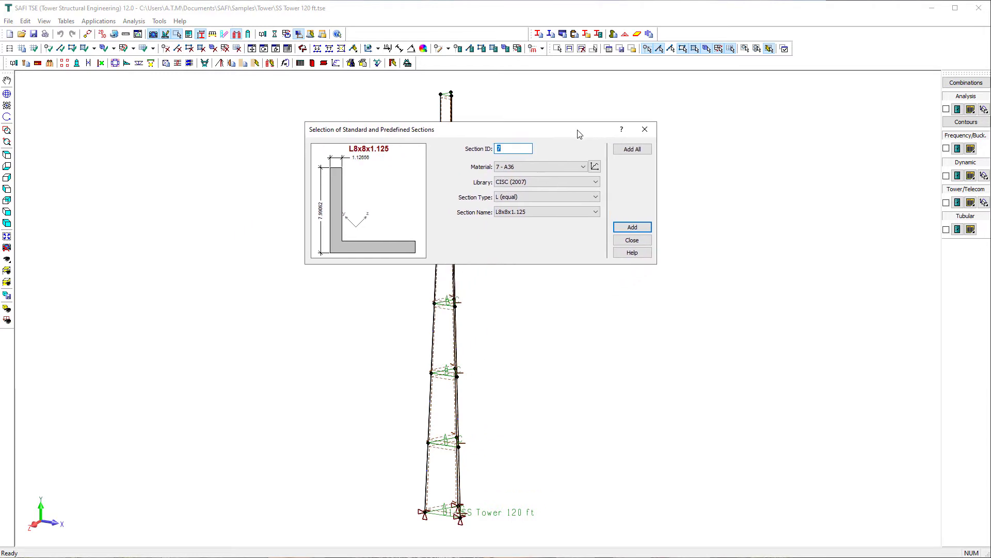
click(568, 212)
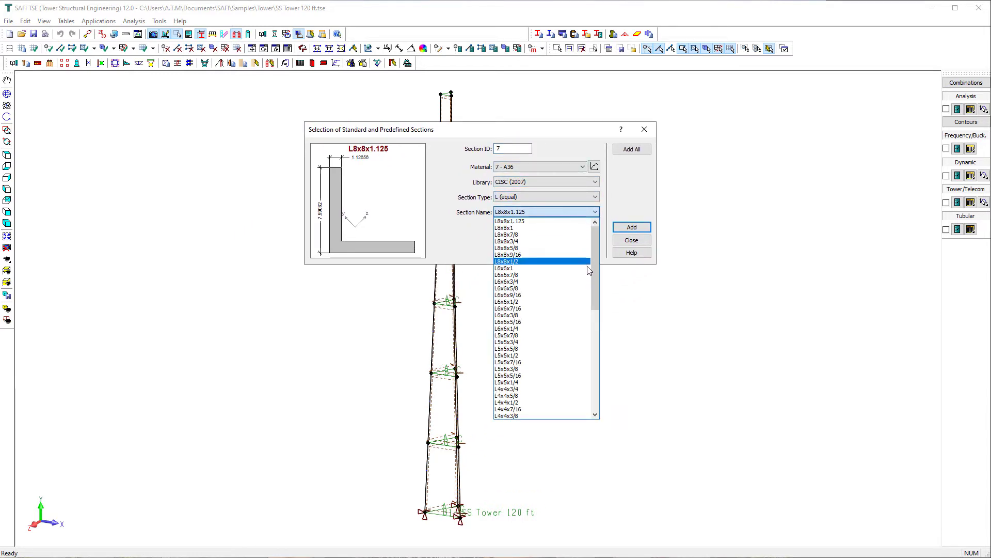
drag(596, 277, 611, 382)
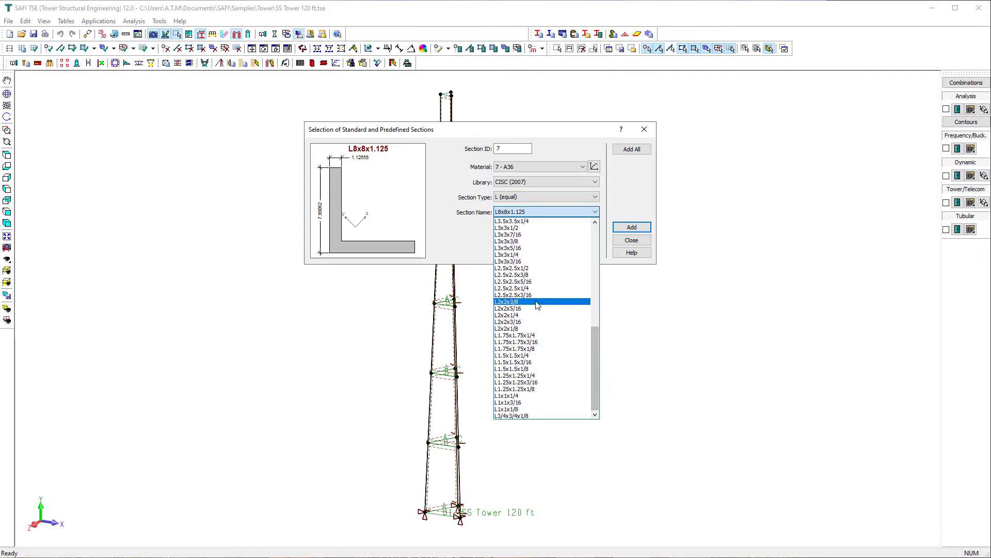
click(516, 287)
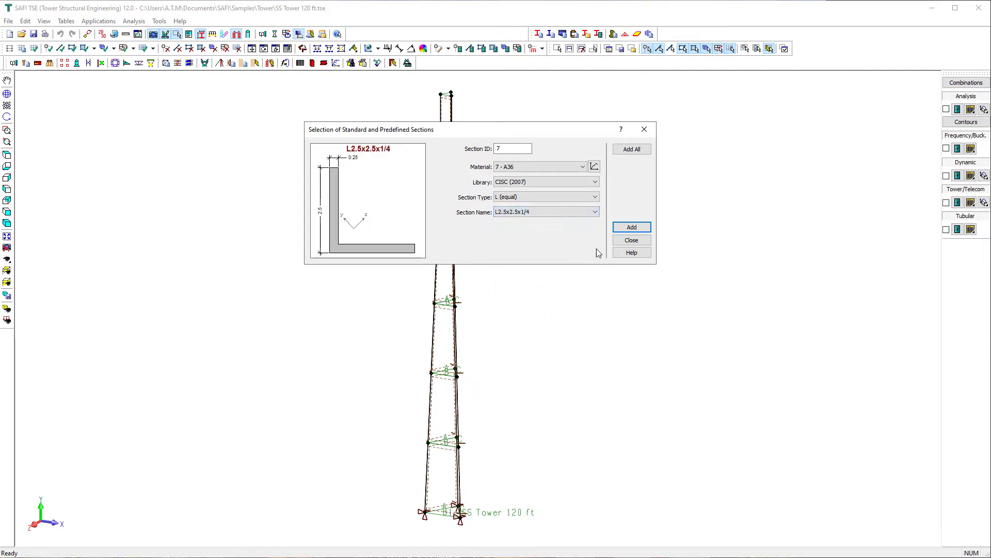
click(632, 227)
Add the equal-leg A36 angles L2x2x1/4, L1.75x1.75x3/16 and L1.5x1.5x3/16 to the project sections.
click(595, 212)
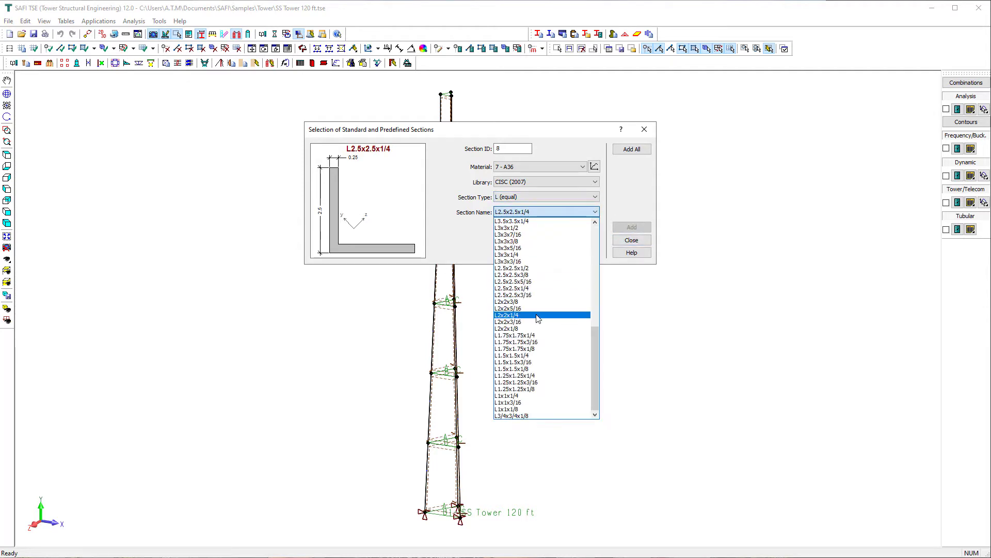
click(537, 315)
click(570, 212)
click(537, 342)
click(570, 211)
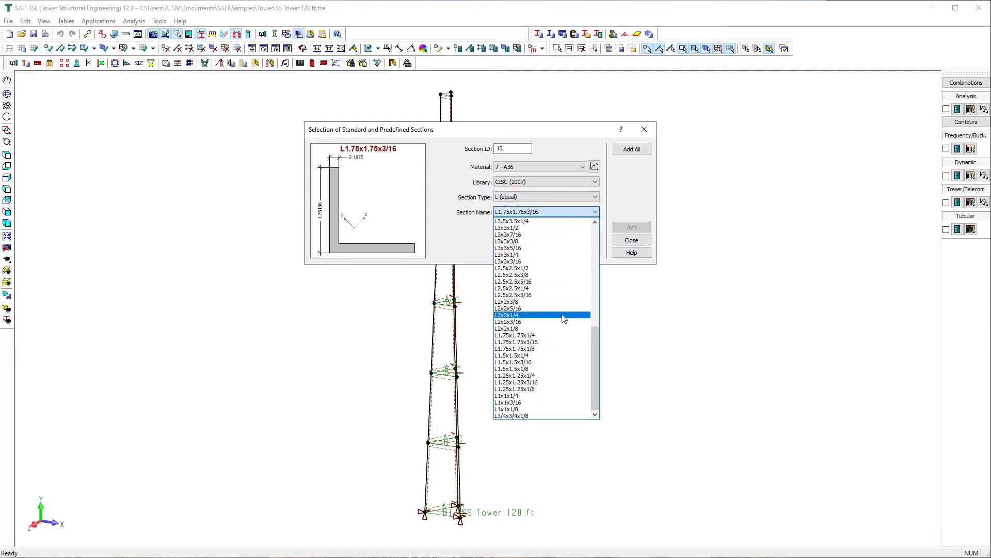
click(537, 356)
click(631, 228)
Add the equal-leg double angle 2L1.5x1.5x3/16 with a back-to-back distance of 0.375 in and finish the section selection.
click(595, 197)
click(537, 321)
click(583, 212)
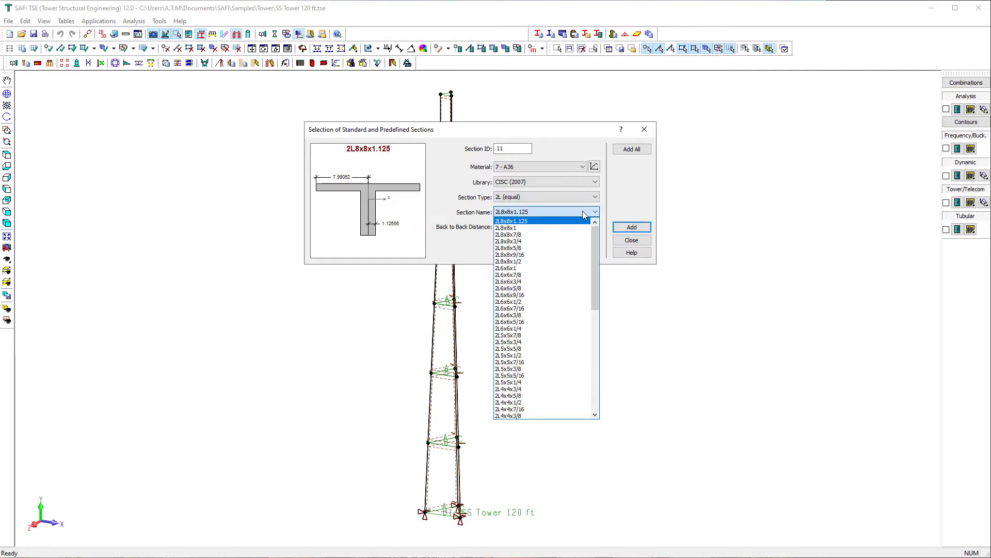
scroll(537, 335, down, 10)
click(517, 361)
click(497, 226)
text(0.)
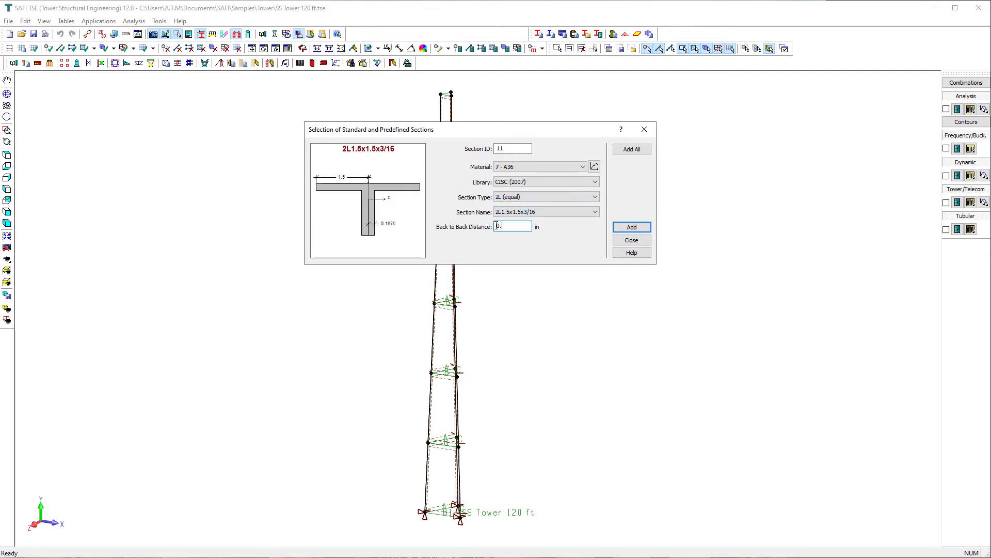
text(375)
click(561, 213)
click(552, 235)
click(625, 228)
click(623, 240)
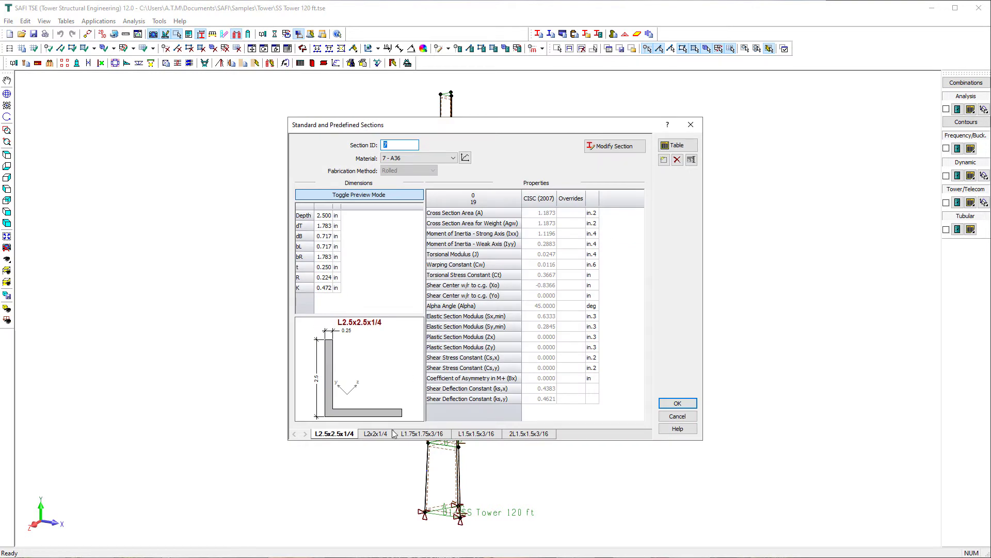
Review the properties of the added angle sections and accept them.
click(375, 434)
click(422, 433)
click(476, 433)
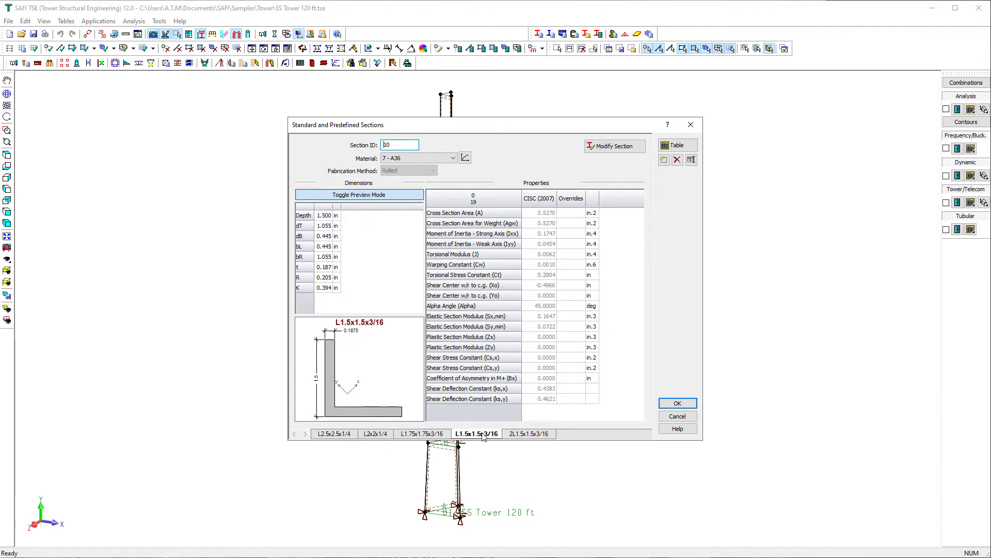
mouse_move(476, 438)
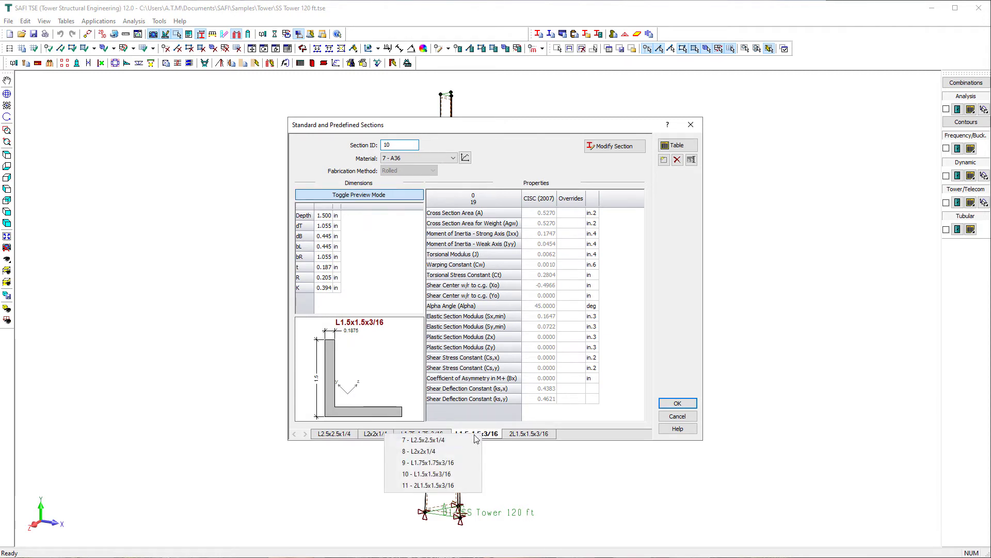
click(670, 406)
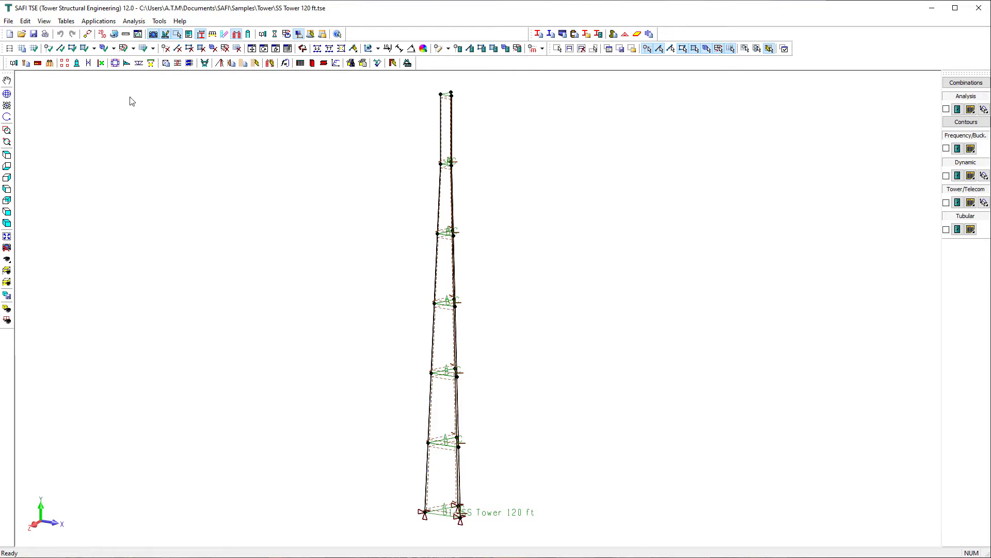
Open the column face prototypes and rename the untitled prototype as "Face".
click(89, 64)
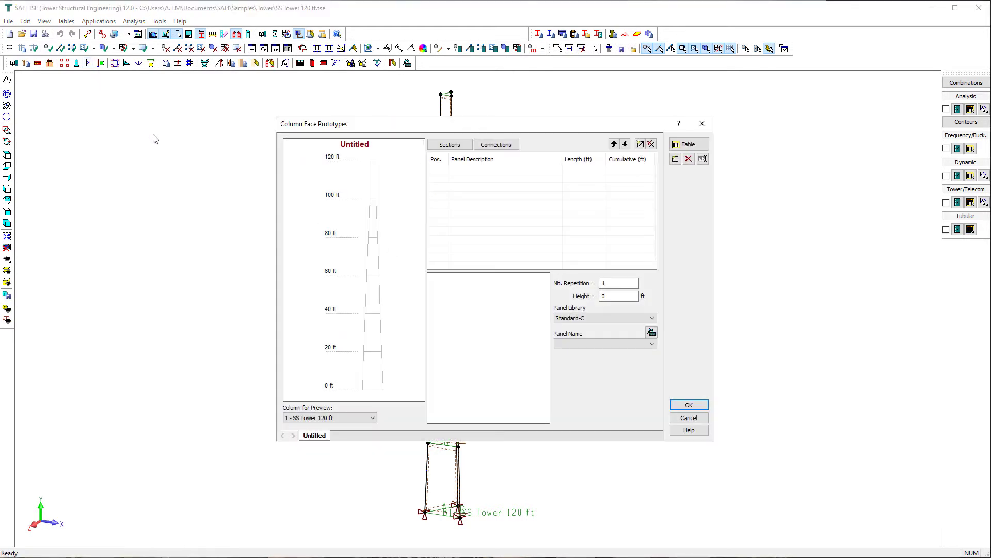
double_click(315, 436)
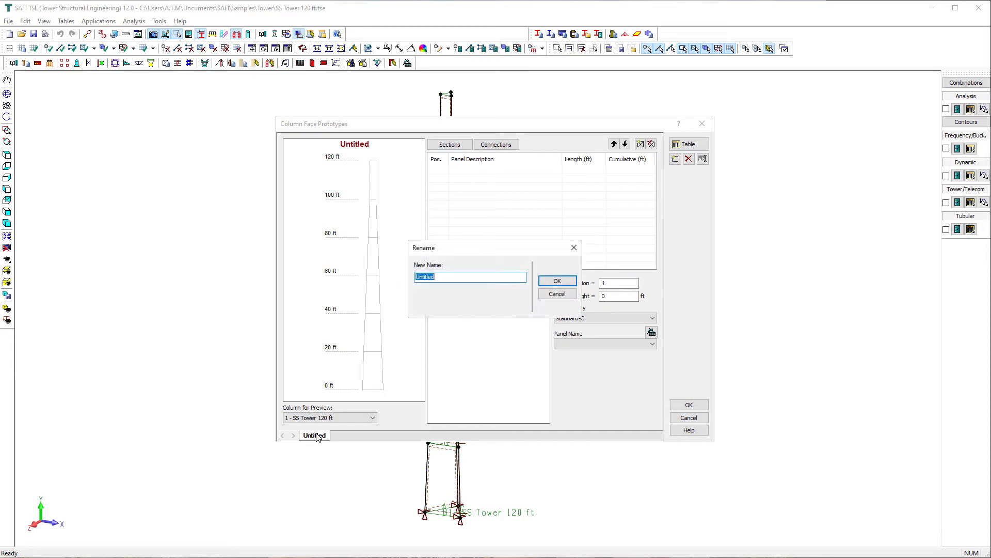
text(Face)
key(Return)
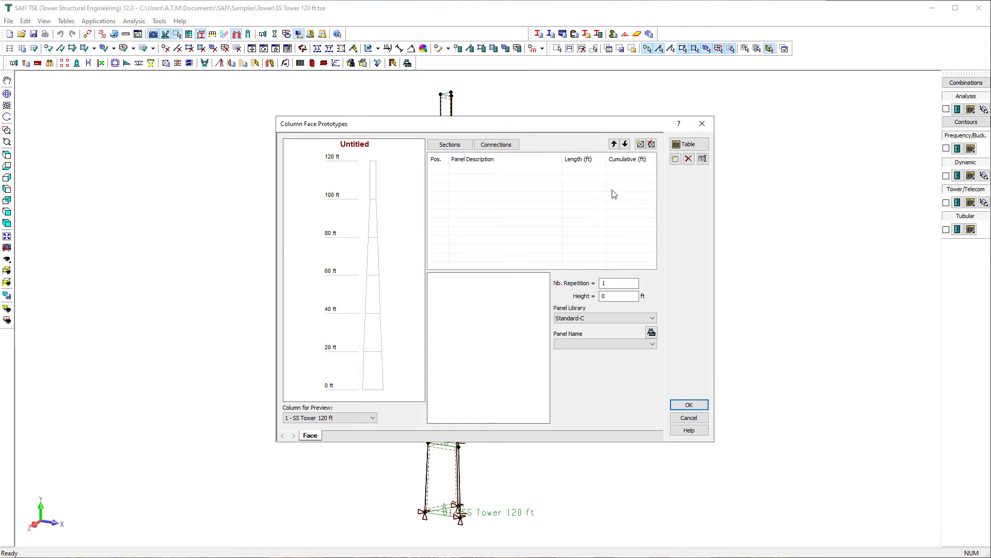
Add a panel entry to the Face prototype using Standard-C panel Pan-105 with 2 repetitions and a 10 ft height.
click(640, 144)
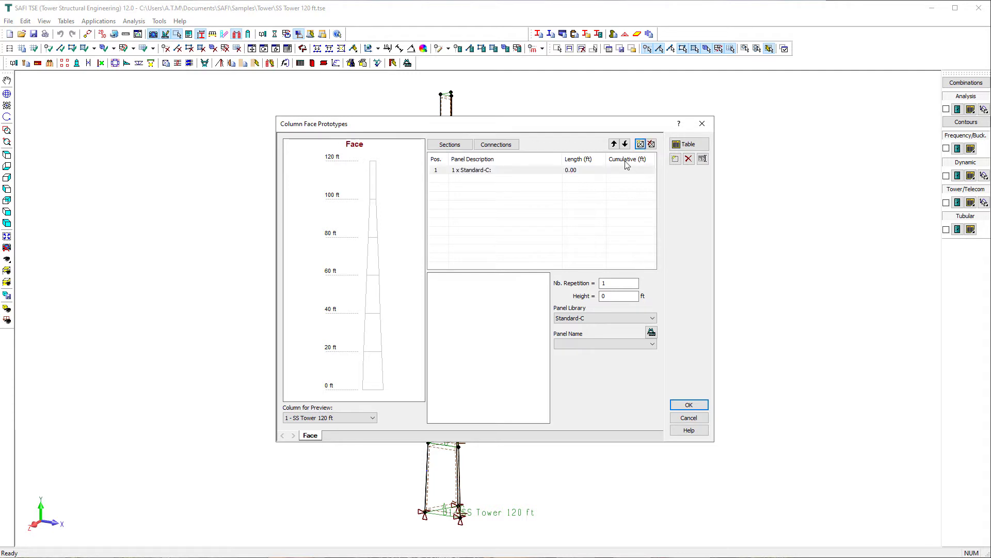
double_click(602, 298)
text(5)
drag(609, 296, 594, 283)
text(2)
click(612, 295)
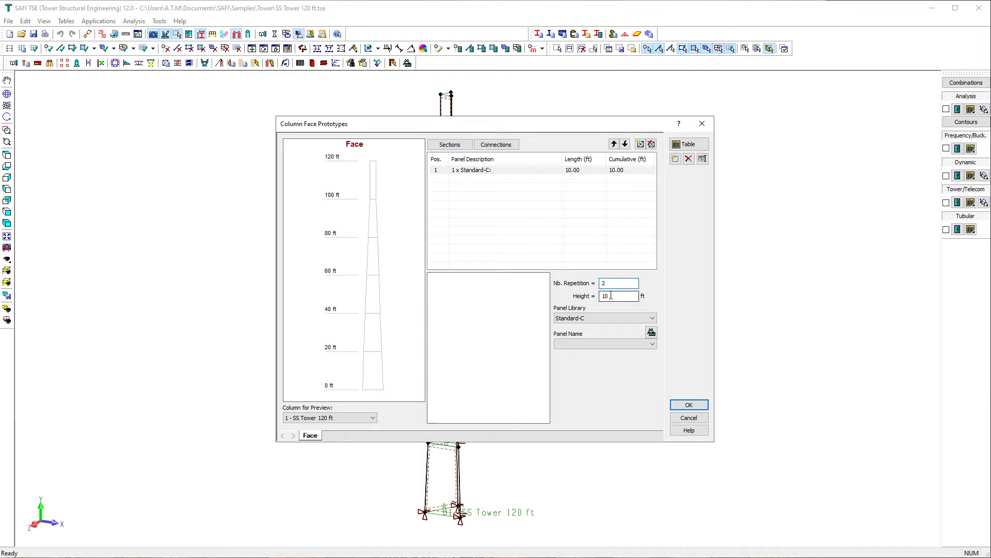
click(634, 345)
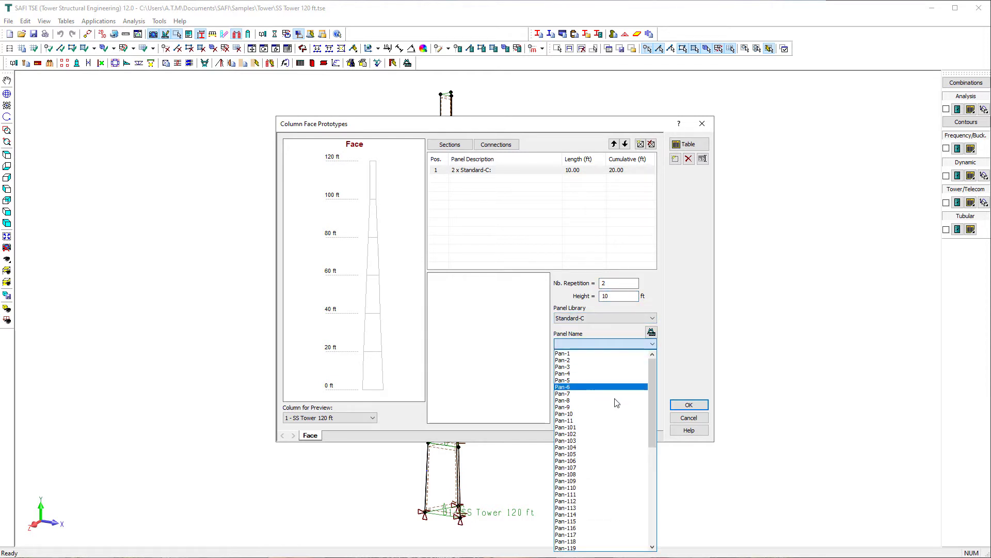
click(594, 454)
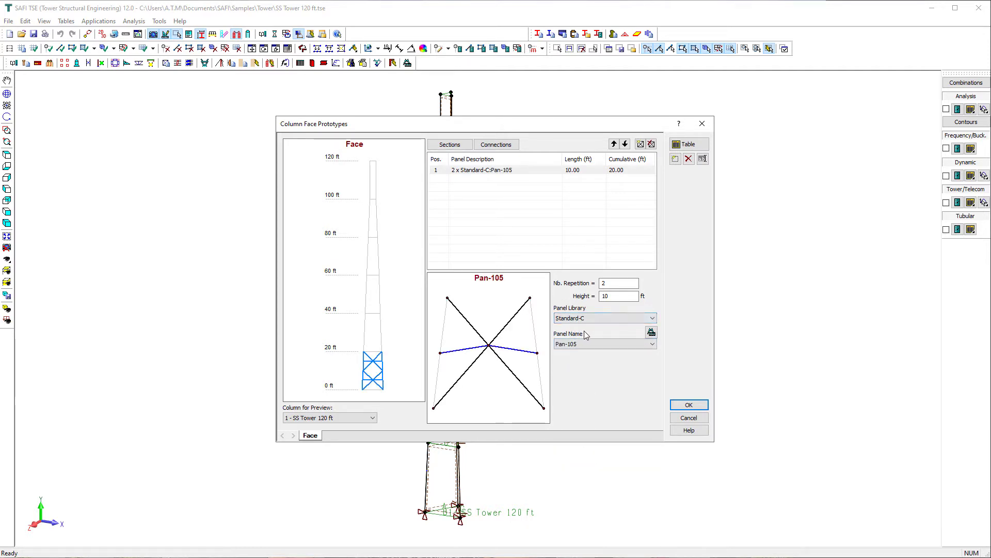
Assign L2.5x2.5x1/4 to panel section 1 and L1.75x1.75x3/16 to panel section 2 of Pan-105.
click(464, 146)
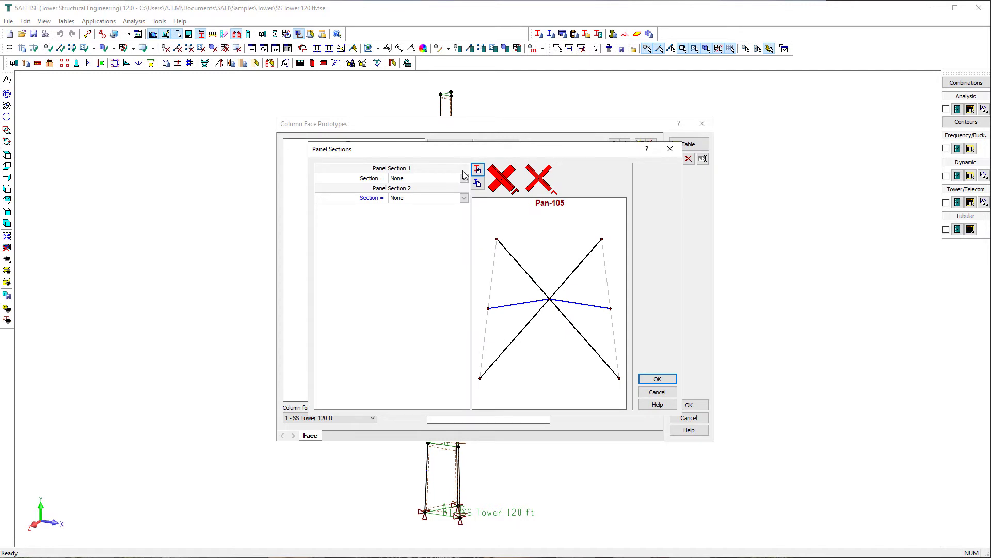
click(465, 180)
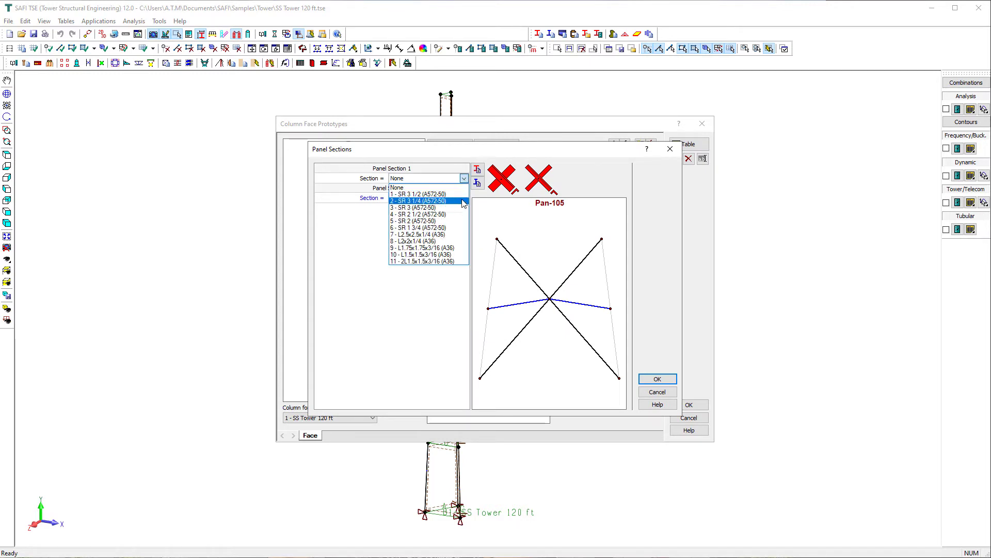
click(446, 235)
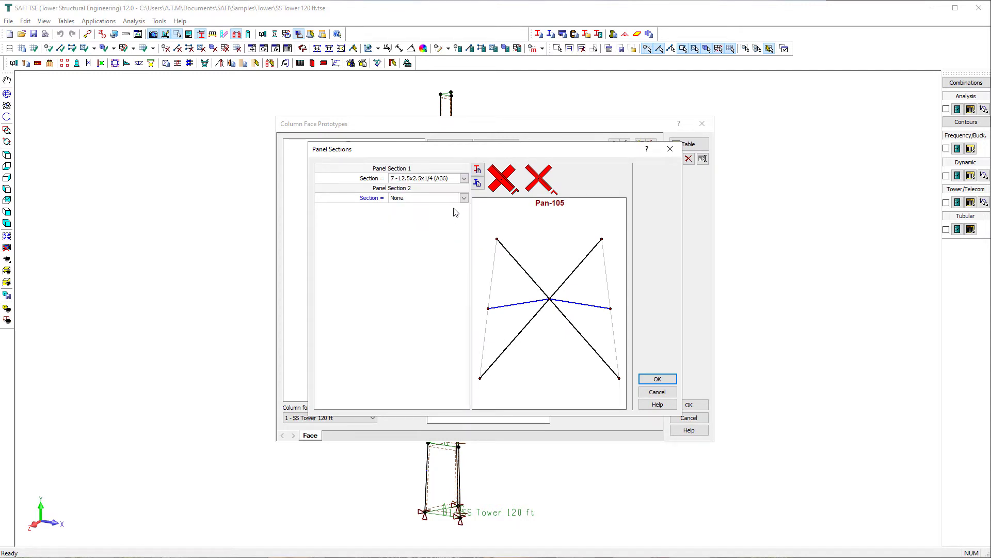
click(464, 199)
click(449, 268)
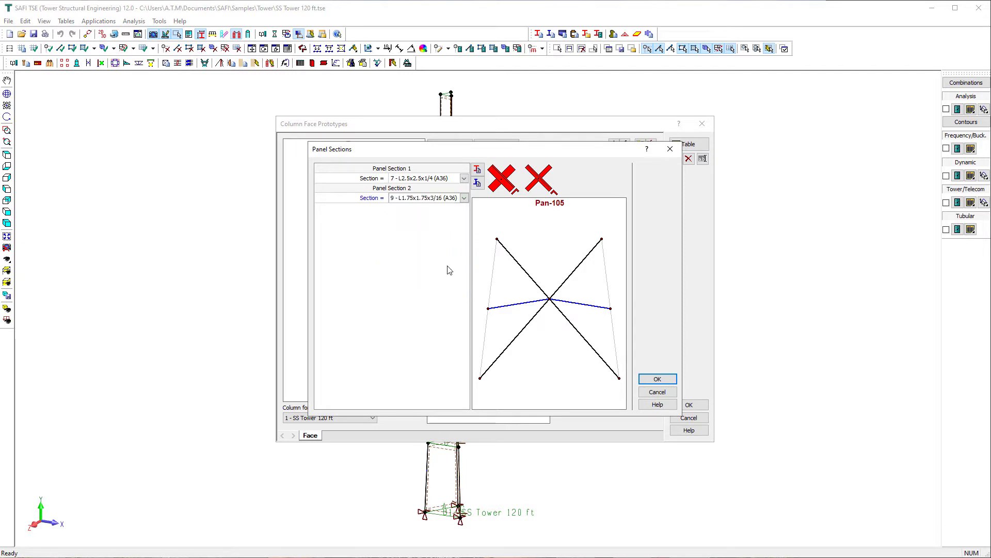
click(657, 379)
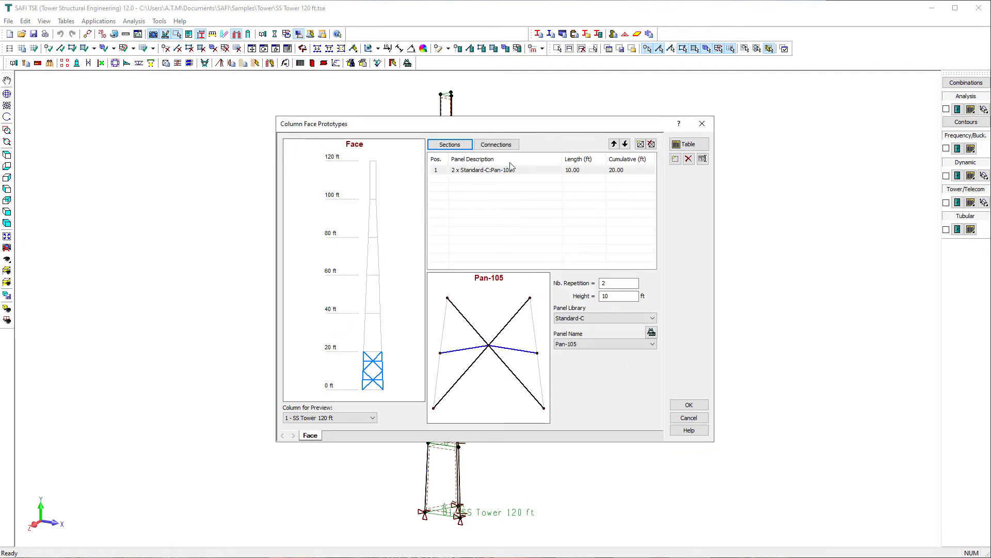
Define Pan-105's connections with 1 bolt per flange and the Diag. A394 5/8" connection schema.
click(496, 145)
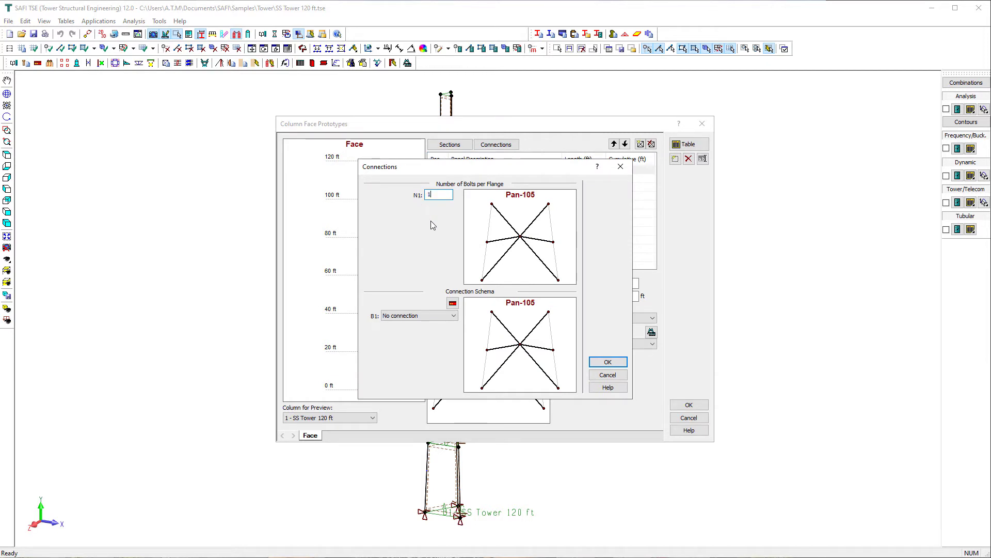
click(442, 320)
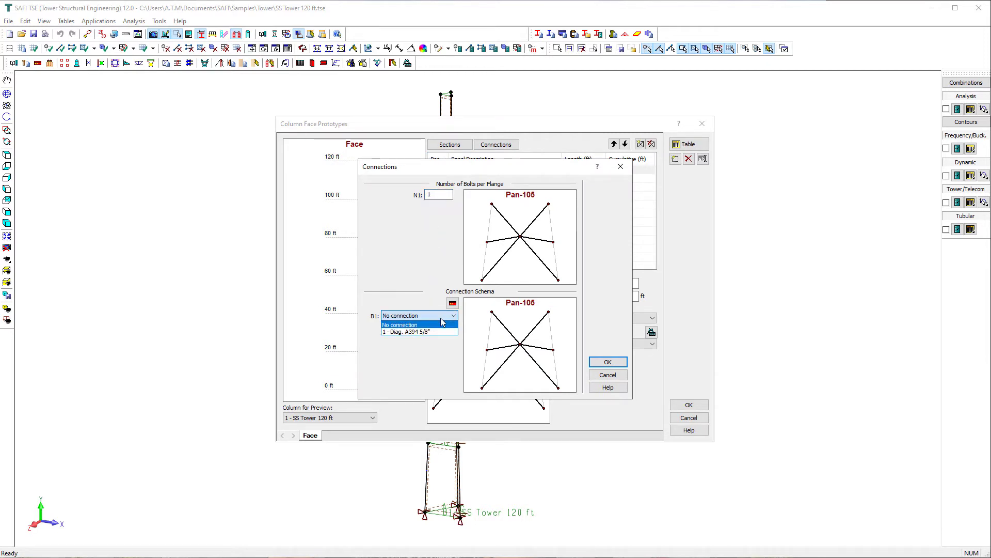
click(421, 333)
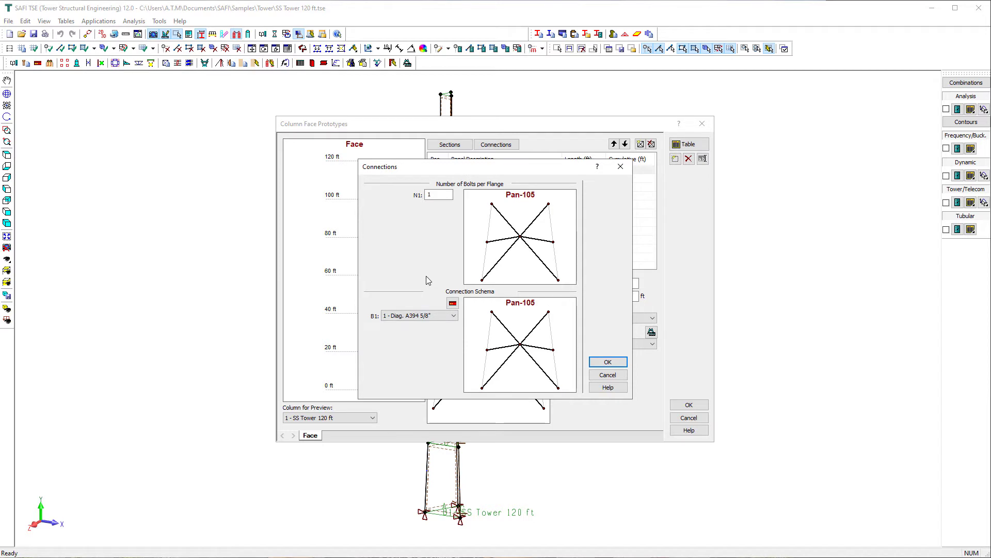
click(608, 361)
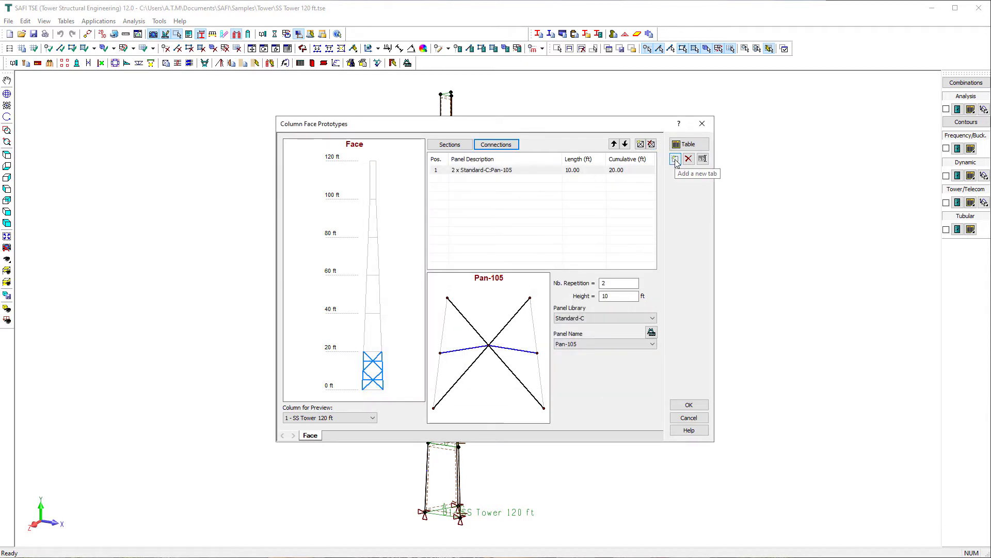
Add a second panel entry to the Face prototype using Pan-102 with 4 repetitions and a 5 ft height.
click(643, 170)
click(640, 144)
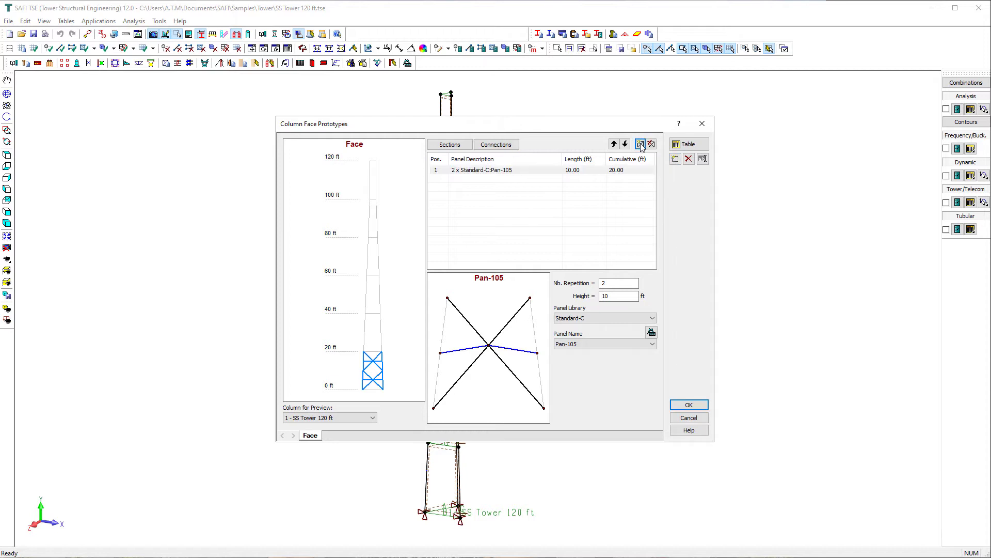
double_click(600, 283)
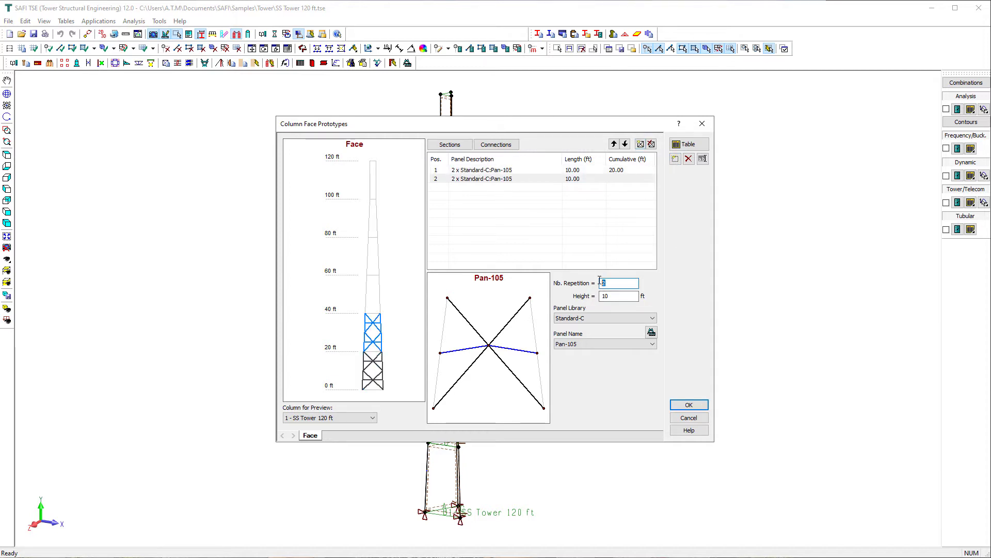
text(4)
click(609, 295)
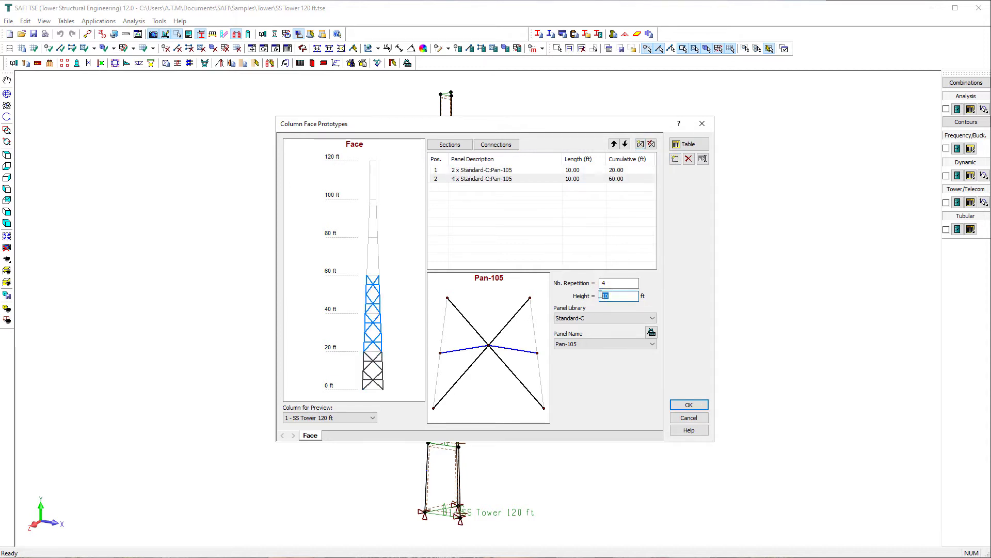
text(5)
click(610, 282)
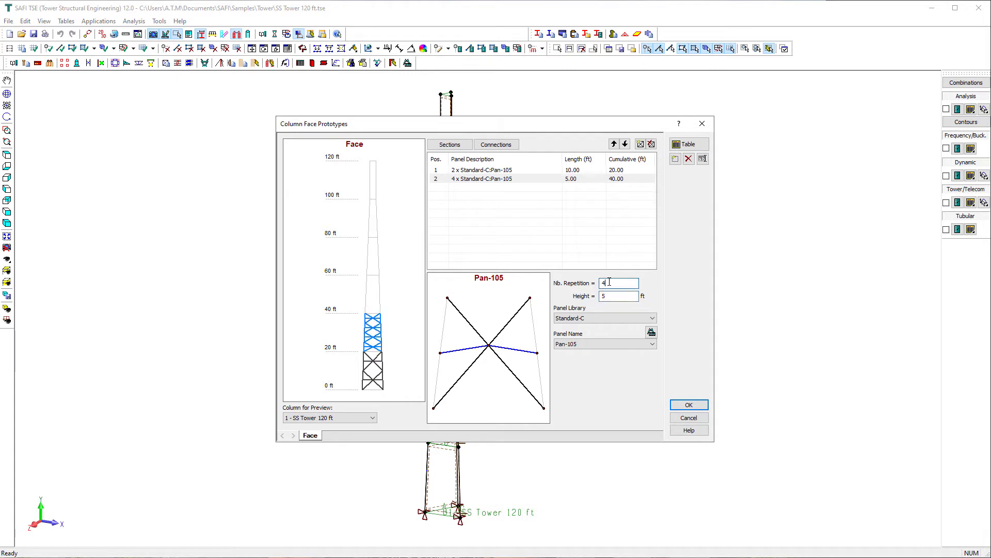
click(613, 343)
click(595, 434)
Assign section L2x2x1/4 (A36) to panel section 1 of the second panel entry.
click(467, 179)
click(455, 146)
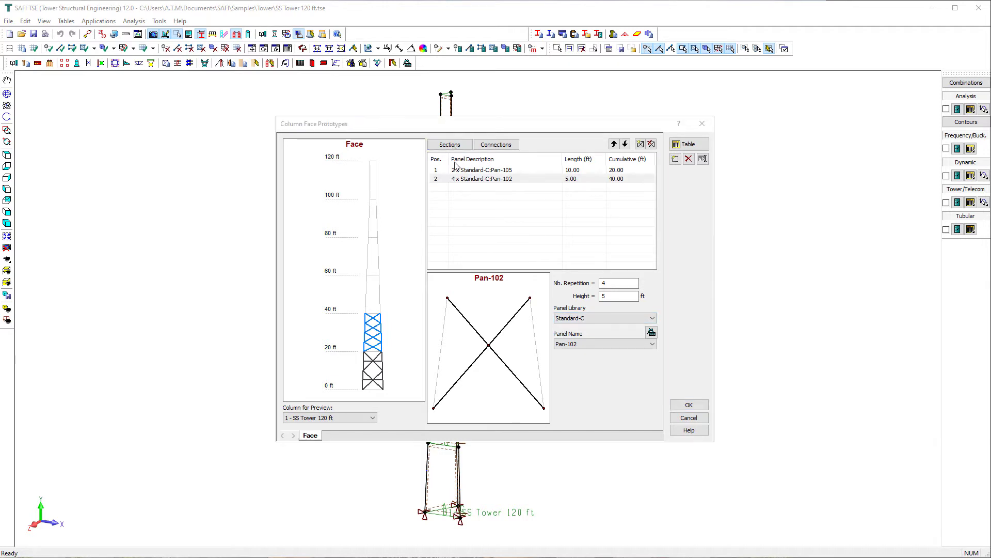
click(454, 181)
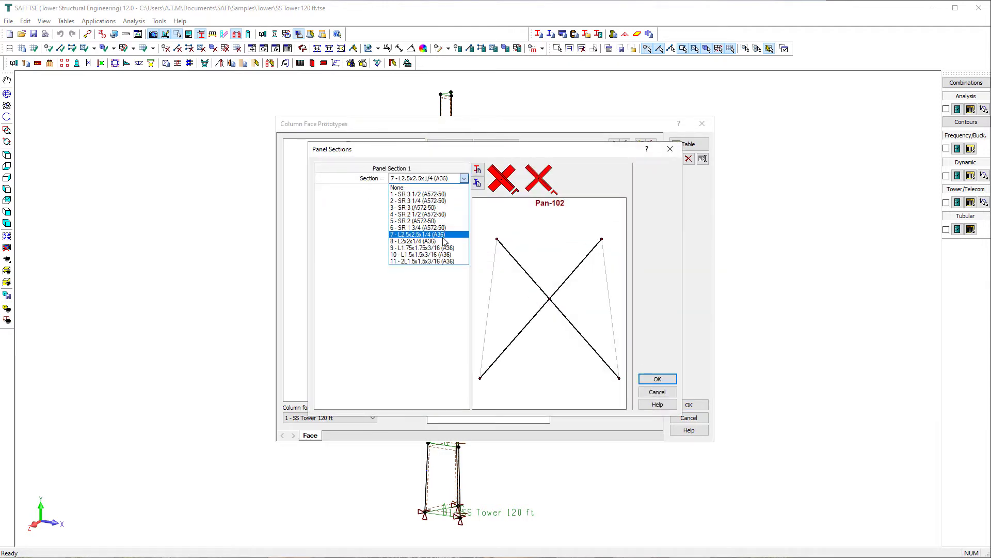
click(447, 243)
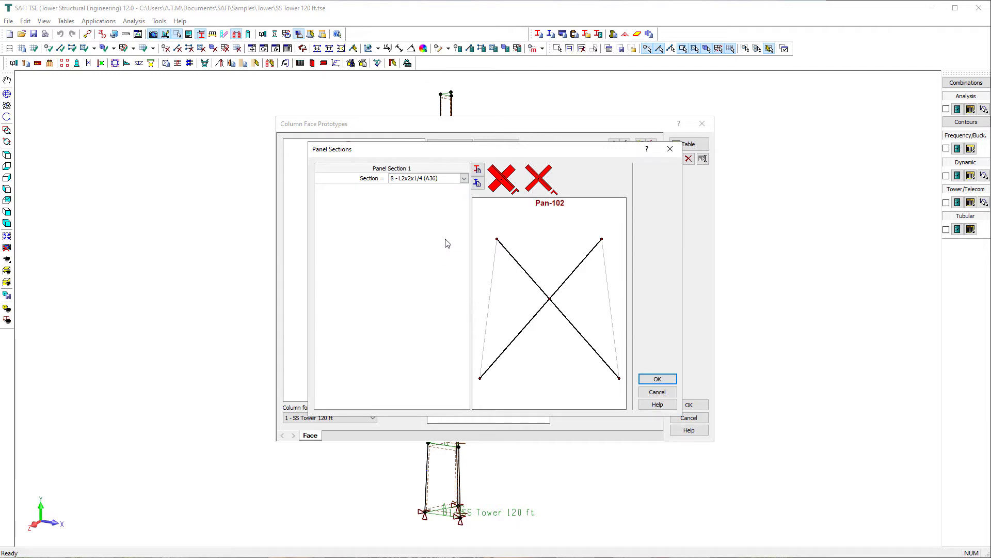
click(658, 379)
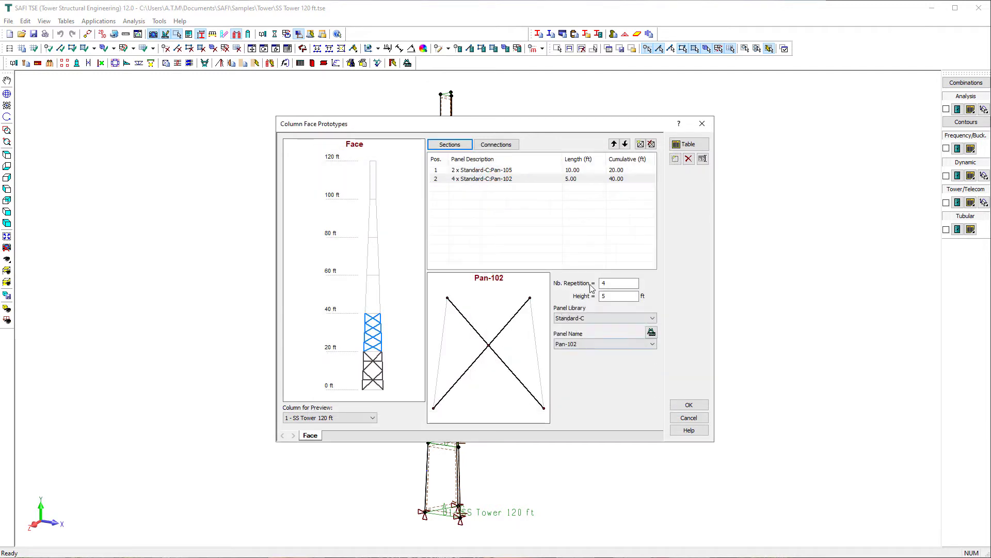
Add a third entry repeating the 4 x Pan-102 panels and assign L1.75x1.75x3/16 (A36) to its panel section 1.
click(641, 145)
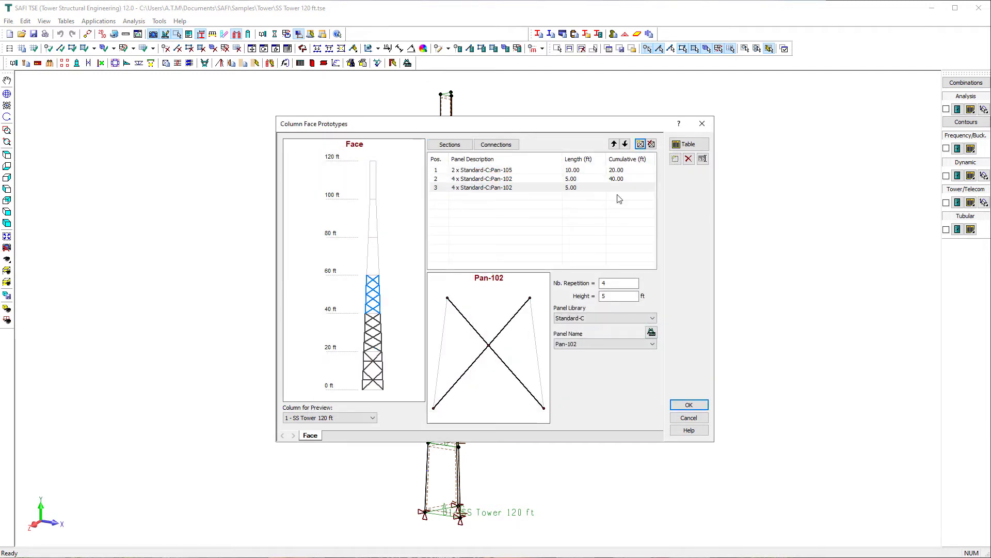
click(509, 189)
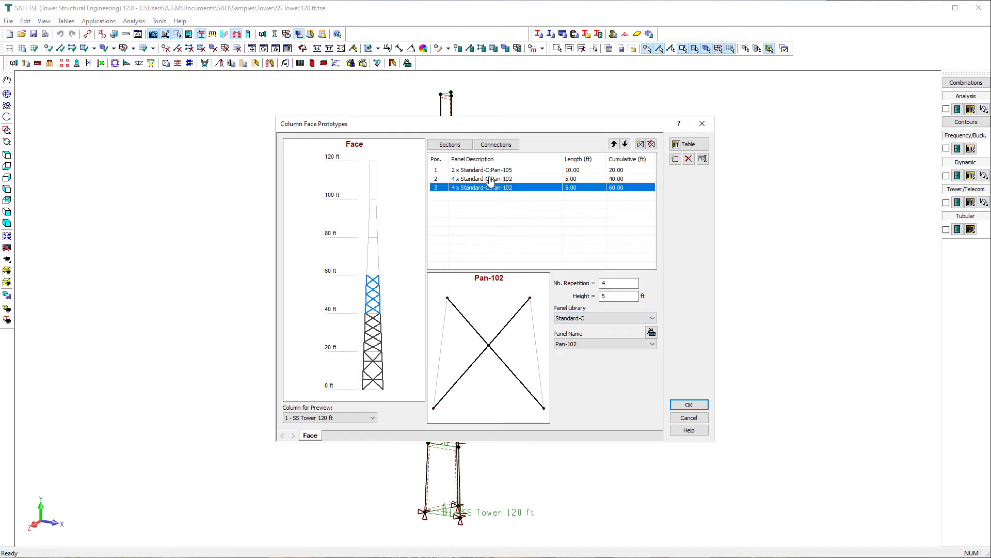
click(452, 145)
click(463, 179)
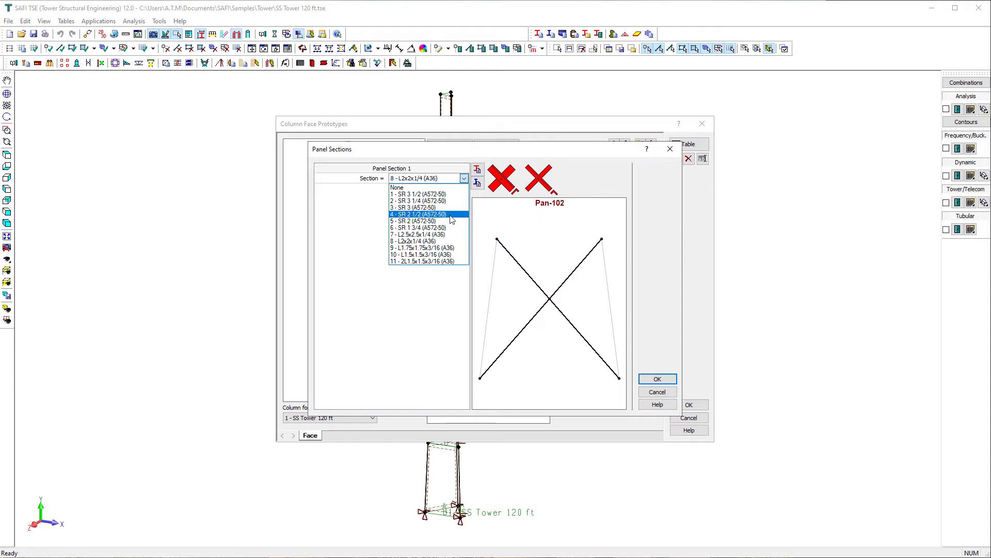
click(444, 249)
click(646, 381)
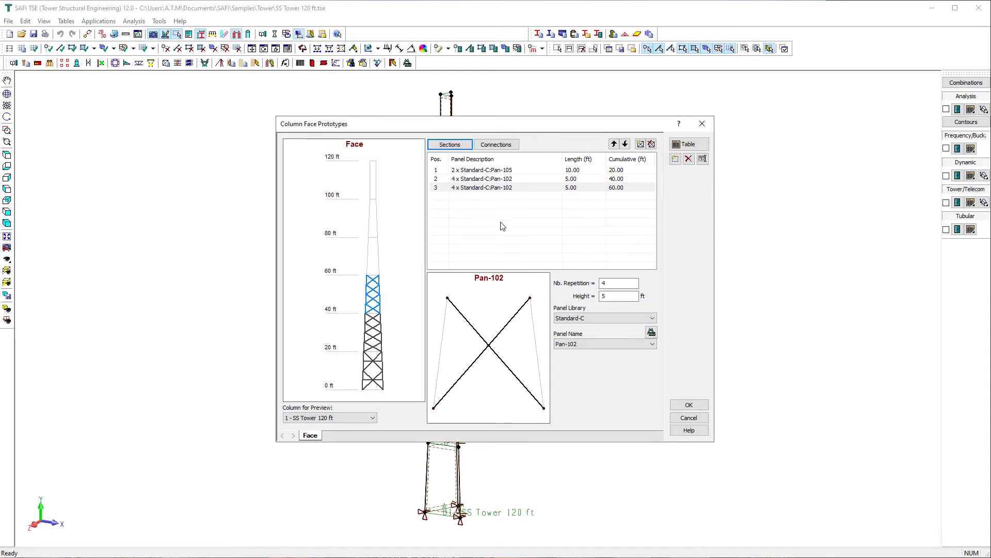
Add a fourth Pan-102 panel entry with 9 repetitions and a 4 ft height.
click(640, 144)
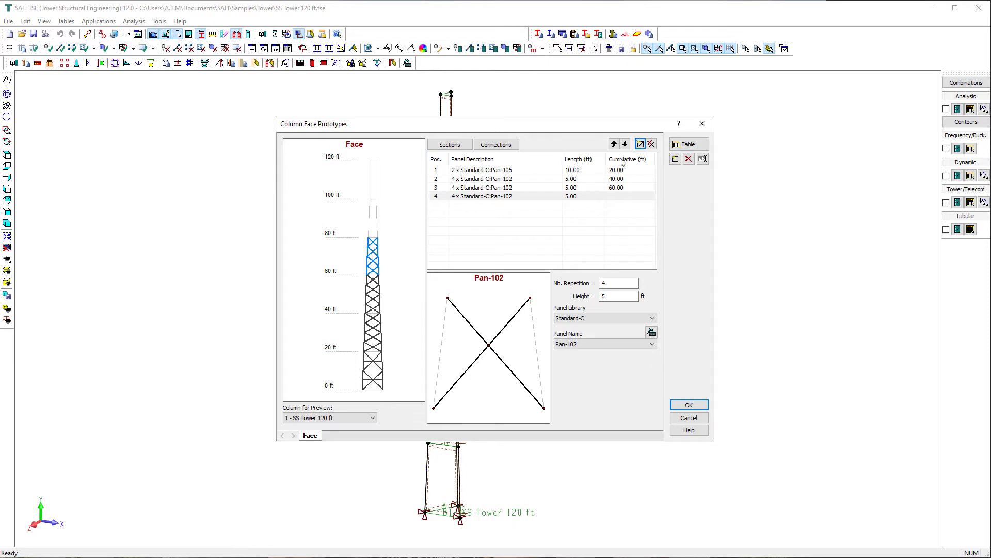
click(571, 200)
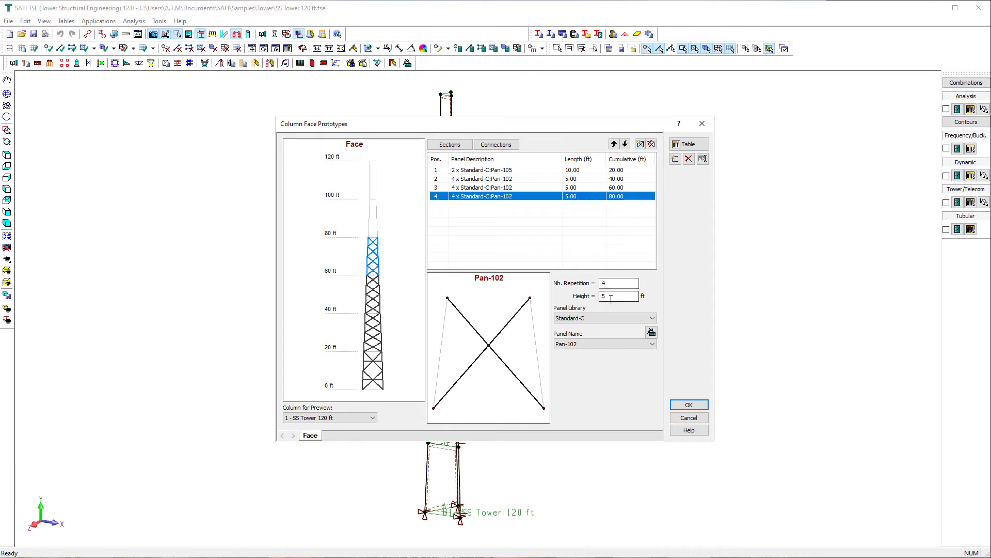
double_click(612, 296)
text(4)
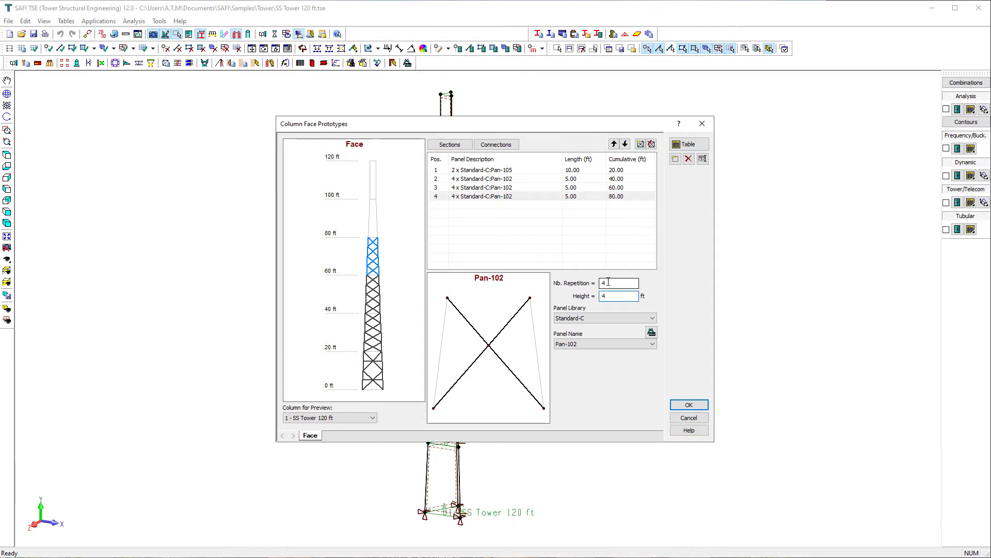
double_click(601, 283)
text(9)
click(610, 295)
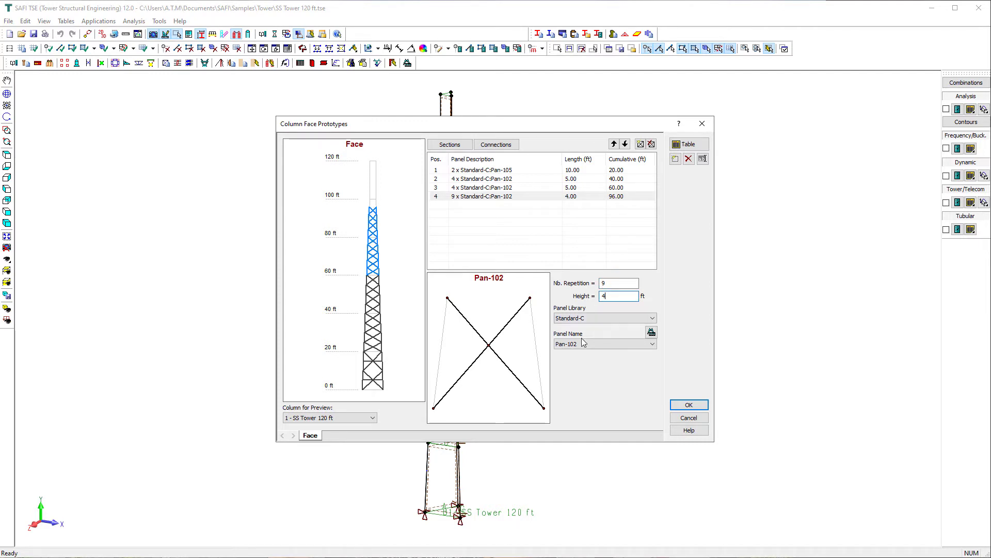
Assign section L1.5x1.5x3/16 (A36) to panel section 1 of the fourth panel entry.
click(443, 146)
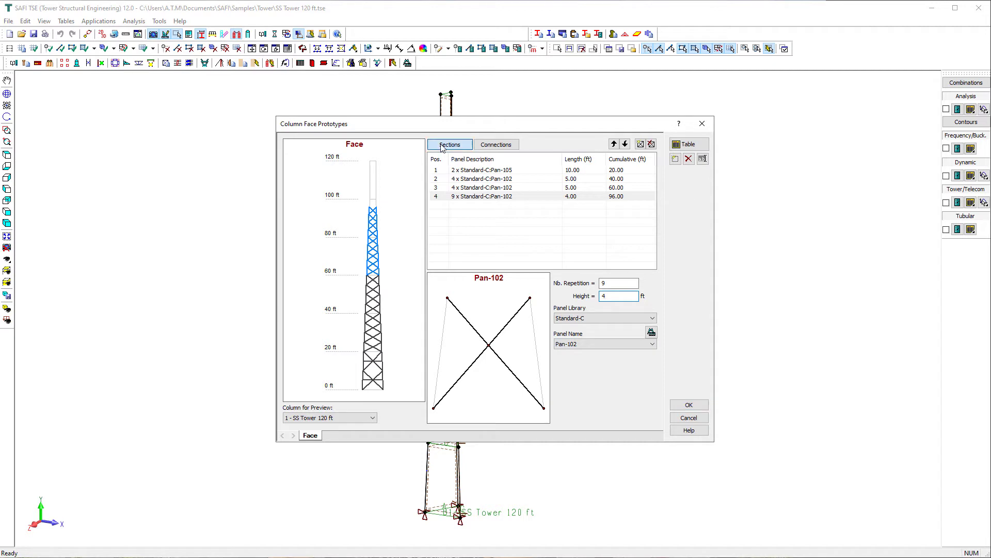
click(464, 178)
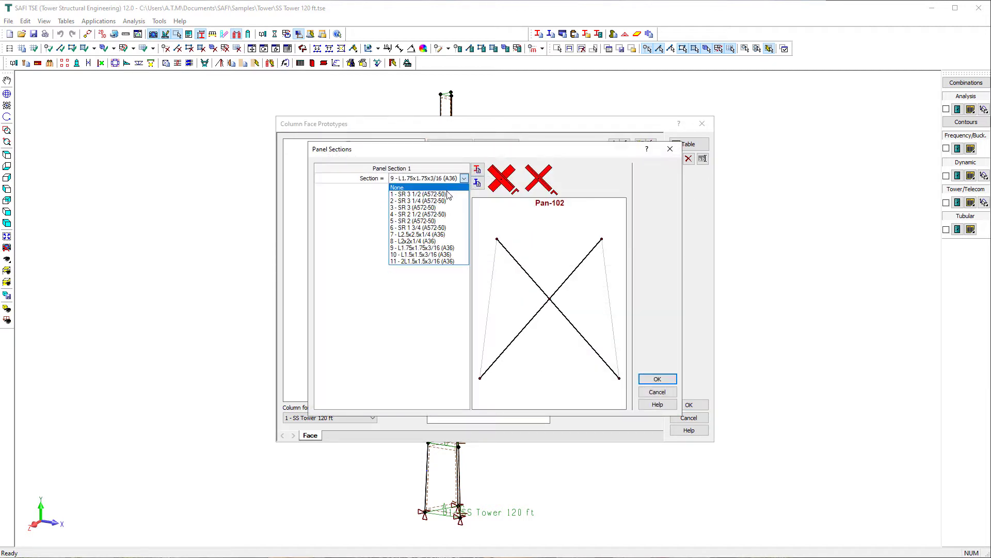
click(445, 257)
click(657, 378)
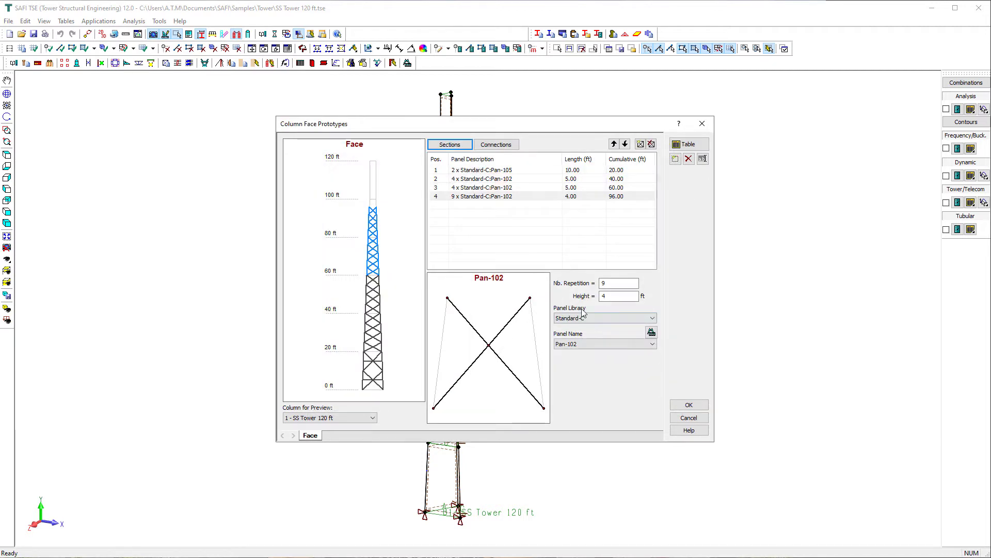
Add a fifth panel entry using Pan-104 with 1 repetition, keeping the 4 ft height.
click(640, 144)
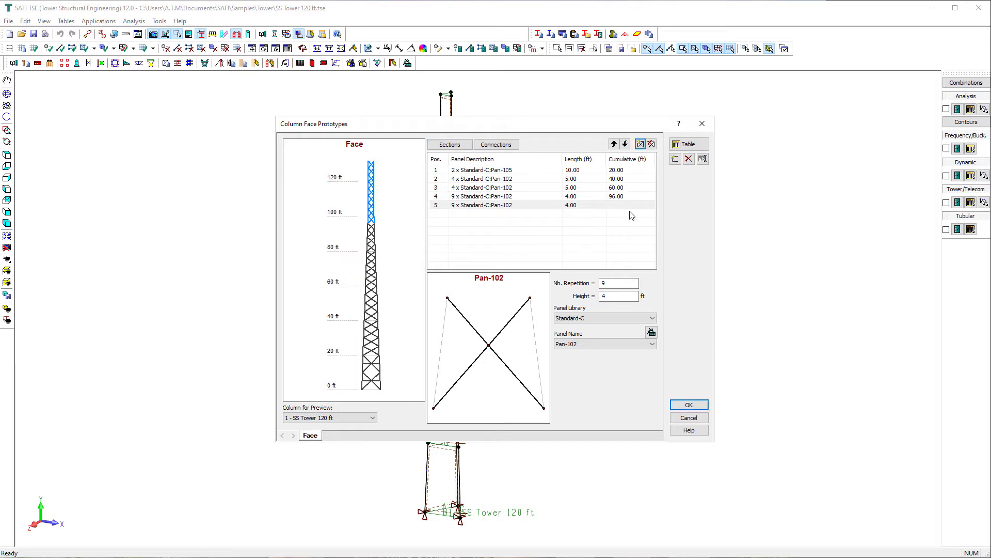
double_click(617, 283)
text(1)
click(610, 296)
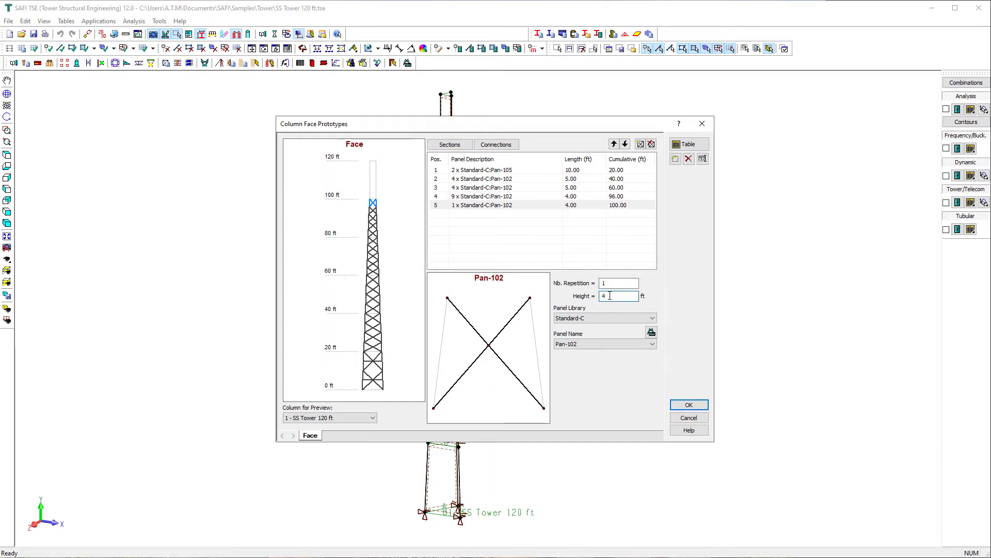
click(620, 343)
click(619, 370)
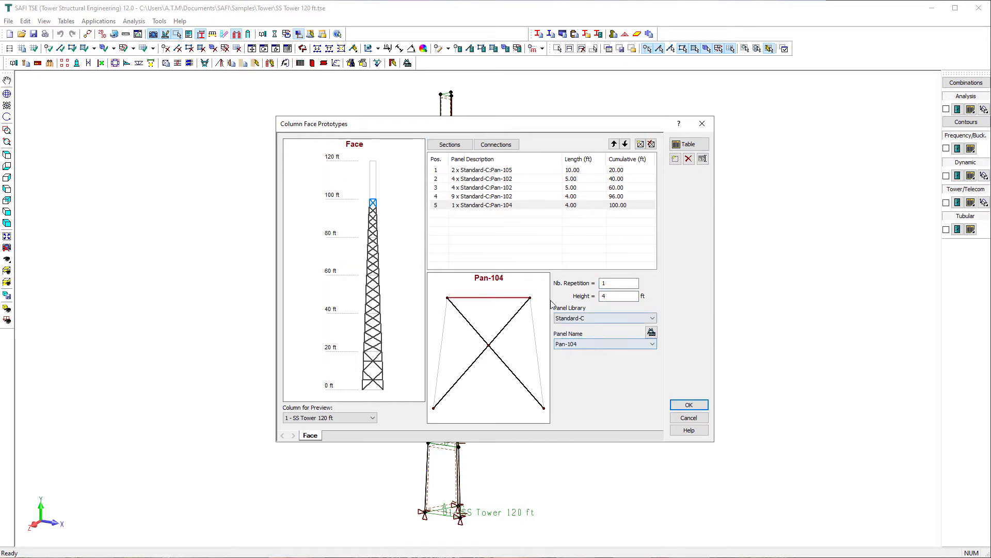
Assign section L1.5x1.5x3/16 (A36) to panel section 3 of Pan-104.
click(454, 146)
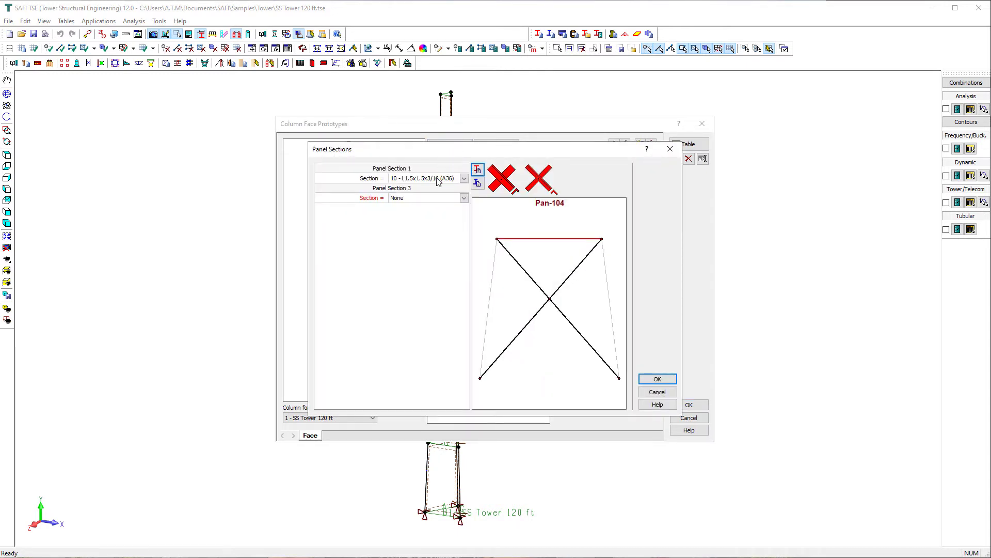
click(448, 200)
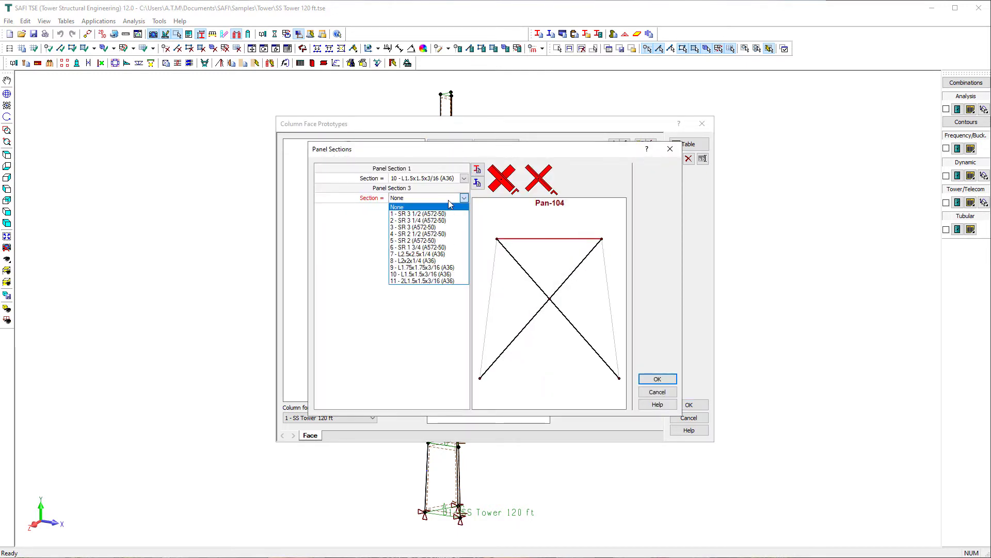
click(442, 269)
click(657, 378)
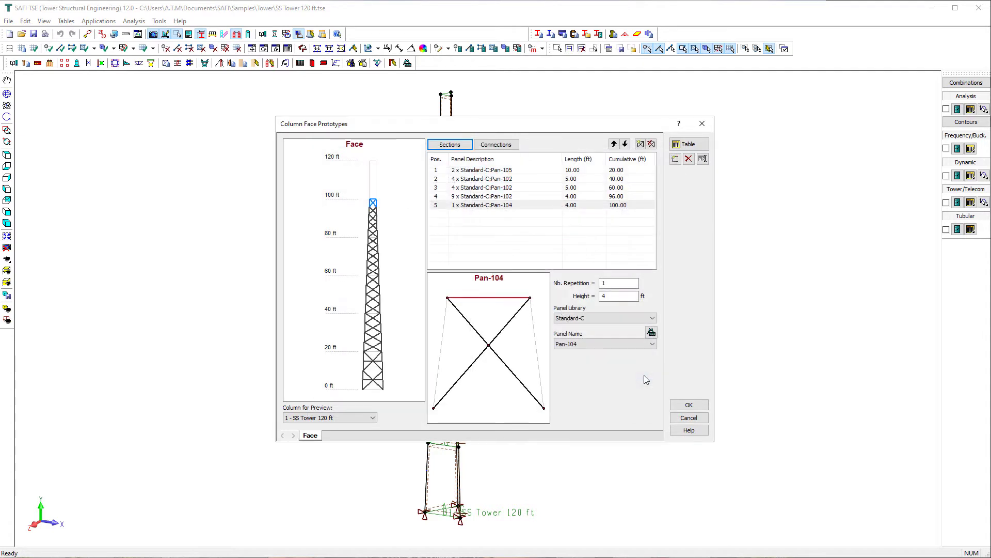
Add a sixth panel entry using Standard-C panel Pan-8, keeping 1 repetition and the 4 ft height.
click(640, 144)
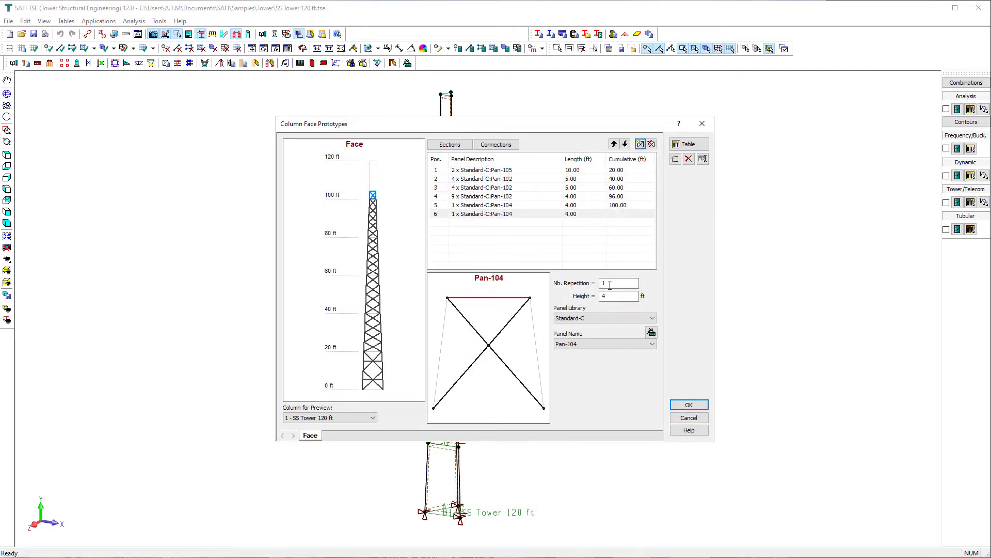
click(602, 344)
scroll(603, 387, down, 5)
click(587, 401)
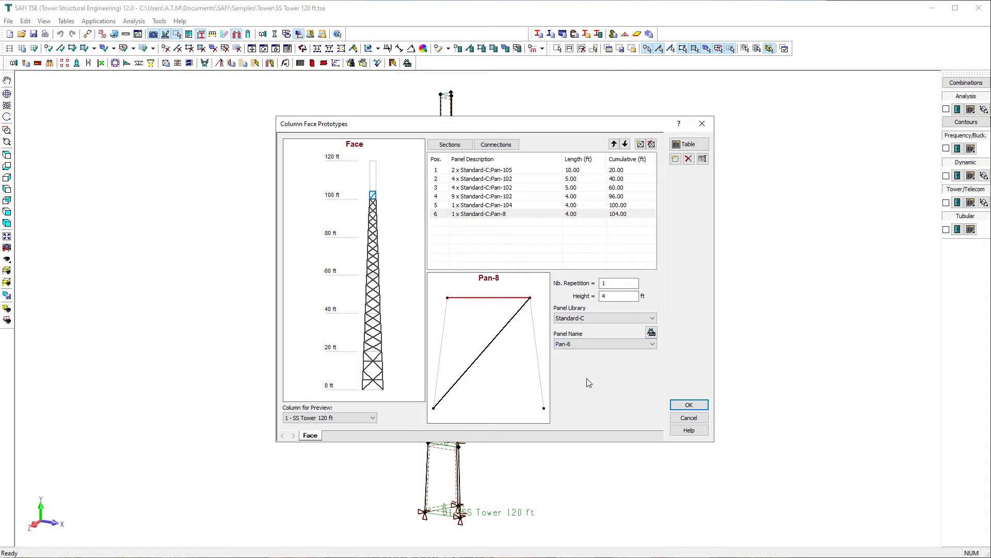
Assign the double-angle section 2L1.5x1.5x3/16 (A36) to panel section 1 of Pan-8.
click(454, 145)
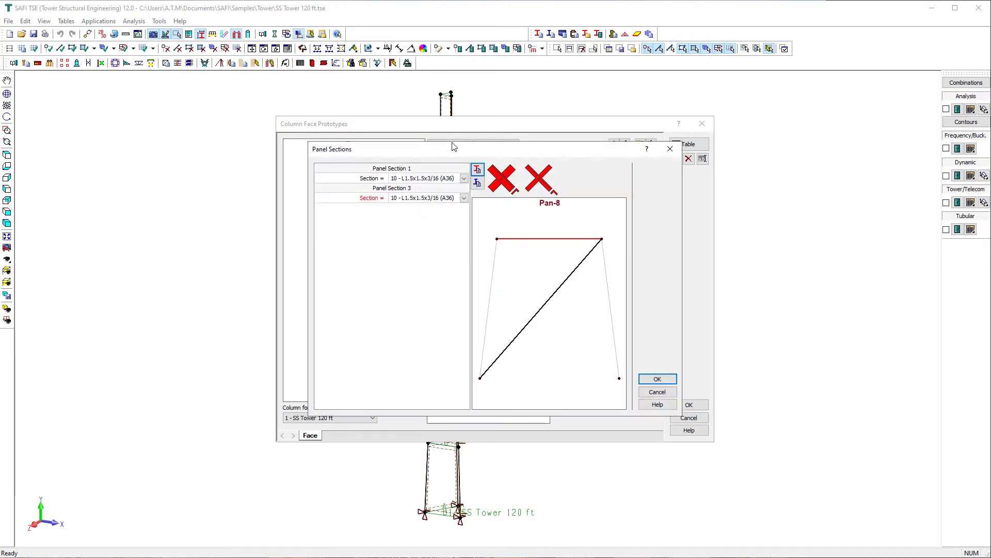
click(441, 178)
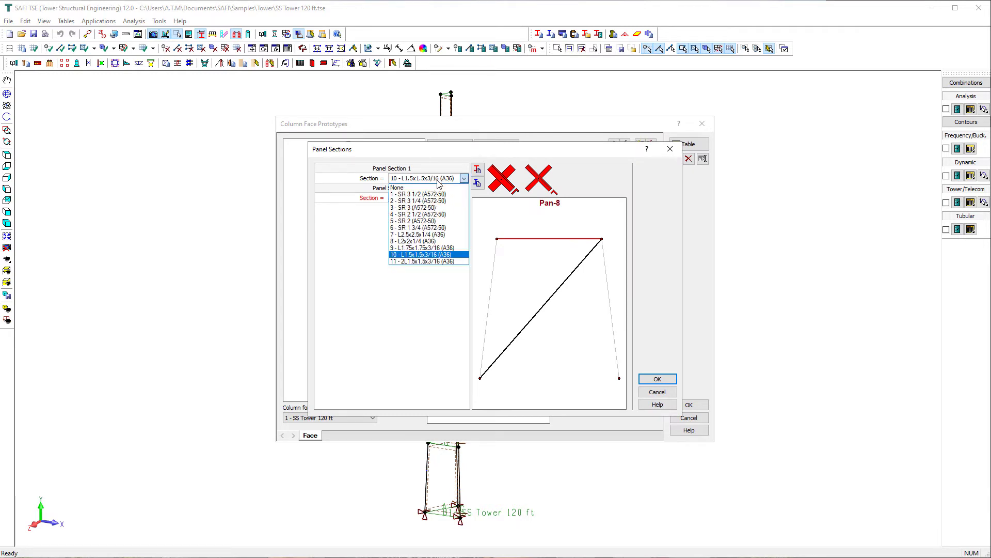
click(422, 262)
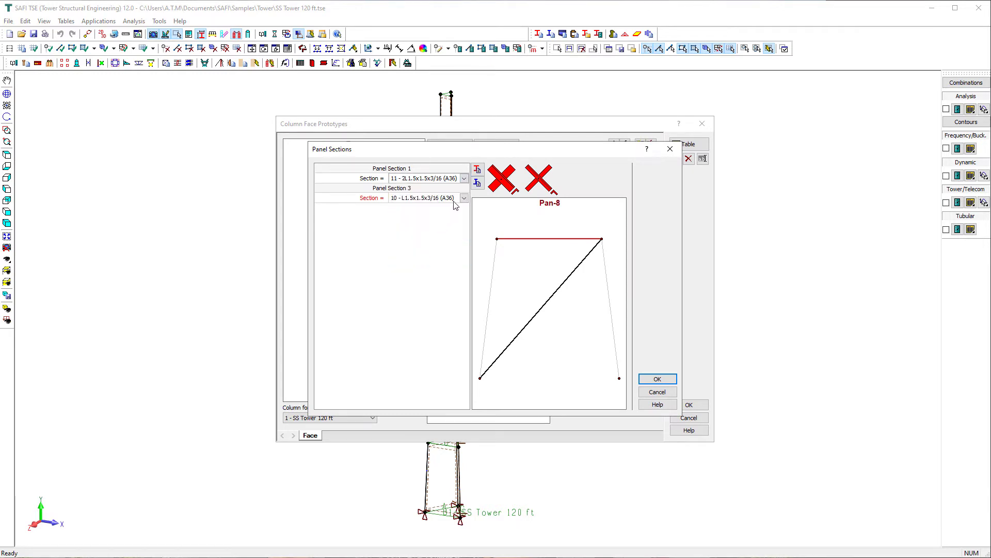
click(651, 380)
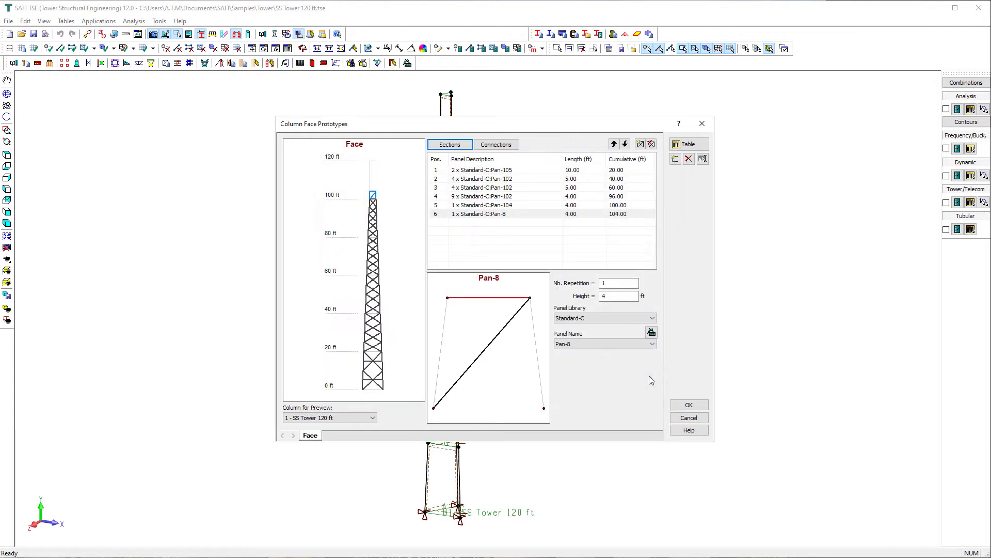
Duplicate the sixth panel entry and change the copy to Pan-10, keeping its existing sections.
click(594, 215)
click(640, 144)
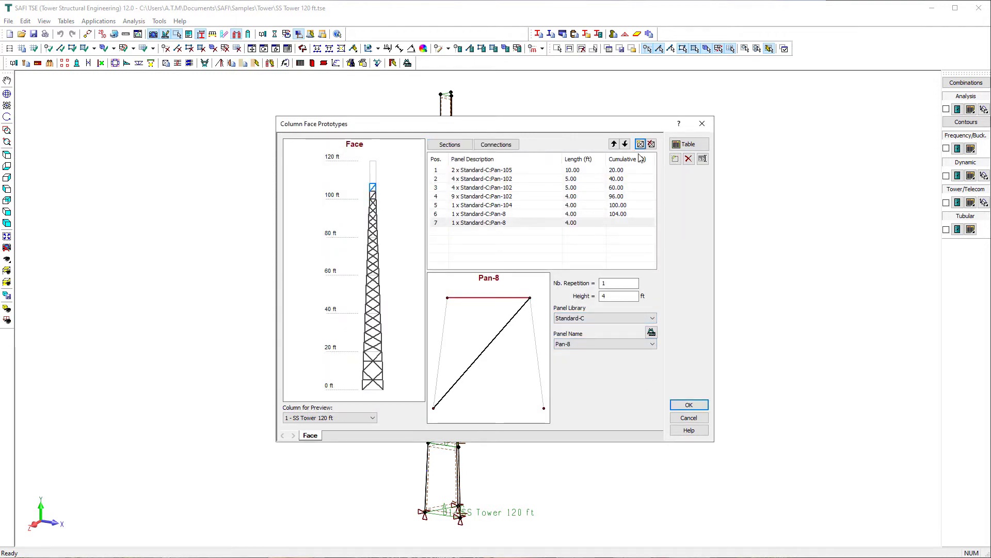
click(606, 345)
click(595, 368)
click(462, 145)
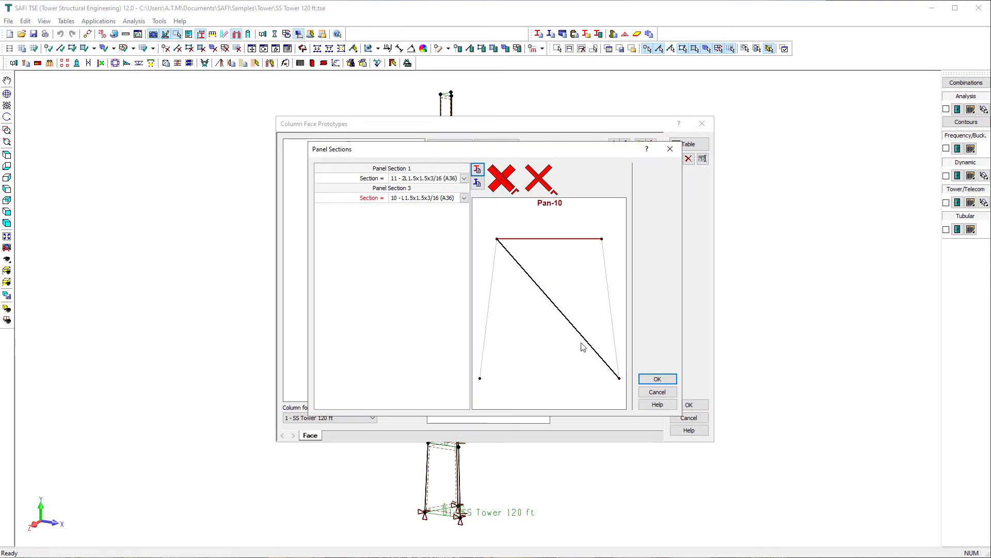
click(657, 378)
Duplicate the Pan-8 and Pan-10 entries alternately to fill positions 8, 9 and 10, ending with Pan-8.
click(582, 215)
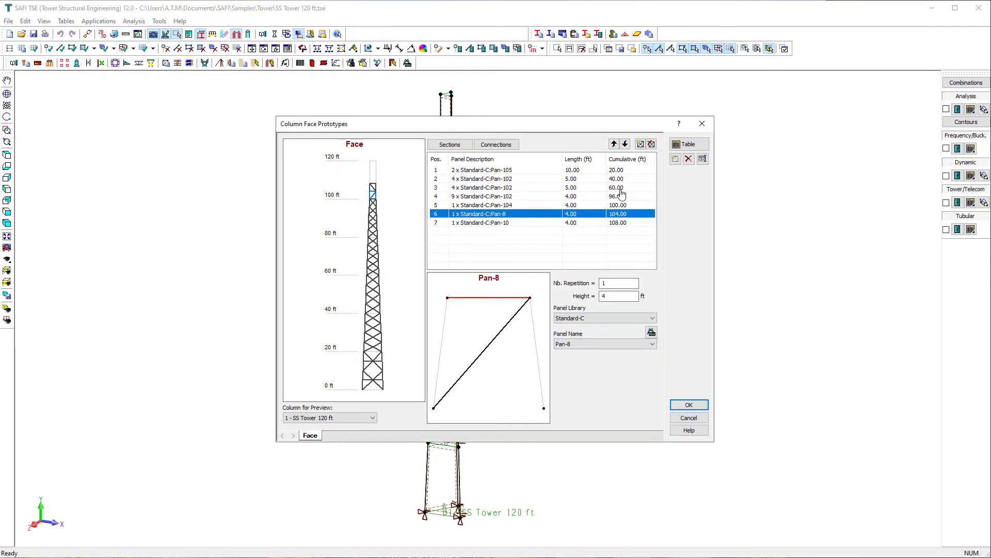
click(641, 144)
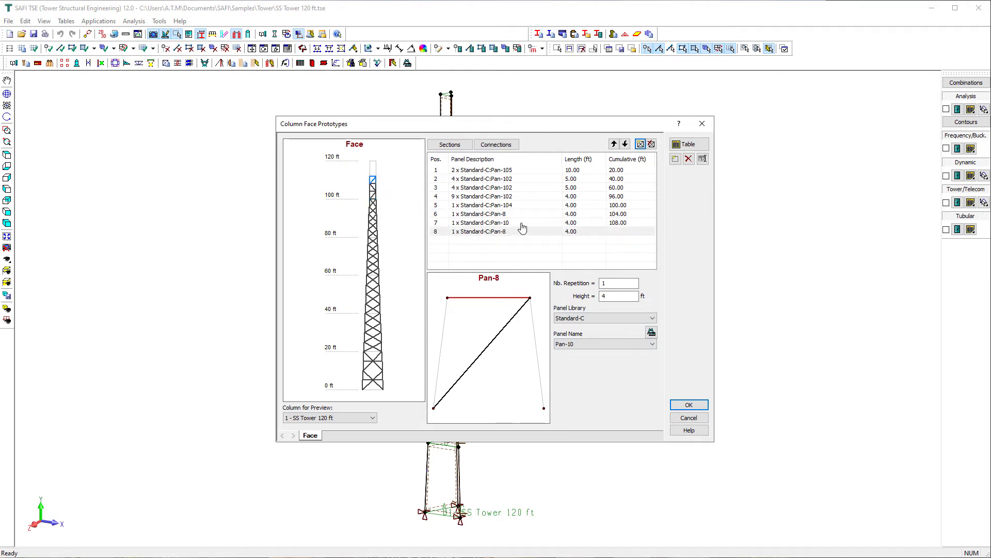
click(521, 223)
click(640, 144)
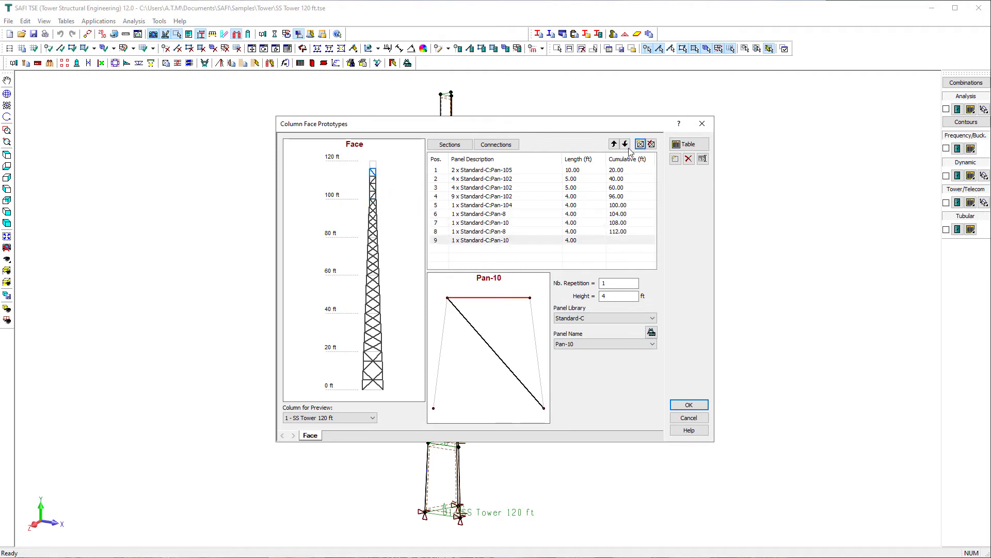
click(537, 232)
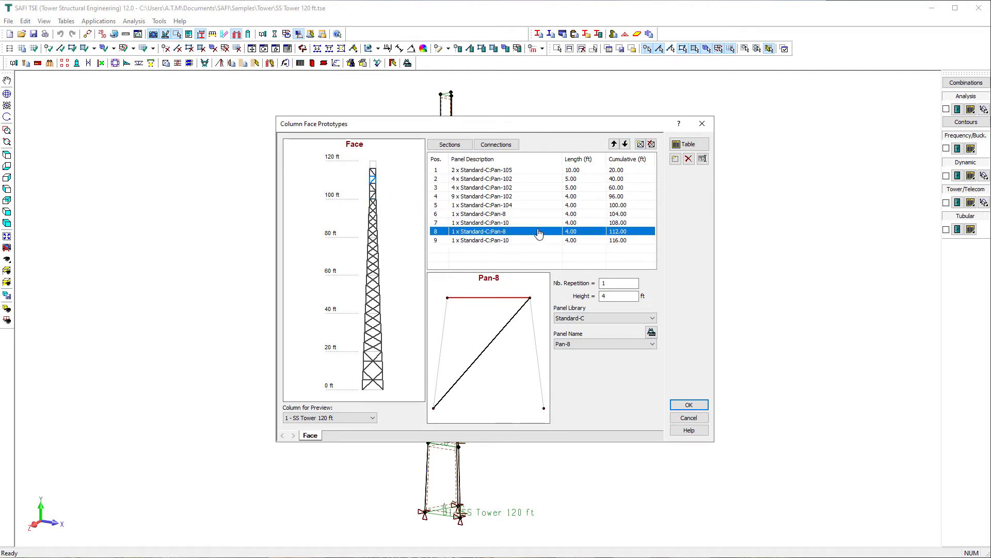
click(640, 144)
click(524, 249)
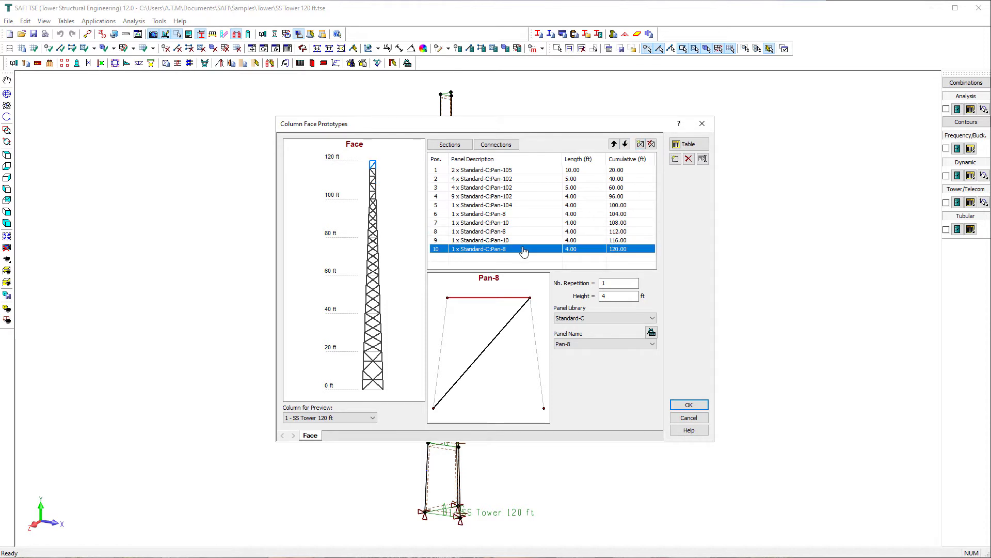
Review the panels, sections and connections of the Face prototype in table form and accept the prototype.
click(684, 146)
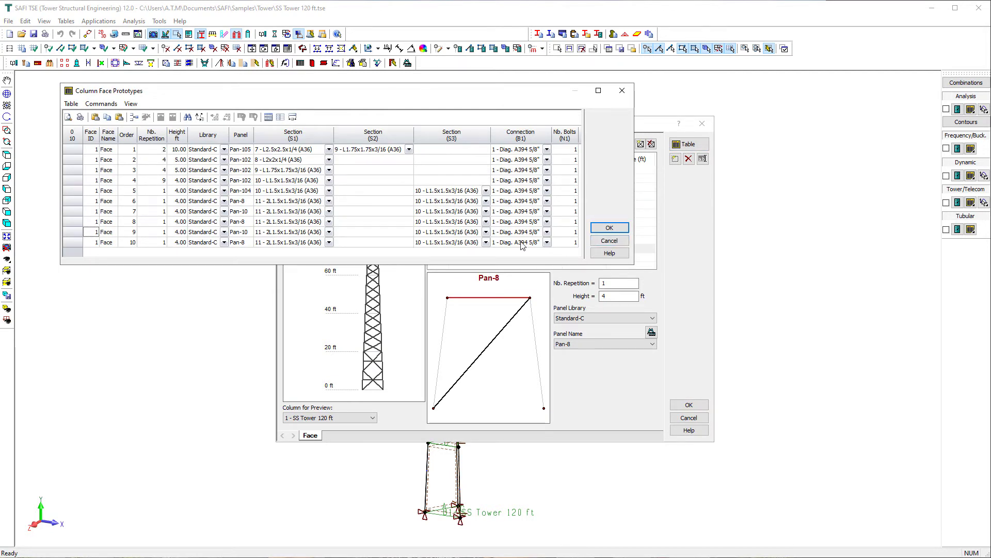
click(609, 228)
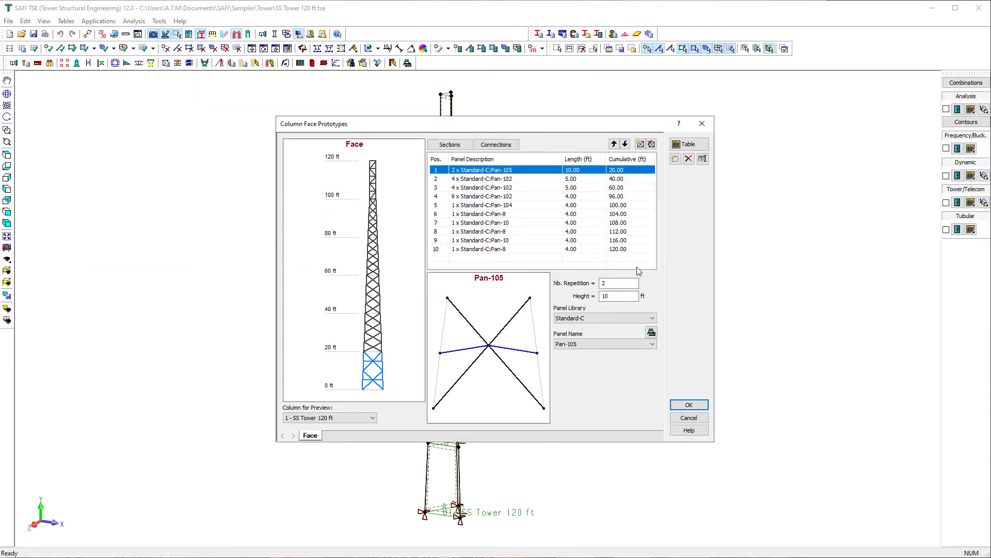
click(687, 405)
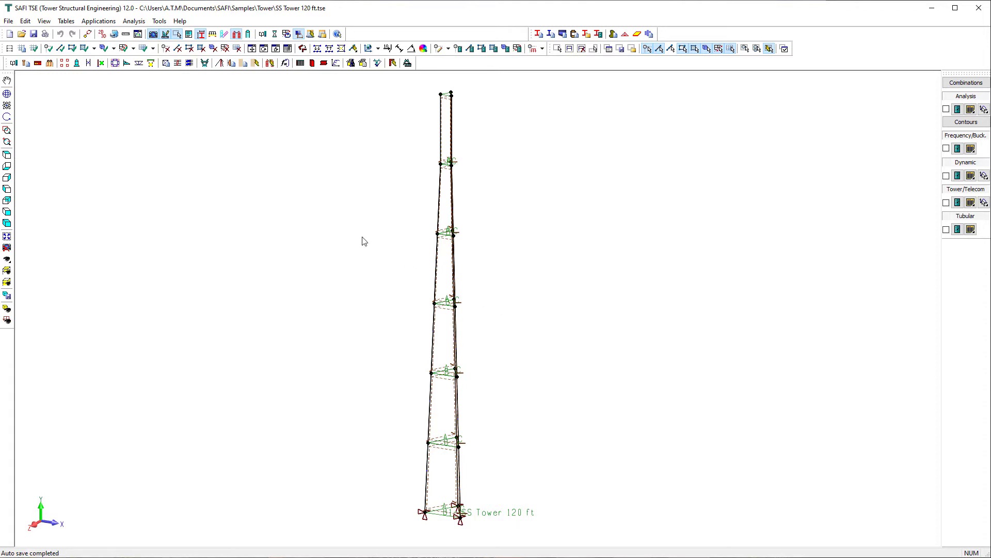
Assign the prototype 1 - Face to faces A, B and C of the SS Tower 120 ft column.
click(100, 65)
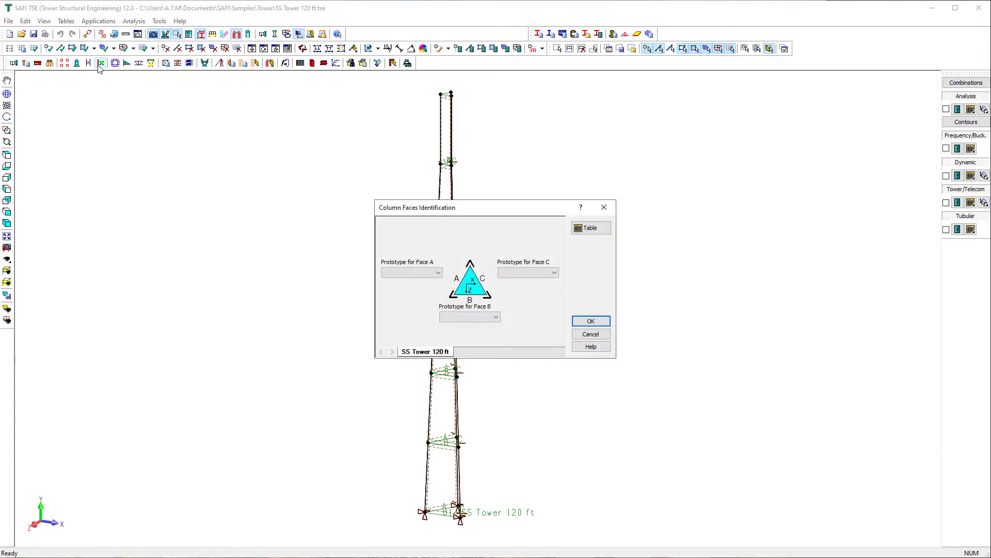
click(438, 277)
click(440, 288)
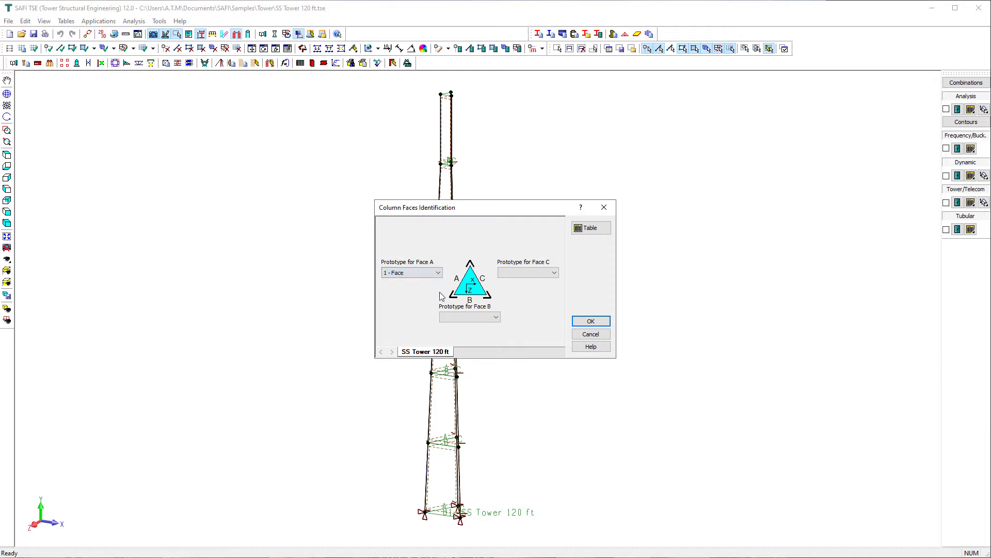
click(471, 320)
click(472, 334)
click(529, 275)
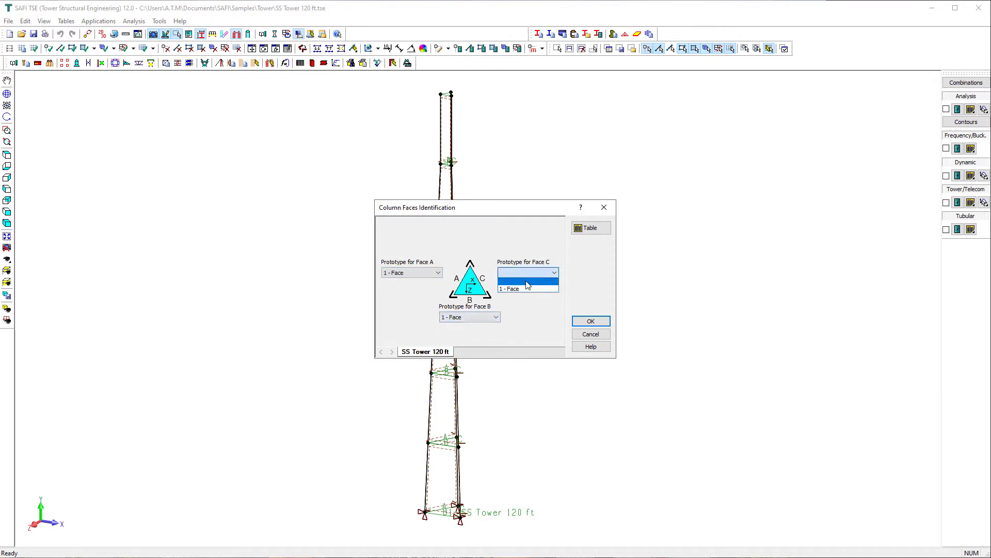
click(525, 289)
click(585, 325)
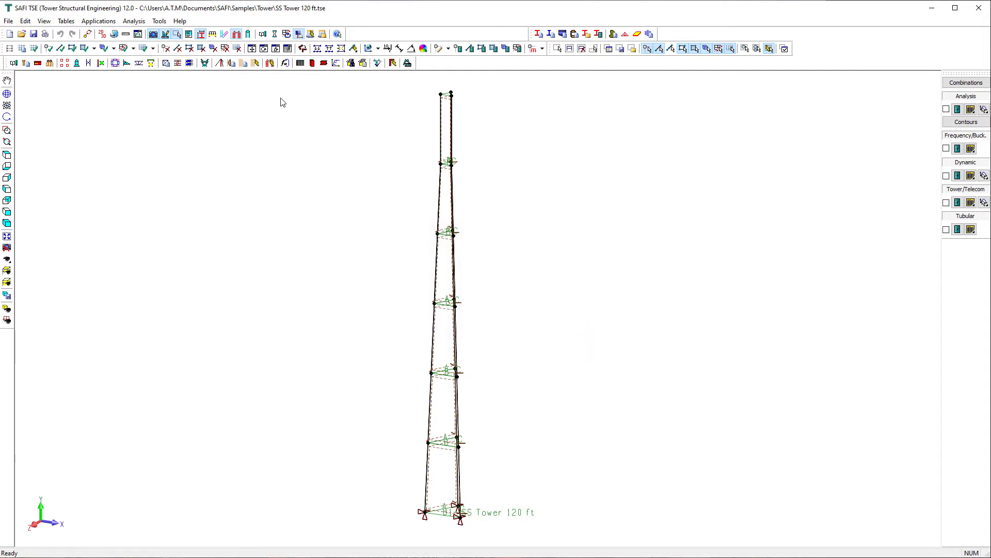
Generate the tower model from the prototypes, replacing all current members.
click(269, 63)
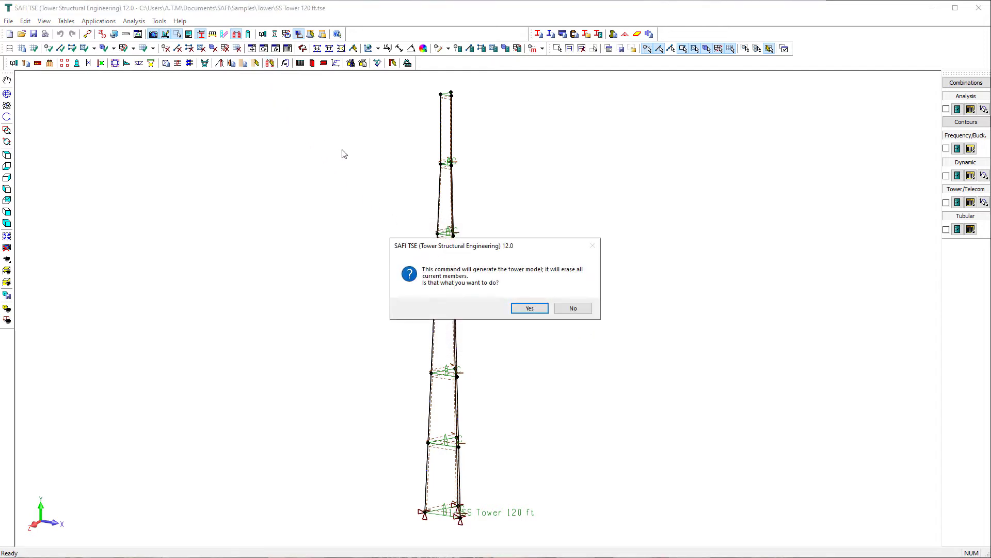
click(537, 311)
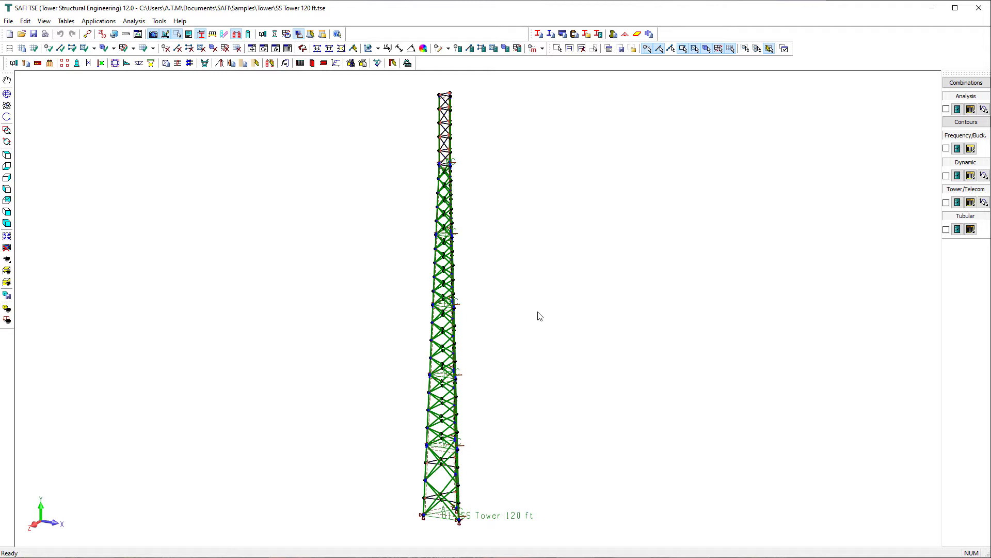
middle_drag(538, 312, 497, 279)
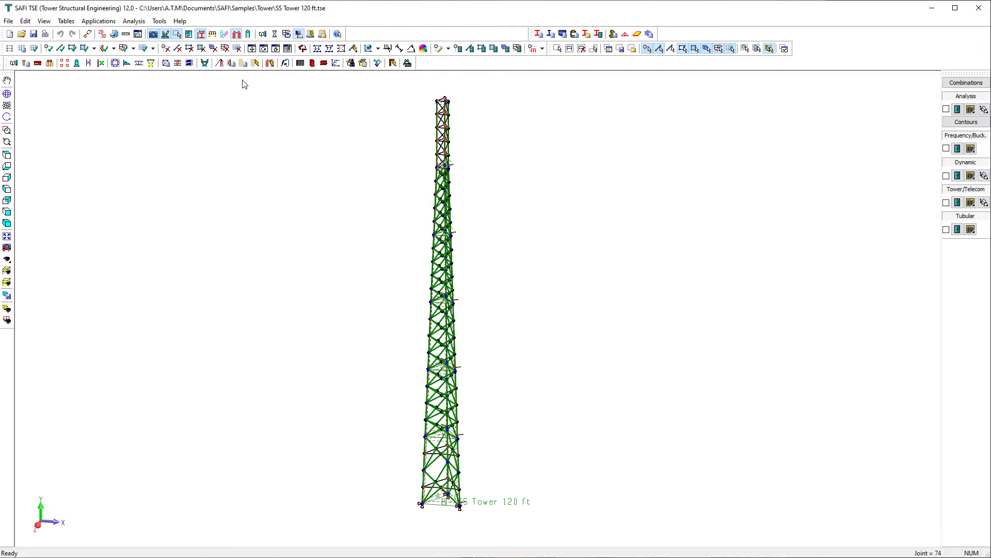
Add the Andrew (ValuLine) HX6-11W antenna to the antenna properties.
click(232, 62)
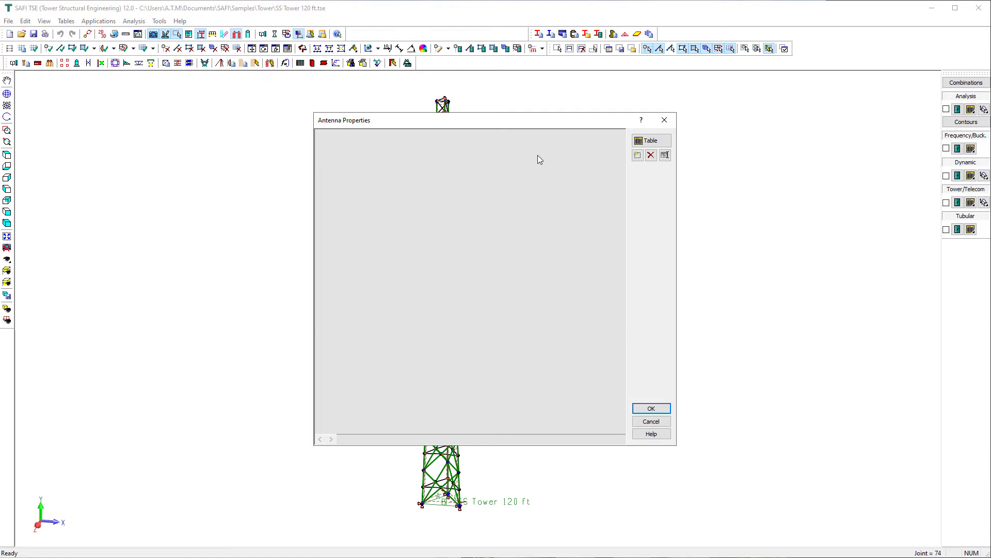
click(637, 155)
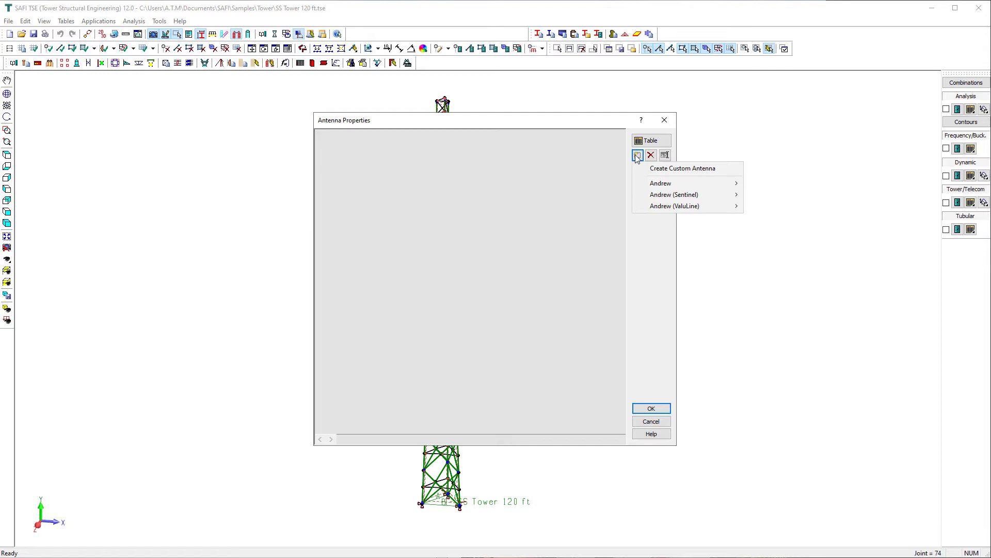
mouse_move(704, 187)
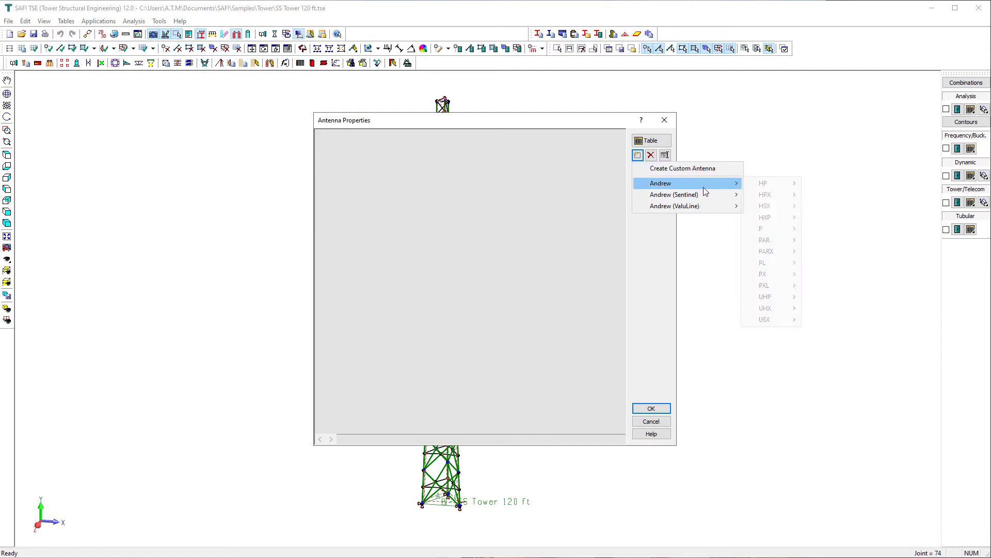
mouse_move(708, 204)
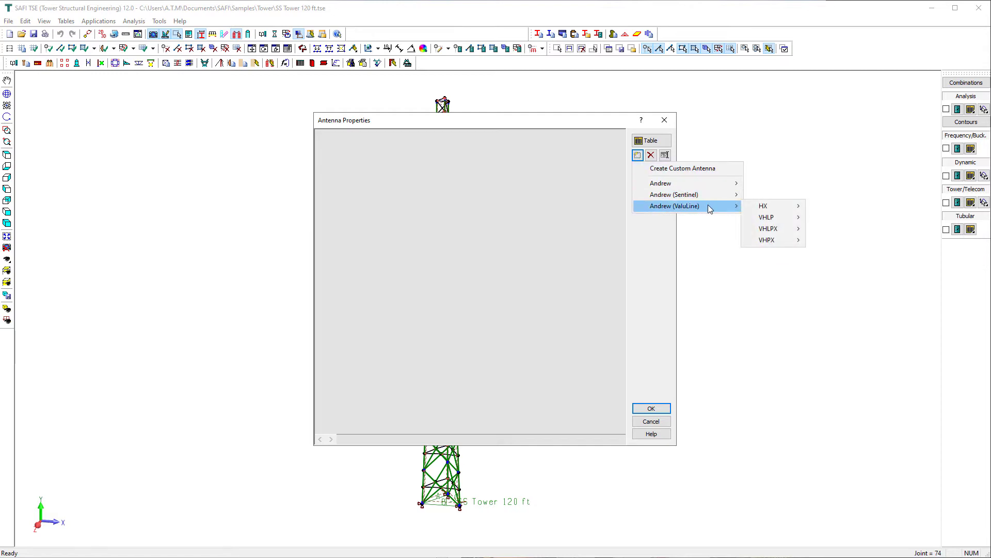
mouse_move(777, 206)
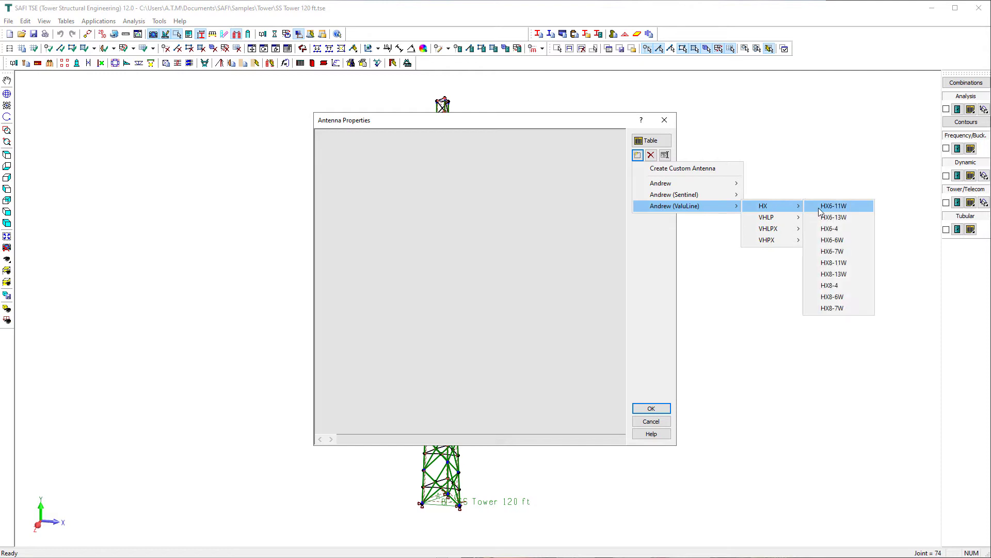
click(819, 208)
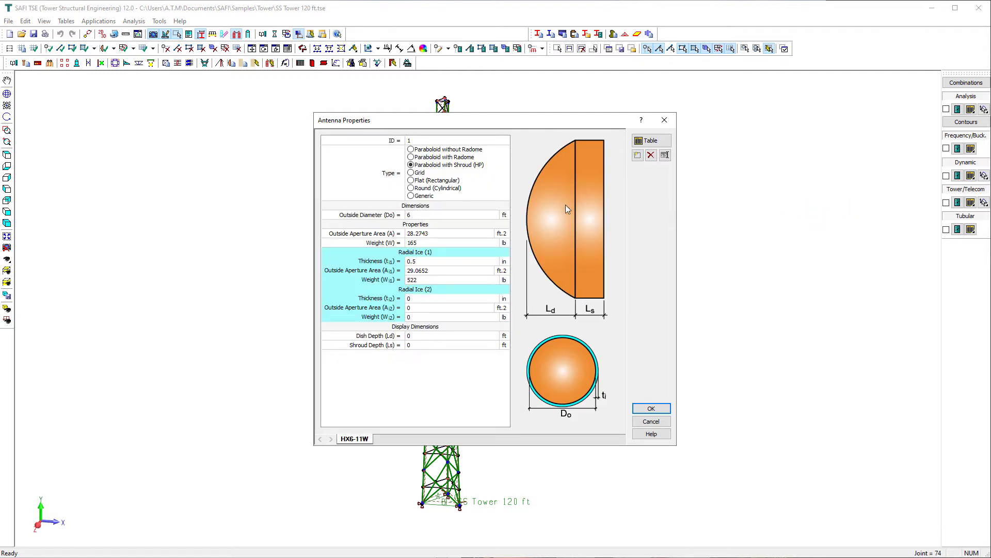
click(647, 407)
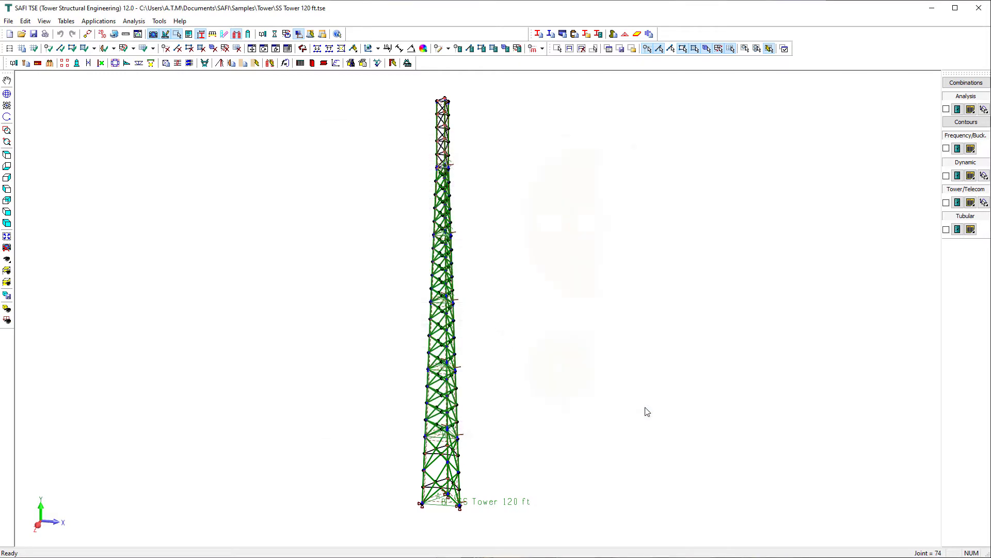
Place an antenna at joint 121 on the upper tower, name it Dish and assign it the HX6-11W properties.
click(113, 48)
click(174, 82)
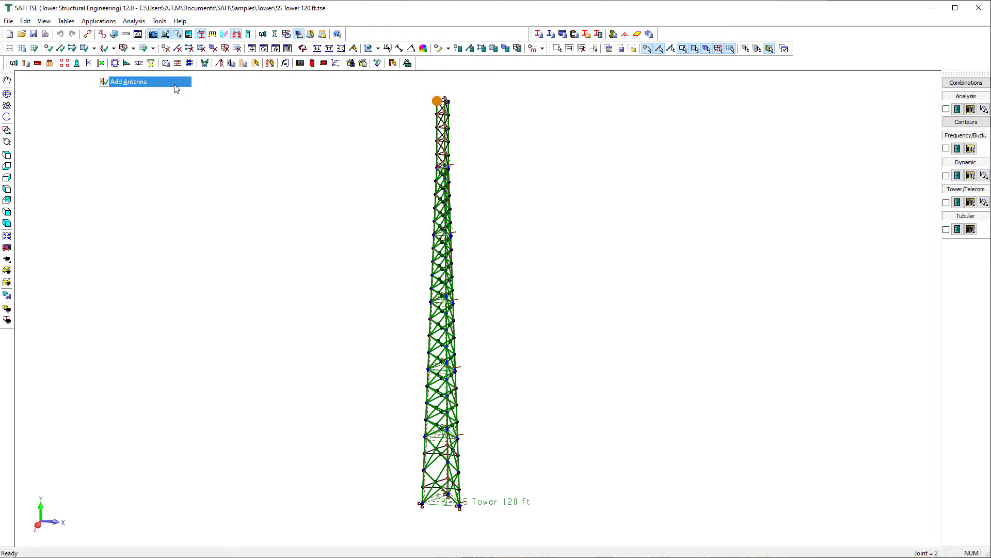
scroll(454, 154, up, 3)
scroll(454, 154, up, 2)
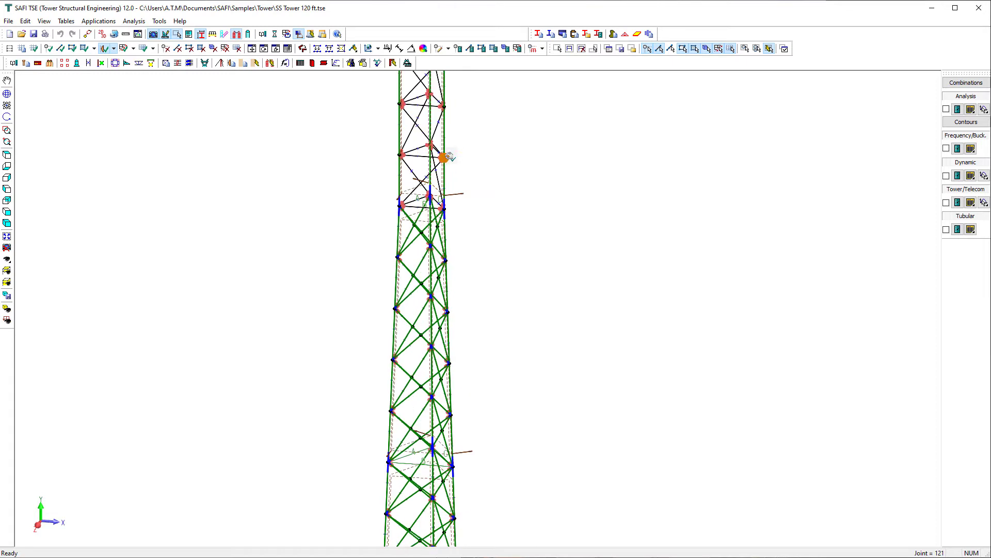
click(443, 158)
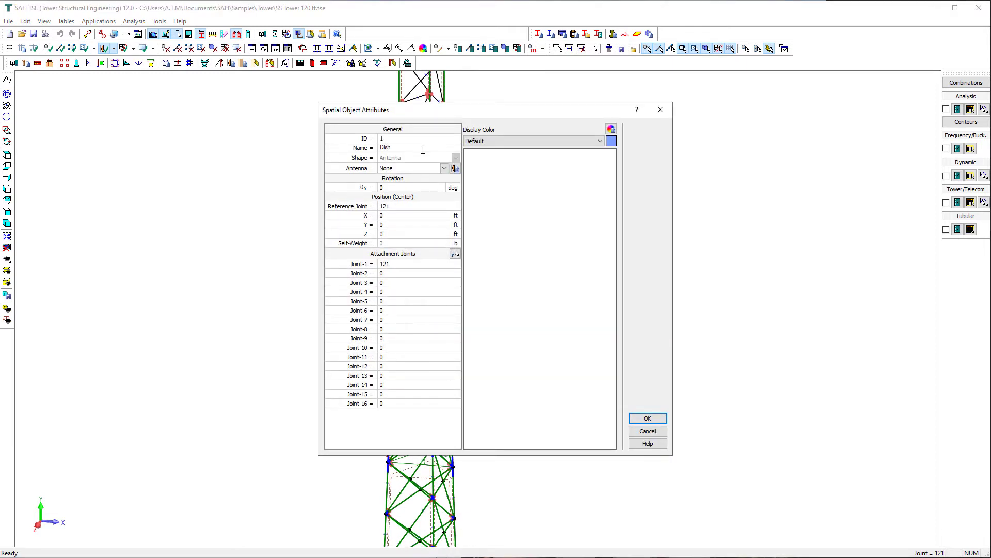
text(Dish)
click(445, 169)
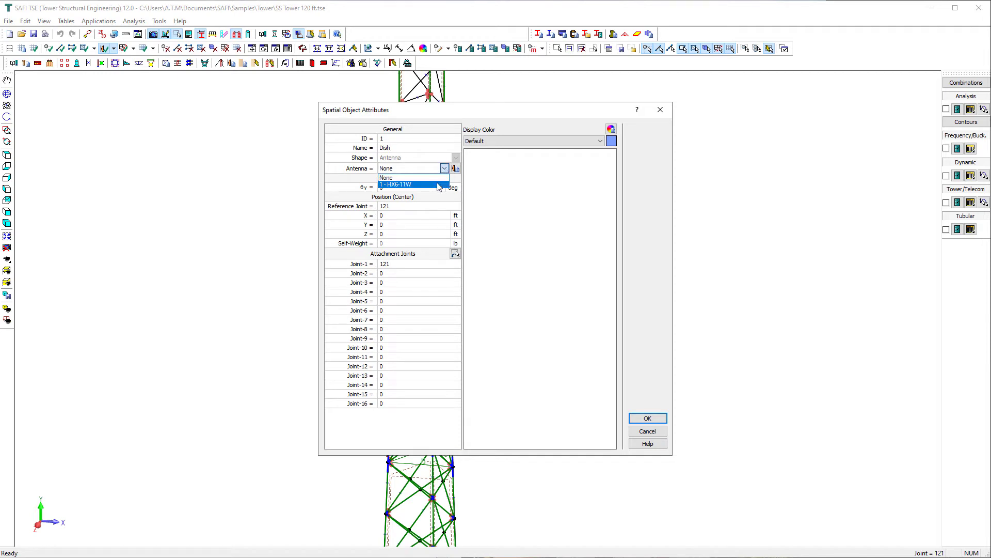
click(439, 185)
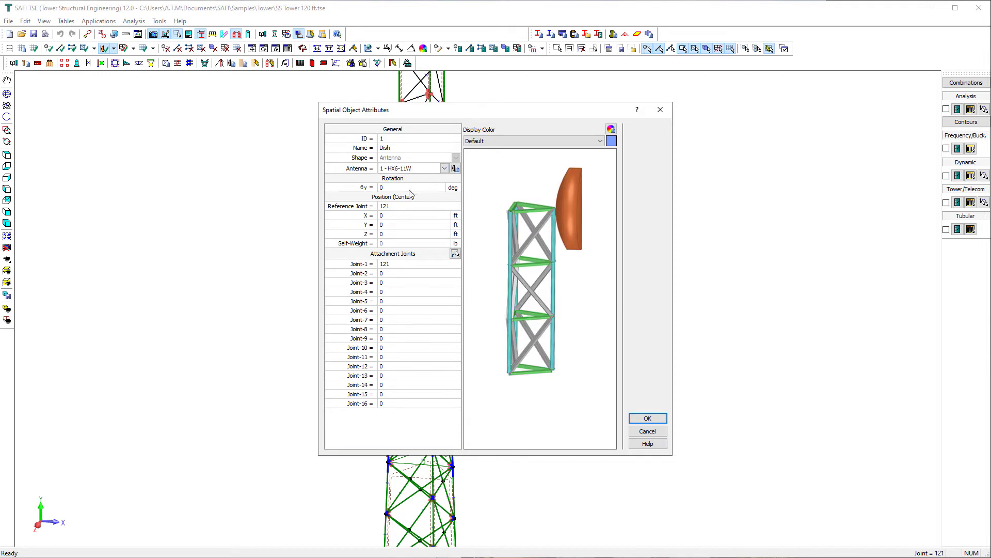
click(647, 418)
Set the Dish antenna's Z position to 0.2 ft from its reference joint and inspect its placement beside the leg.
middle_drag(409, 151, 447, 146)
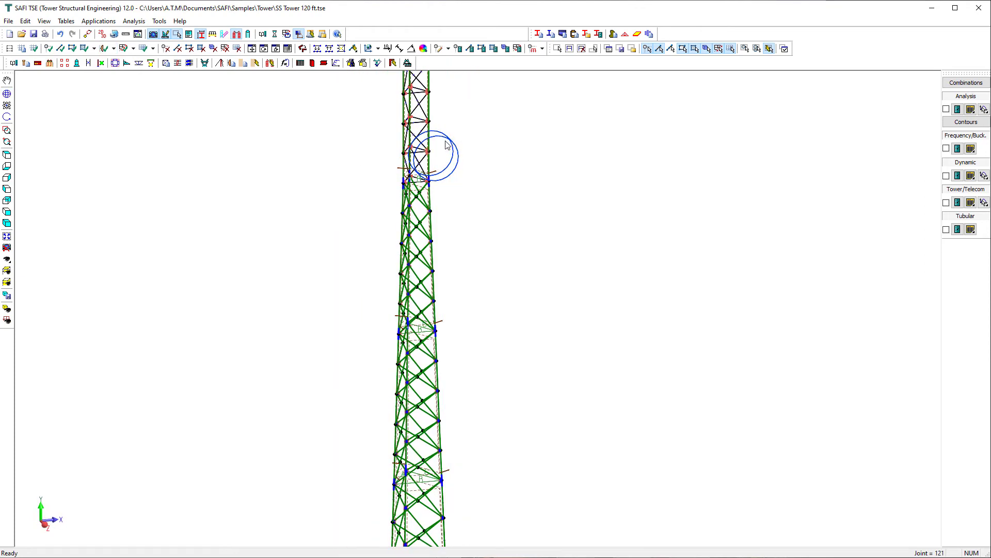
double_click(445, 141)
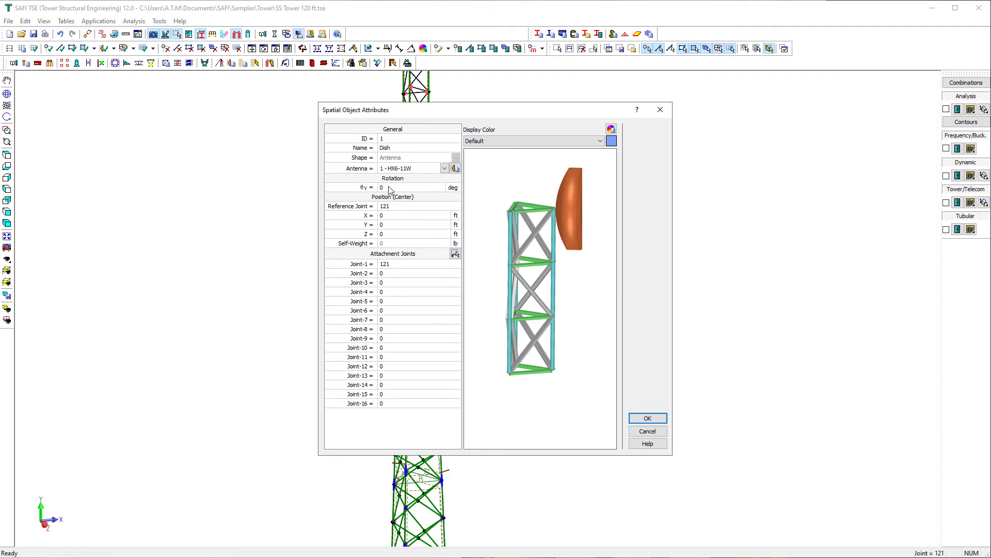
click(383, 235)
text(.2)
click(648, 418)
scroll(473, 193, up, 5)
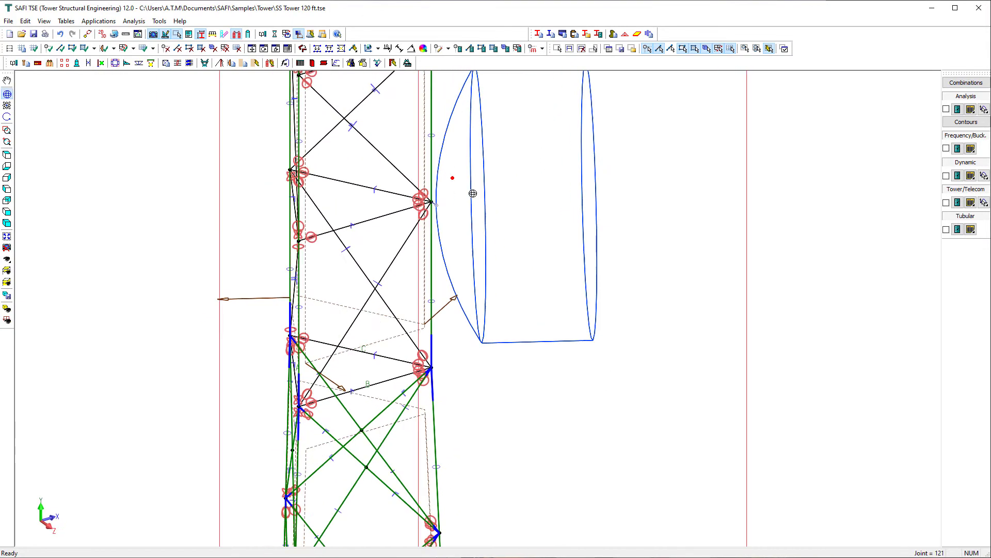
mouse_move(473, 193)
middle_down()
mouse_move(377, 193)
mouse_move(462, 198)
middle_up()
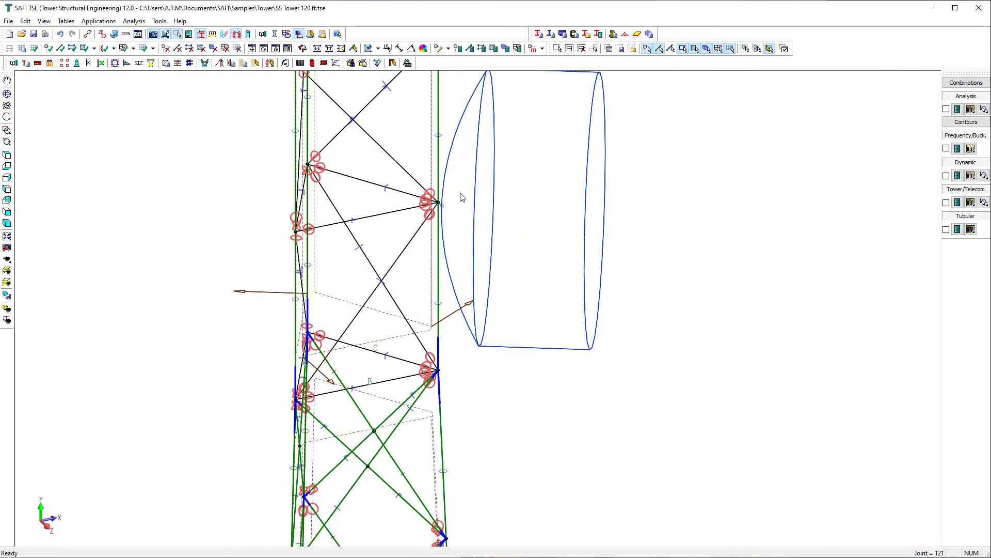
scroll(462, 197, down, 2)
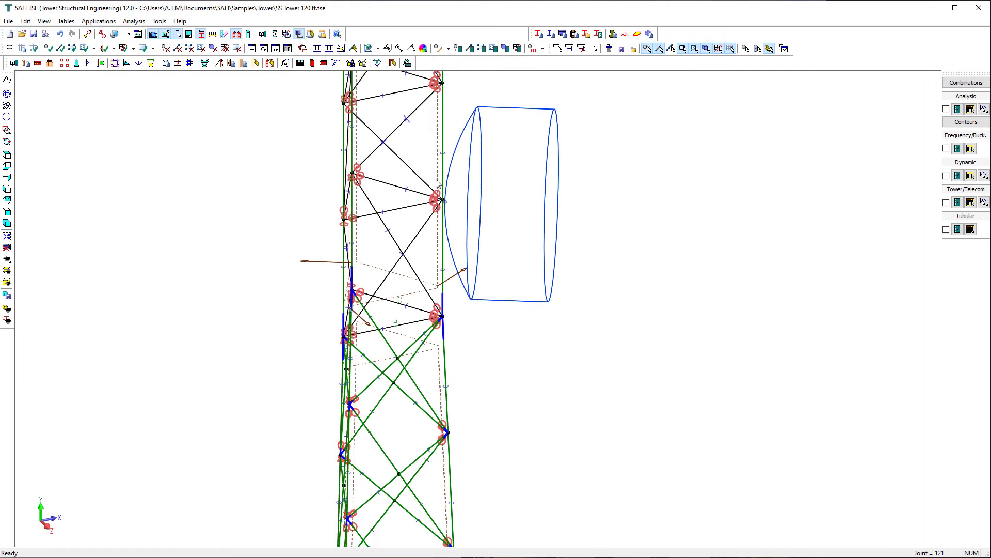
Turn on the display of faces for spatial objects in the display options.
click(7, 236)
click(141, 39)
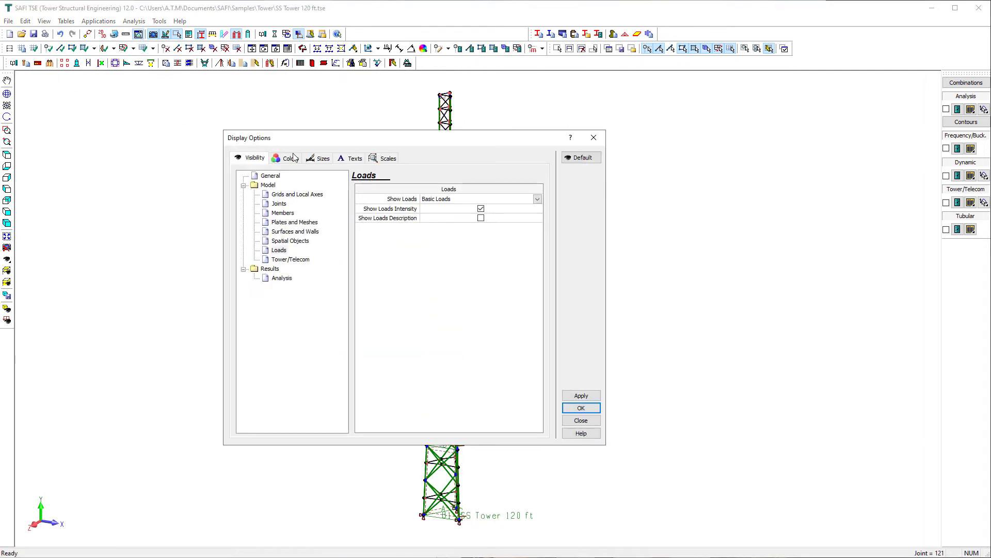
click(290, 241)
click(477, 207)
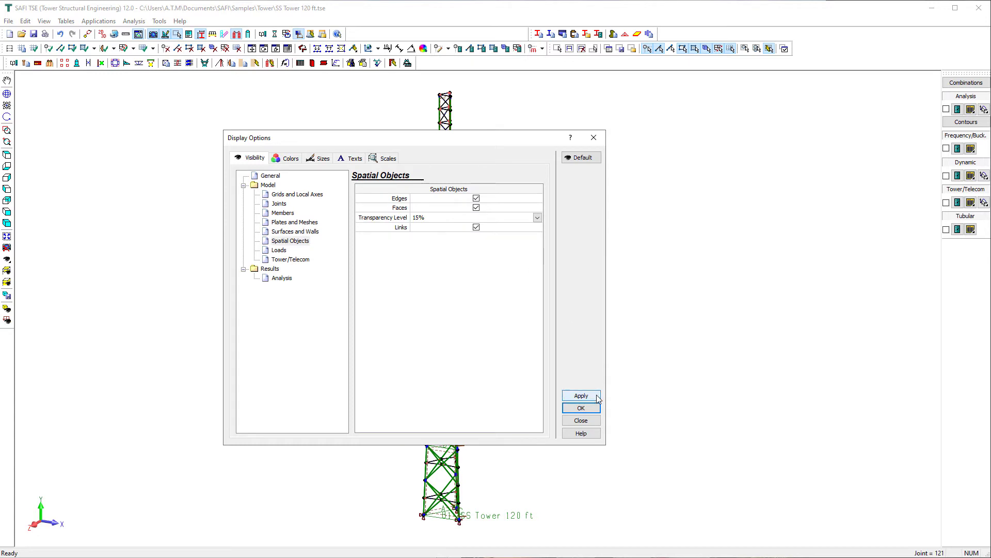
click(581, 407)
Change the Dish antenna's display color to pink (red 255, green 128, blue 192).
scroll(461, 148, up, 6)
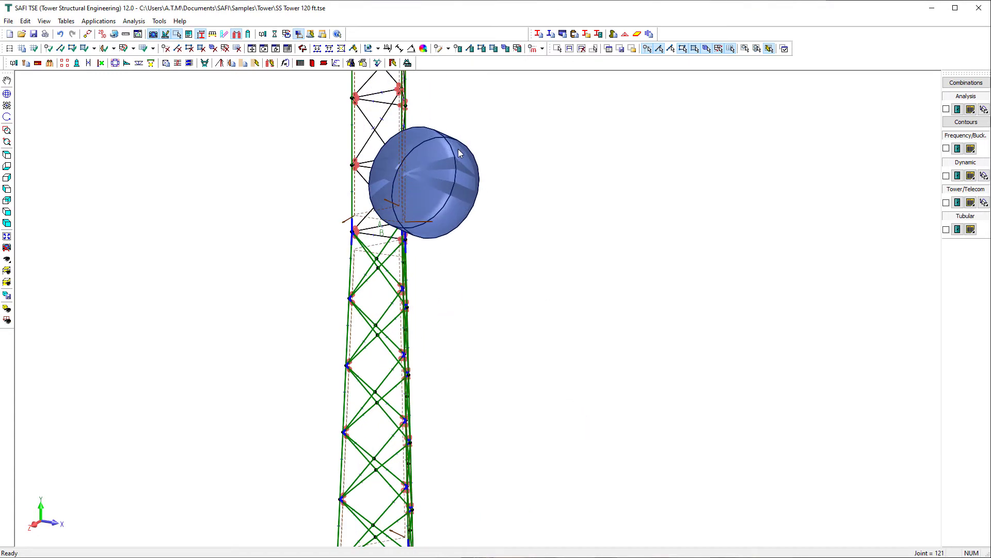
double_click(458, 149)
click(609, 143)
click(470, 227)
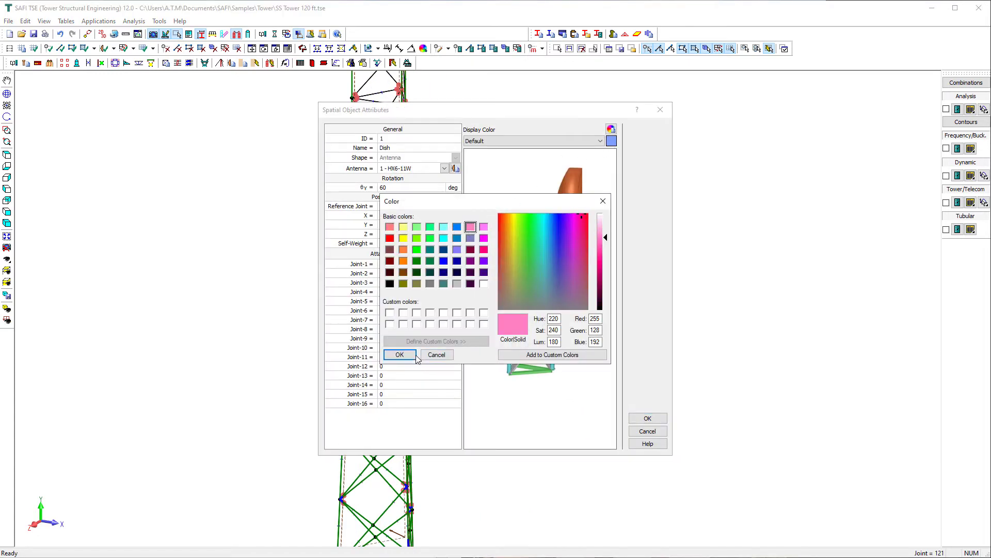
click(399, 354)
click(647, 417)
click(7, 236)
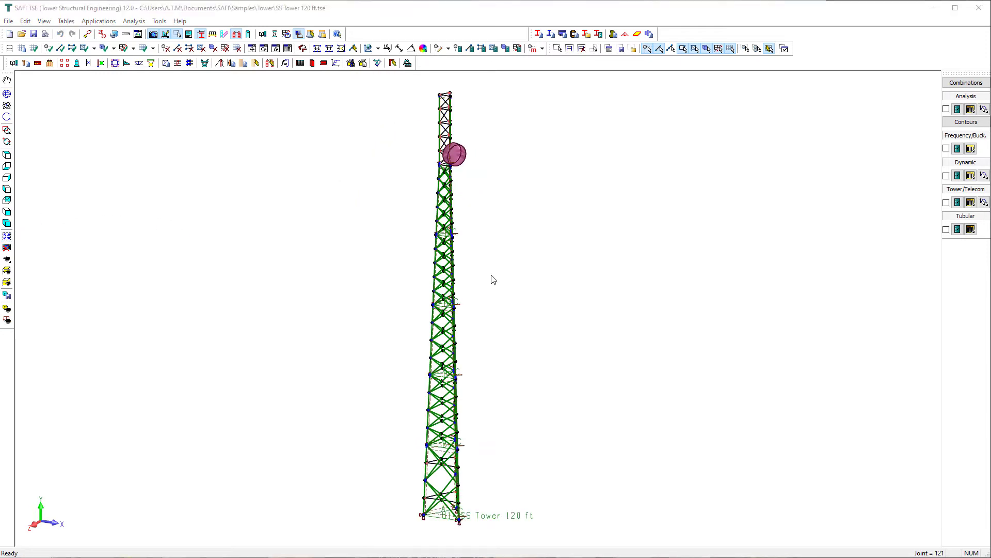
Add a blank second antenna property set without duplicating HX6-11W, and name it FV90.
click(232, 63)
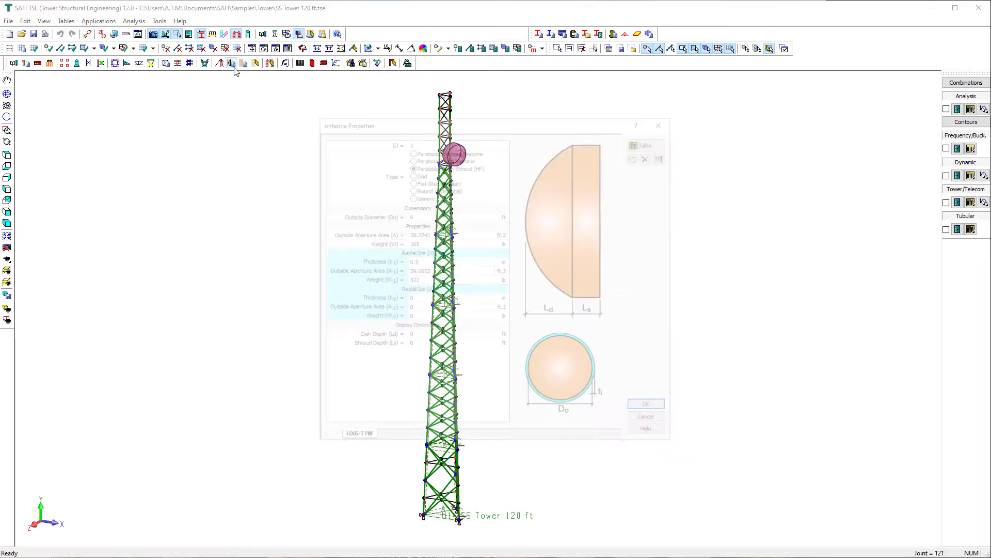
click(638, 155)
click(673, 169)
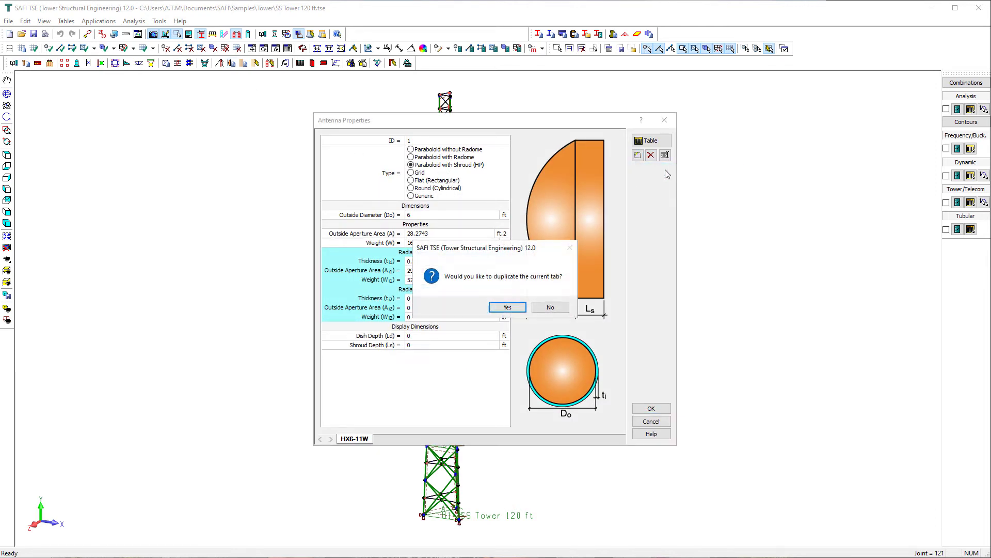
click(550, 307)
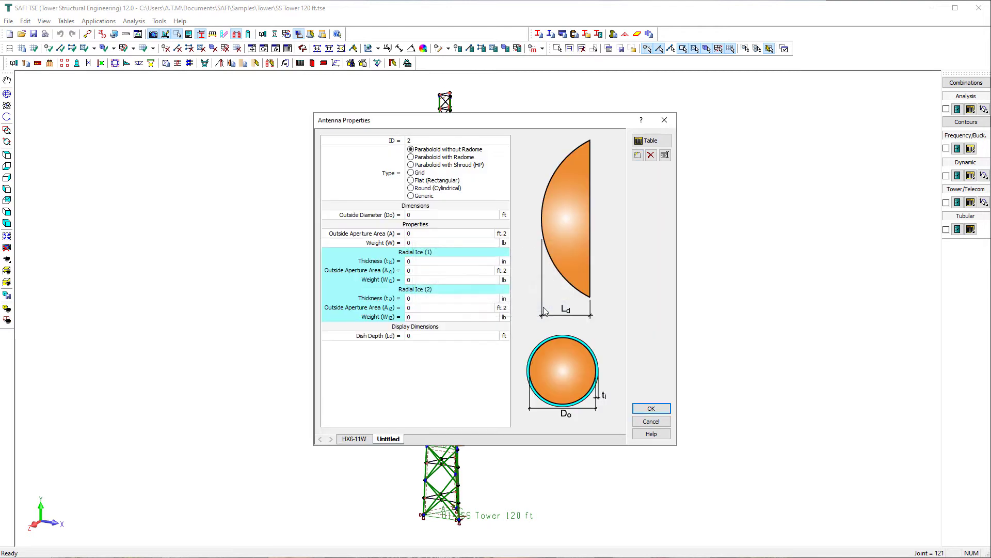
double_click(390, 443)
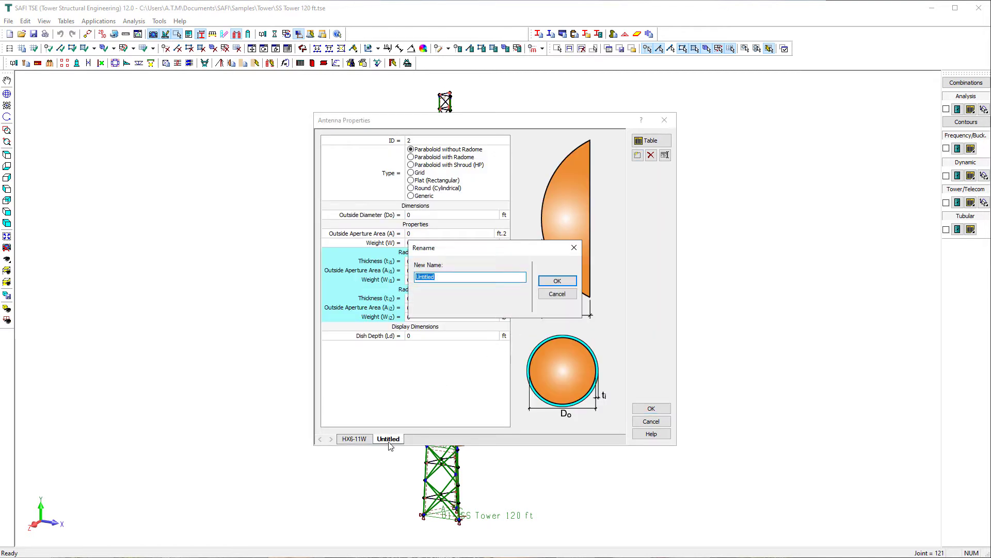
text(FV90)
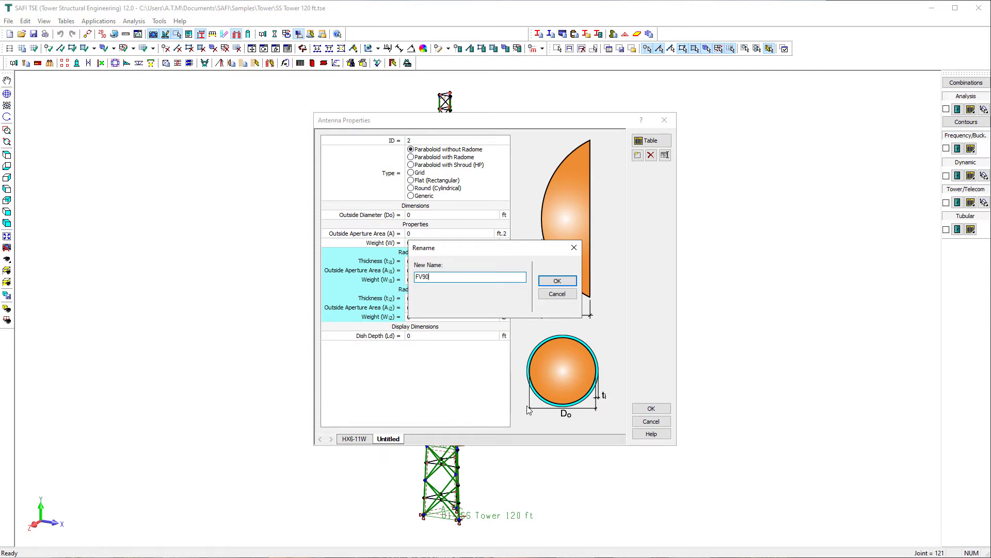
Name the new antenna FV90 and define it as Generic with 3 attachments, transverse and normal areas of 3 ft², and 30 lb weight.
click(556, 282)
click(412, 196)
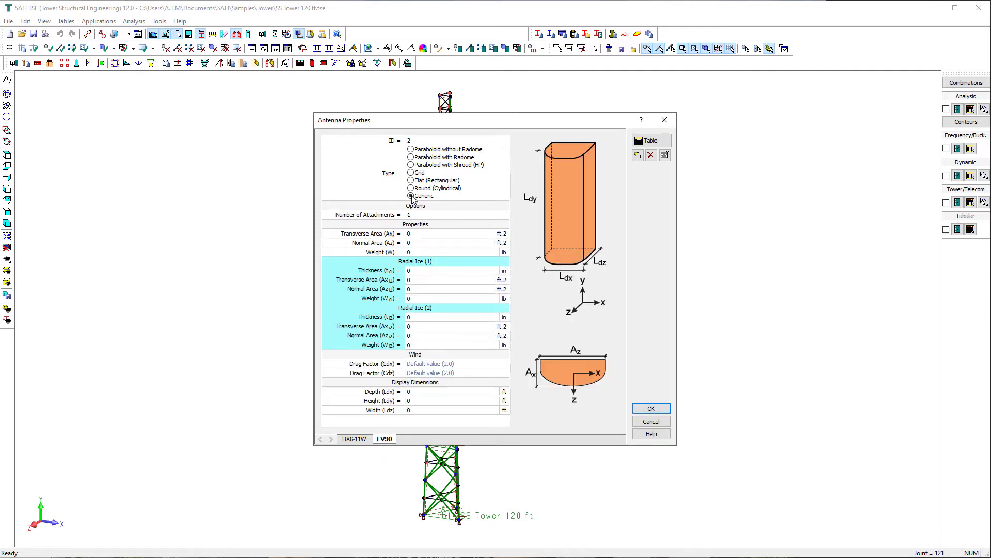
click(412, 235)
text(3)
click(415, 243)
text(3)
click(415, 252)
text(30)
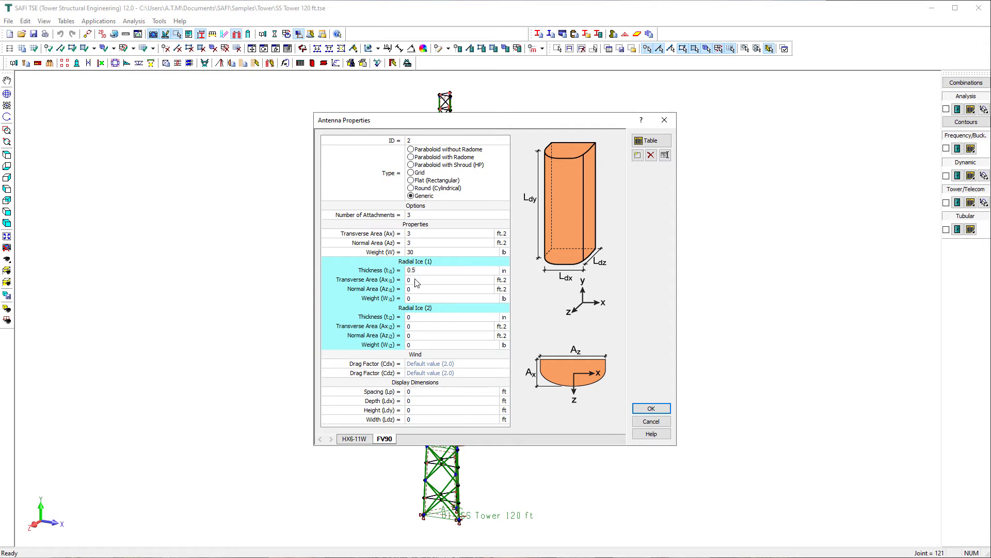
Define FV90's first radial ice case with 0.5 in thickness, transverse and normal areas of 3.3 ft², and 80 lb weight.
click(416, 280)
text(3.3)
click(416, 289)
text(3.3)
click(413, 299)
text(80)
Complete the FV90 drag factor and display dimensions, including a 3 ft height, and accept the antenna properties.
click(422, 364)
text(2)
text(0.9)
click(417, 410)
text(3)
click(416, 419)
click(640, 410)
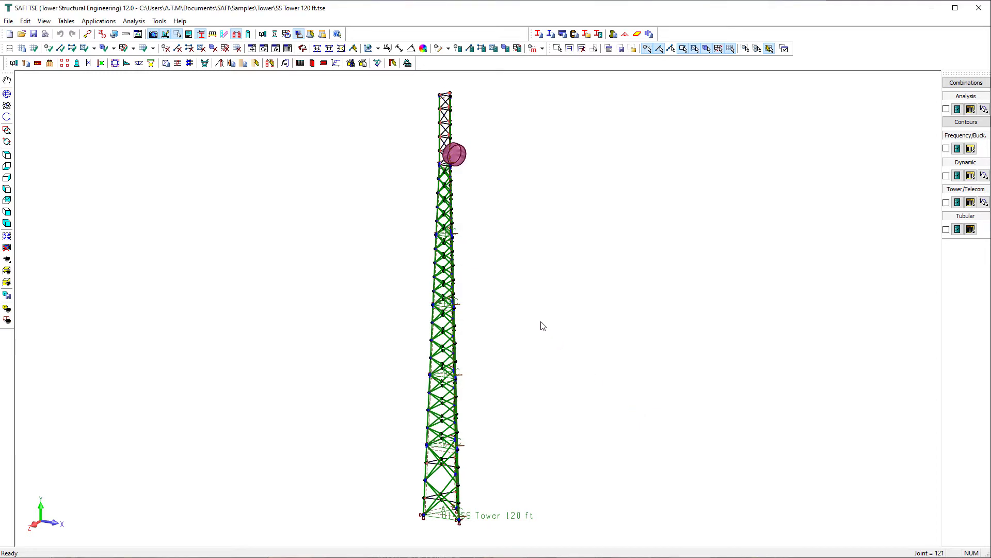
Place an antenna object named (x3) FV90 at joint 2 on the tower top, using the 2 - FV90 antenna definition.
scroll(447, 91, up, 5)
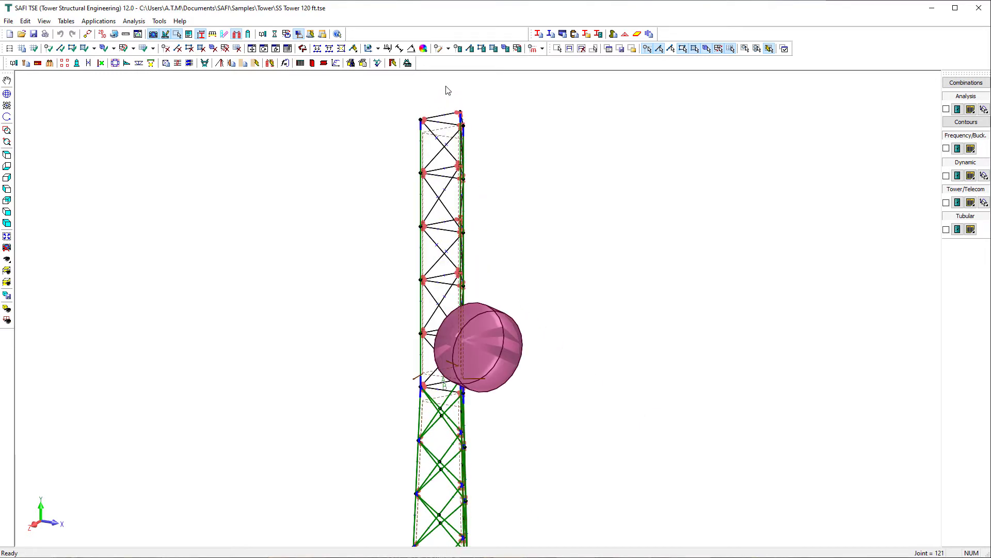
click(113, 48)
click(129, 79)
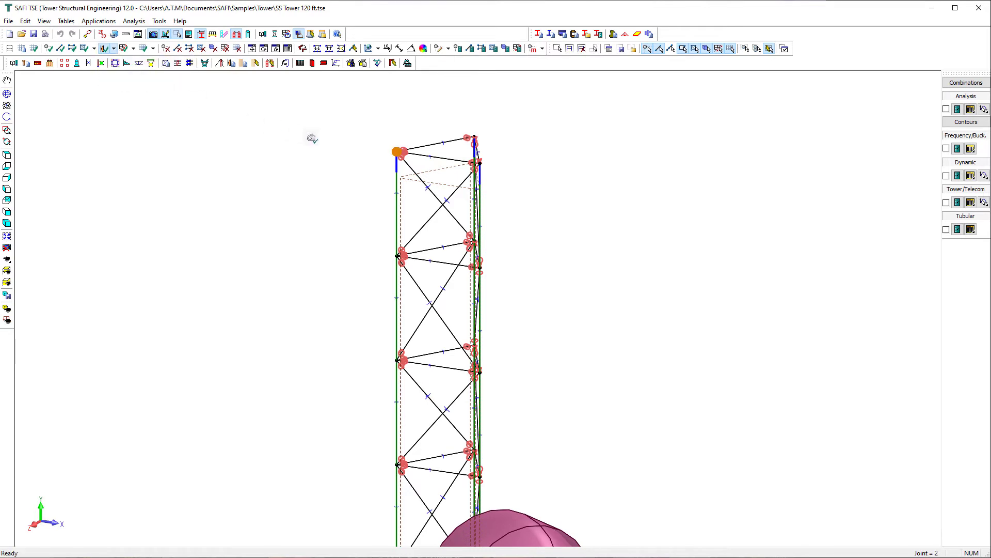
click(397, 151)
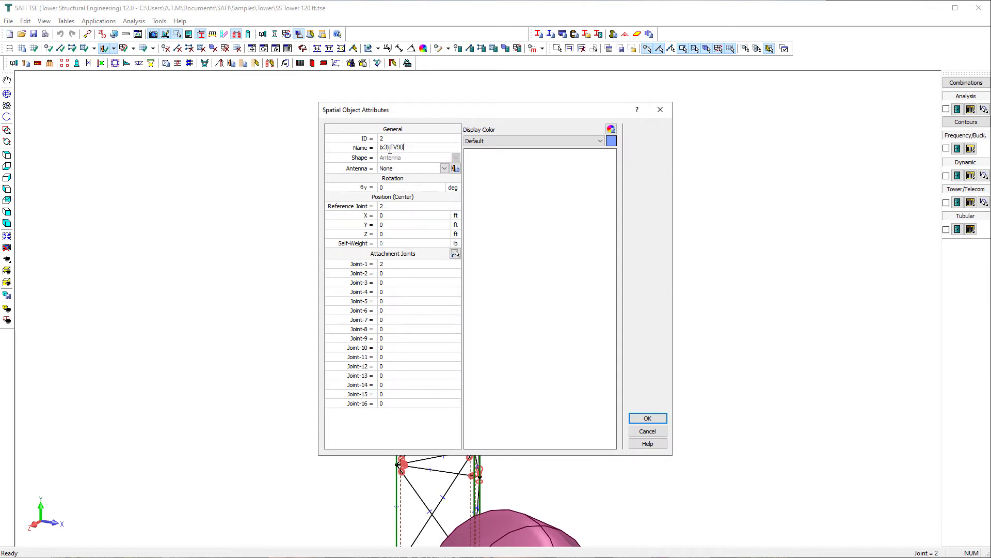
click(418, 169)
click(412, 192)
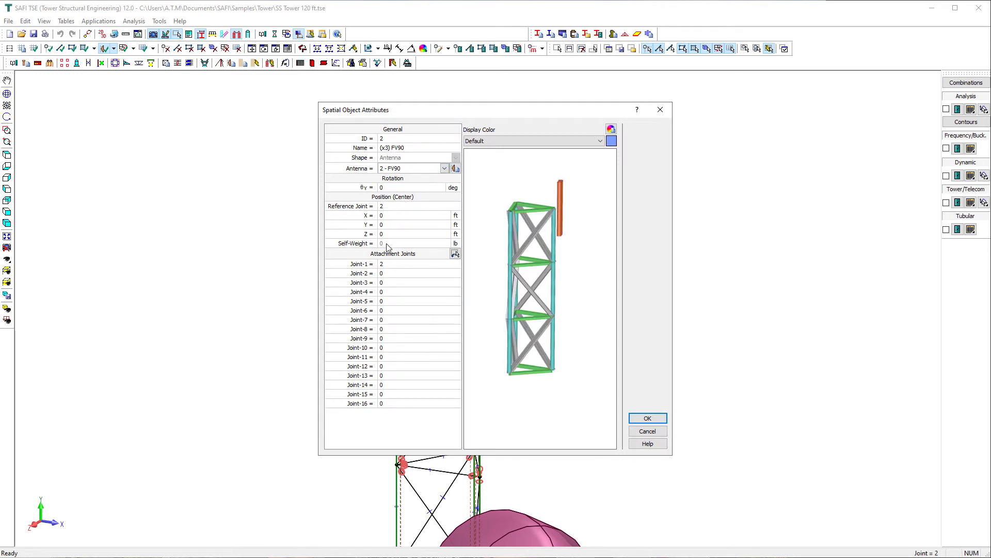
click(646, 419)
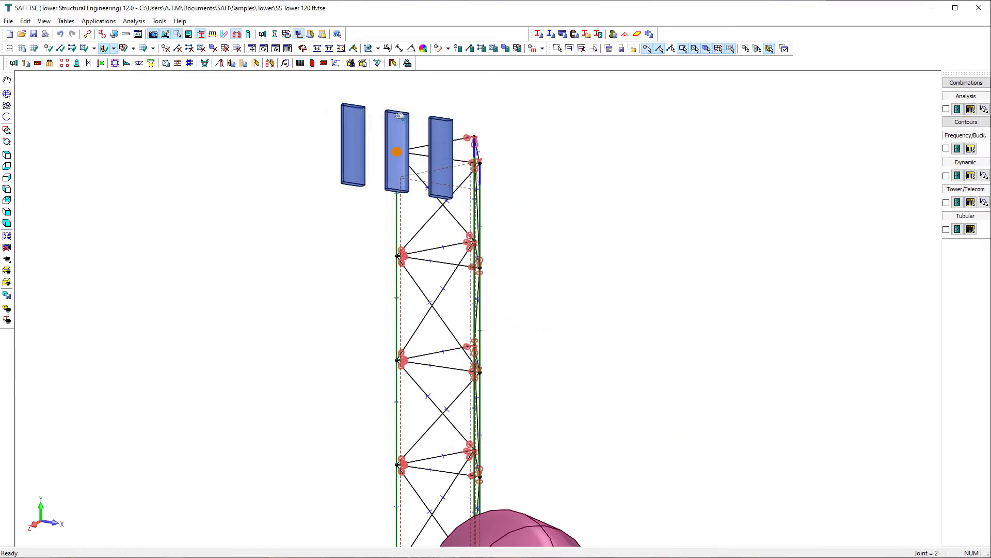
Change the (x3) FV90 object's reference joint to 0 and set its center position to X 0 ft and Z 1.8 ft.
double_click(364, 220)
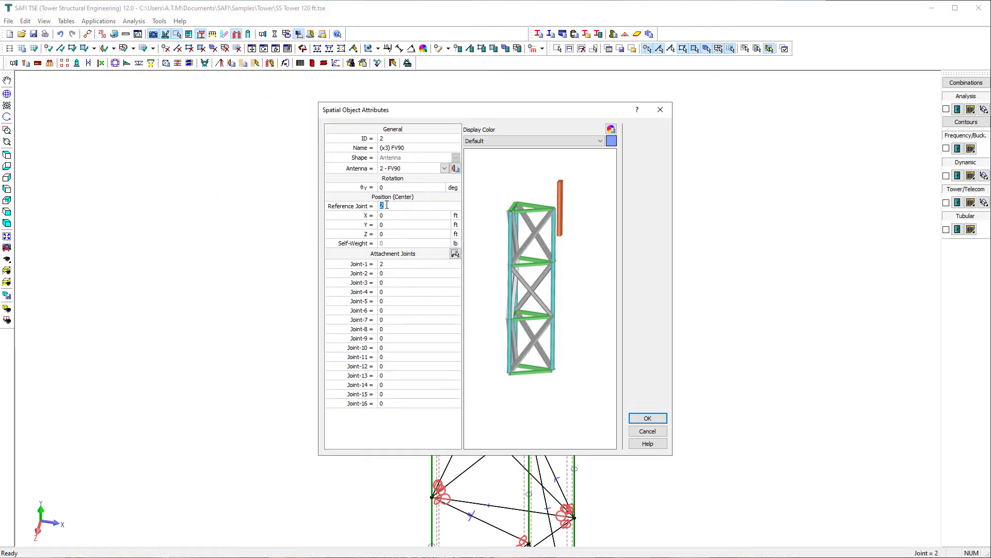
text(0)
click(646, 418)
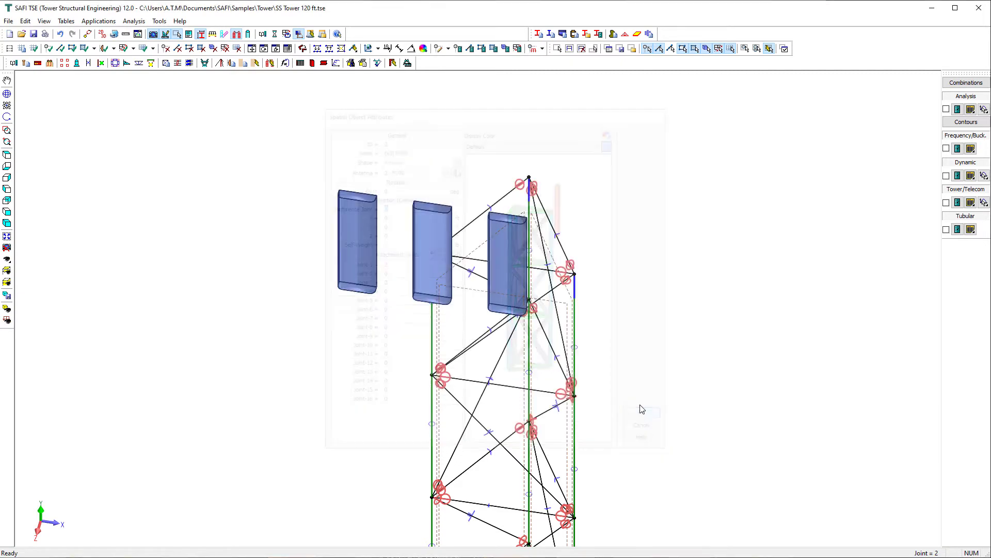
double_click(439, 217)
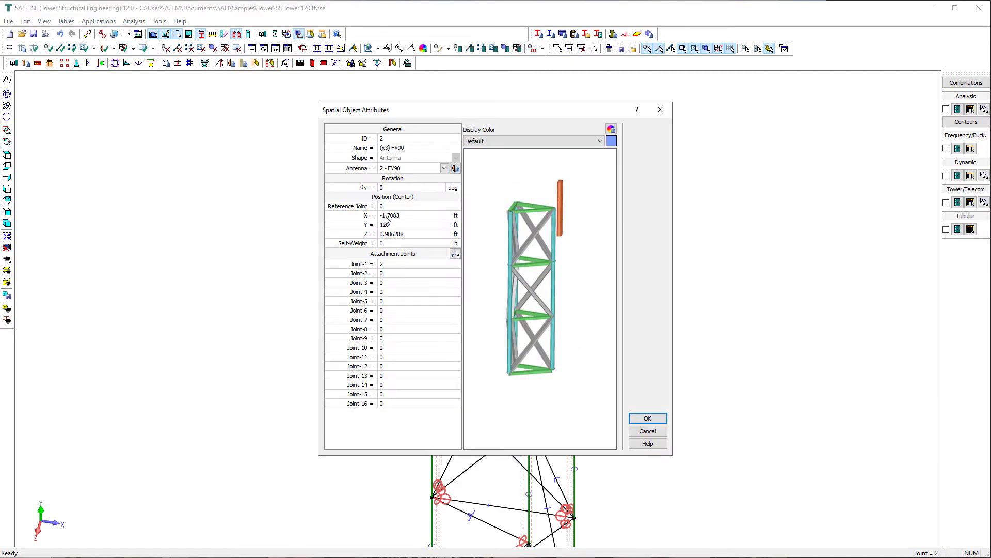
double_click(386, 216)
text(0)
double_click(392, 234)
text(1.8)
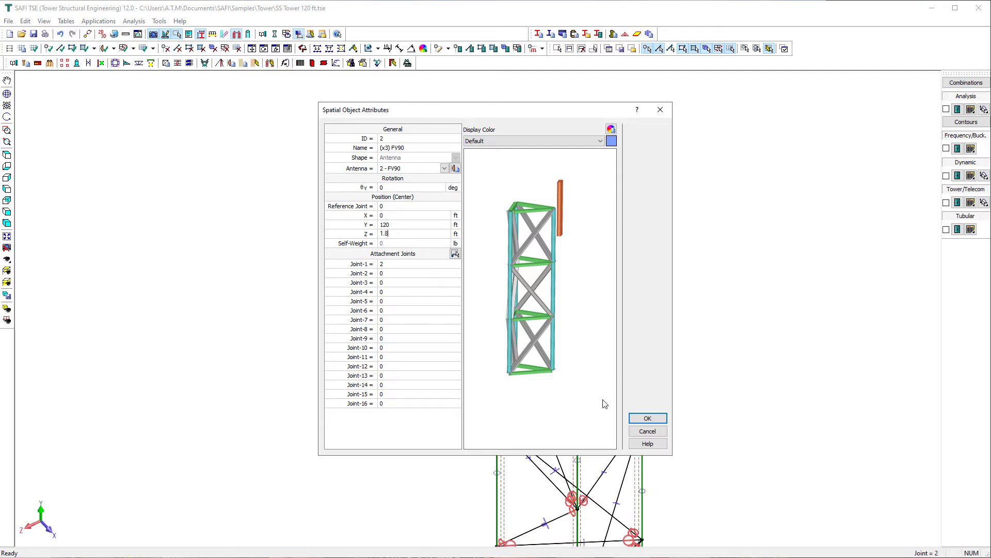
click(648, 418)
Assign the two tower-top joints nearest the antennas as the attachment joints of the (x3) FV90 object.
middle_drag(496, 221, 448, 197)
click(532, 203)
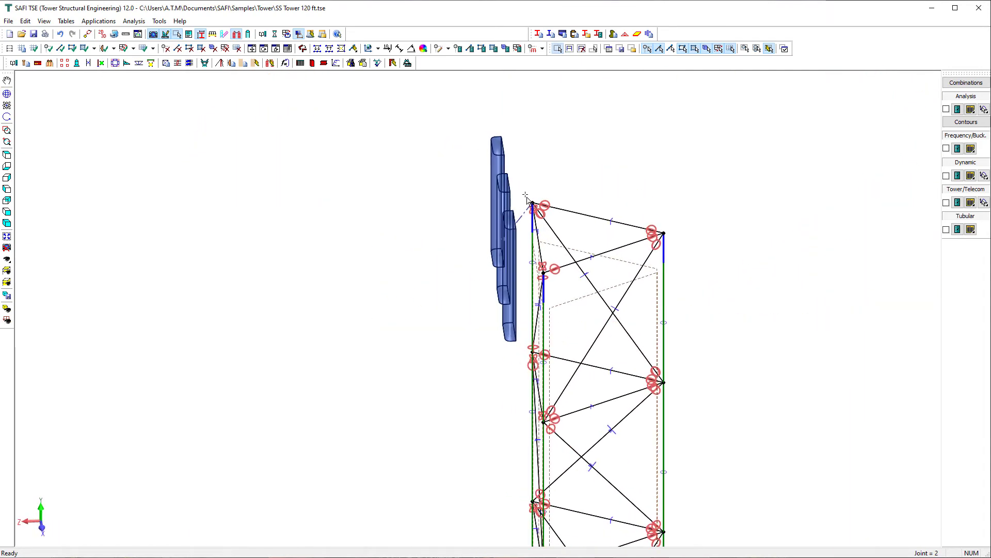
click(543, 273)
click(502, 189)
double_click(503, 190)
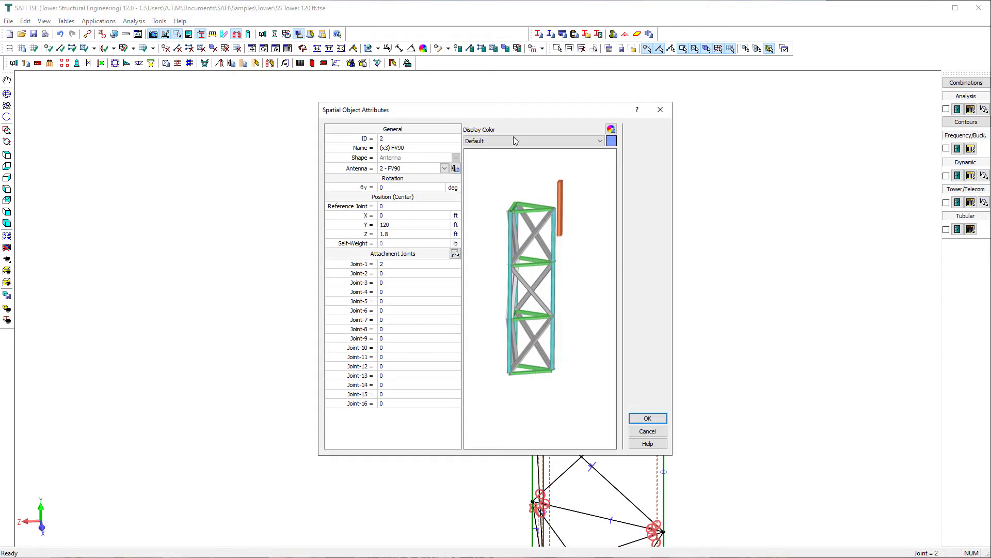
drag(512, 111, 319, 114)
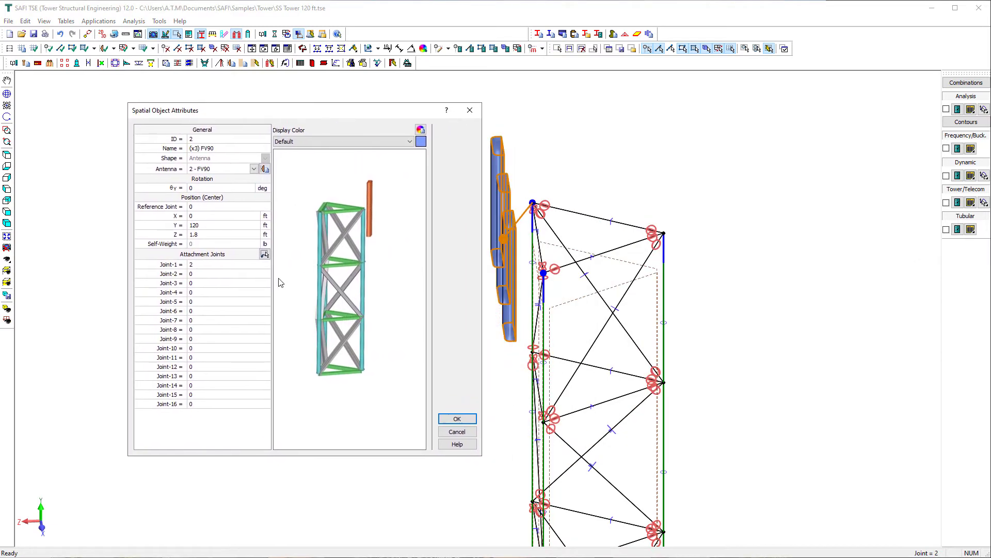
click(264, 255)
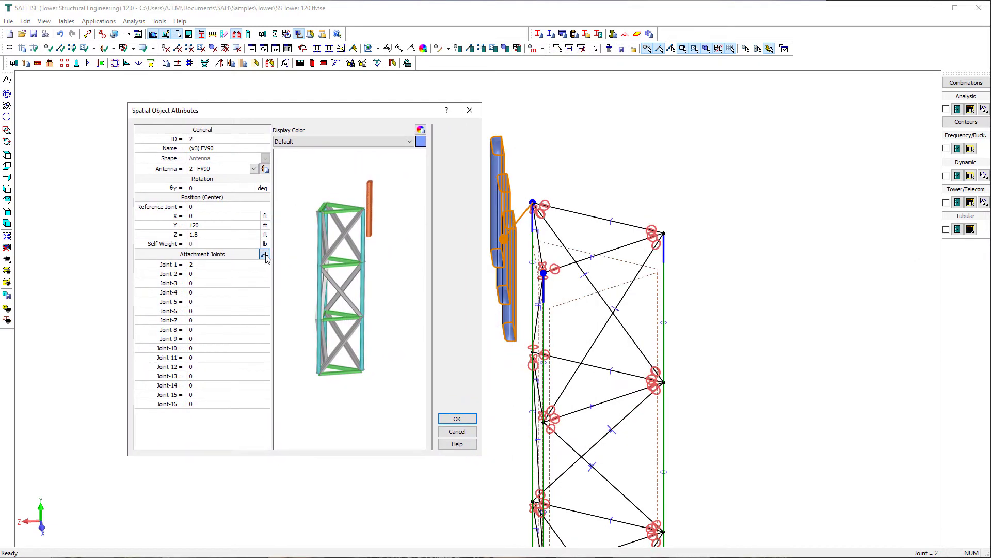
click(474, 419)
Make 2 rotated copies of the (x3) FV90 antenna object about the Y axis at 120 degrees, centered on the origin.
middle_drag(522, 238, 581, 212)
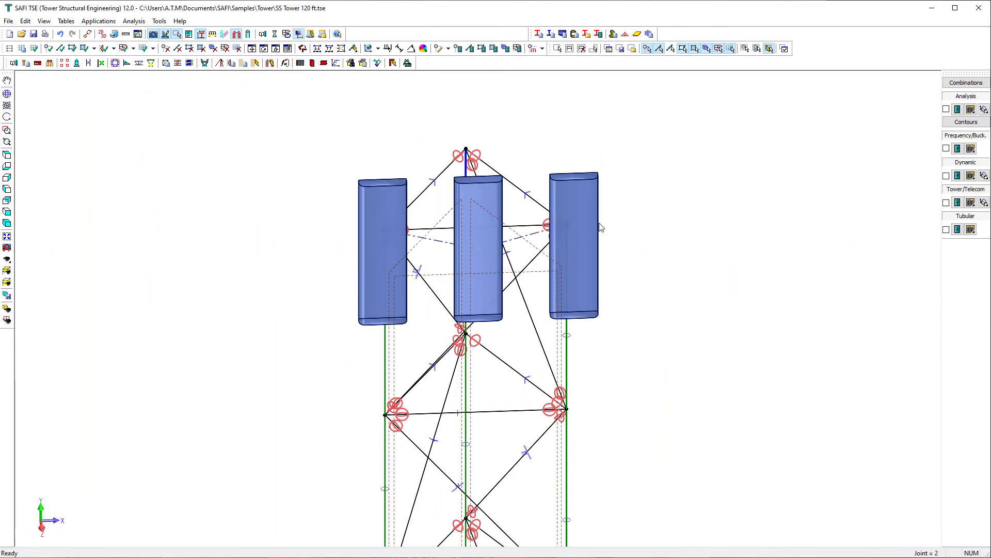
click(581, 213)
click(264, 48)
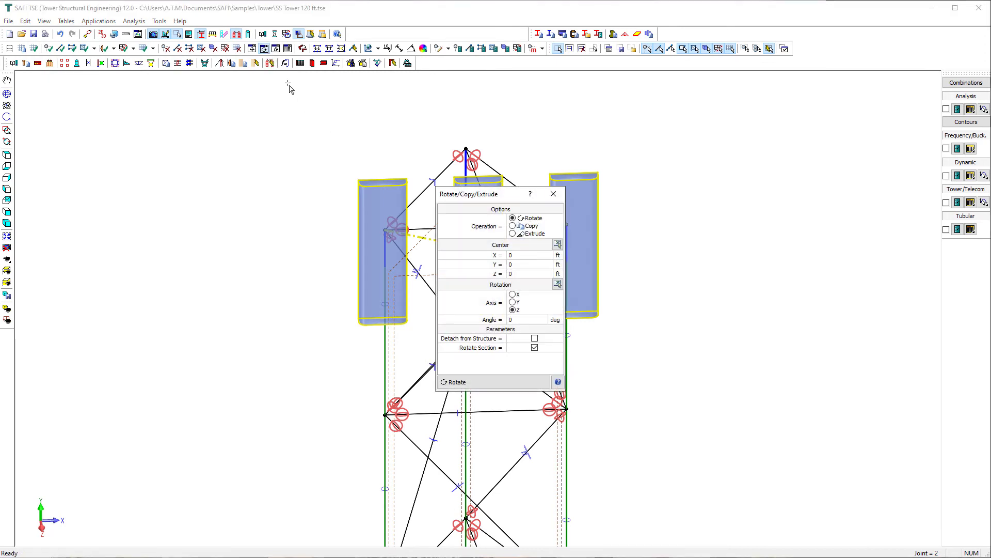
click(530, 228)
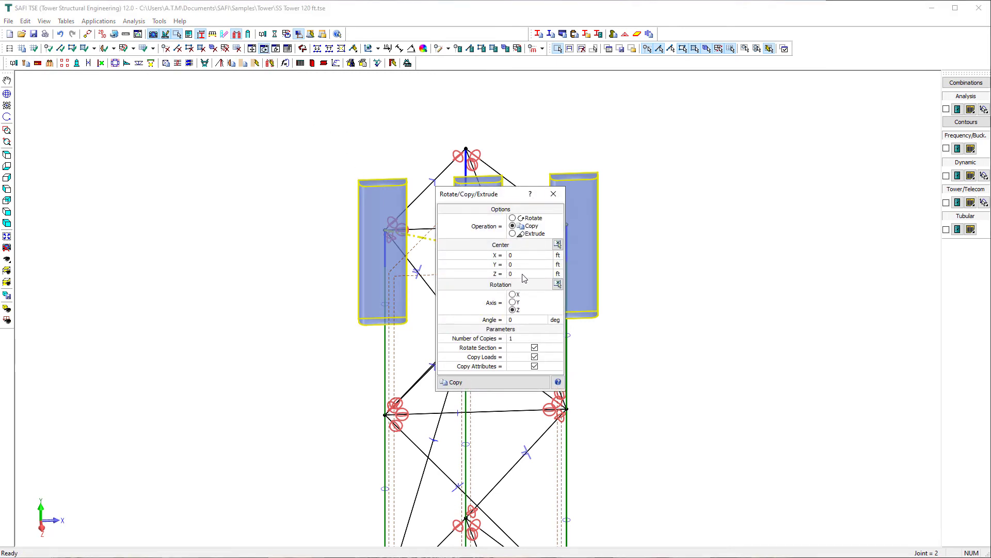
click(513, 302)
double_click(511, 338)
text(2)
double_click(510, 320)
text(12)
drag(493, 187, 700, 147)
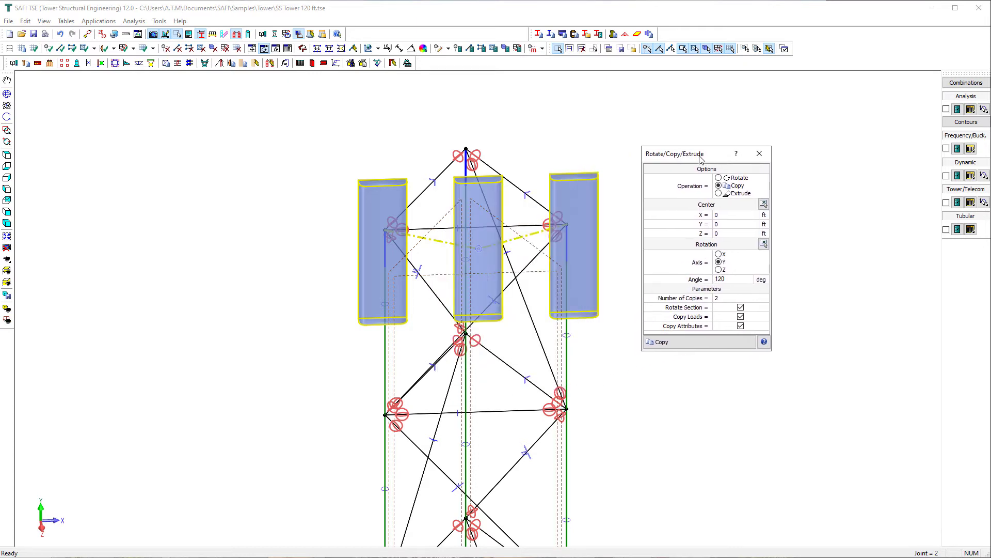
click(704, 342)
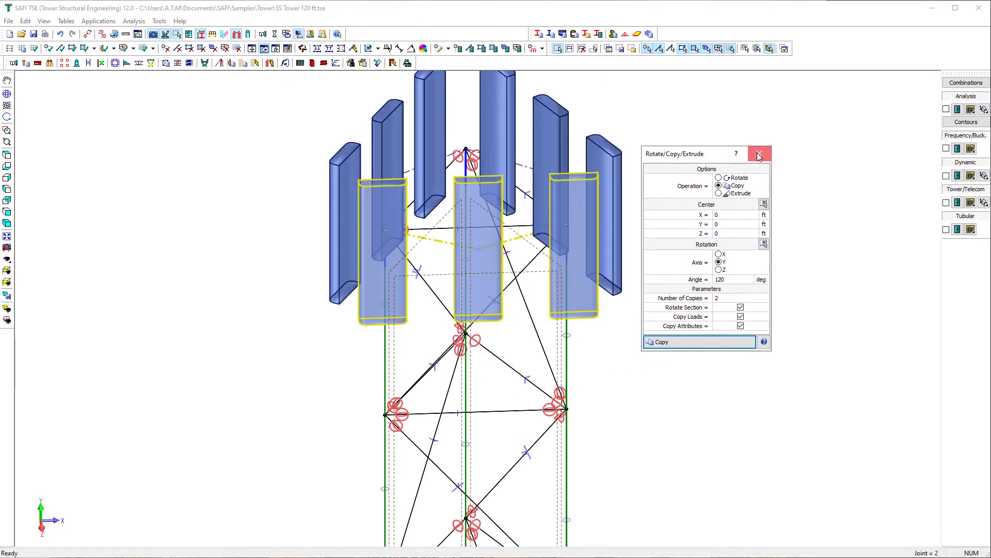
click(760, 154)
Clear the antenna selection and add the Andrew (Heliax) LDF7-50A feed line as a linear attachment property.
middle_drag(176, 193, 276, 244)
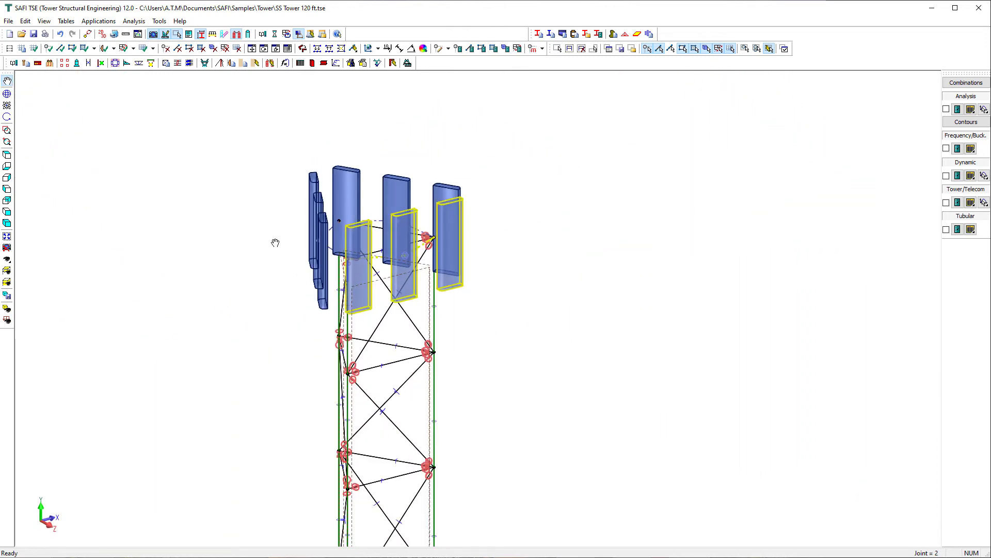
click(7, 236)
click(6, 223)
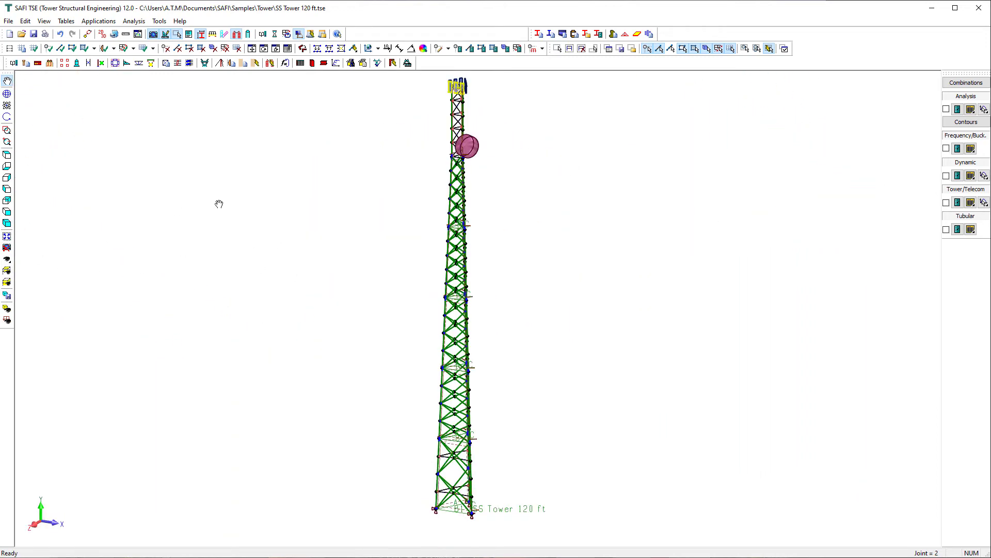
click(270, 180)
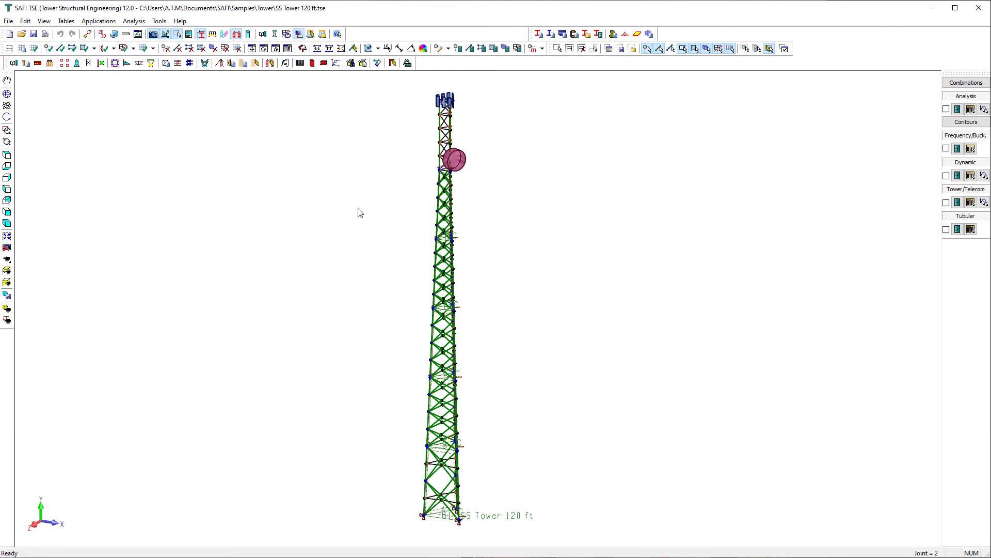
click(243, 63)
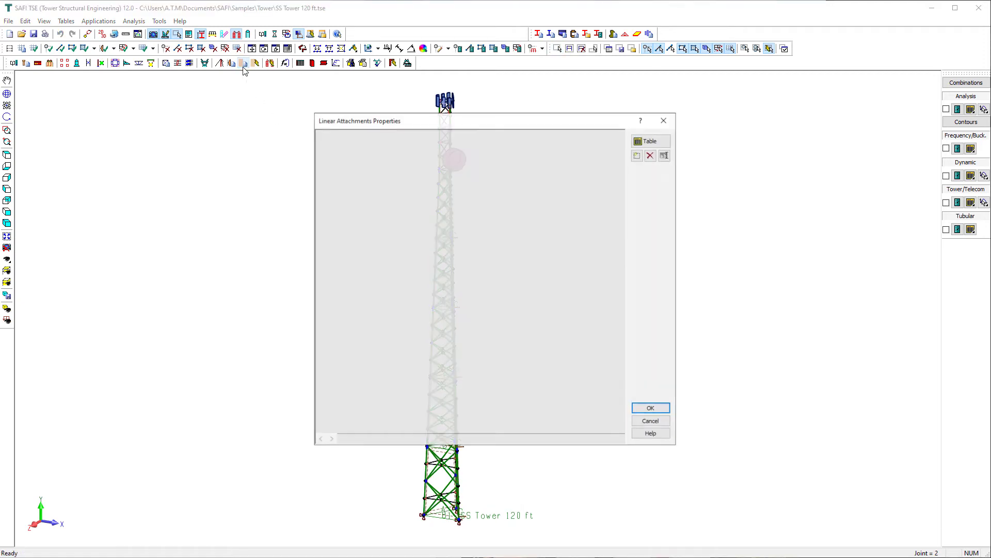
click(638, 156)
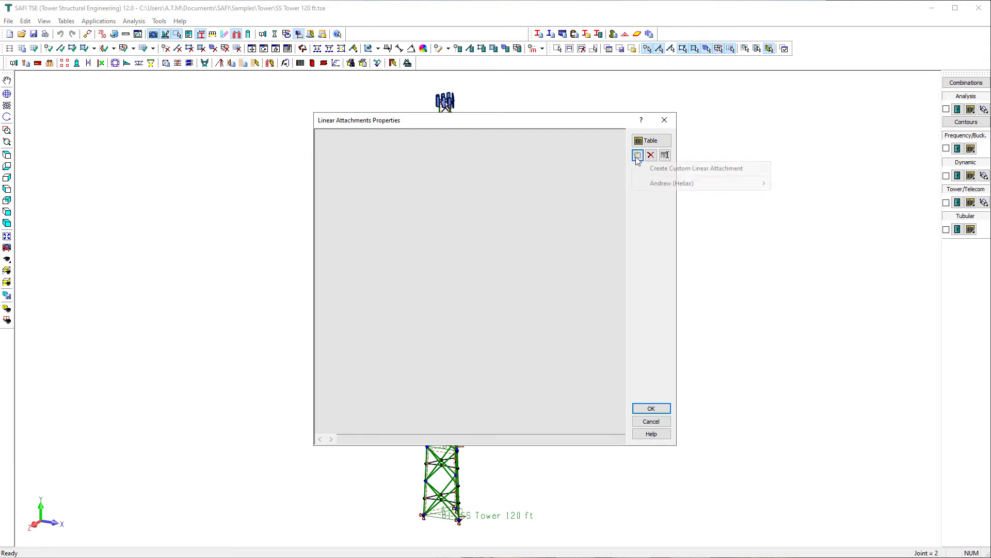
mouse_move(701, 187)
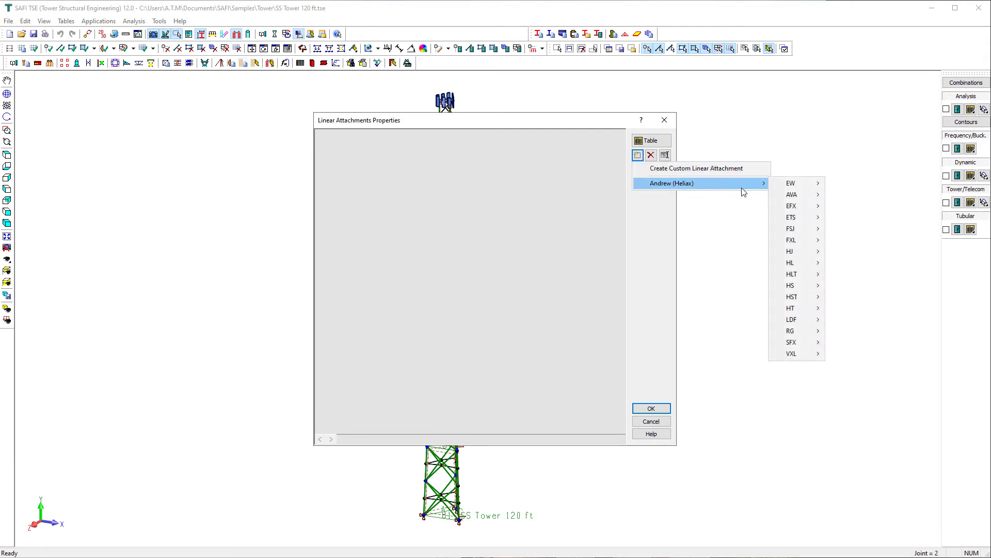
mouse_move(830, 321)
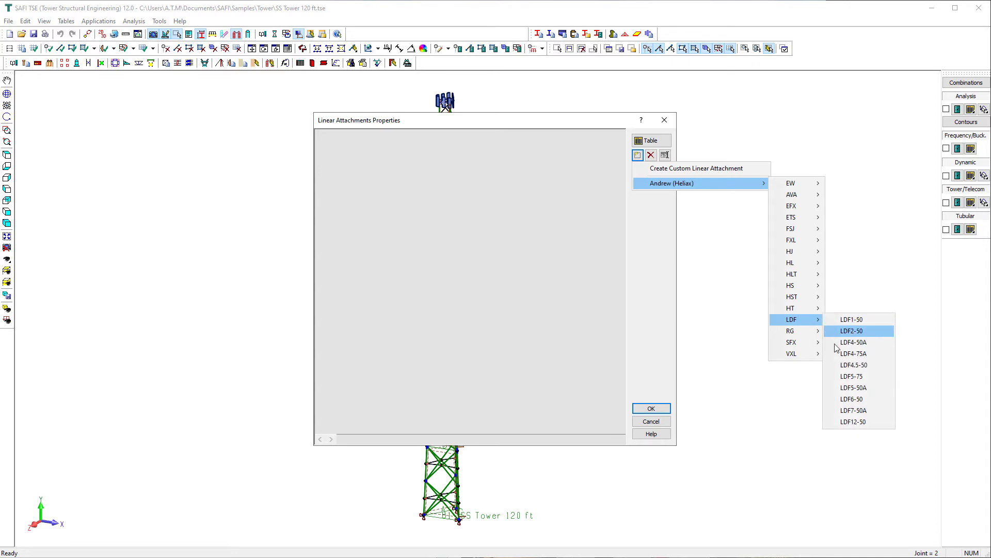
click(853, 410)
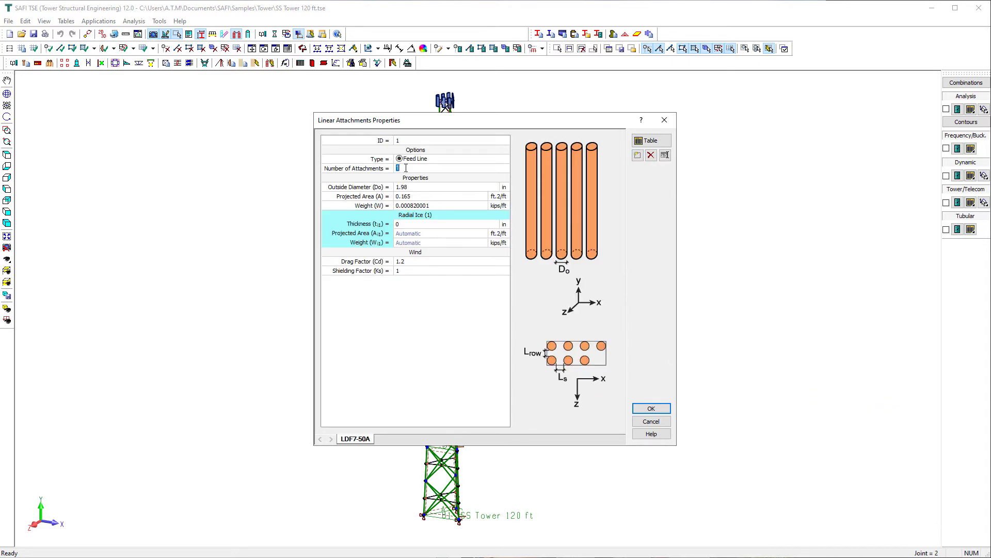
Set the LDF7-50A feed line to 9 attachments with a 1 in attachment spacing, and accept the properties.
key(Tab)
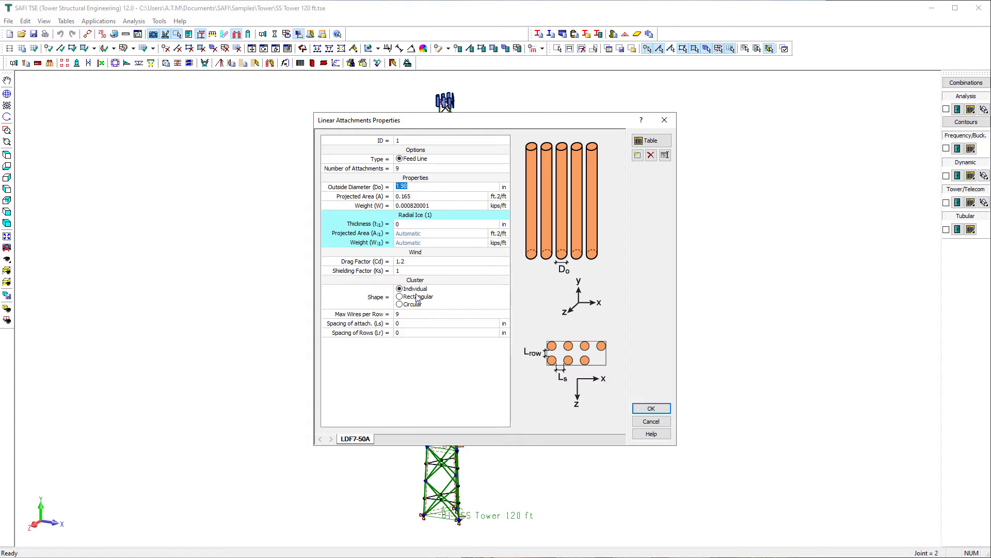
click(404, 324)
text(1)
click(649, 410)
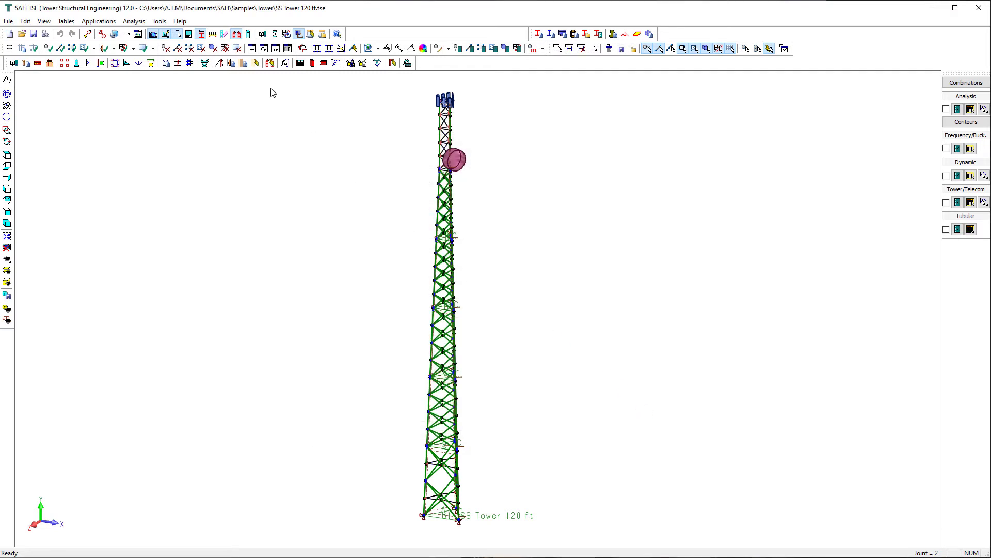
Add an automatic linear attachment using 1 - LDF7-50A on Face C of the SS Tower 120 ft column.
click(255, 62)
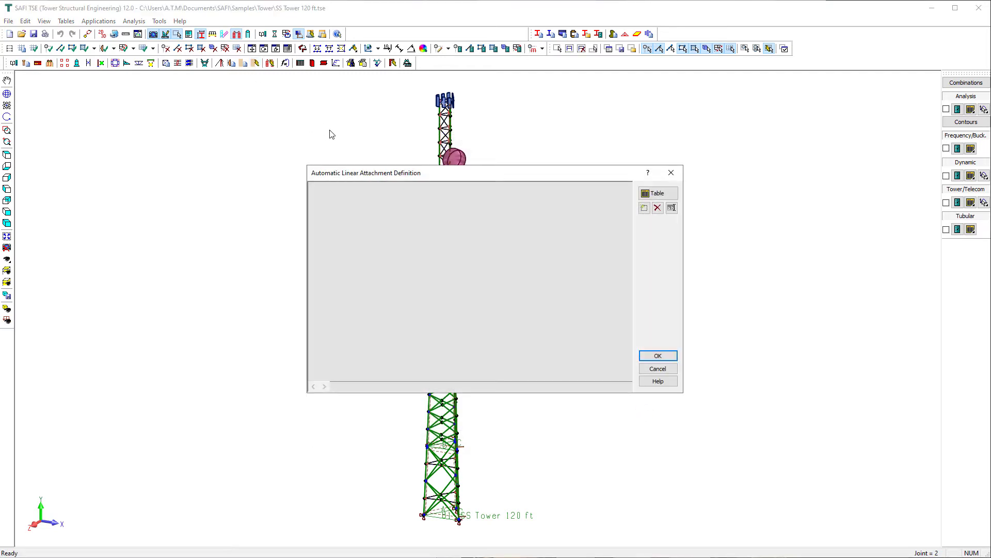
click(645, 208)
click(464, 204)
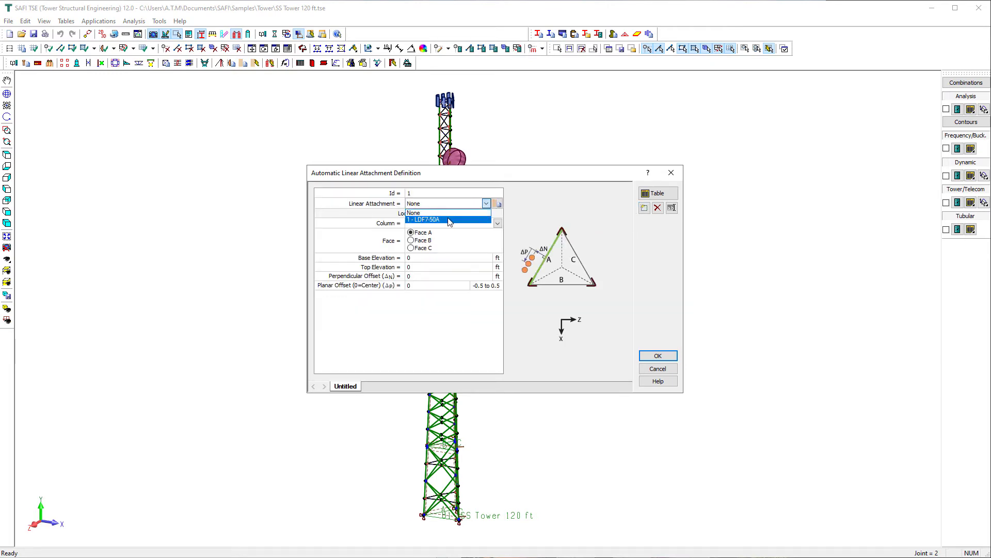
click(444, 220)
click(442, 223)
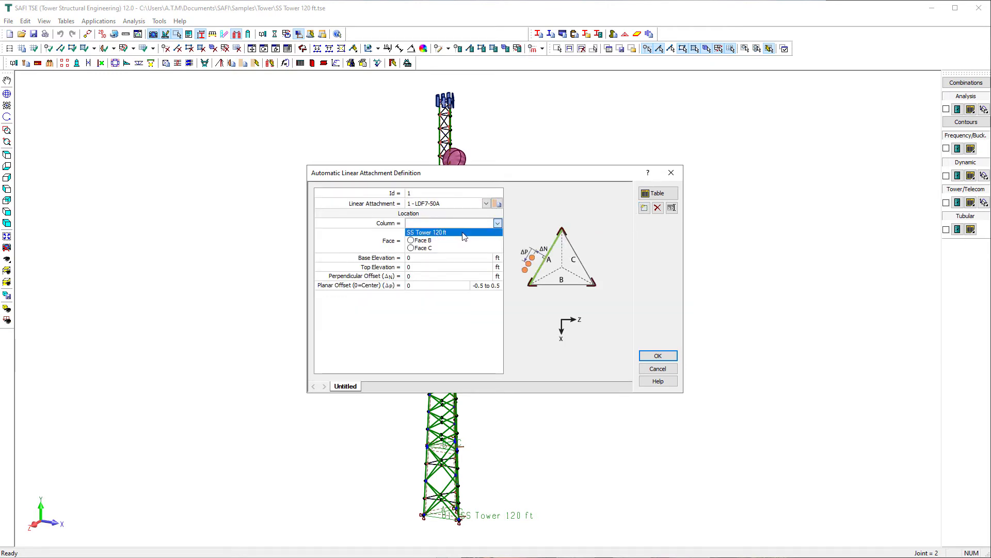
click(436, 233)
click(413, 248)
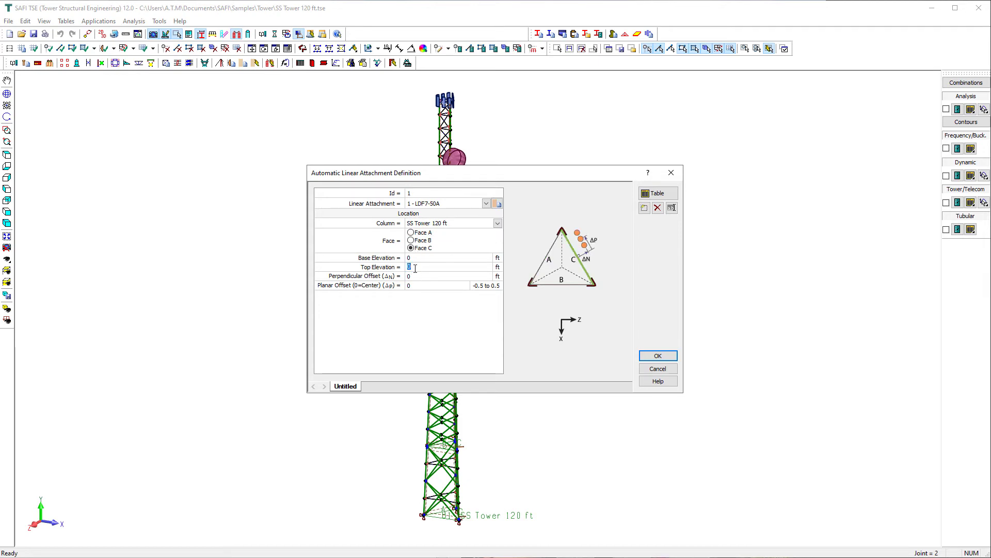
Rename the untitled automatic linear attachment to (x9) LDF7-50A and accept its definition.
double_click(341, 385)
text((x9) LDF7-50A)
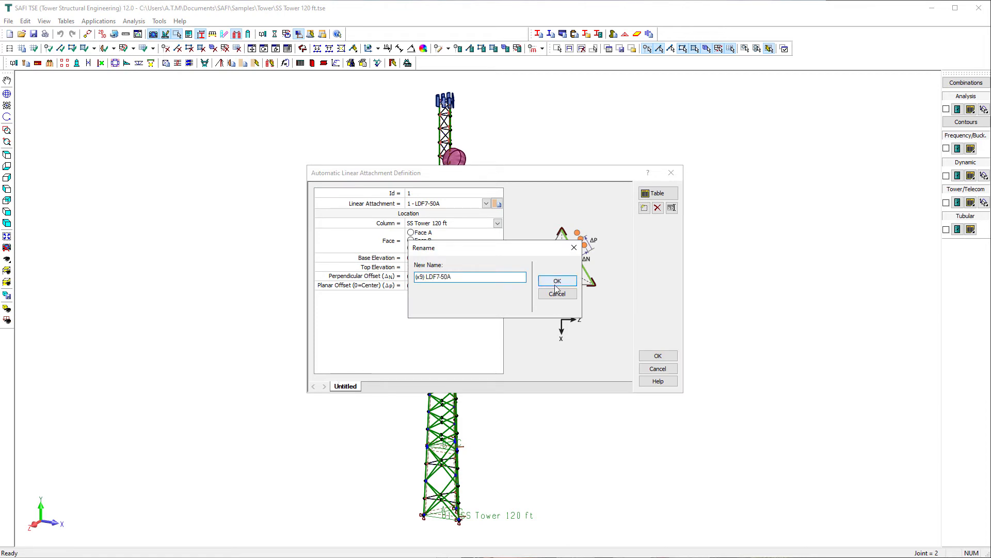
click(557, 280)
click(658, 355)
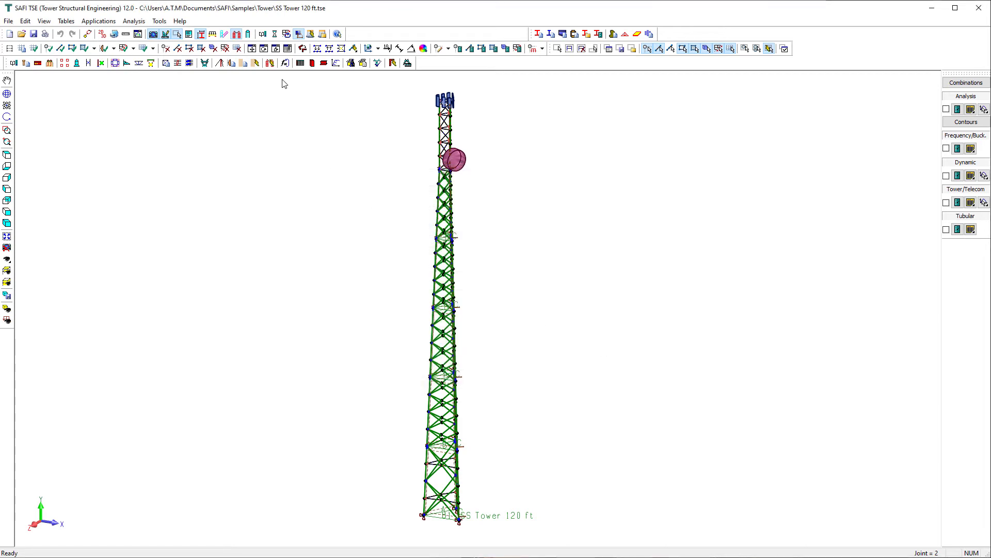
Regenerate the tower model, keeping the manually entered elements, and inspect the feed lines on the tower.
click(270, 63)
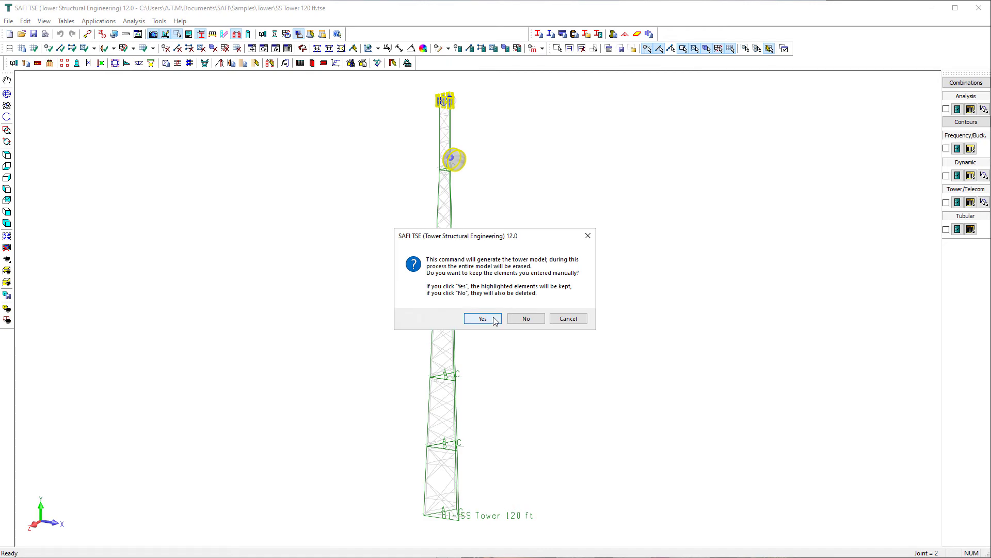
click(483, 318)
middle_drag(445, 208, 330, 207)
scroll(408, 277, up, 8)
middle_drag(405, 275, 443, 260)
scroll(443, 260, down, 10)
click(6, 223)
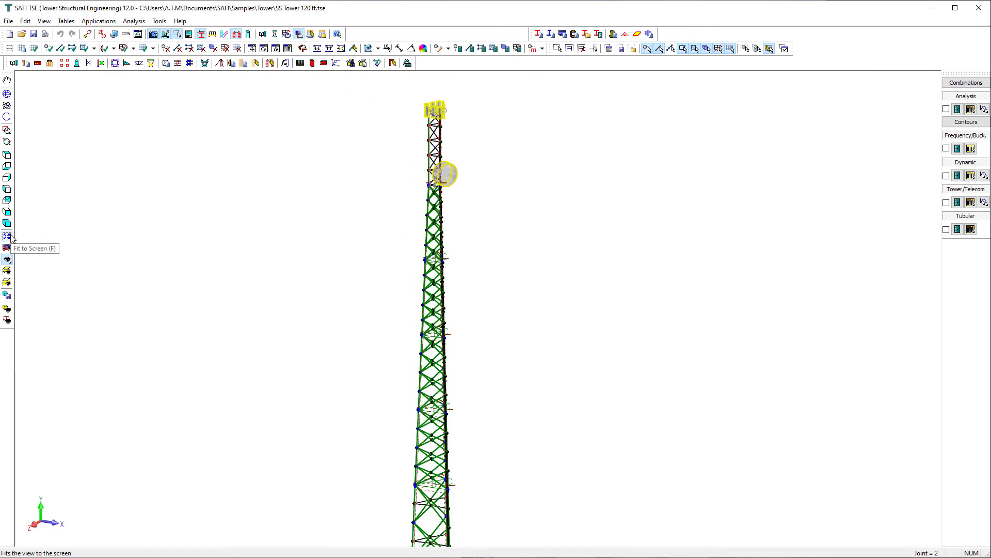
click(7, 236)
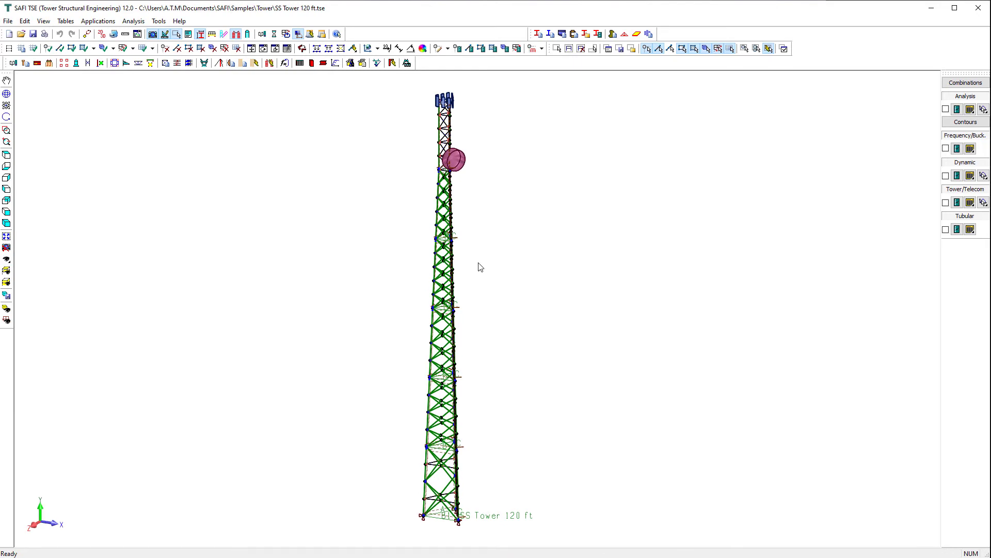
Start the wind and ice loads generator with the TIA-222-H distribution method and a new basic load for self-weight.
click(211, 35)
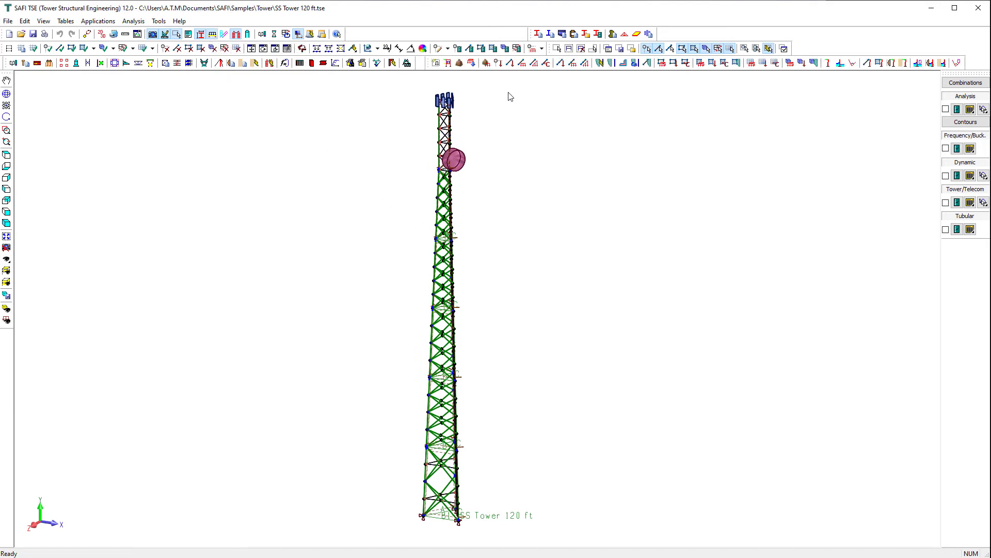
click(600, 64)
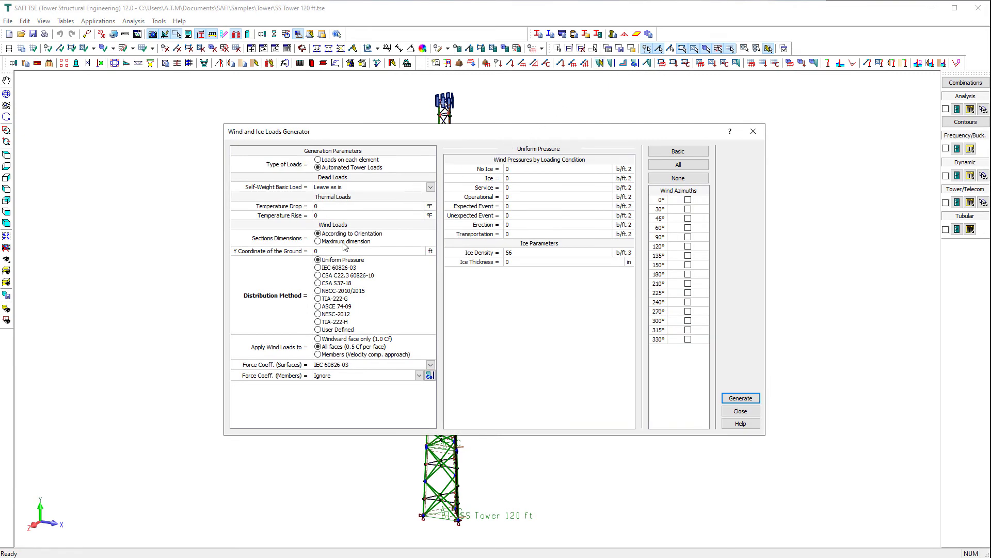
click(318, 322)
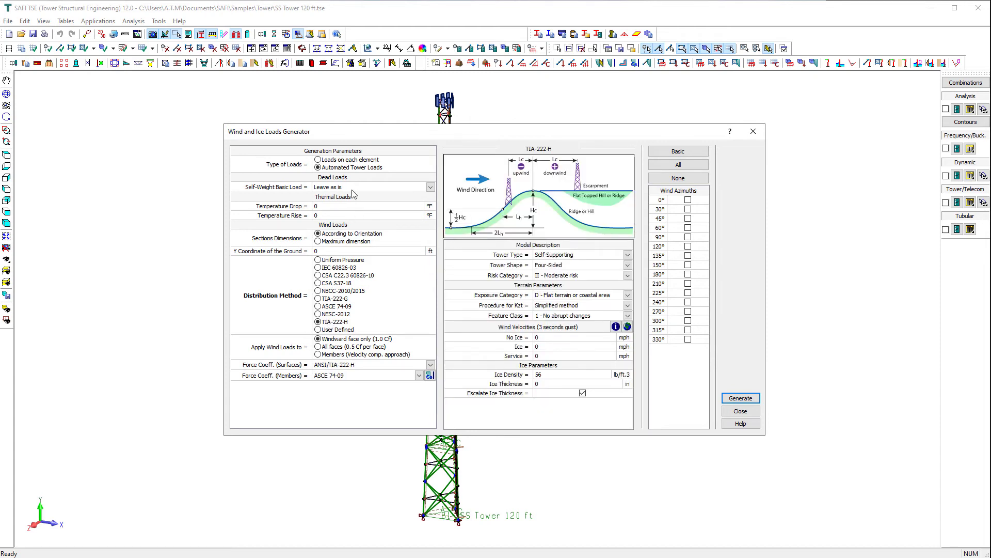
click(370, 187)
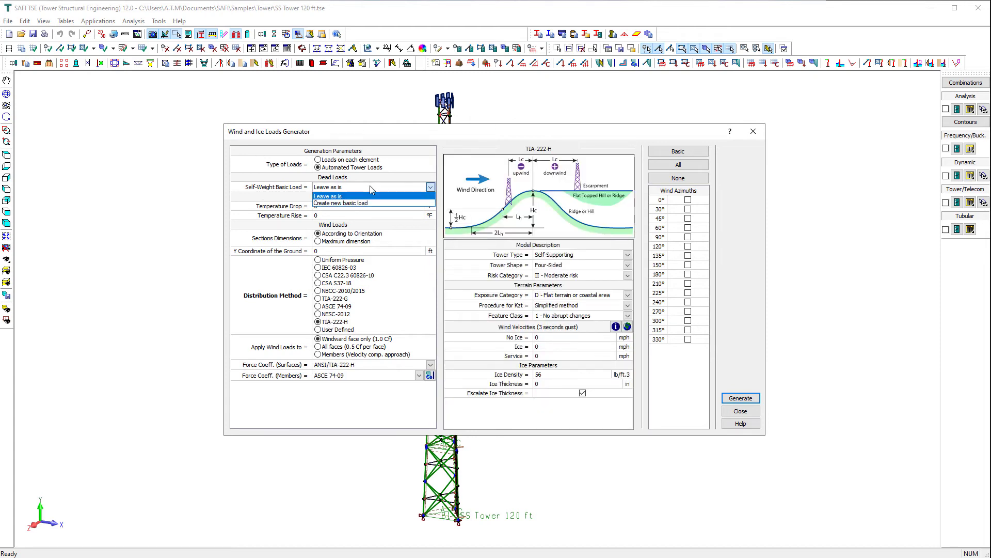
click(370, 201)
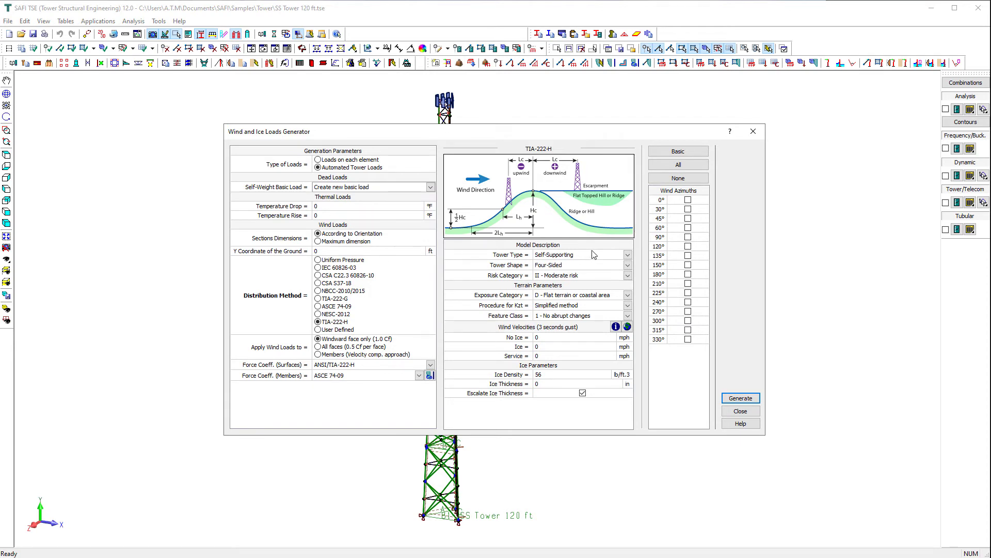
Set the tower shape to Three-Sided and the exposure category to B - Urban, suburban or wooded area.
click(611, 264)
click(608, 279)
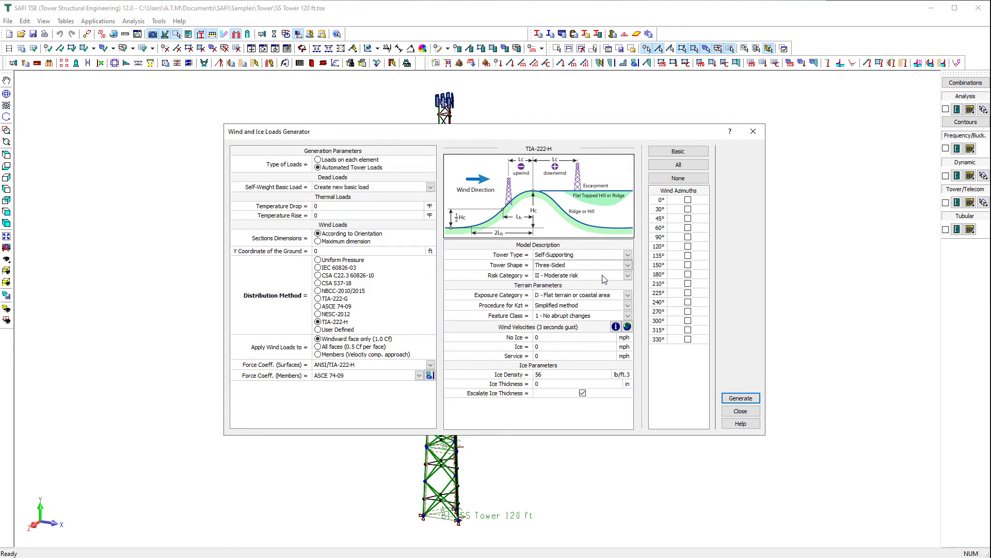
click(623, 297)
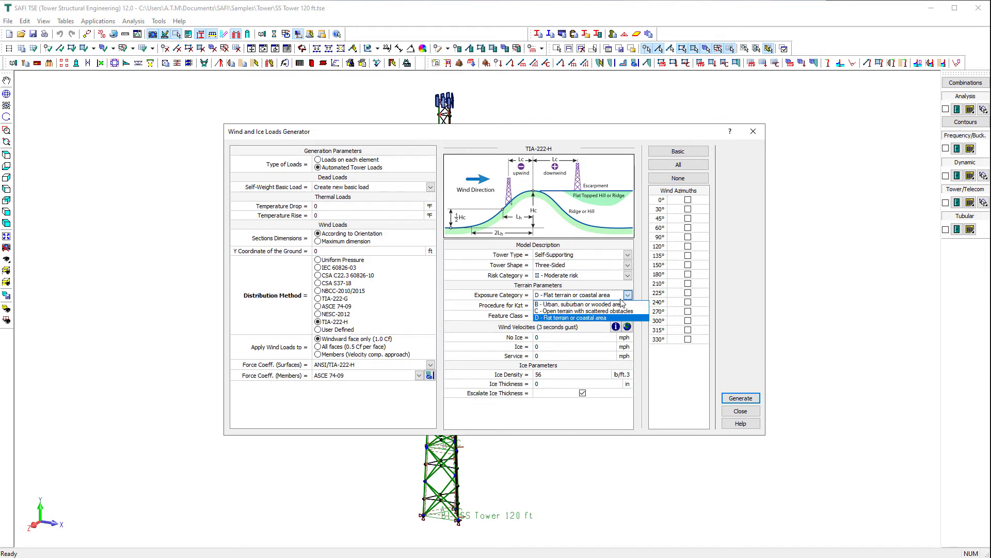
click(594, 302)
Set the Kzt procedure to Rigorous method and the topography category to No abrupt changes.
click(613, 306)
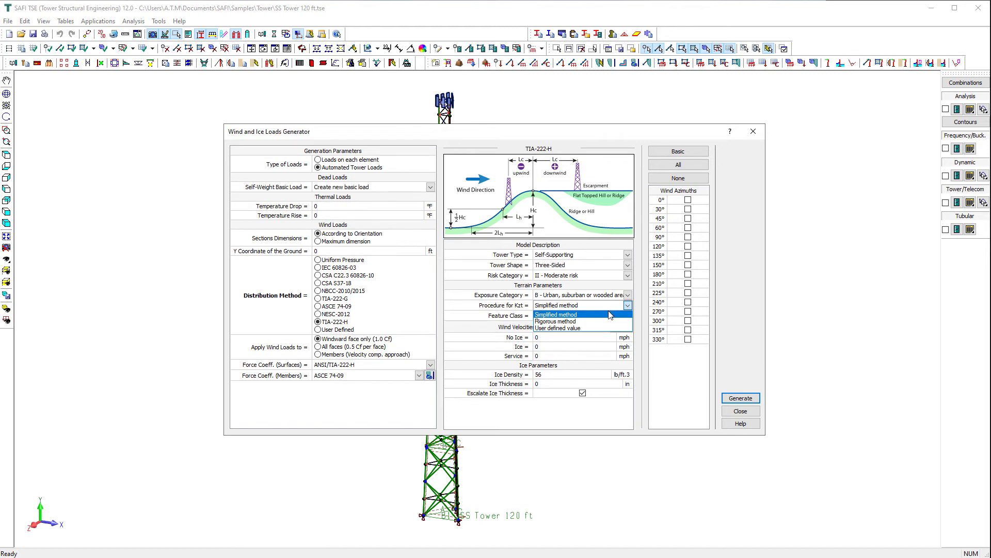
click(610, 322)
click(605, 316)
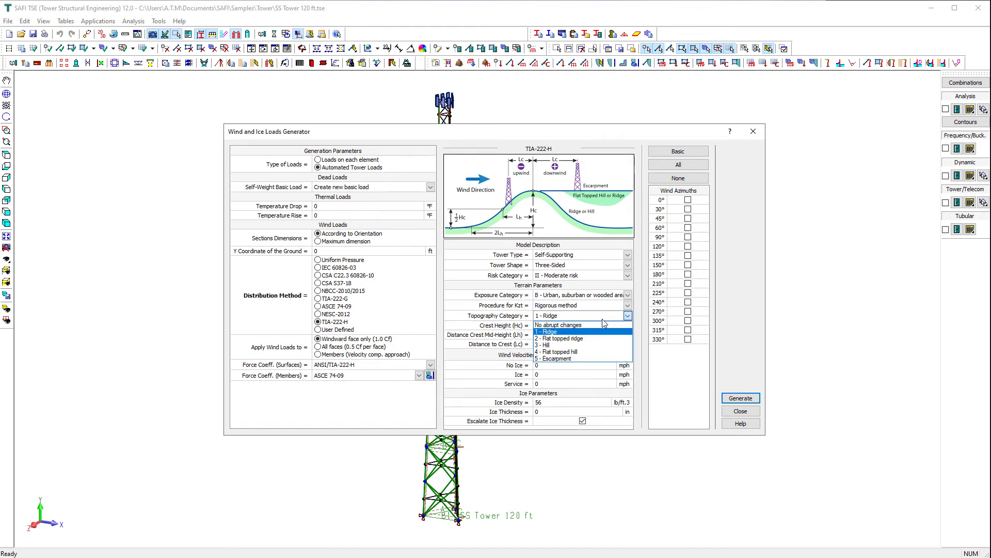
click(602, 319)
click(628, 315)
click(601, 324)
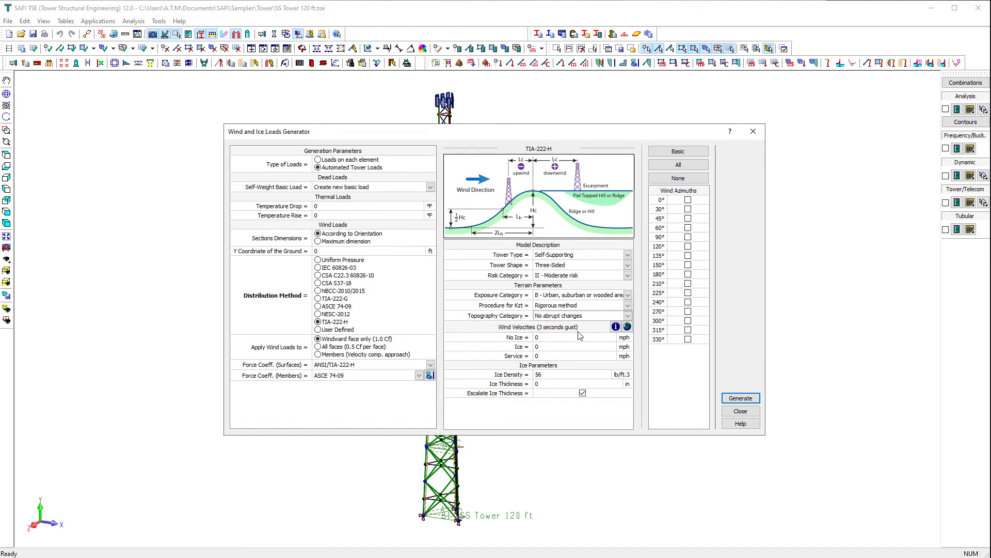
Look up the ASCE 7-16 regional data for Hartford county in Connecticut and accept it.
click(627, 326)
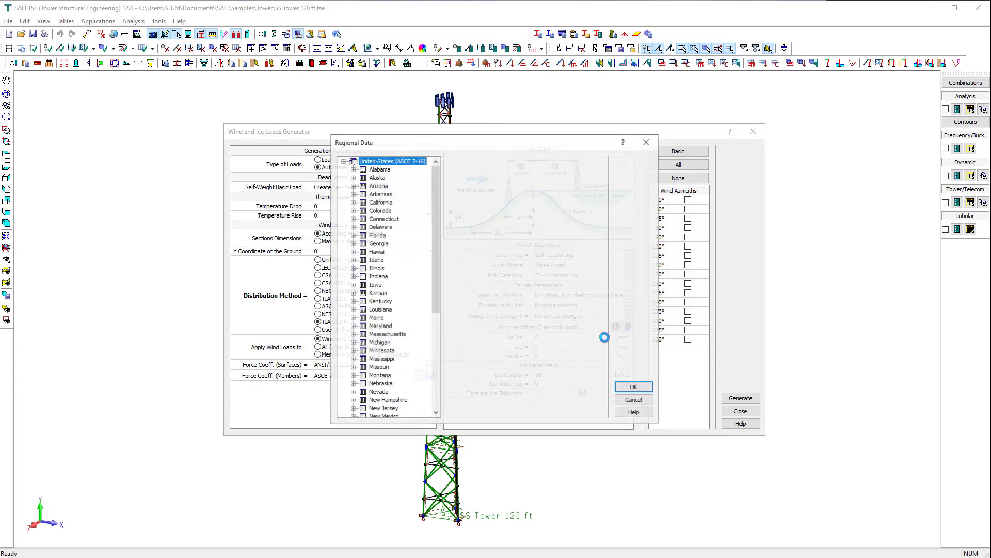
click(353, 219)
click(389, 235)
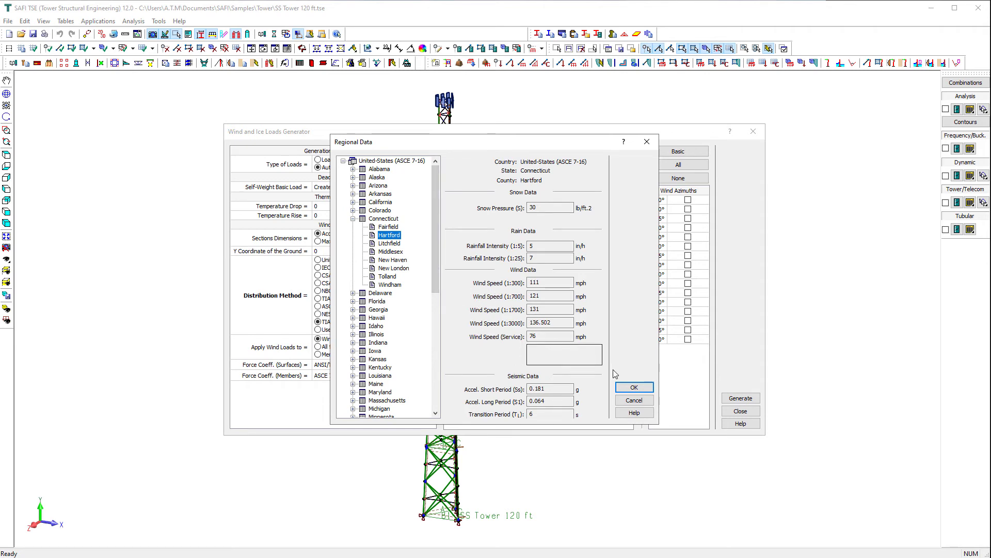
click(634, 388)
Set the wind velocities to 120 mph without ice, 50 mph with ice and 60 mph service, and the ice thickness to 1 in.
click(544, 337)
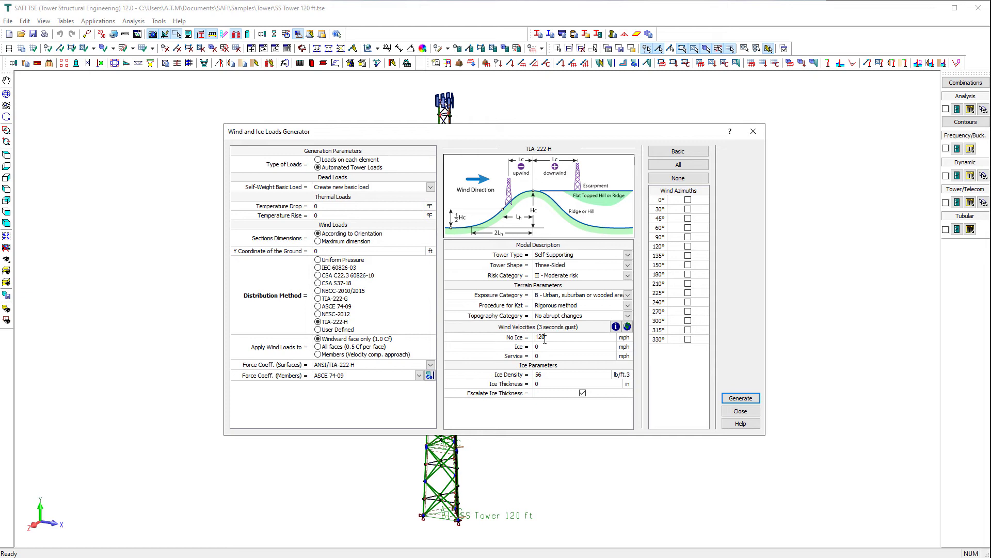
click(546, 345)
click(548, 356)
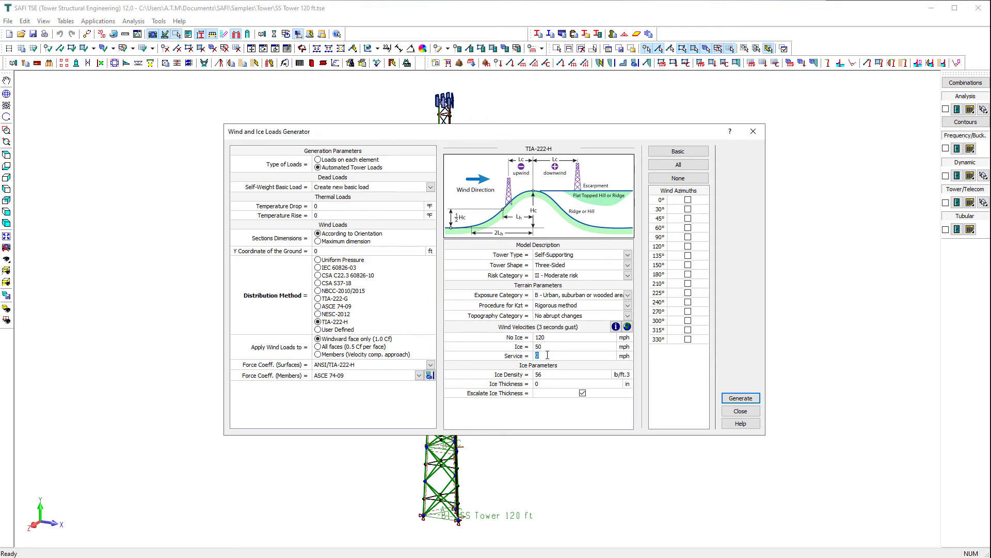
click(544, 384)
Select all wind azimuths for the three-sided tower and generate the wind and ice loads, replacing the existing ones.
click(682, 165)
click(682, 152)
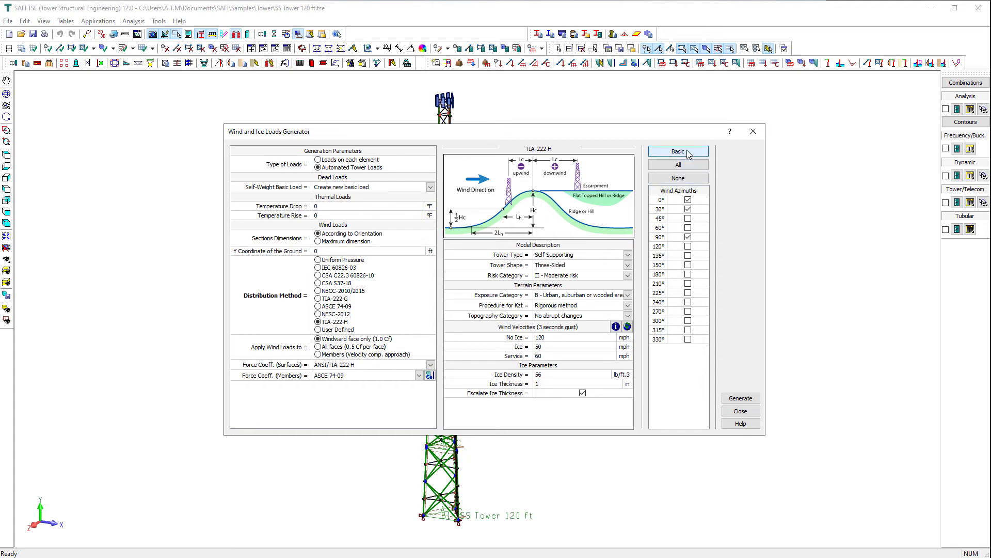
click(686, 166)
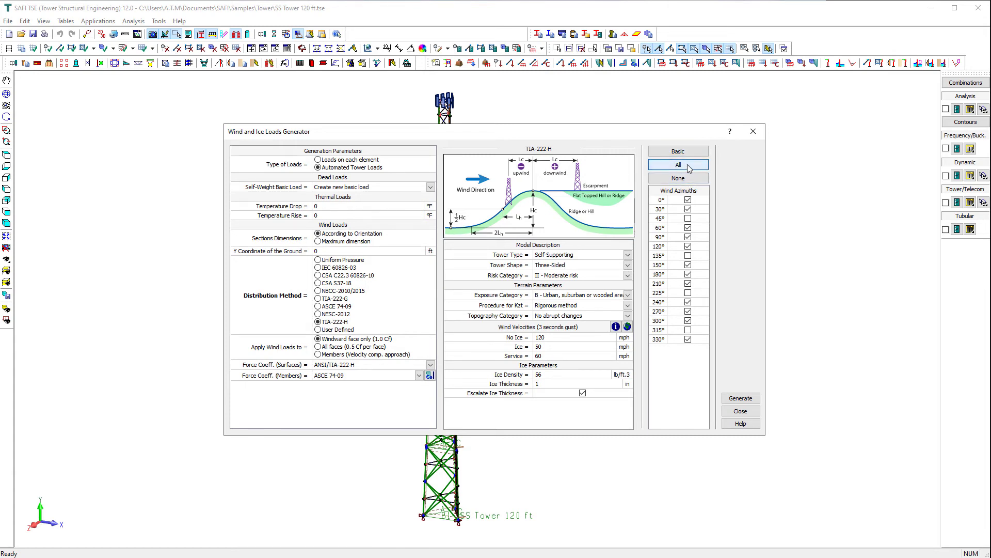
click(743, 400)
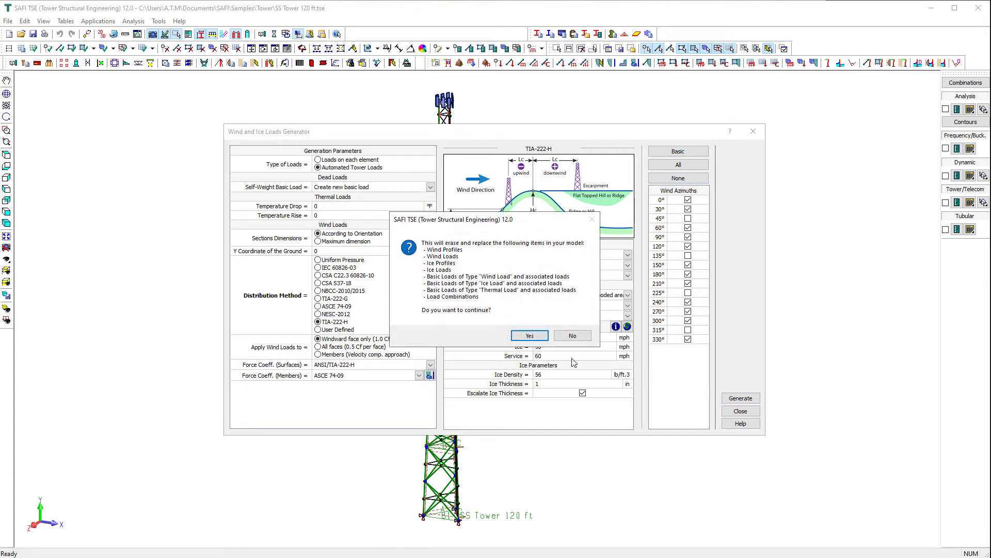
click(532, 336)
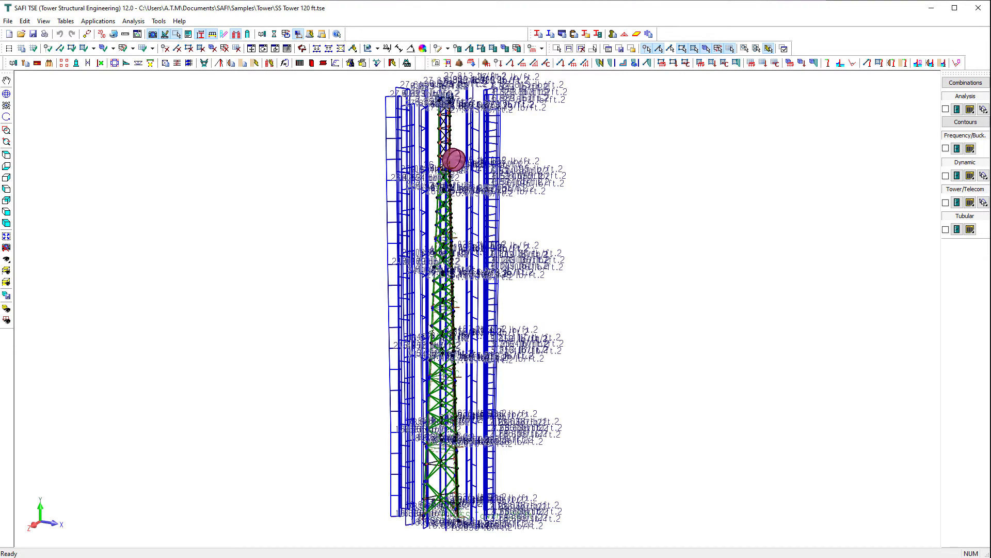
Review several factored load combinations, including 1.2D+Wo1, on the tower and hide all loads again.
click(8, 321)
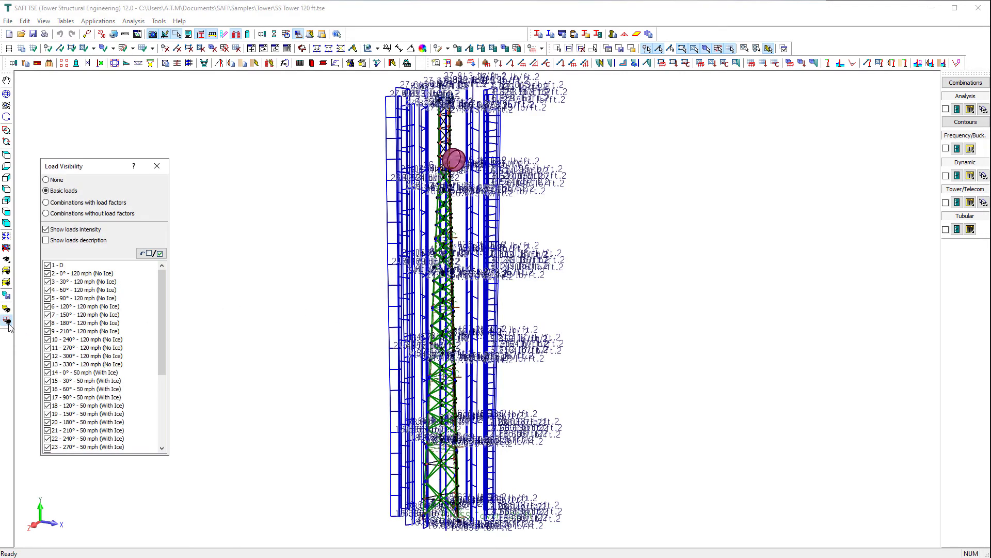
drag(163, 294, 153, 367)
click(53, 203)
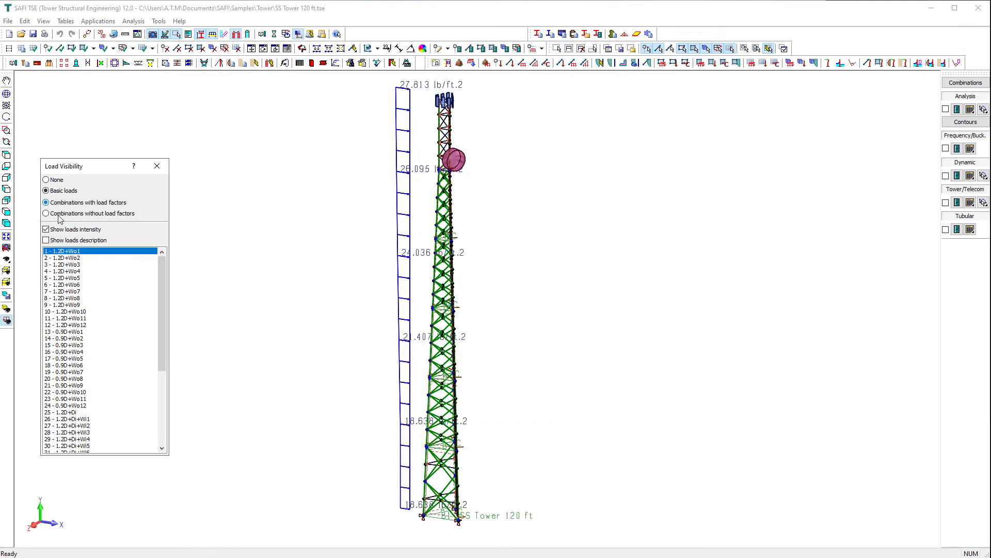
click(70, 258)
click(72, 272)
click(73, 278)
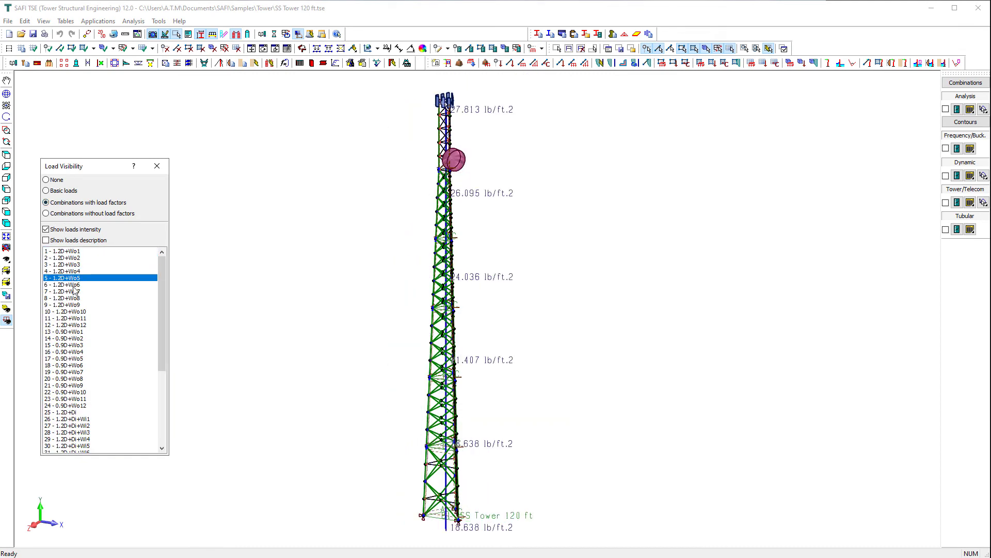
click(72, 285)
click(63, 251)
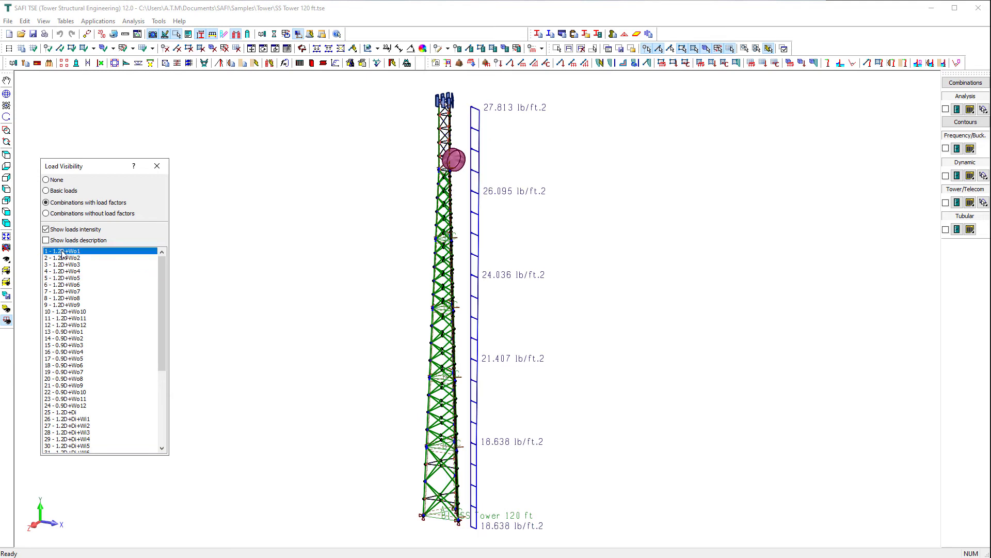
click(47, 181)
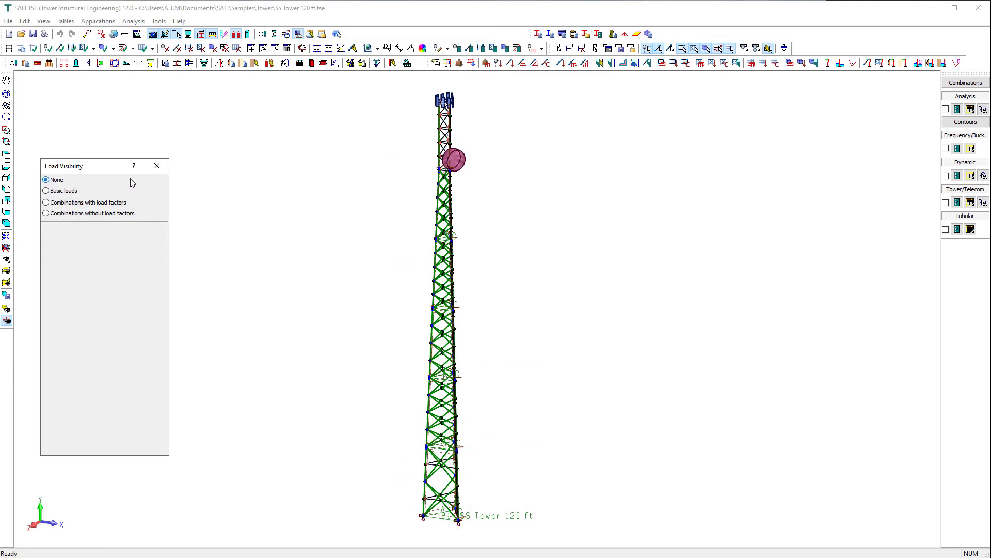
click(157, 166)
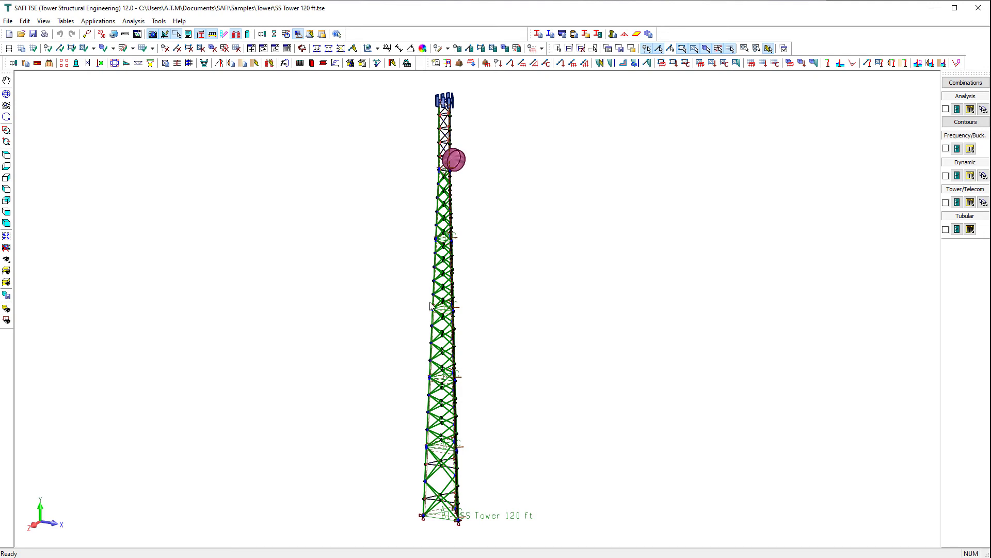
Review the list of basic loads down to the ice load and close it without changes.
click(435, 63)
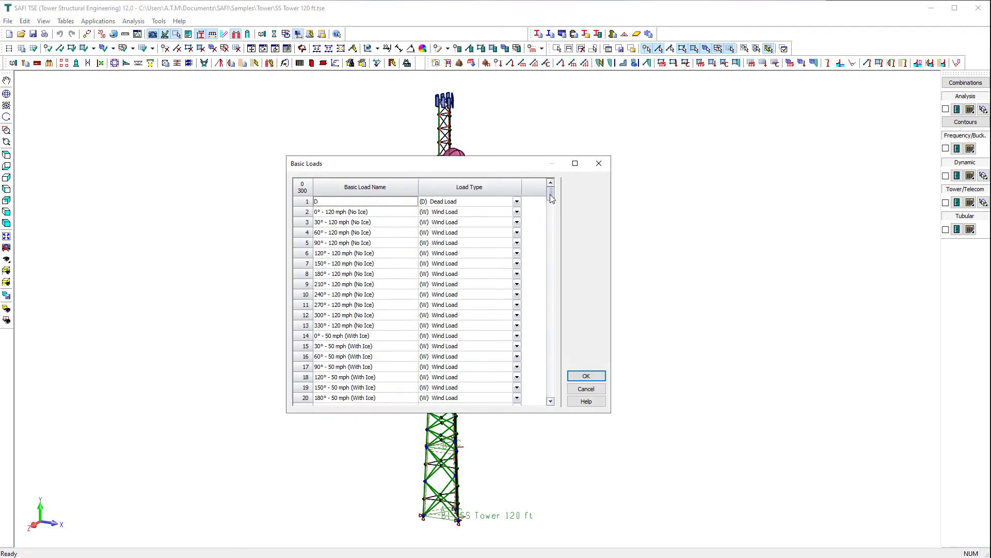
drag(551, 198, 551, 220)
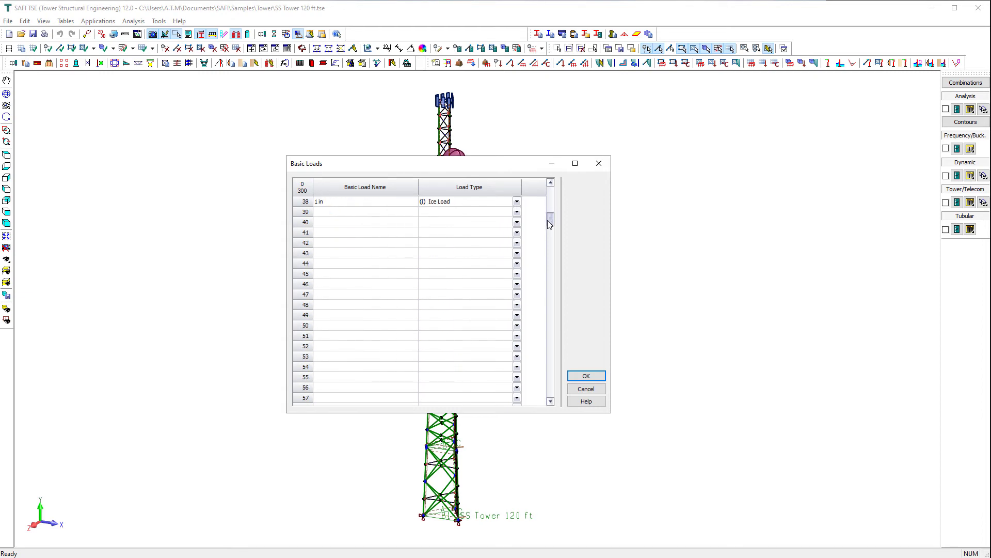
click(586, 389)
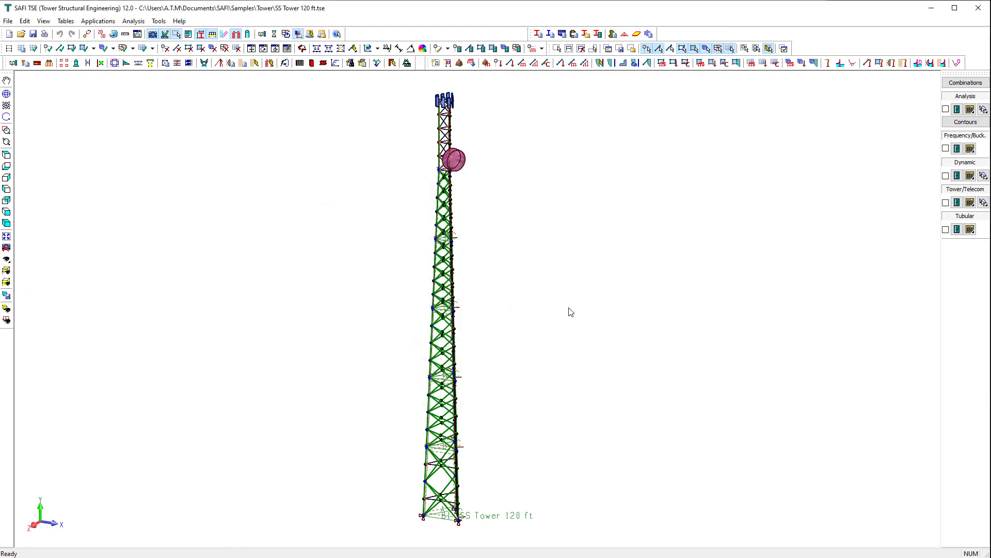
Review the factors of load combinations 1.2D+Wo1 through 1.2D+Wo4 and close them without changes.
click(449, 62)
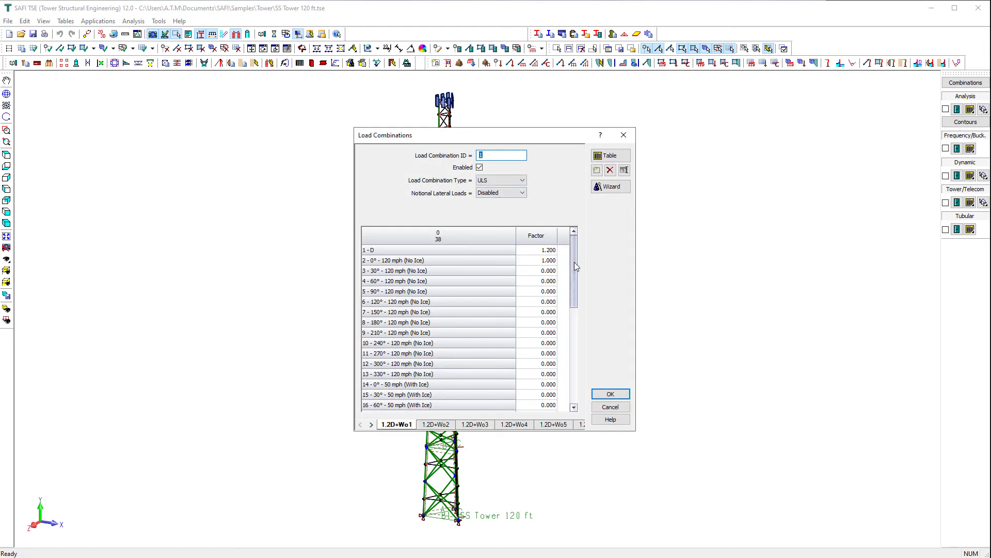
drag(574, 262, 584, 362)
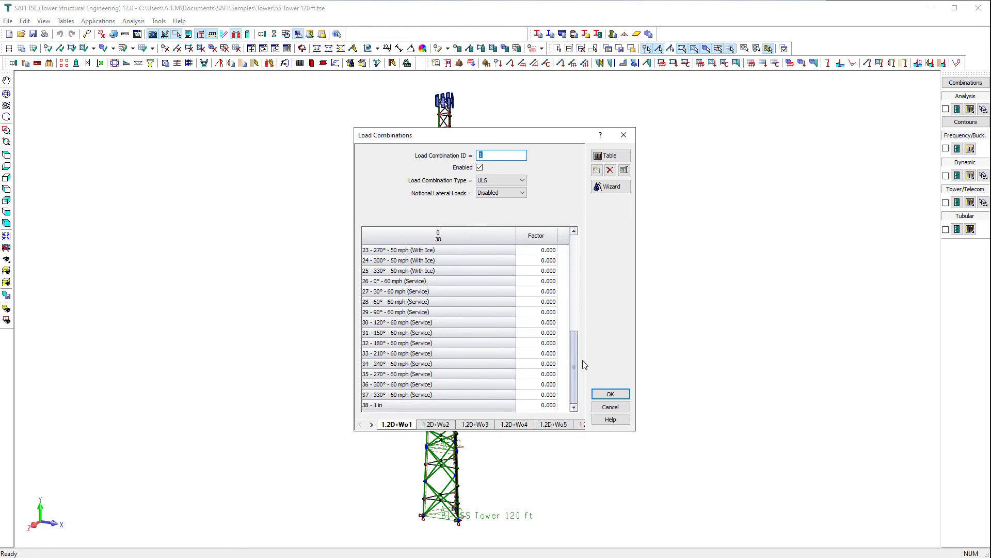
click(447, 426)
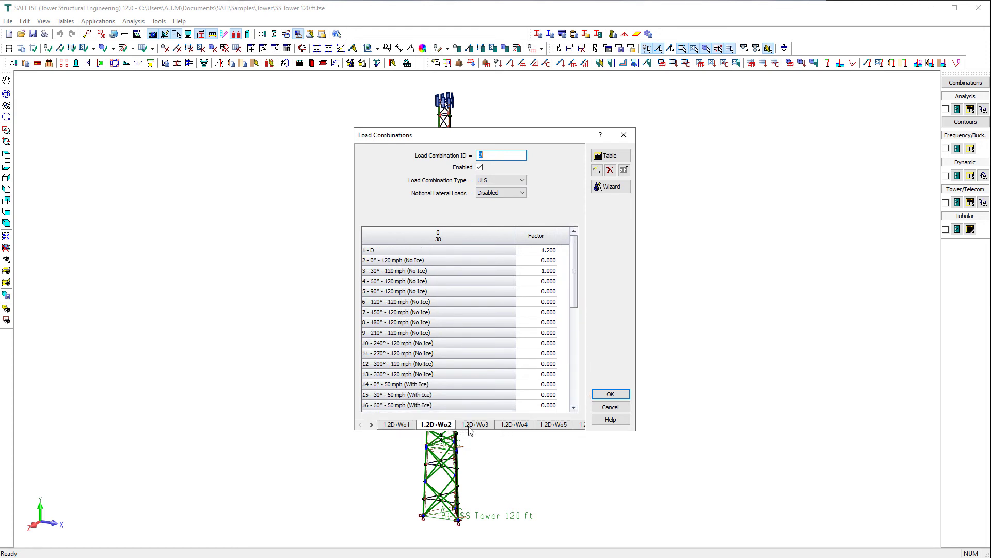
click(472, 427)
click(506, 425)
click(604, 407)
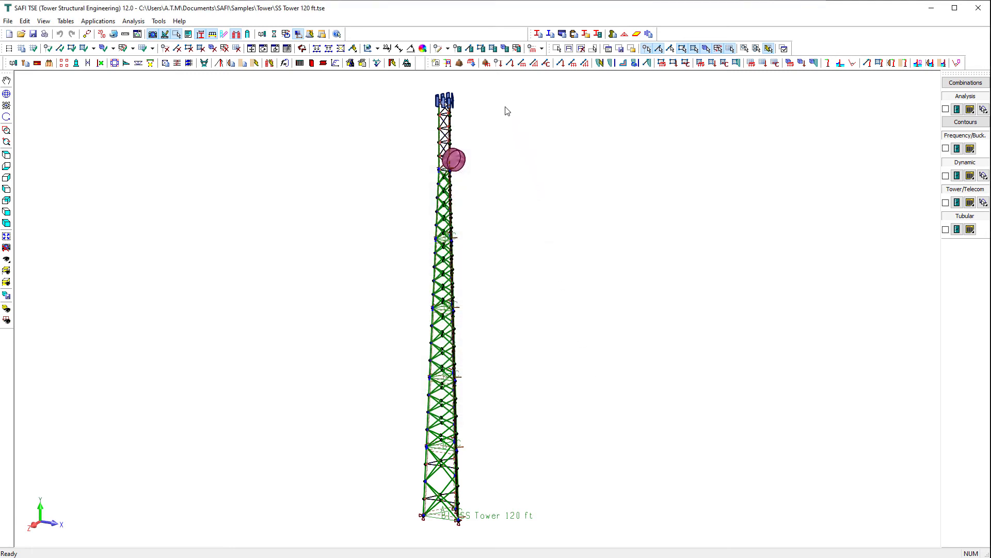
Review the self-weight, wind load and ice load definitions, including the list of wind basic loads, without changing them.
click(486, 63)
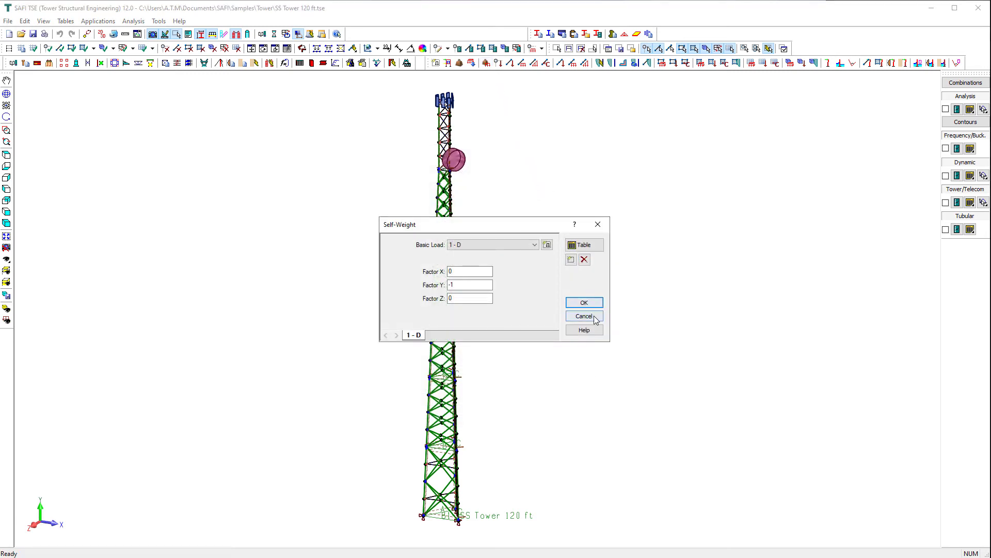
click(588, 317)
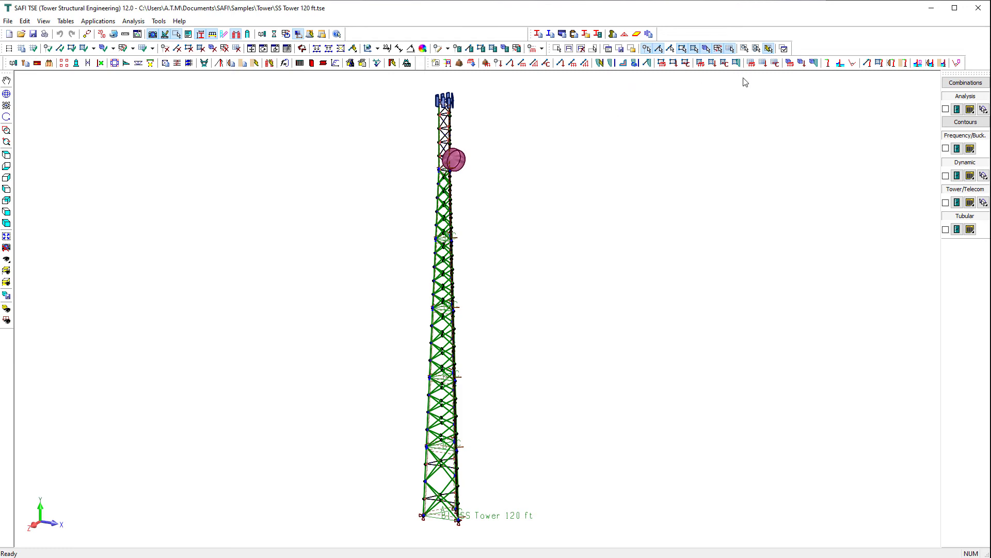
click(828, 63)
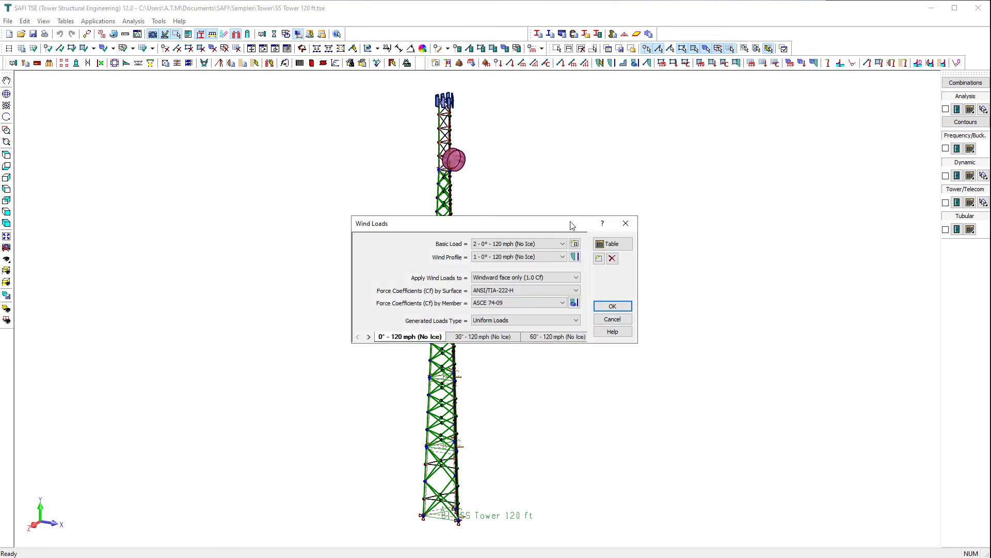
drag(572, 225, 605, 101)
click(508, 215)
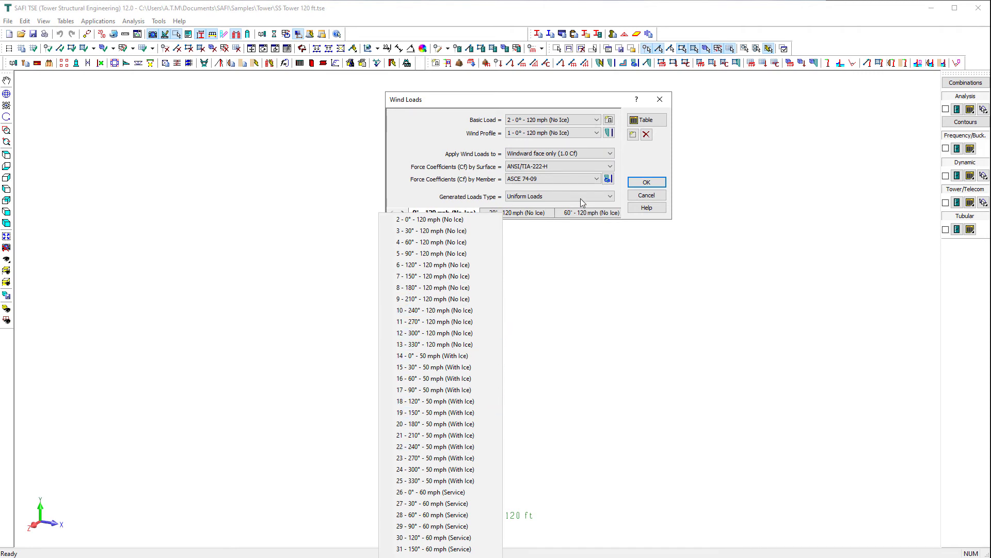
click(655, 165)
click(663, 199)
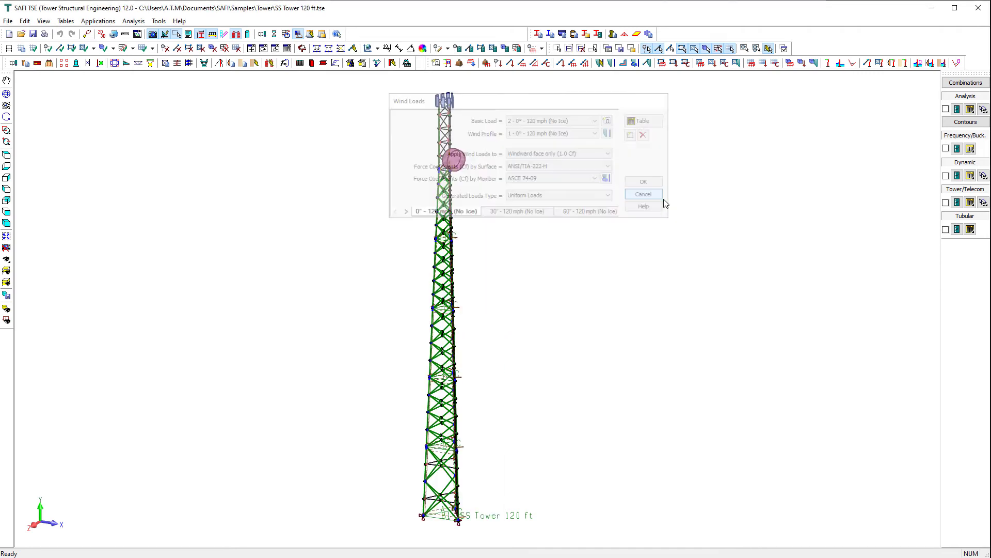
click(839, 65)
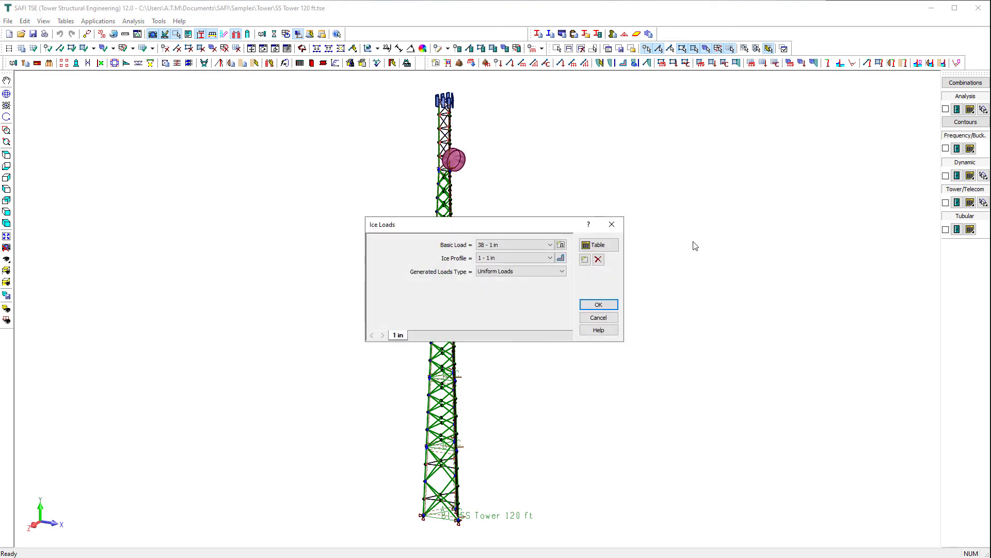
click(599, 318)
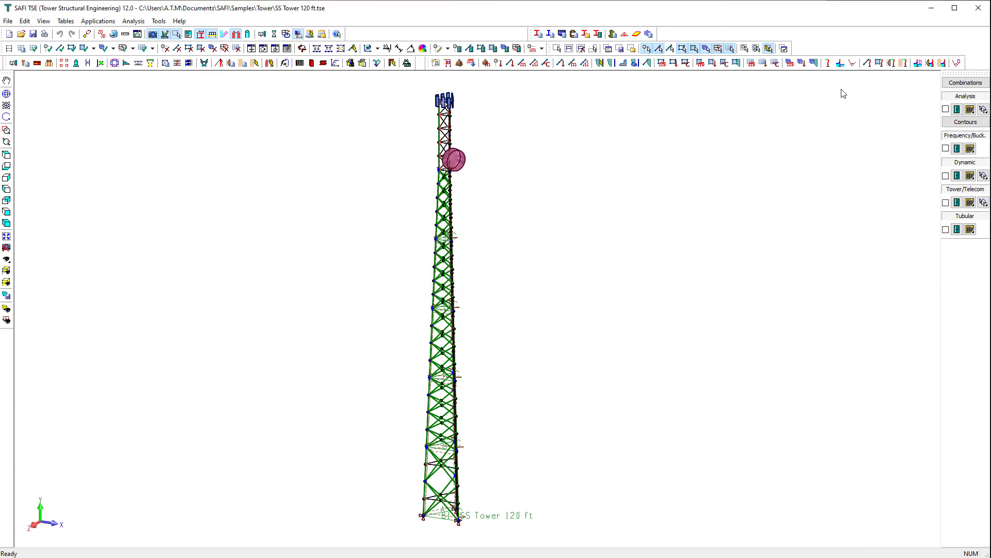
Examine the surface wind loads table for basic load 2 - 0° - 120 mph (No Ice) on the whole structure.
click(879, 64)
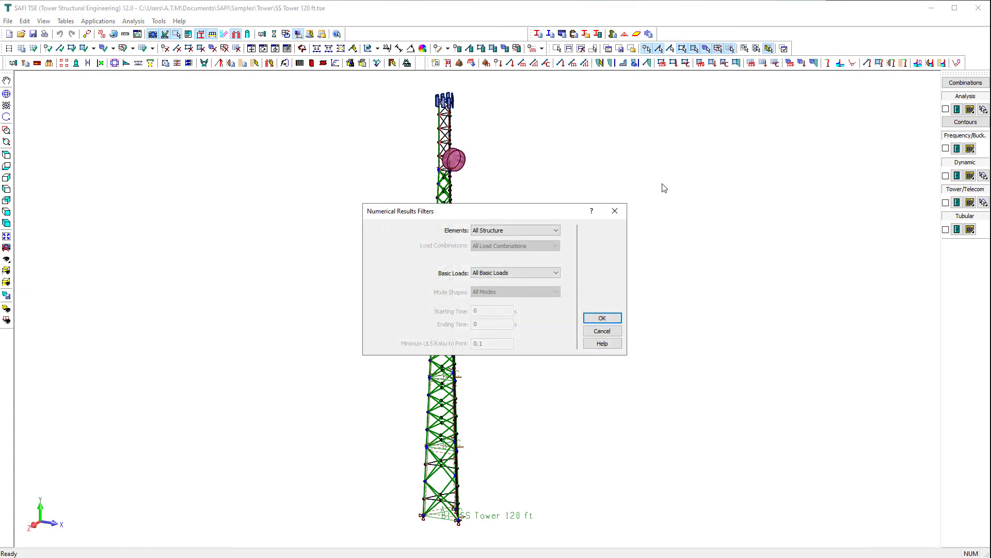
click(528, 278)
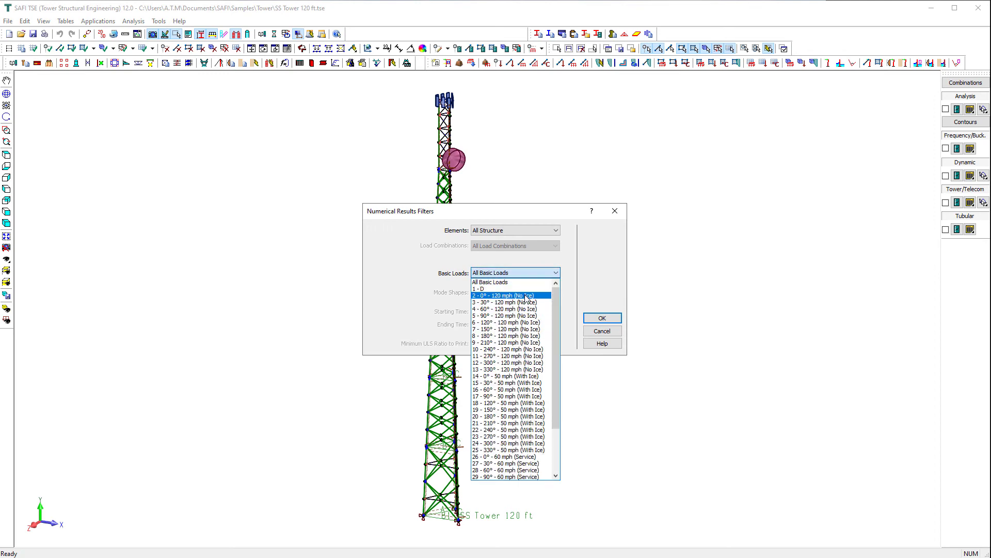
click(525, 296)
click(602, 319)
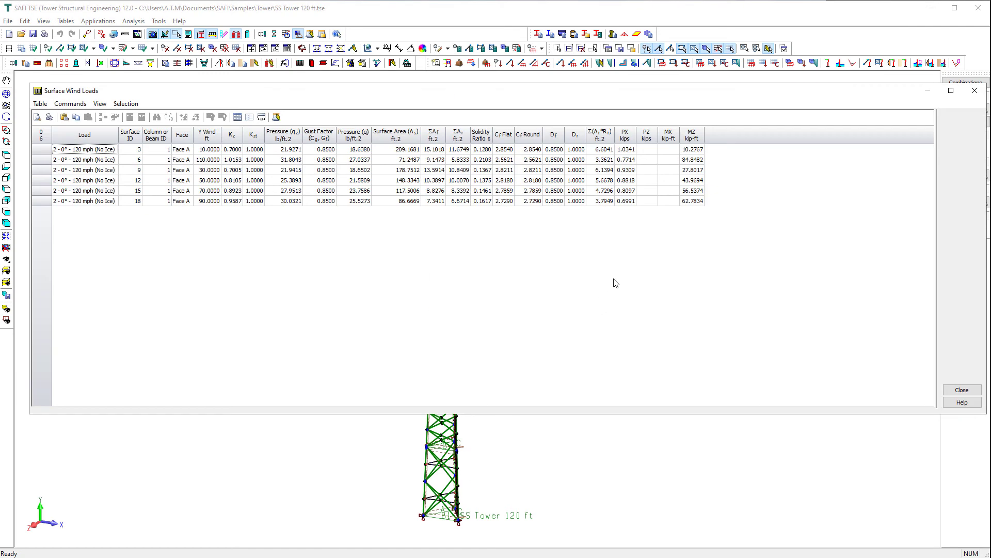
click(960, 389)
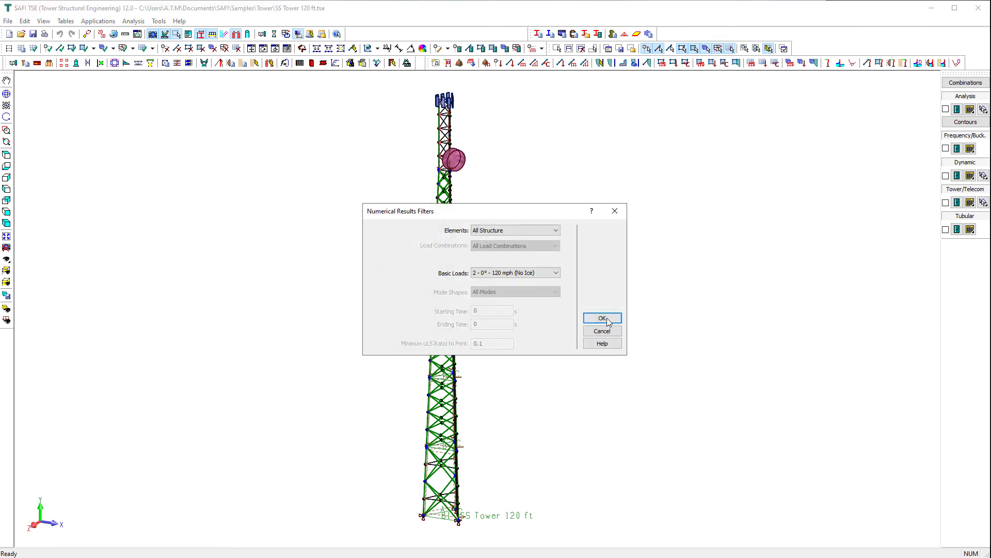
Examine the antenna wind loads table for basic load 14 - 0° - 50 mph (With Ice).
click(516, 273)
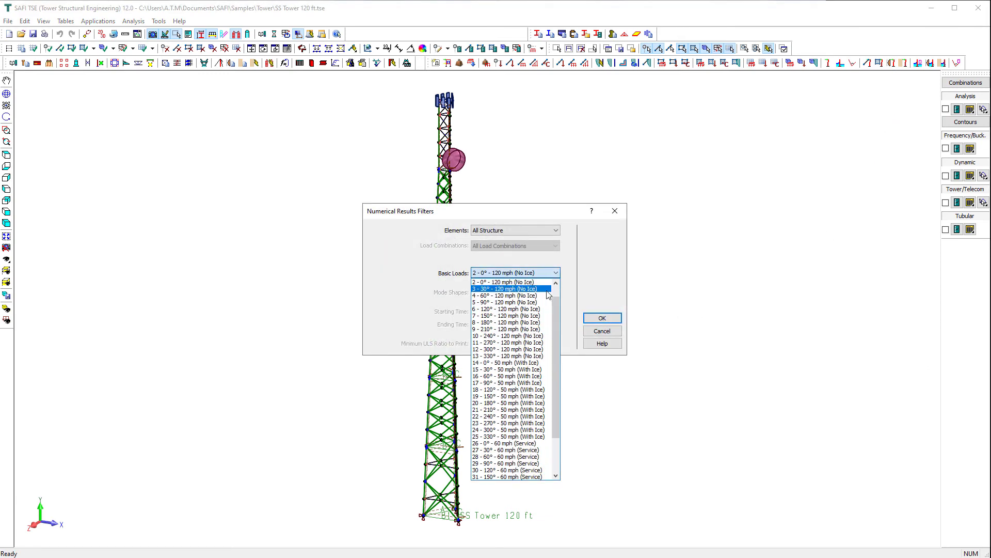
click(532, 362)
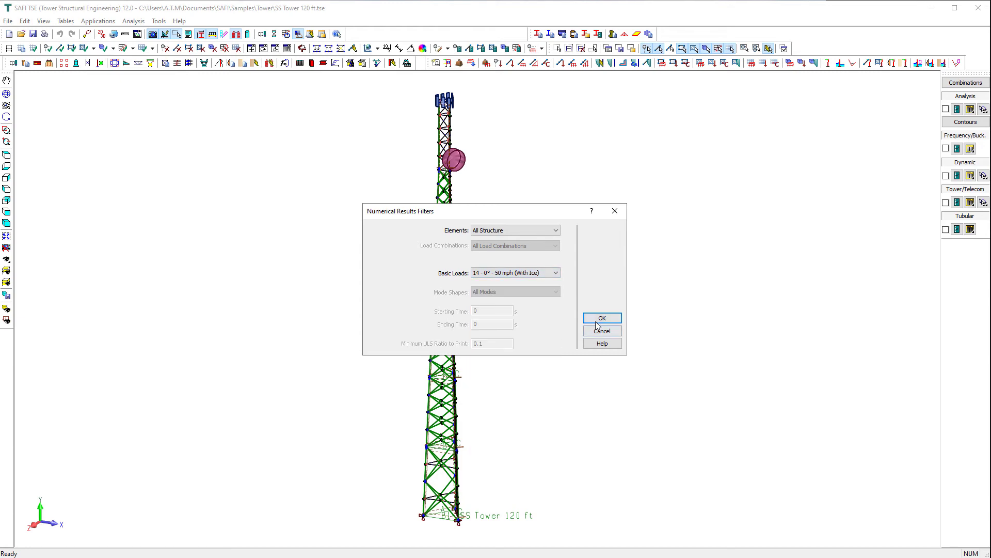
click(597, 319)
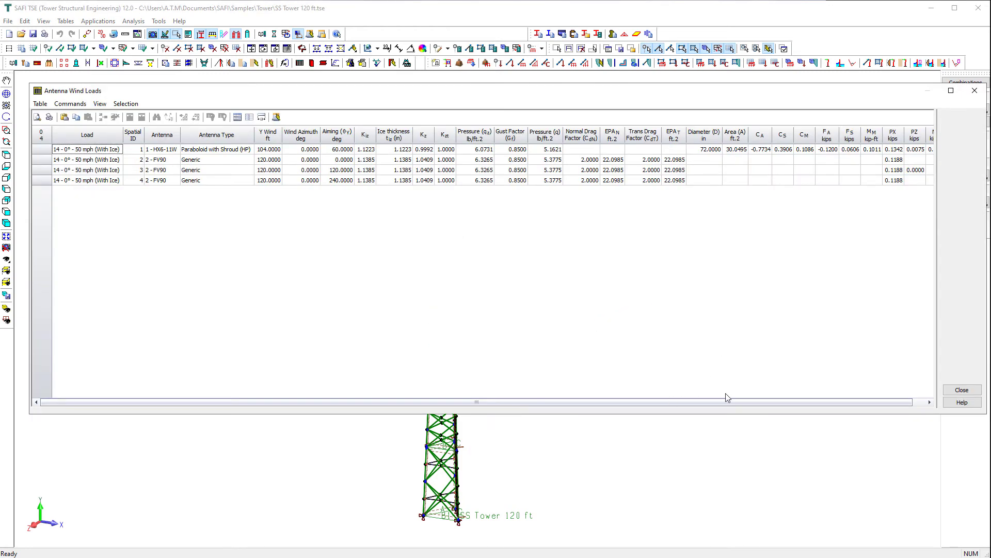
click(955, 391)
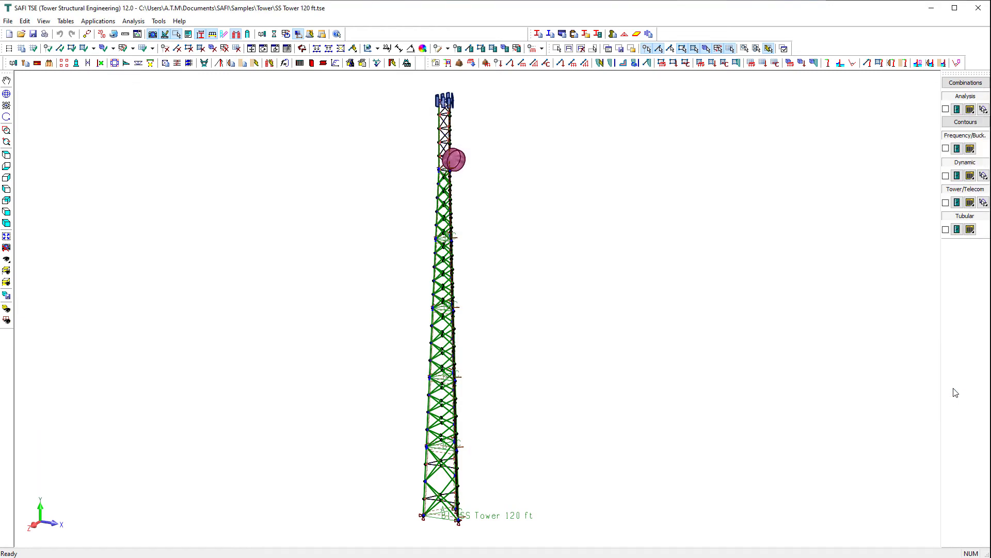
Examine the linear attachment wind loads table for basic load 3 - 30° - 120 mph (No Ice).
click(903, 63)
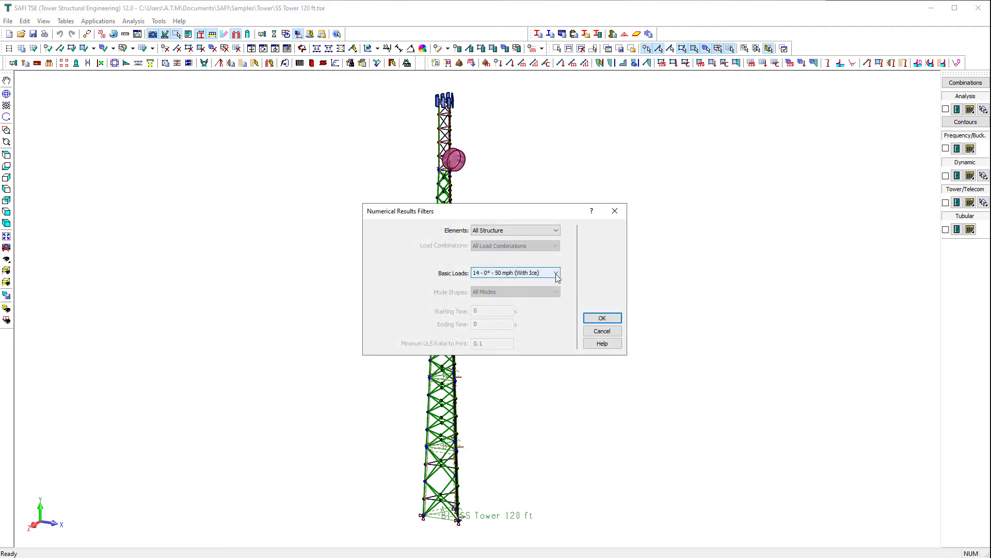
click(556, 274)
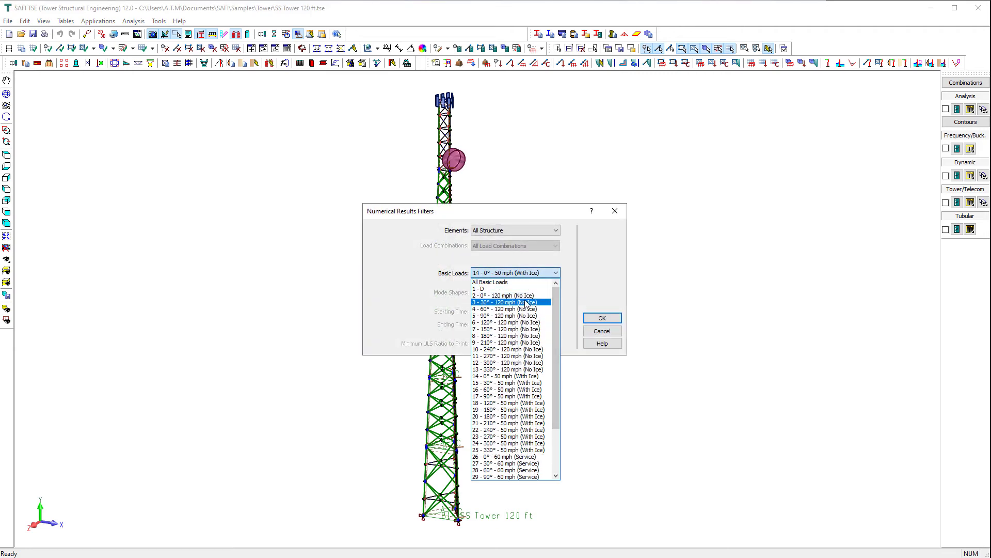
click(525, 302)
click(588, 317)
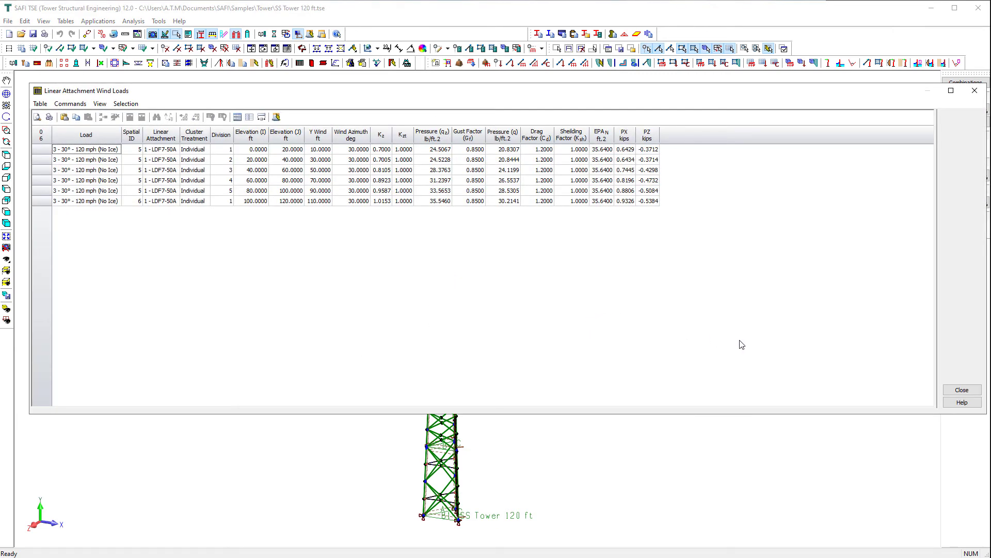
click(960, 390)
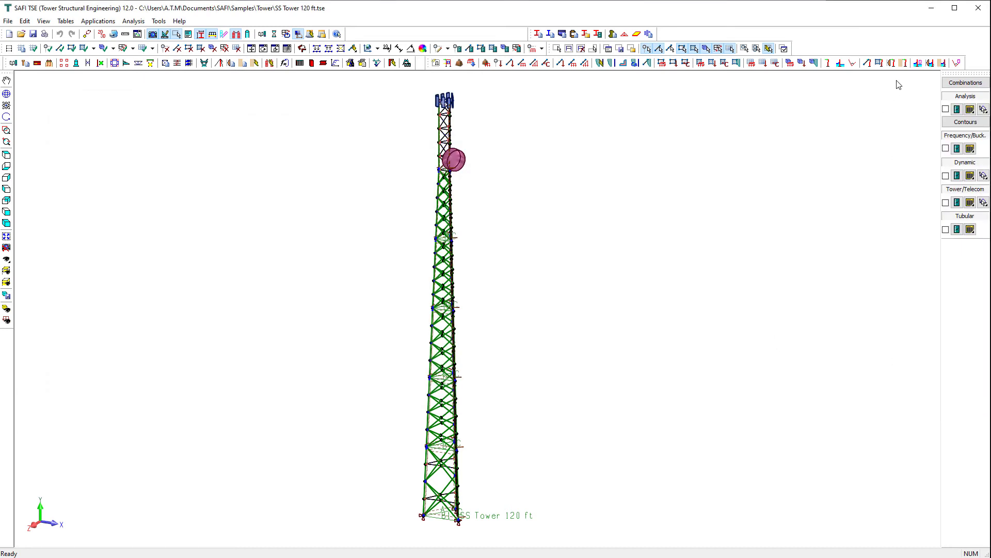
Examine the member ice loads table for all basic loads on the whole structure.
click(920, 63)
click(555, 273)
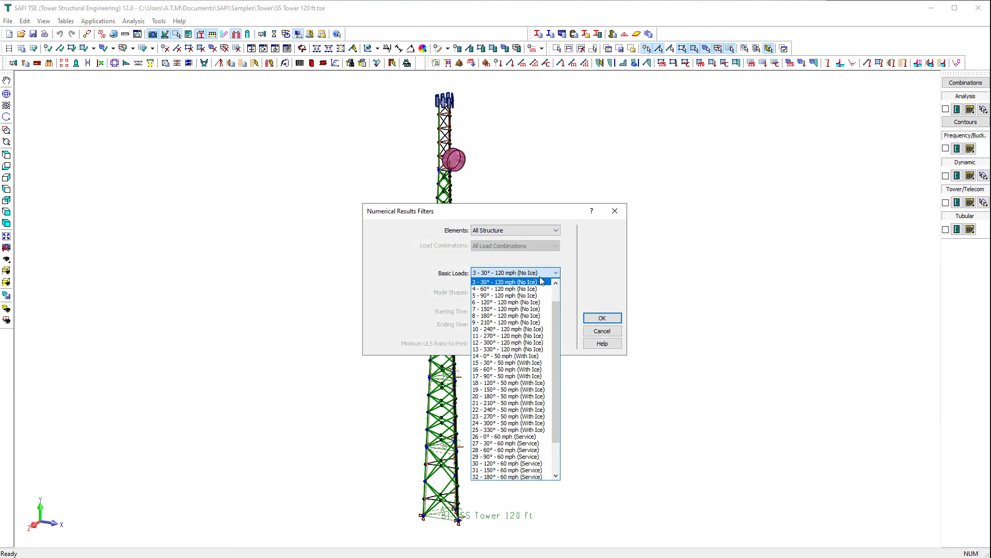
scroll(557, 296, up, 2)
click(507, 282)
click(602, 318)
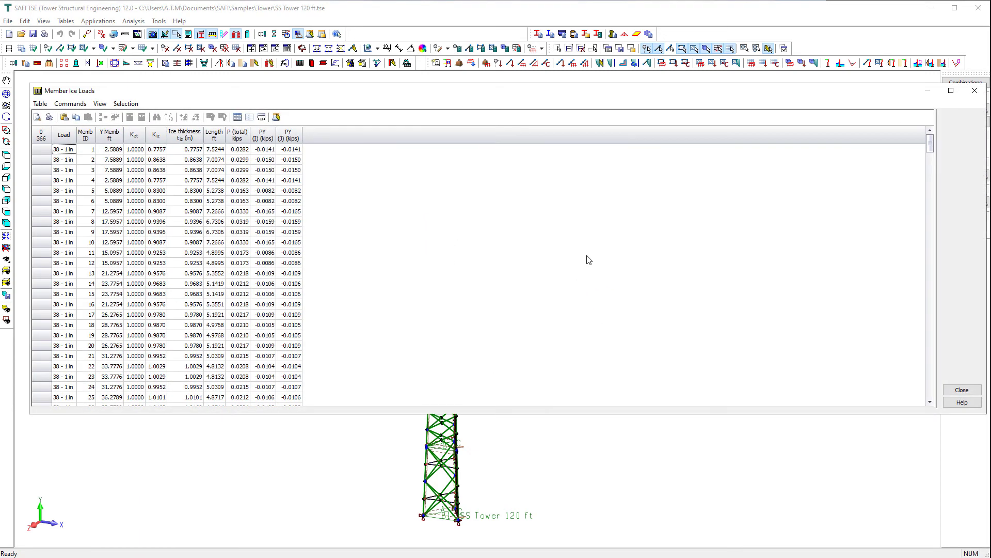
click(962, 389)
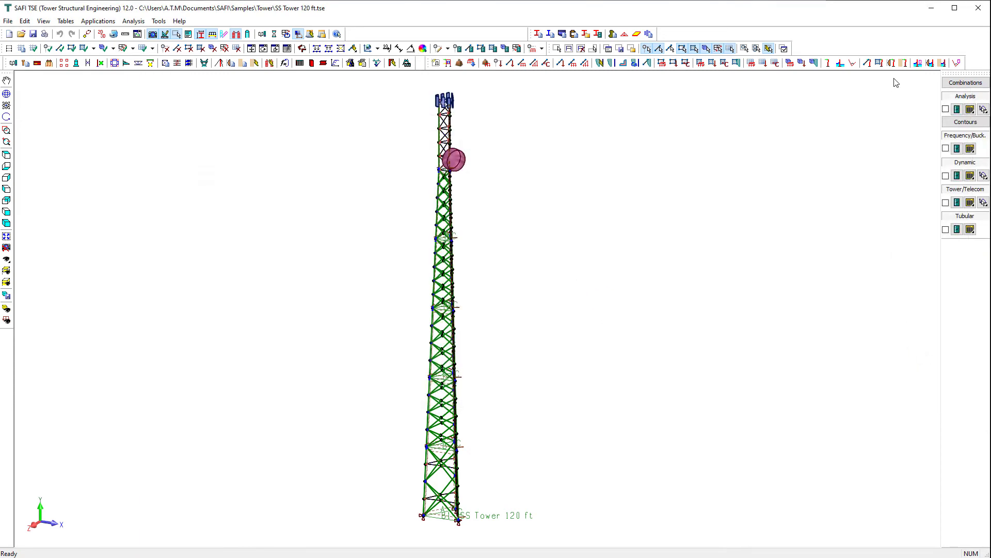
Examine the antenna ice loads and linear attachment ice loads tables for all basic loads.
click(930, 63)
click(602, 318)
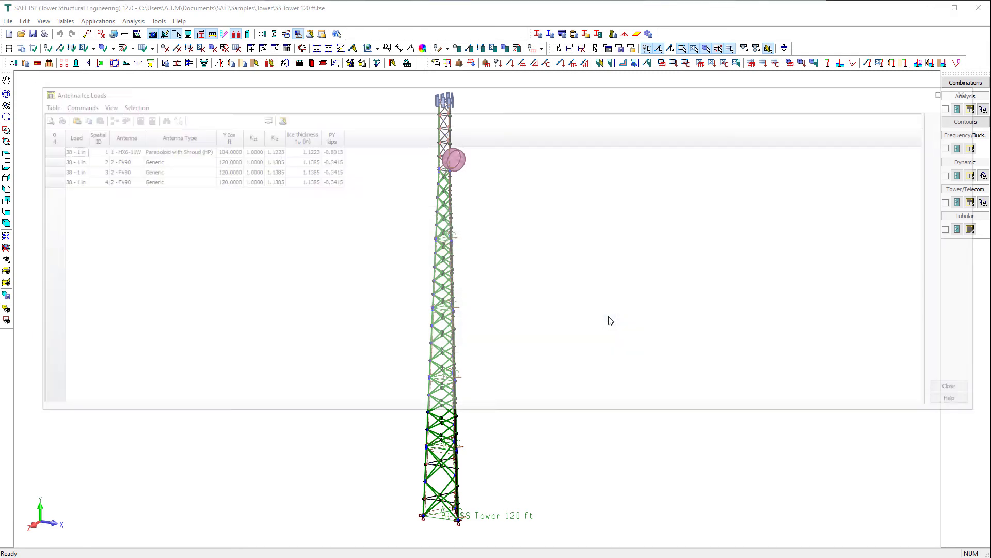
click(961, 389)
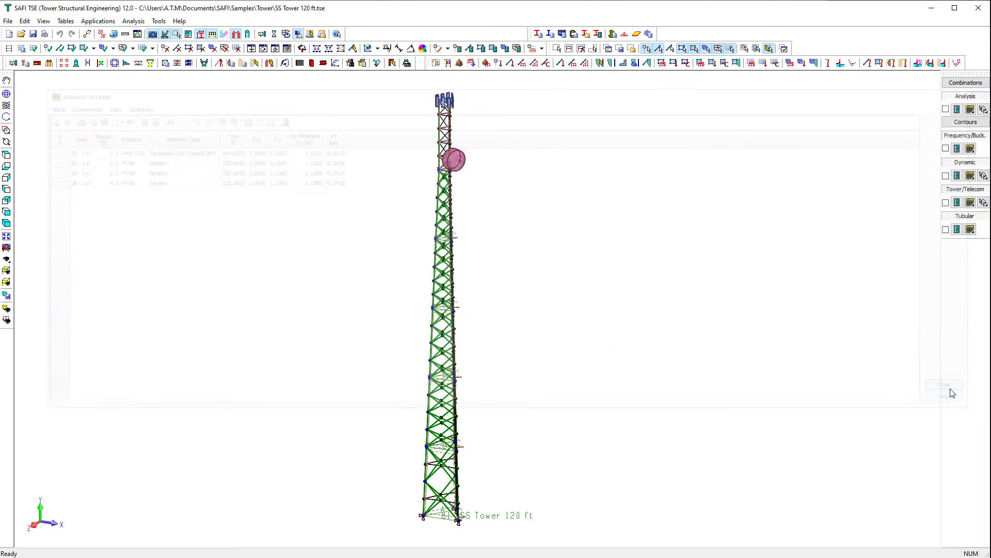
click(930, 63)
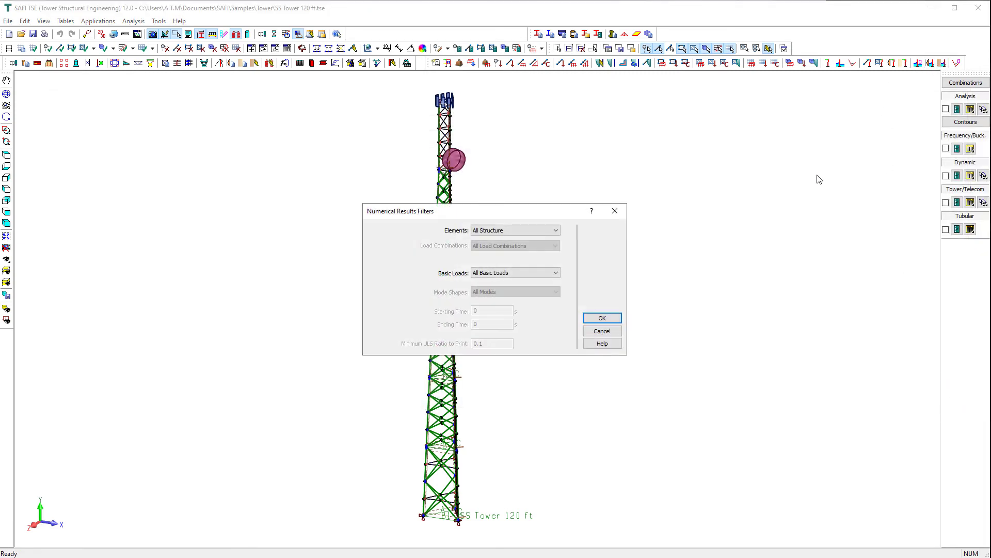
click(595, 317)
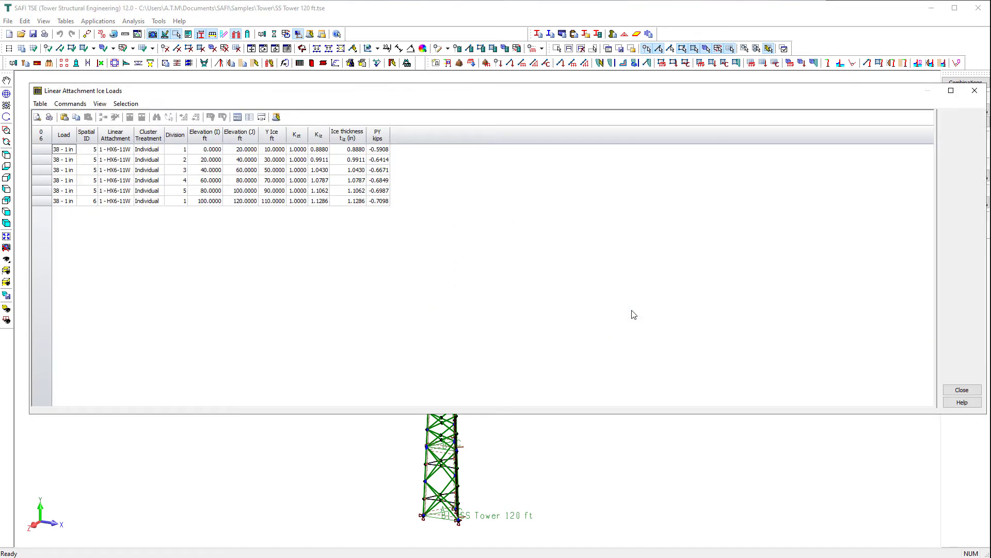
click(961, 390)
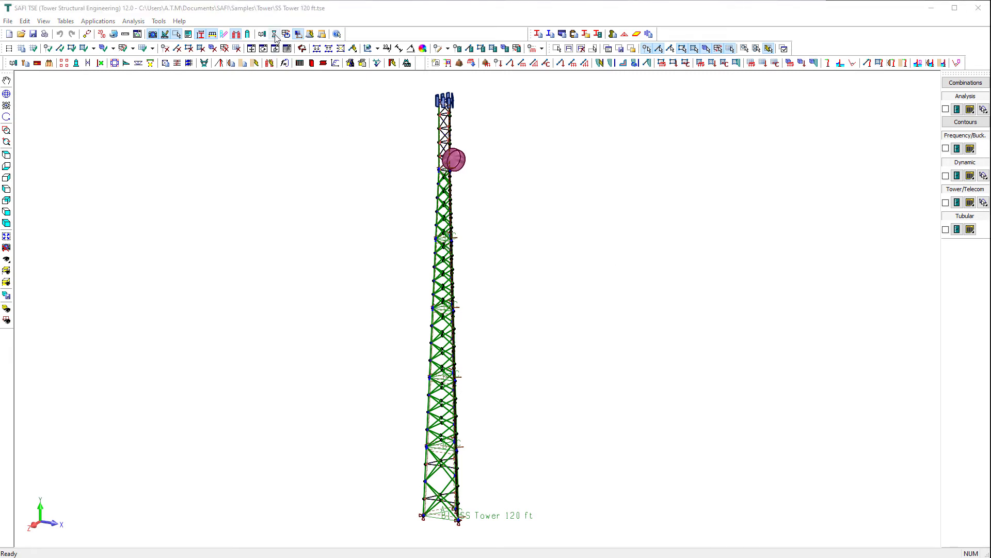
Run a Static Linear analysis with Verification - Tower/Telecom (TIA-222-H) design, saving the model changes first.
click(275, 35)
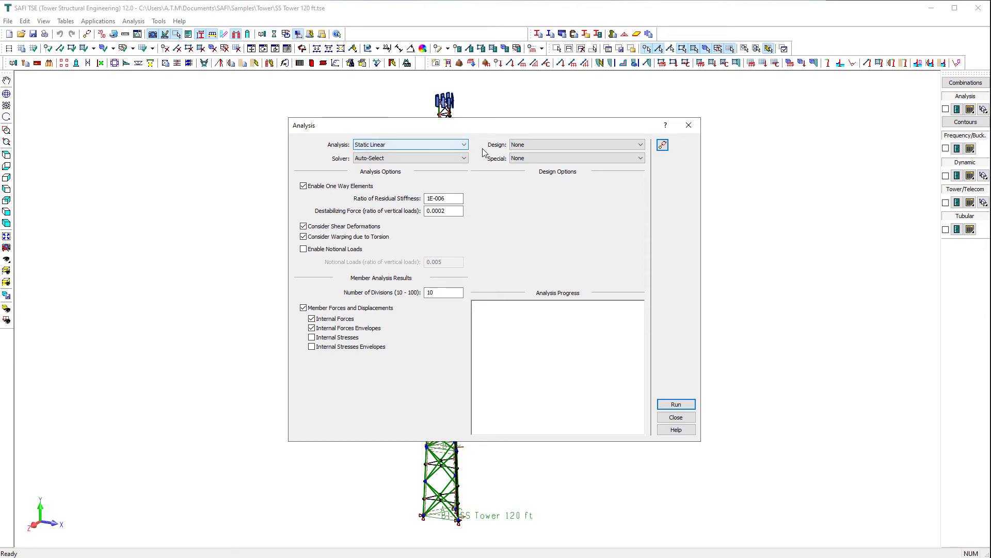
click(567, 145)
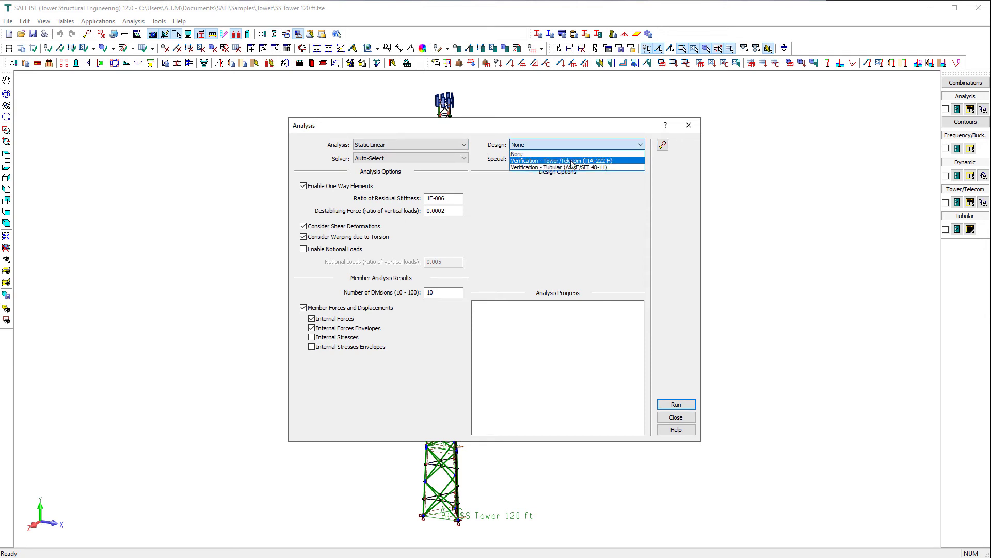
click(572, 161)
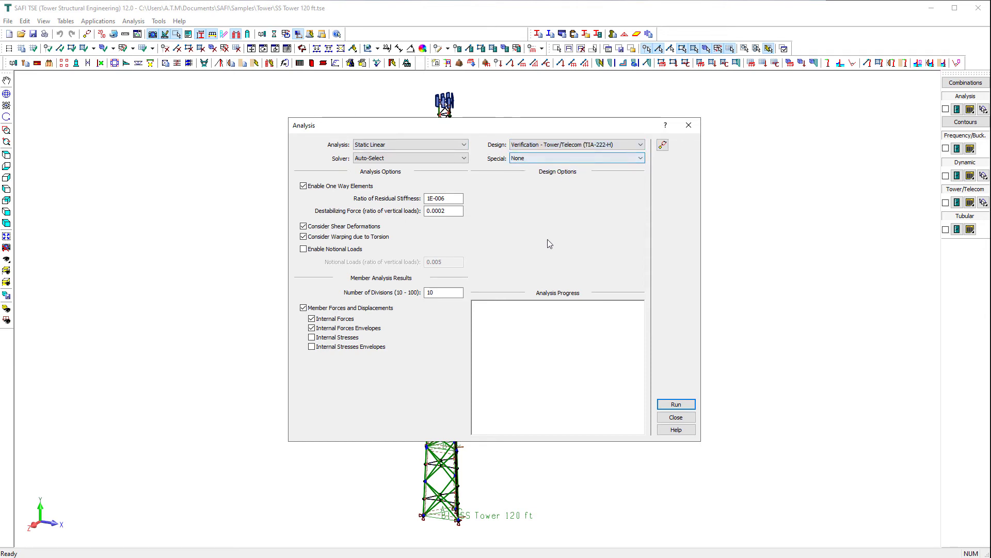
click(669, 405)
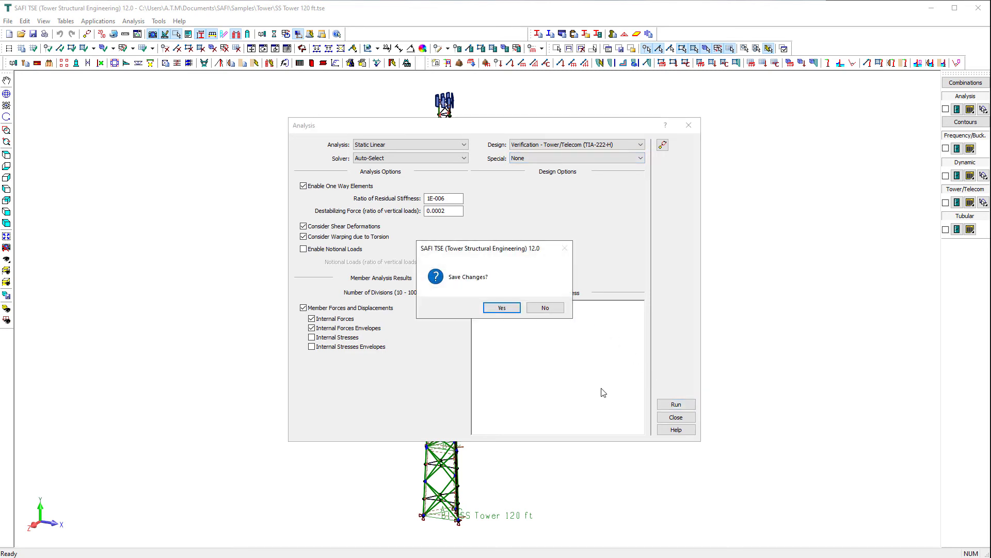
click(501, 308)
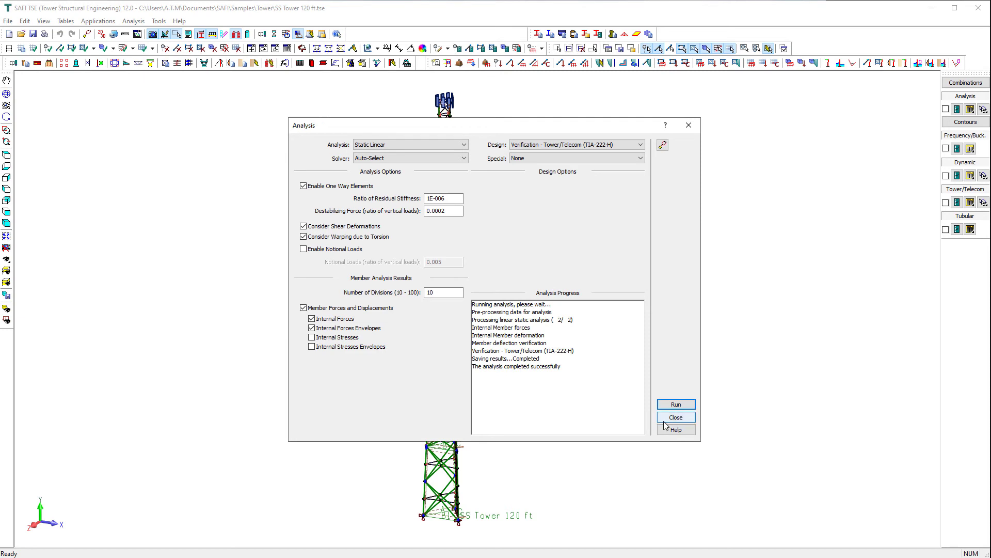
click(671, 418)
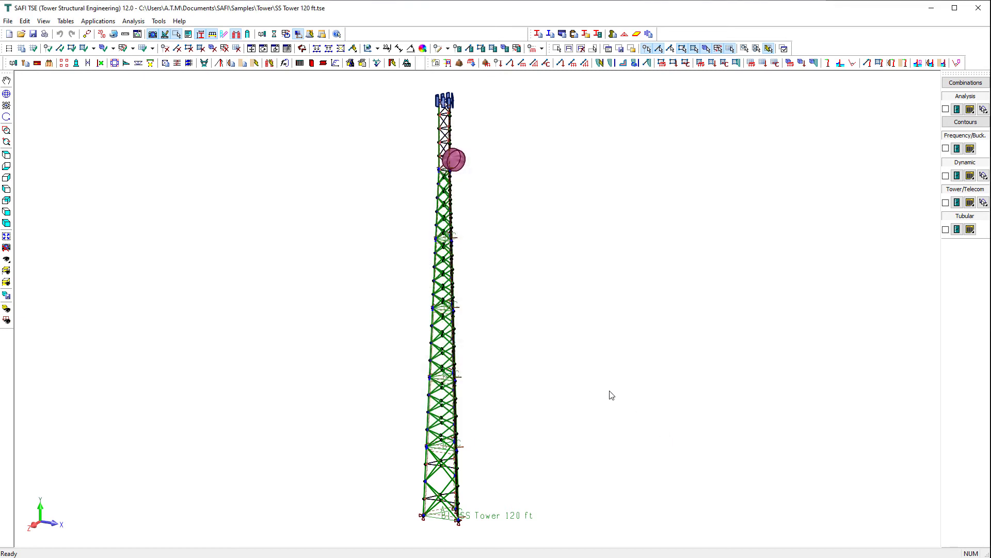
Try the ULS and SLS load combination filters, clear the selection and choose only combination 1 - 1.2D+Wo1 for display.
click(966, 83)
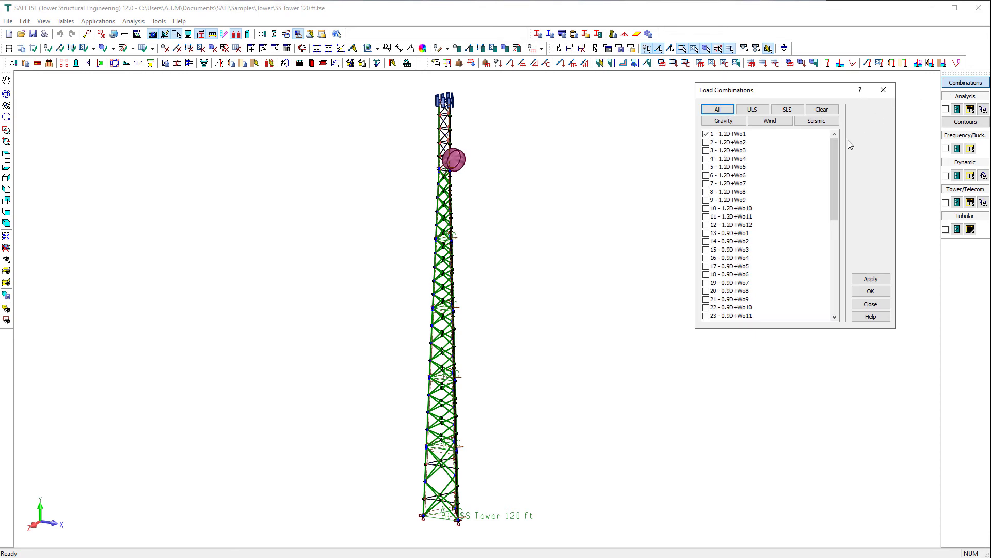
drag(837, 148, 859, 266)
click(759, 108)
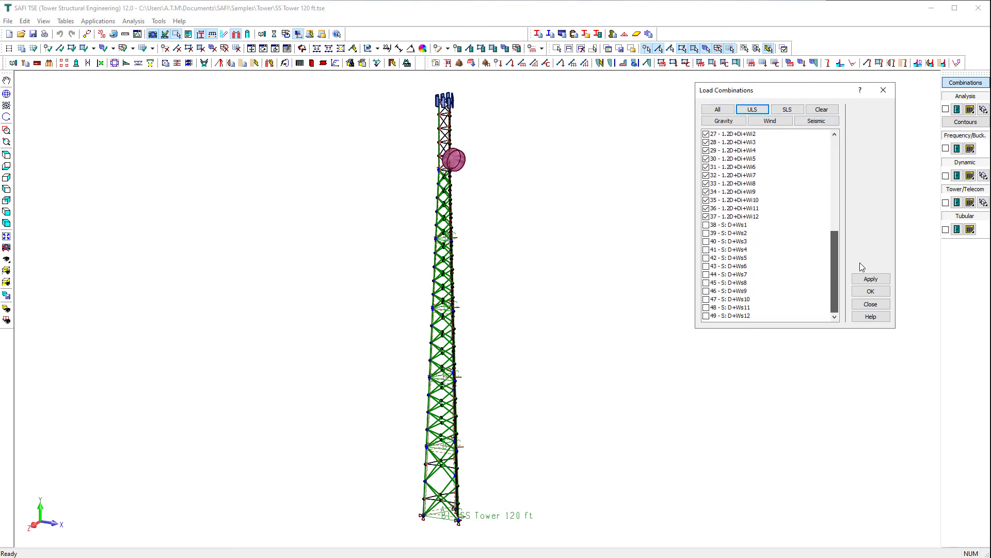
click(787, 109)
click(821, 110)
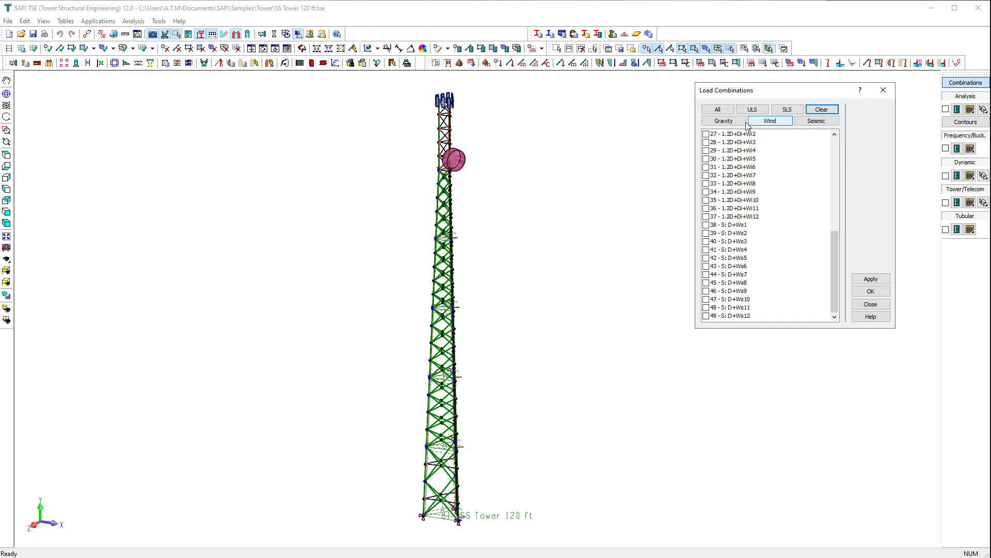
drag(835, 245, 831, 165)
click(706, 134)
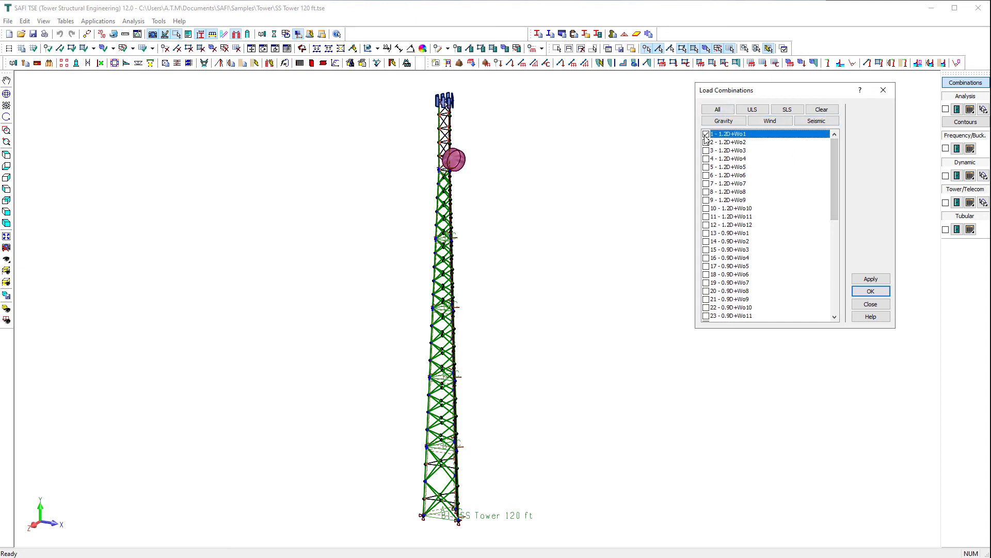
click(870, 290)
Turn on the static analysis results display and show the axial force Fx instead of the internal deformations.
click(946, 109)
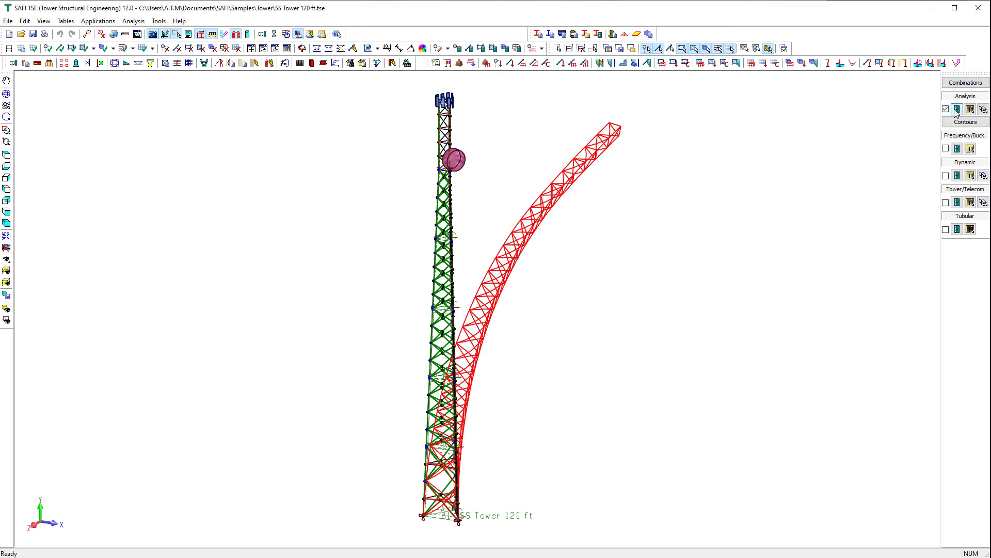
click(957, 109)
drag(820, 139, 848, 110)
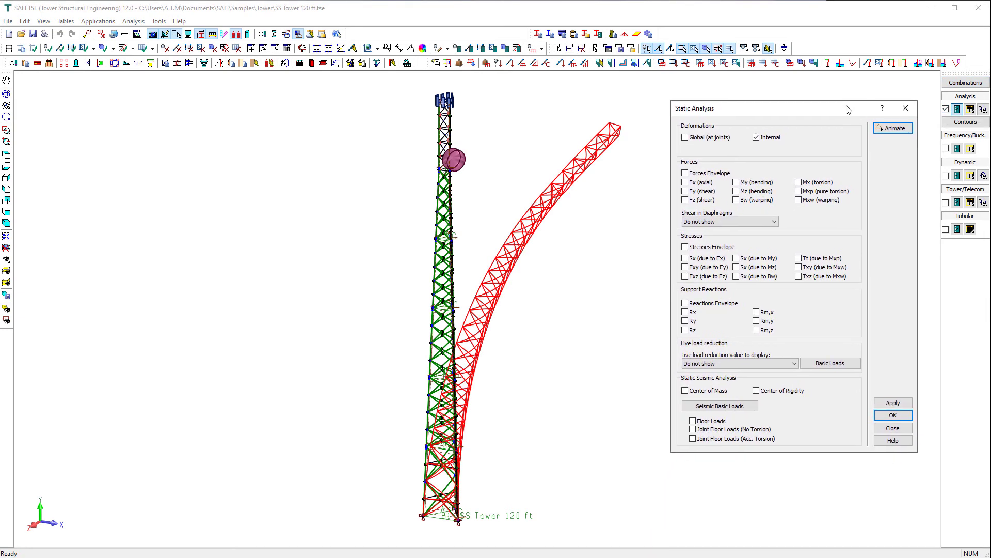
click(756, 138)
click(888, 402)
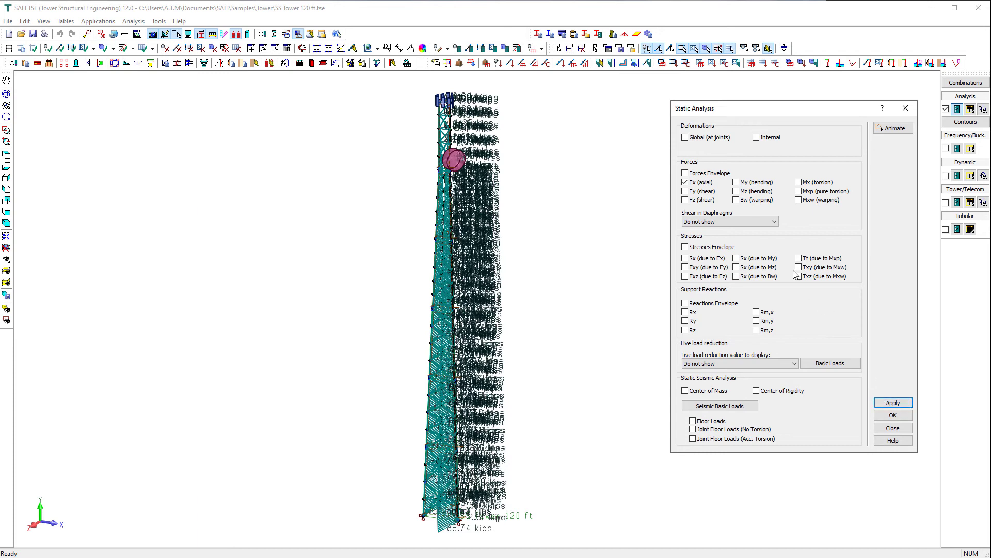
Replace the Fx display with internal deformations, show support reactions Rx, Ry and Rz, and inspect them at the tower base.
click(685, 183)
click(893, 405)
click(686, 312)
click(686, 321)
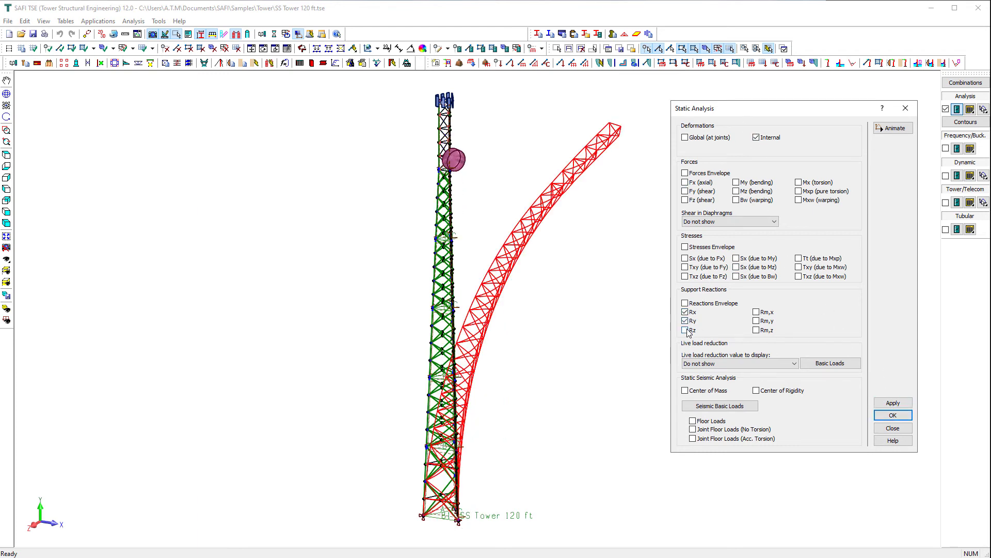
click(893, 402)
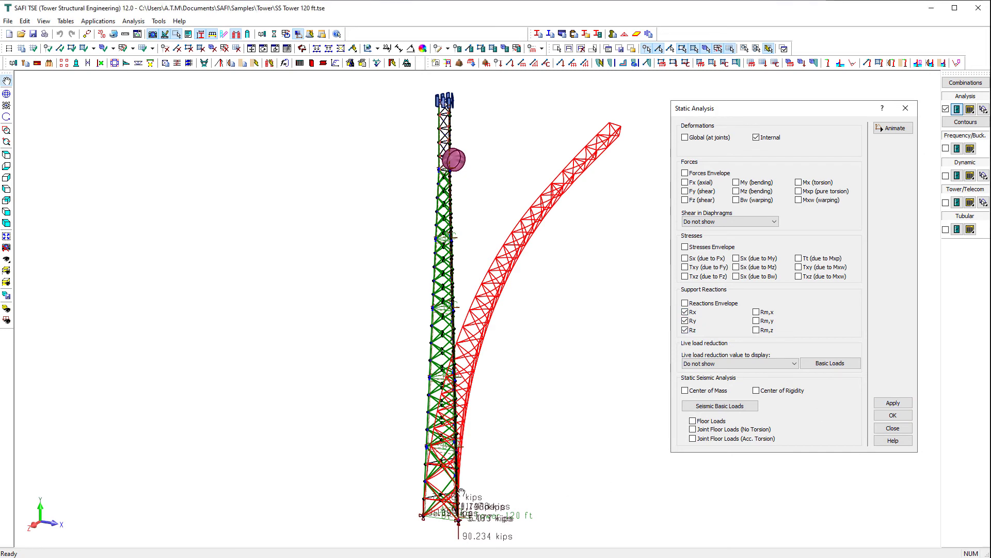
scroll(472, 351, up, 3)
scroll(472, 352, up, 4)
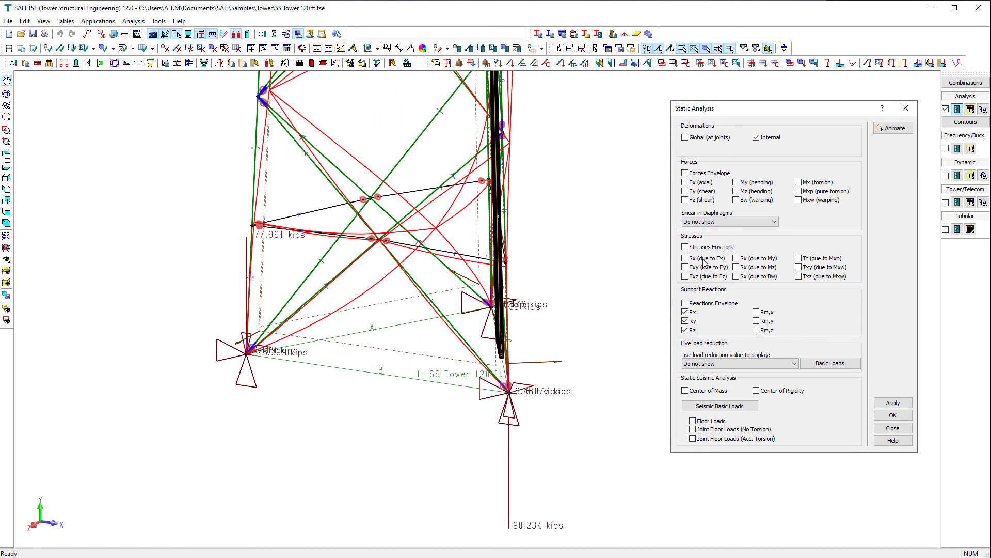
scroll(561, 300, down, 6)
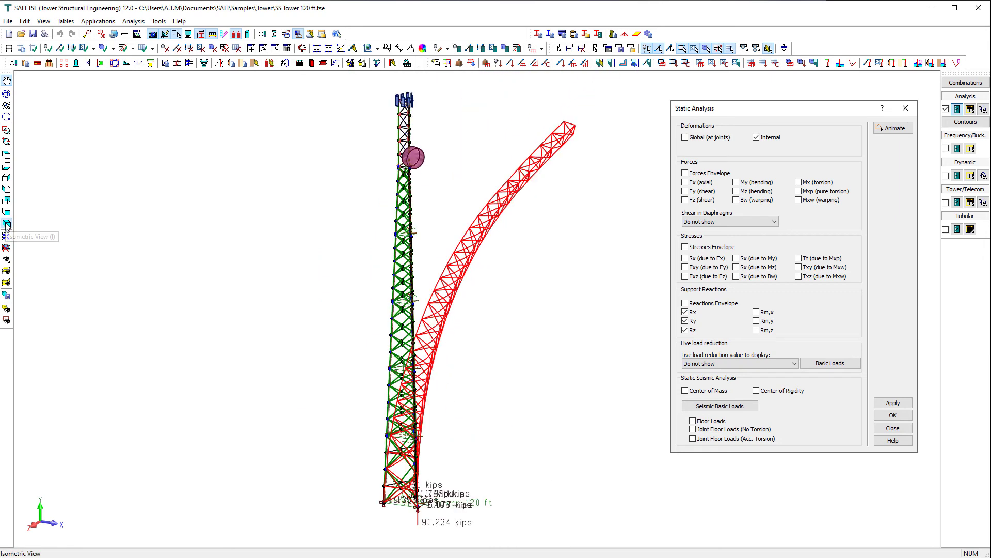
Animate the static deformation of the tower, stop the animation and accept the static results display settings.
click(898, 129)
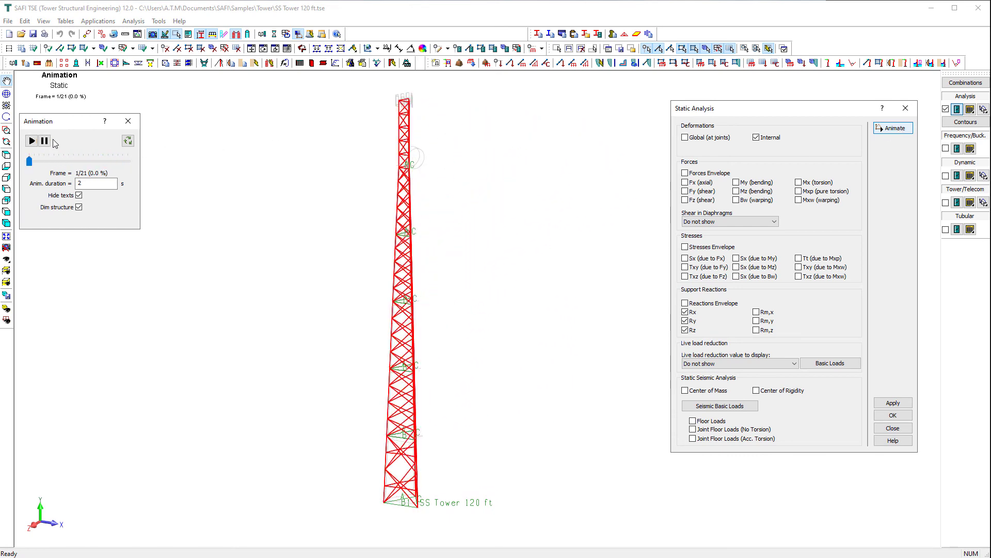
click(128, 121)
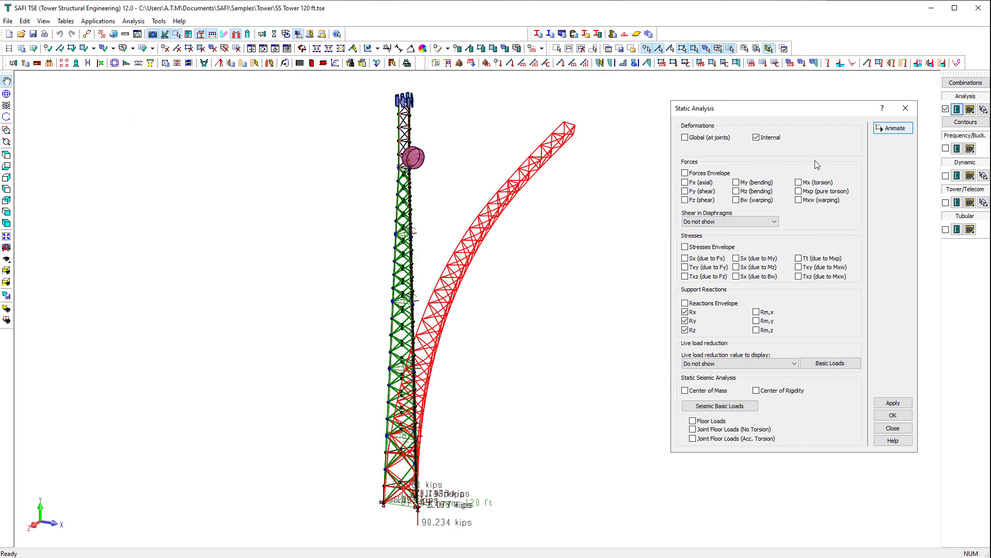
click(893, 415)
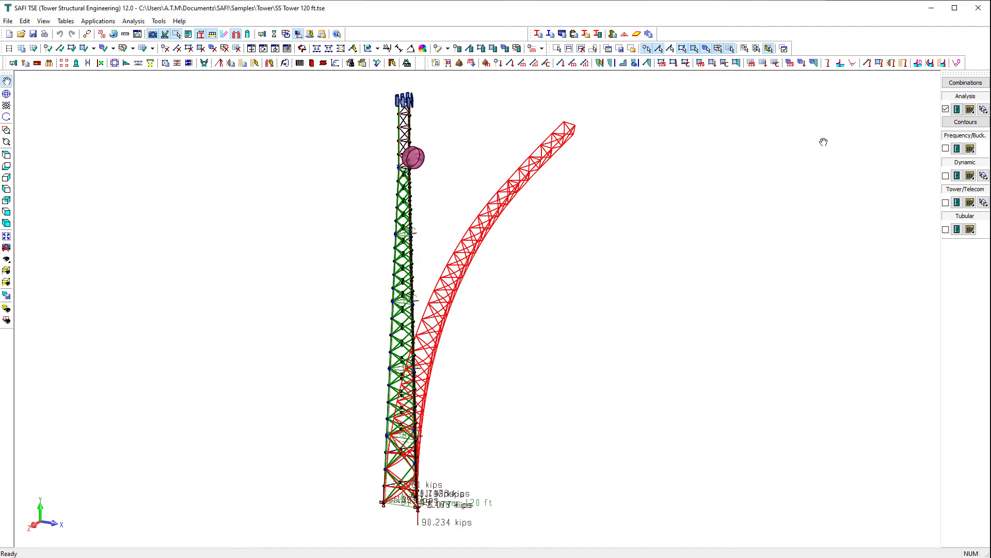
Examine the joint displacements of the whole structure as an envelope of all load combinations, sorting by vertical Y displacement.
click(970, 109)
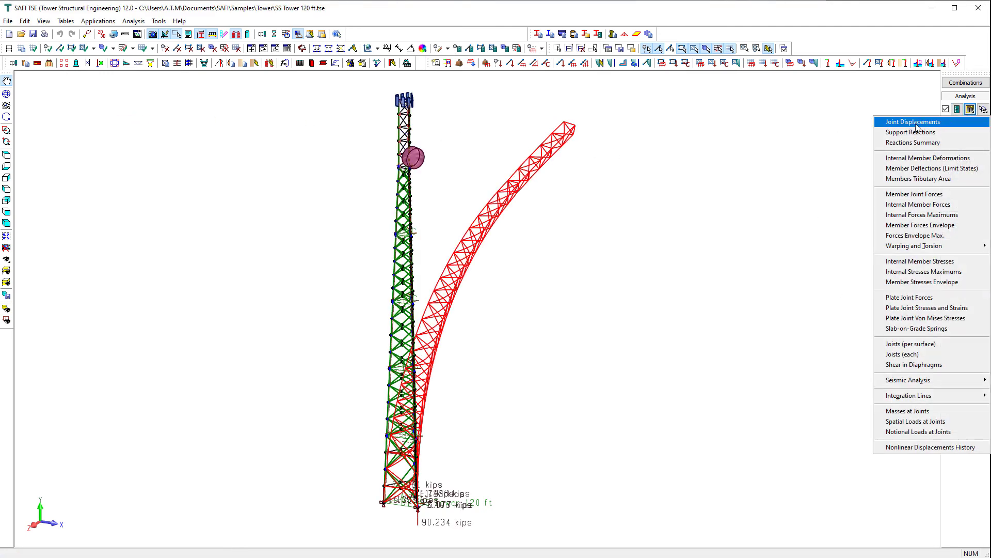
click(916, 124)
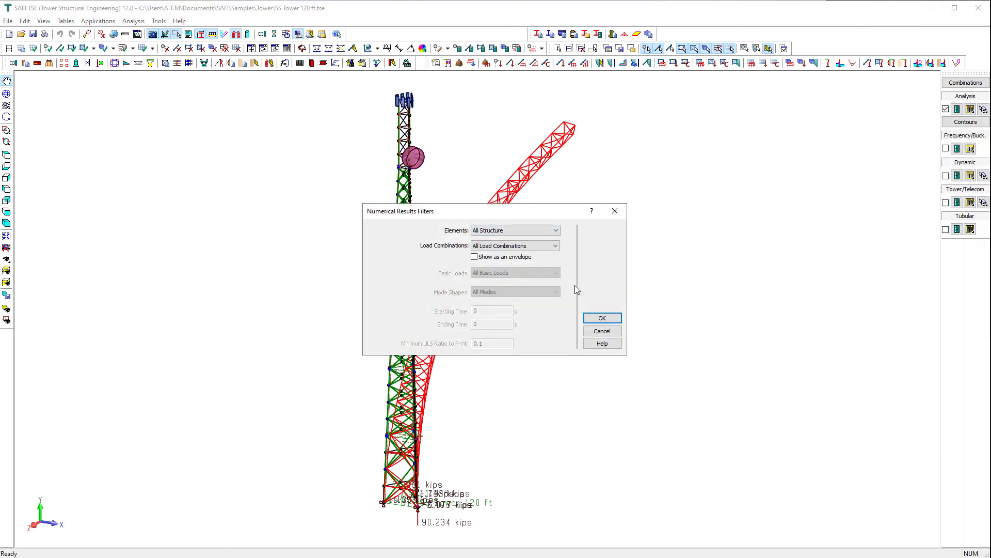
click(595, 317)
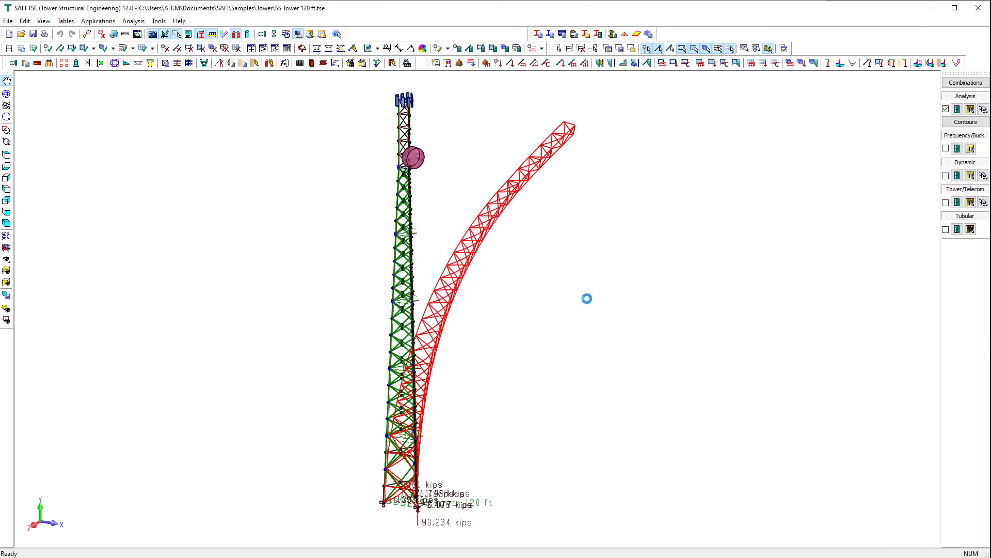
click(139, 136)
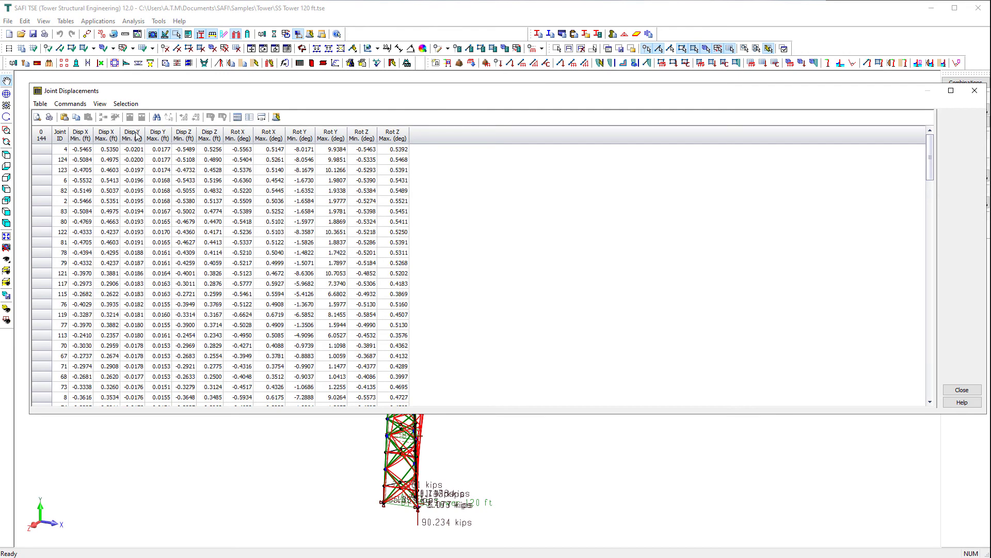
click(154, 135)
click(161, 137)
click(135, 136)
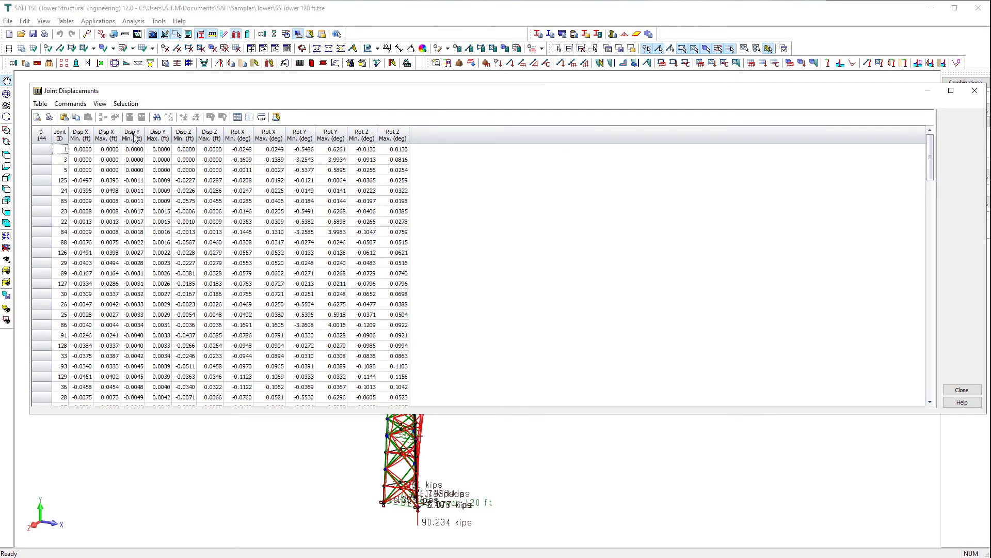
click(961, 390)
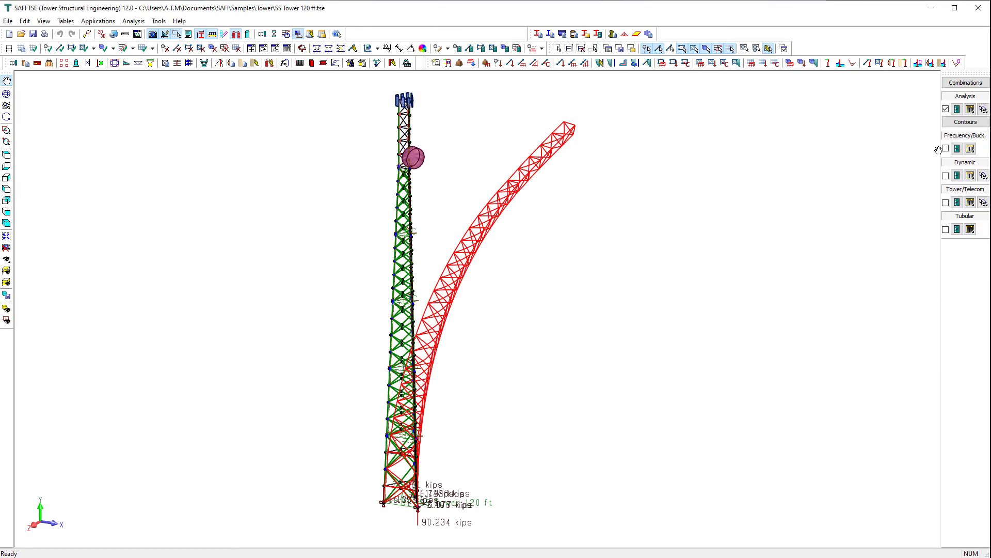
Examine the support reactions envelope for the whole structure and all load combinations, sorting the table by its RX and RY columns.
click(970, 109)
click(925, 133)
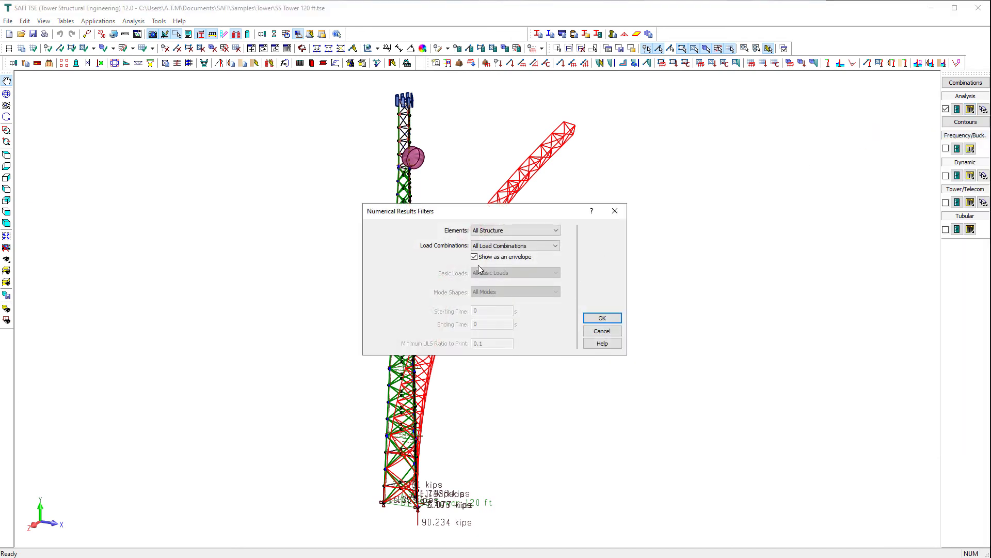
click(603, 318)
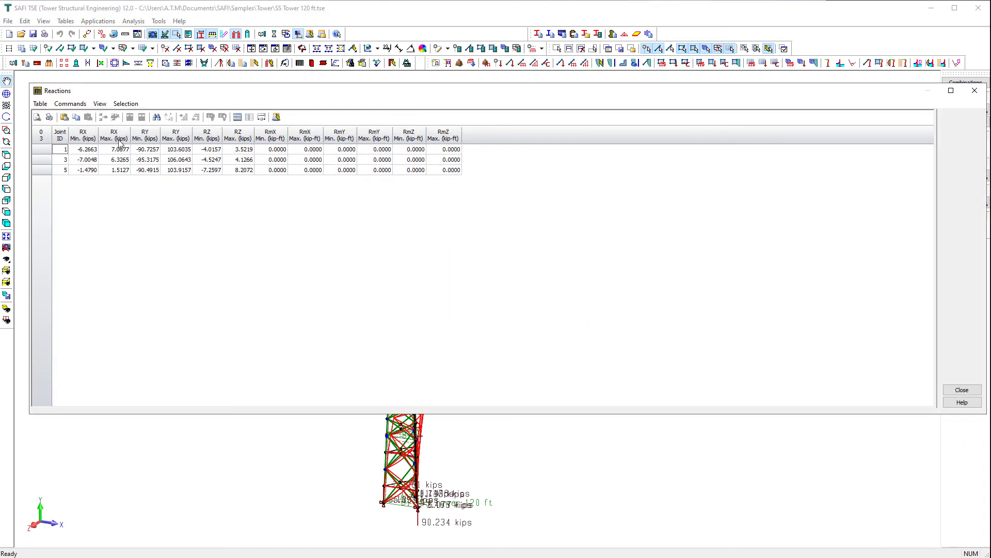
click(118, 139)
click(145, 137)
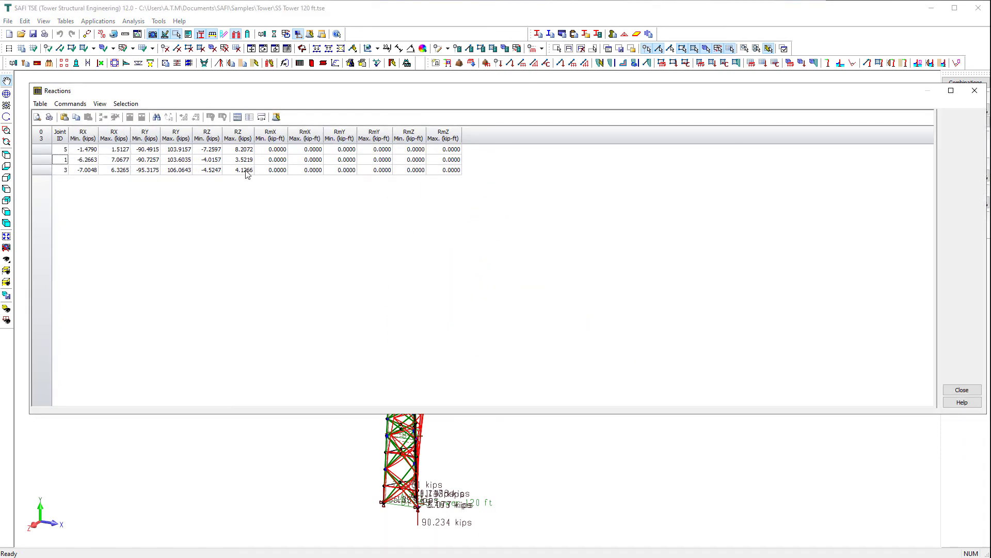
click(964, 389)
Review the reactions summary table down to the last load combination, 49 - S: D+Ws12.
click(971, 109)
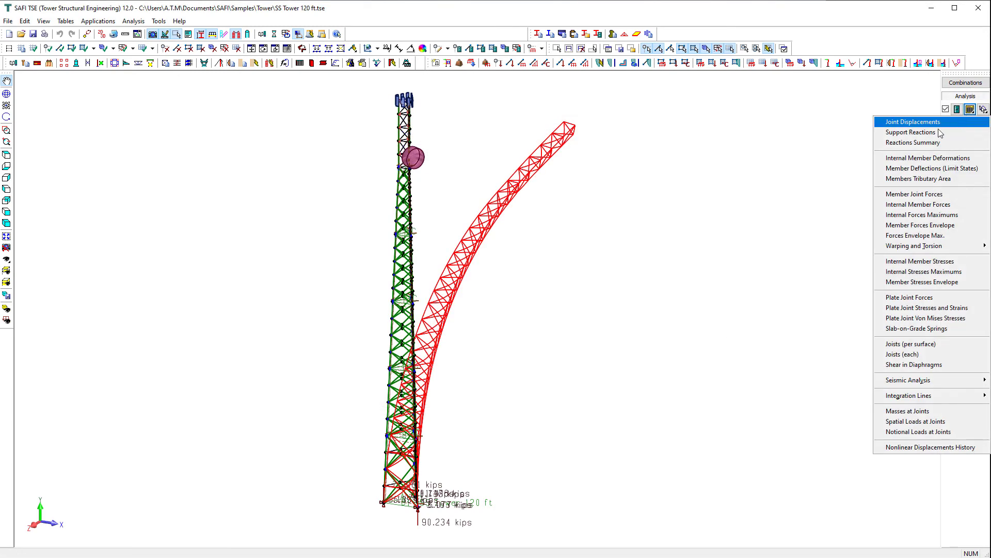
click(914, 142)
scroll(141, 198, down, 8)
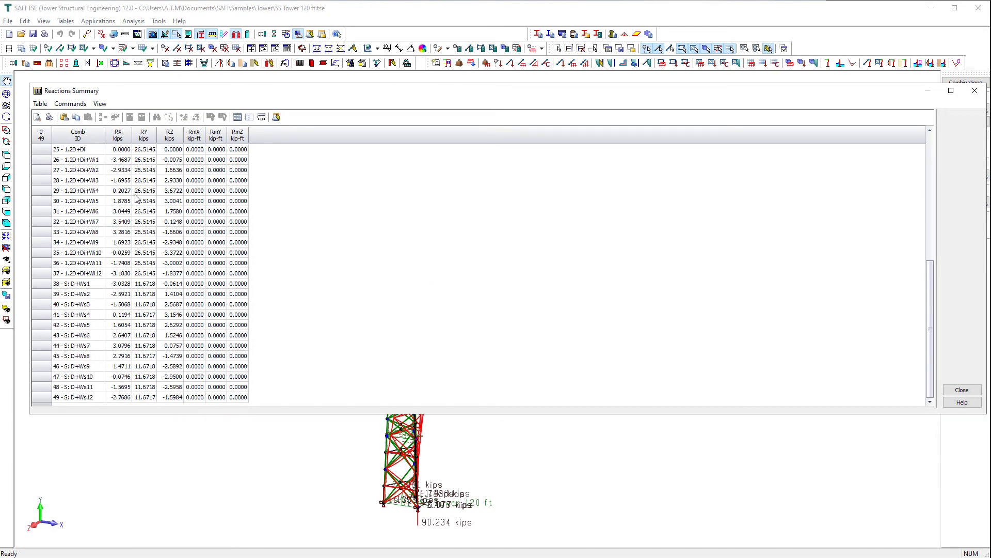
click(962, 390)
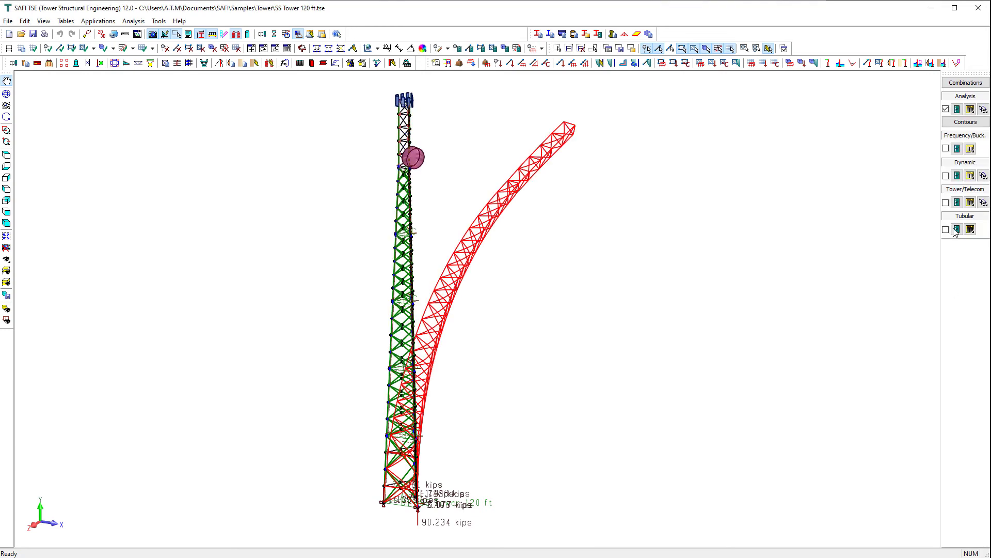
Graph the internal member deformations of the lower tower leg, physical member 172.
click(968, 110)
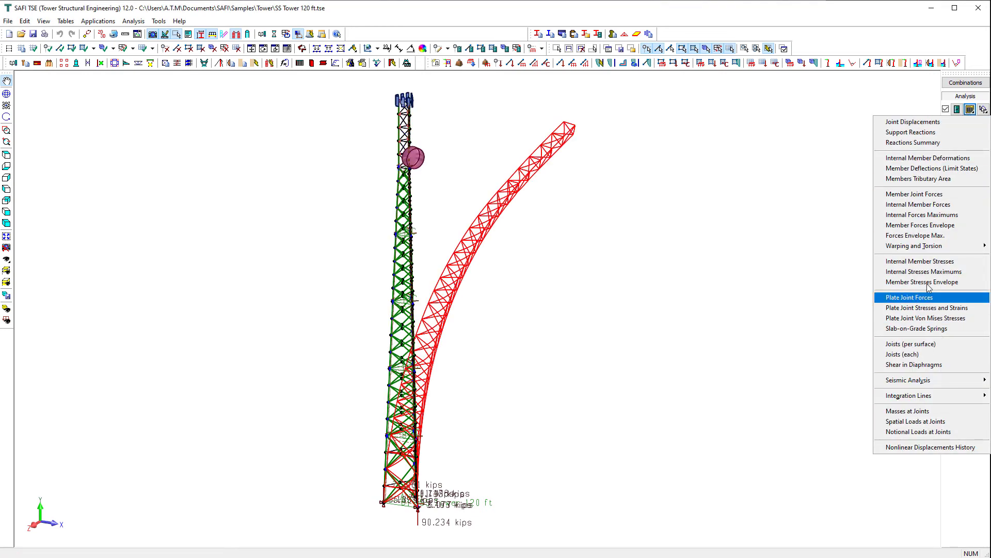
click(984, 110)
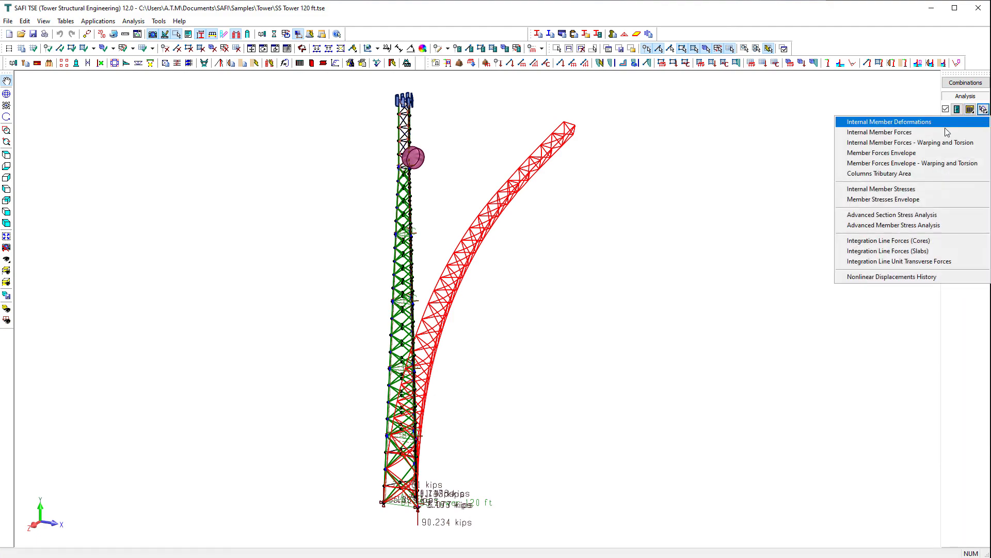
click(947, 132)
scroll(414, 497, up, 3)
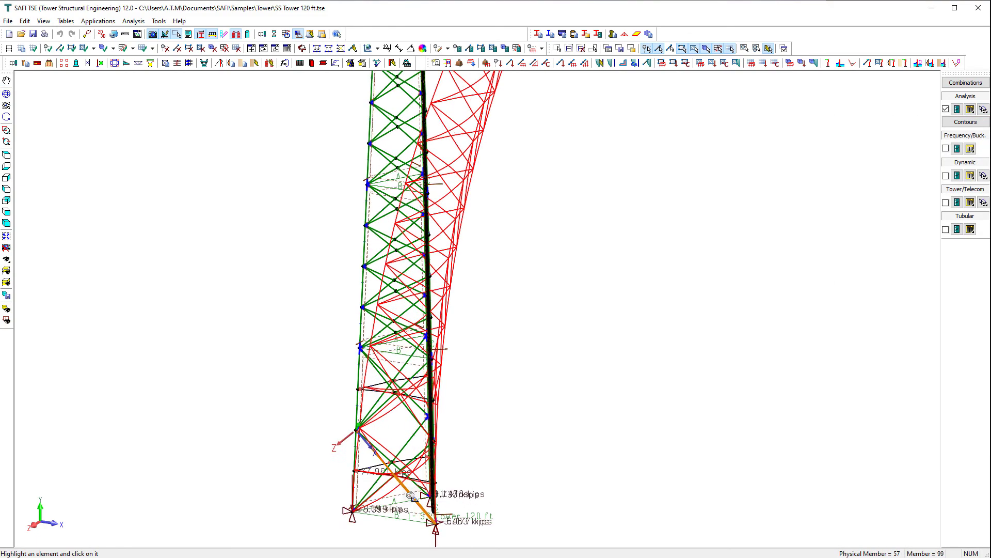
scroll(413, 497, up, 5)
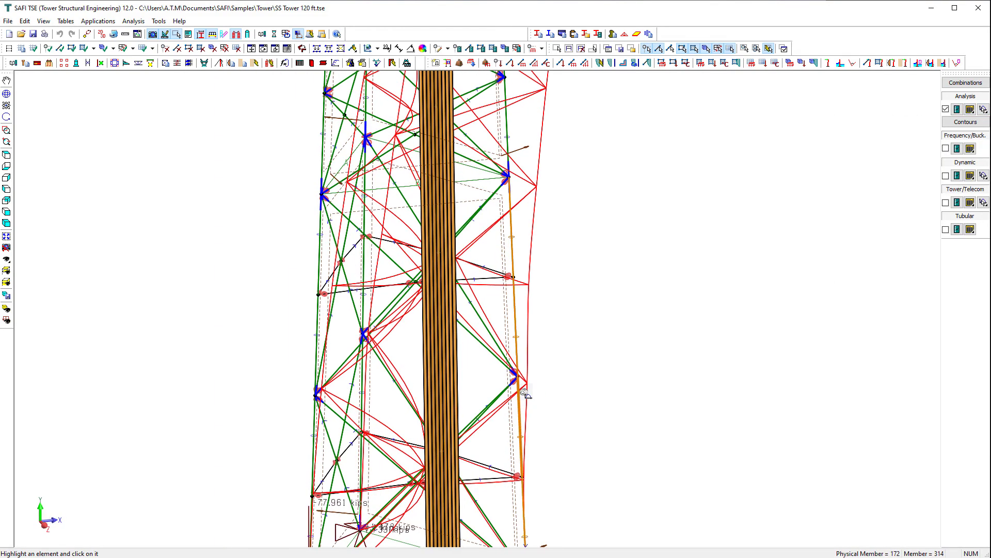
click(523, 376)
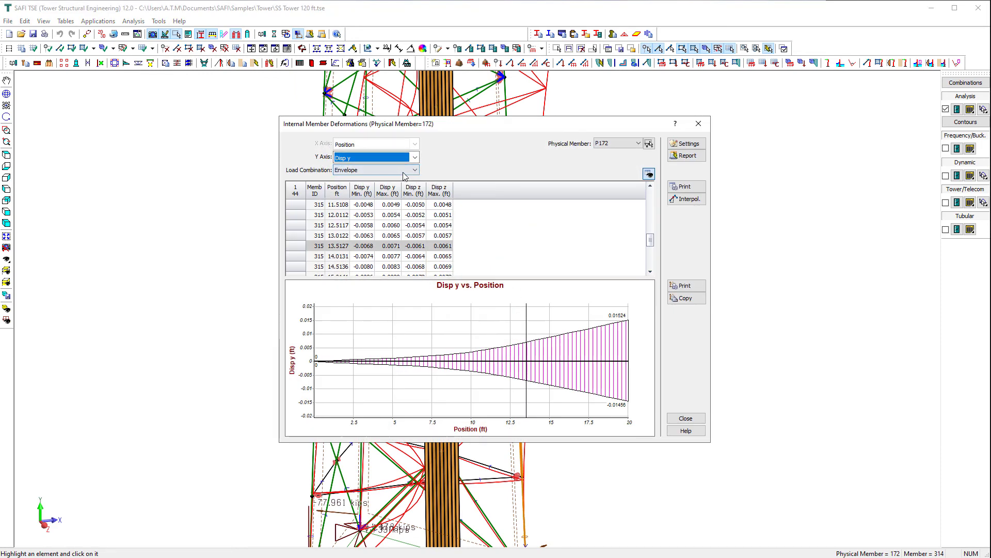
Review the leg's Disp y under combination 1 - 1.2D+Wo1 and its Disp z envelope, and close the deformation graph.
click(405, 171)
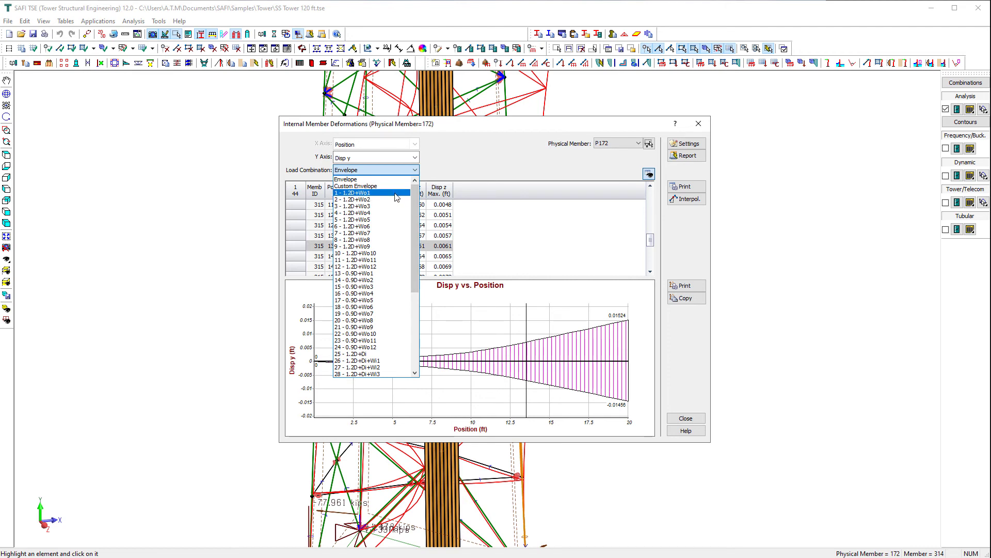
click(398, 193)
click(395, 171)
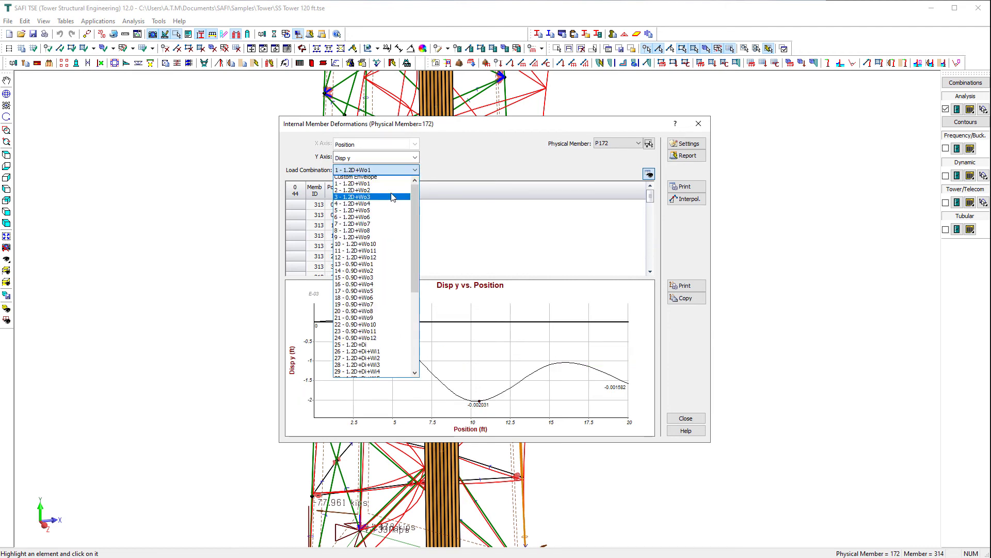
click(382, 179)
click(389, 158)
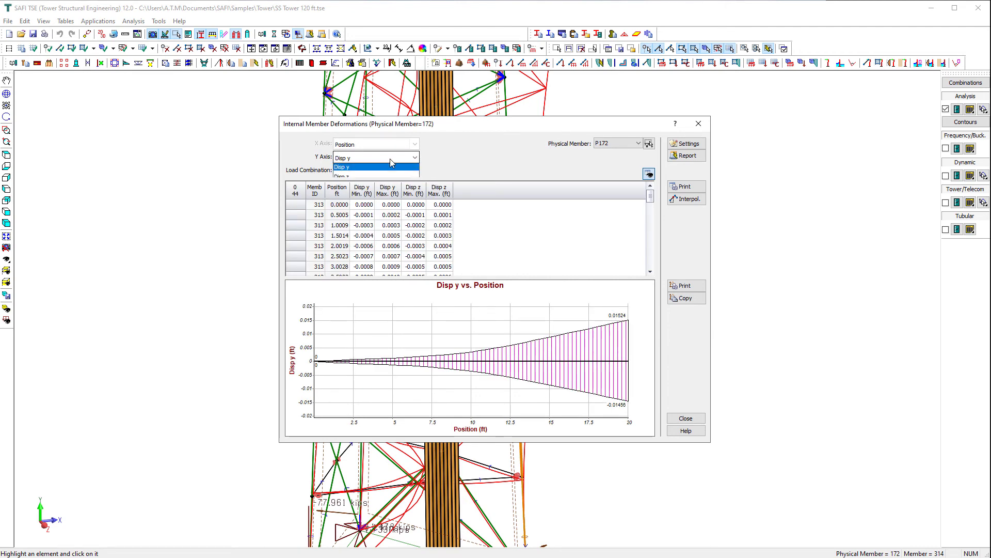
click(381, 180)
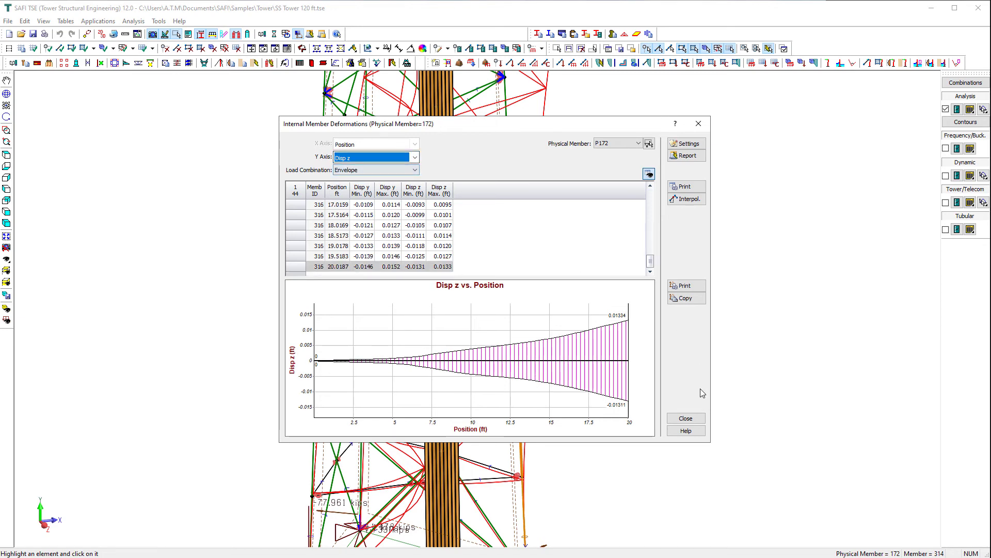
click(686, 419)
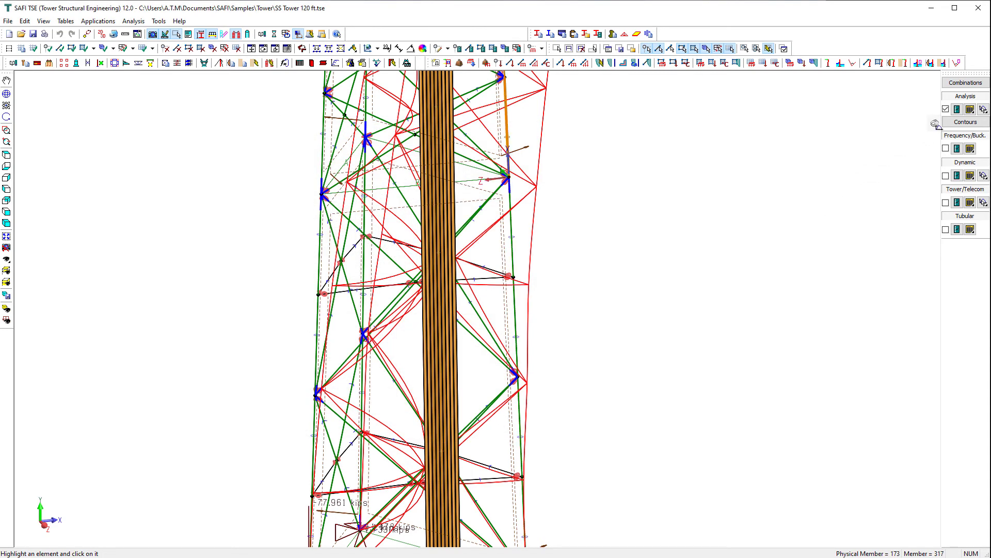
Graph the internal member forces envelope of leg member 172, reviewing the Fy and Mx diagrams.
click(983, 110)
click(878, 132)
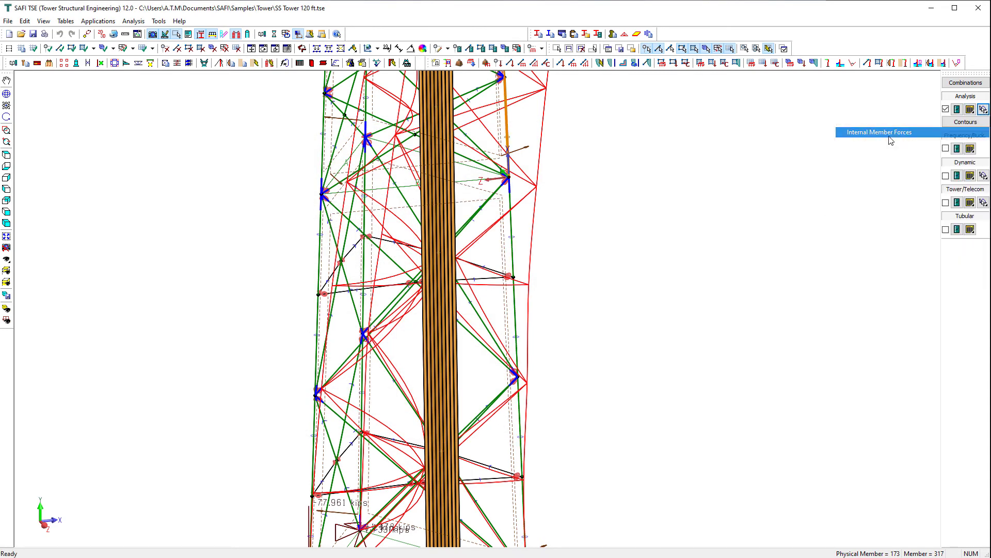
click(518, 326)
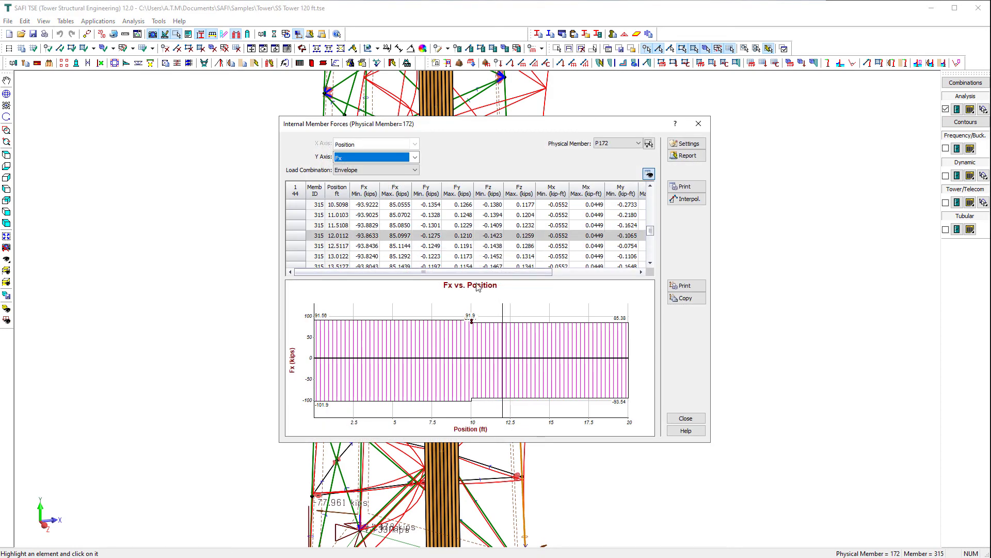
click(408, 158)
click(395, 178)
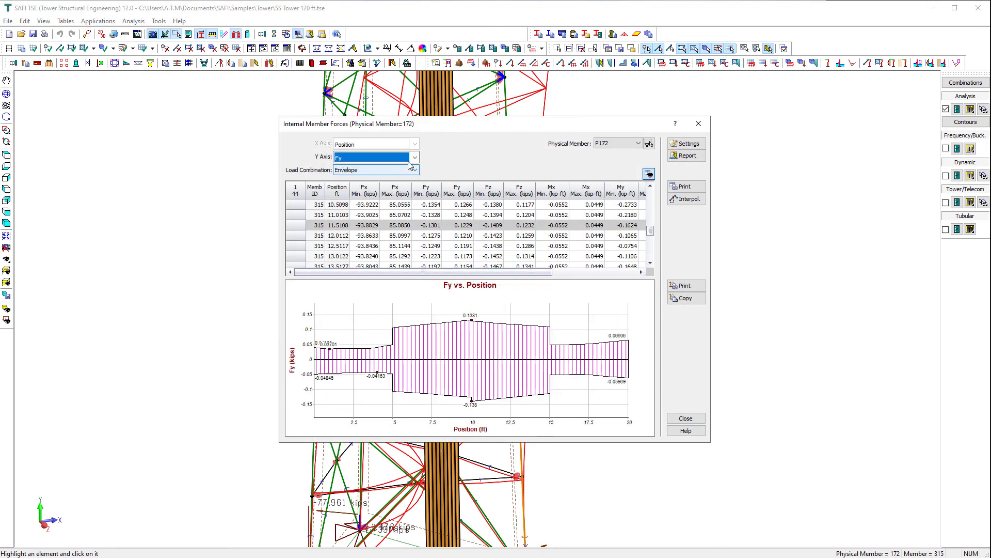
click(410, 157)
click(396, 193)
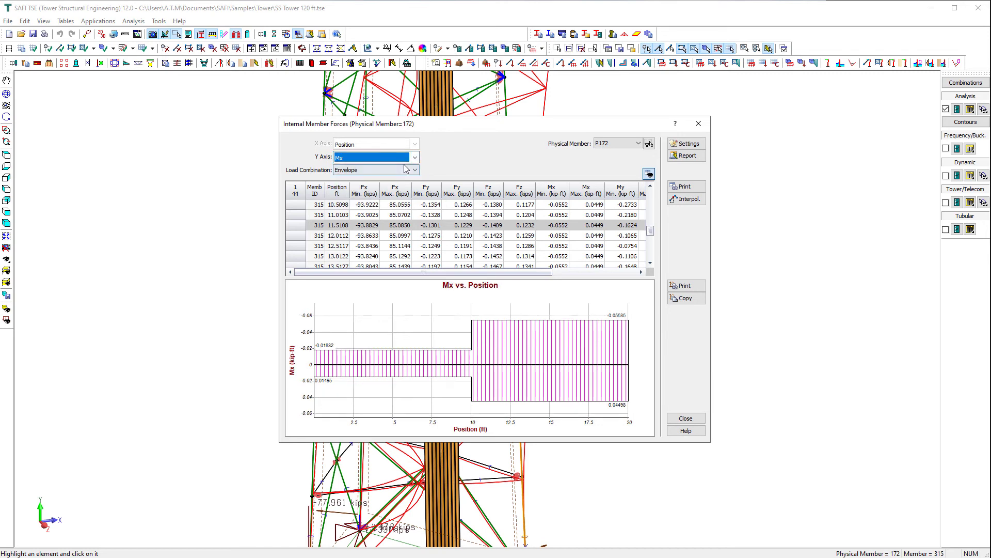
Review the leg's My, Mz and Fx envelope diagrams, viewing Fx without the results table, and close the forces graph.
click(405, 157)
click(396, 202)
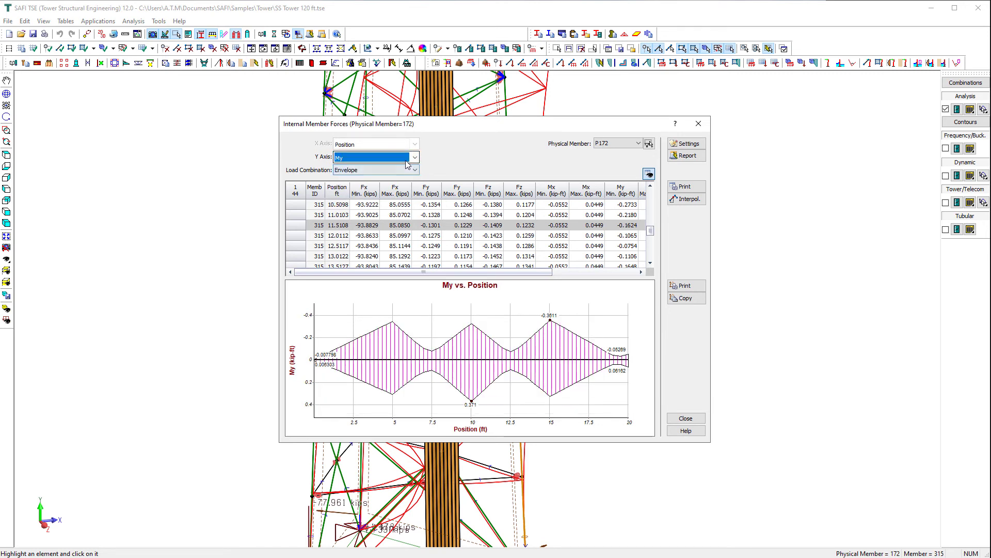
click(408, 158)
click(392, 211)
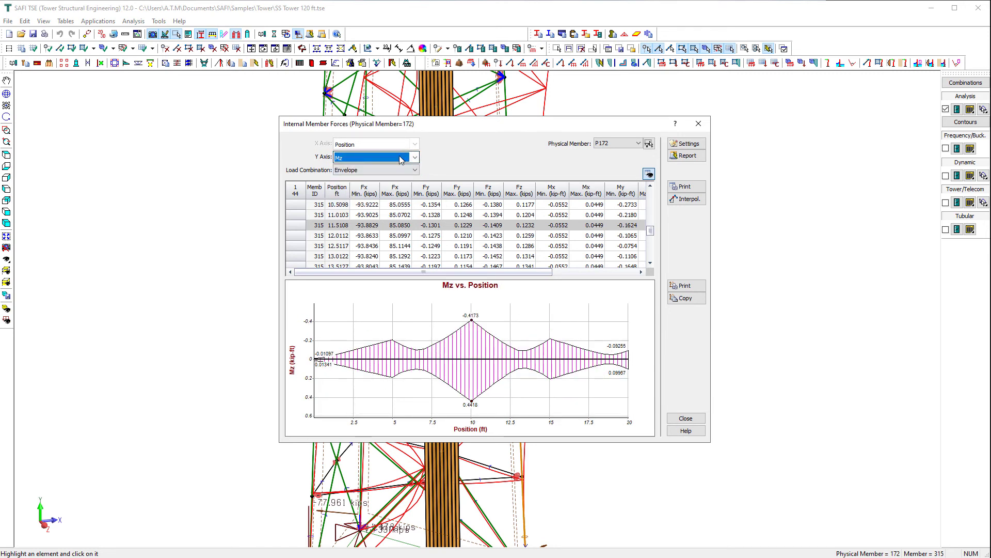
click(403, 158)
click(376, 168)
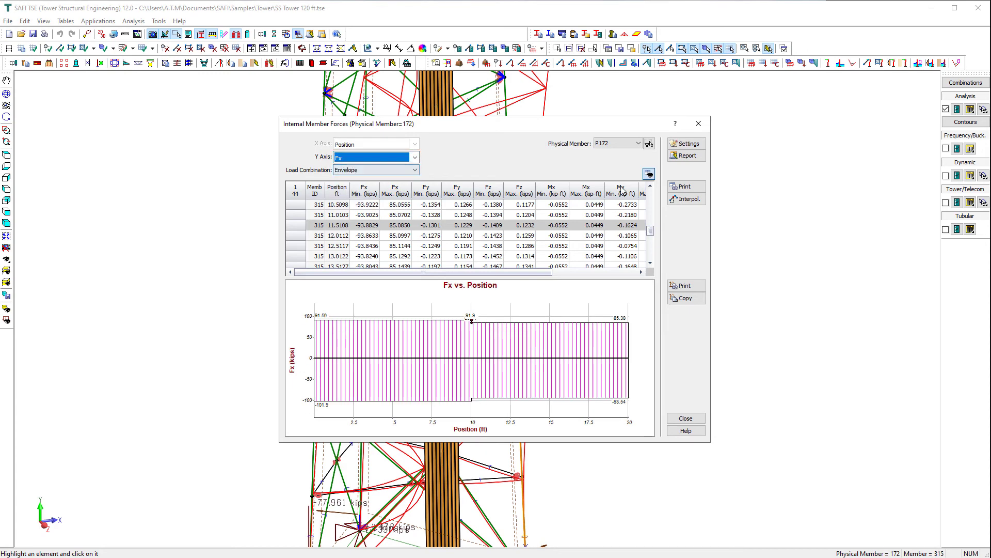
click(649, 174)
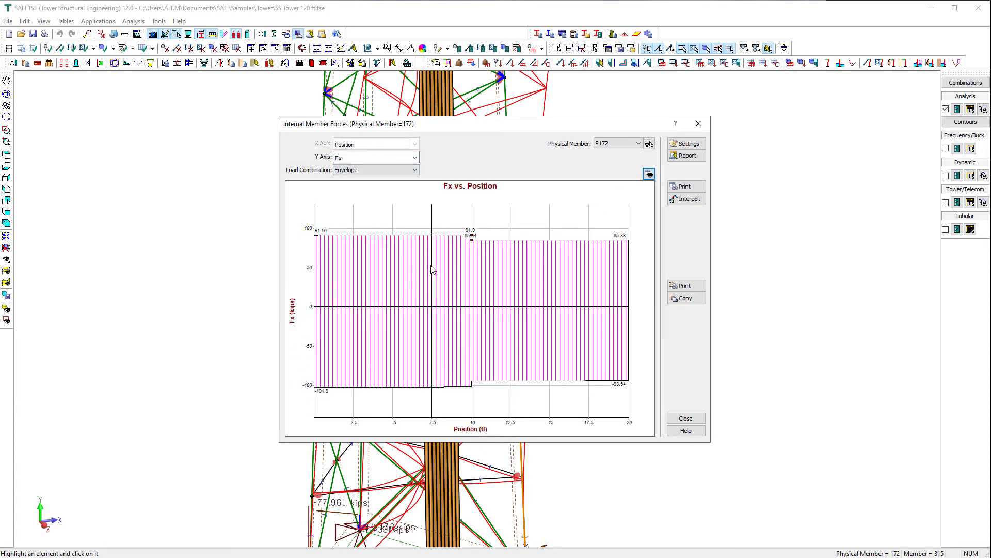
click(699, 123)
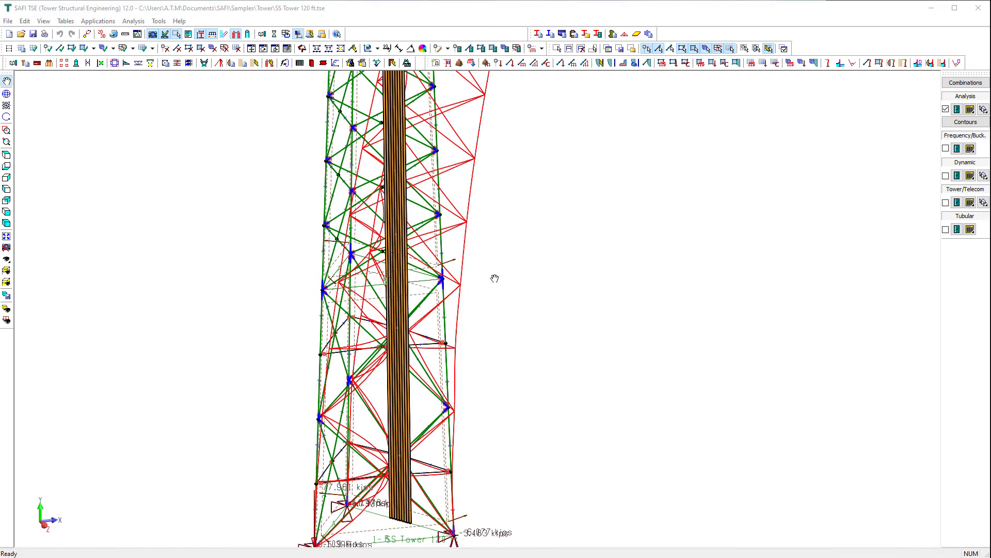
Hide the static analysis results on the tower model.
click(6, 236)
click(946, 110)
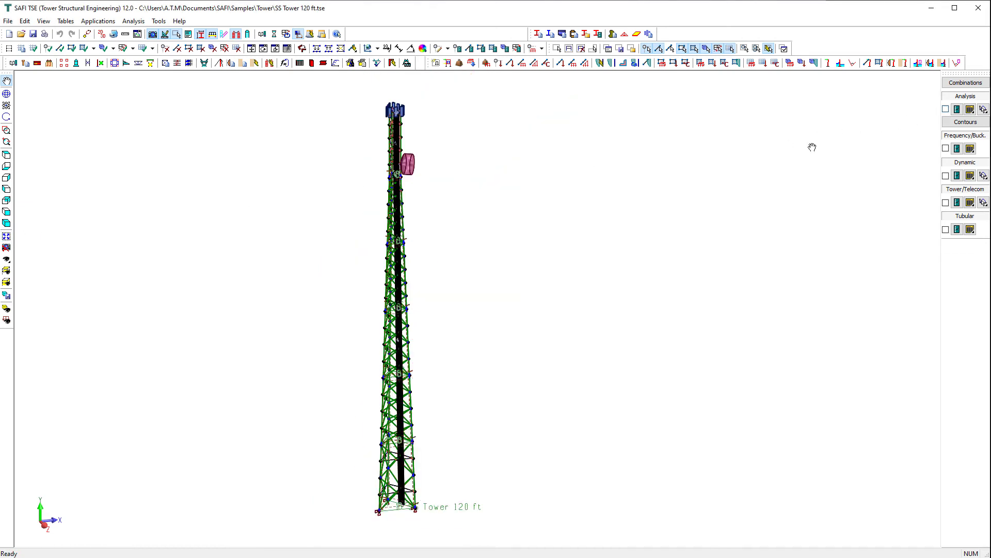
click(6, 236)
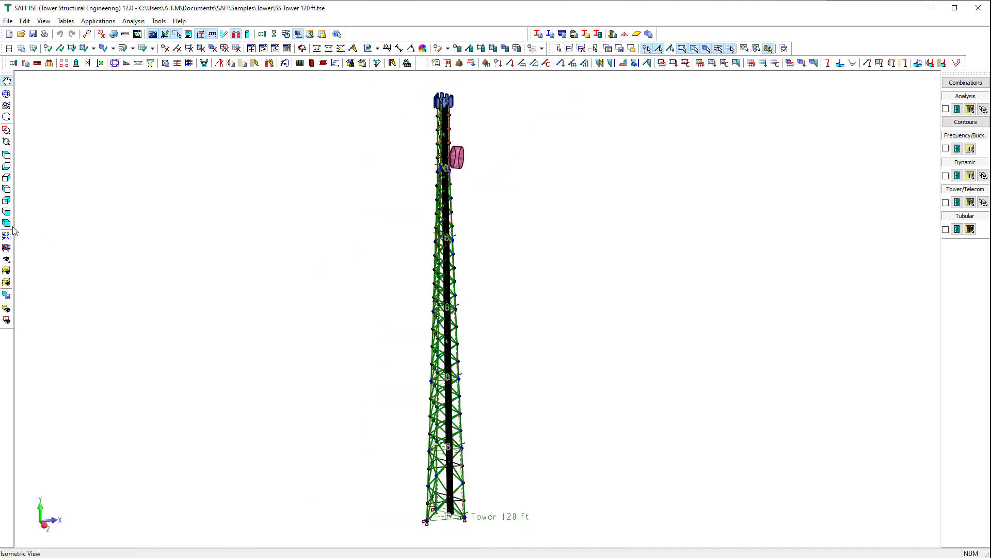
Display the Tower/Telecom maximum limit states on the members and open their display settings.
click(946, 202)
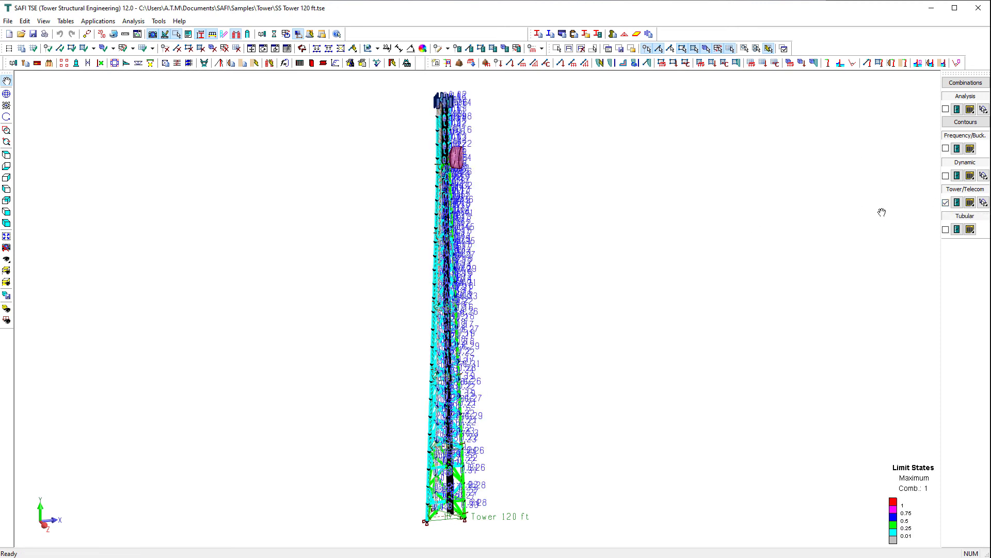
click(958, 203)
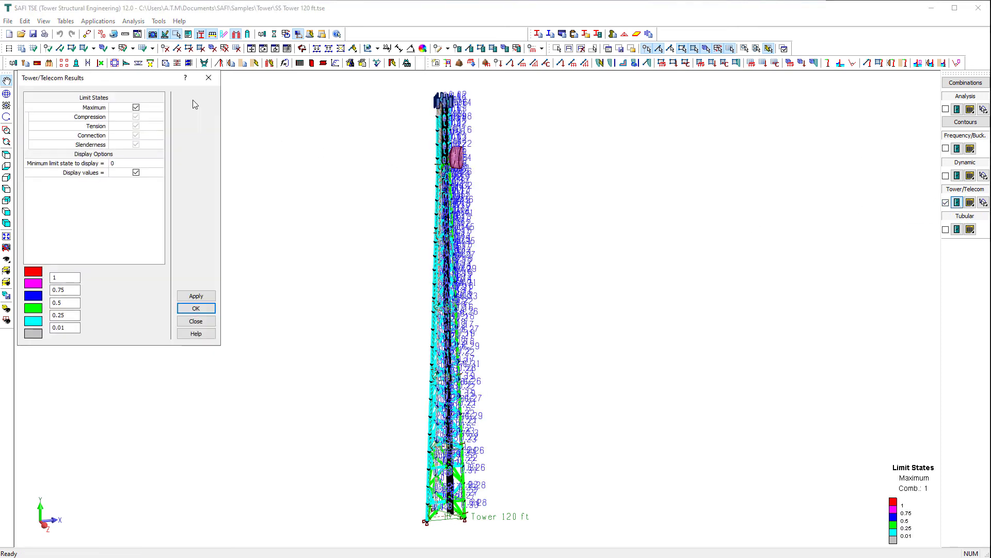
drag(173, 77, 208, 124)
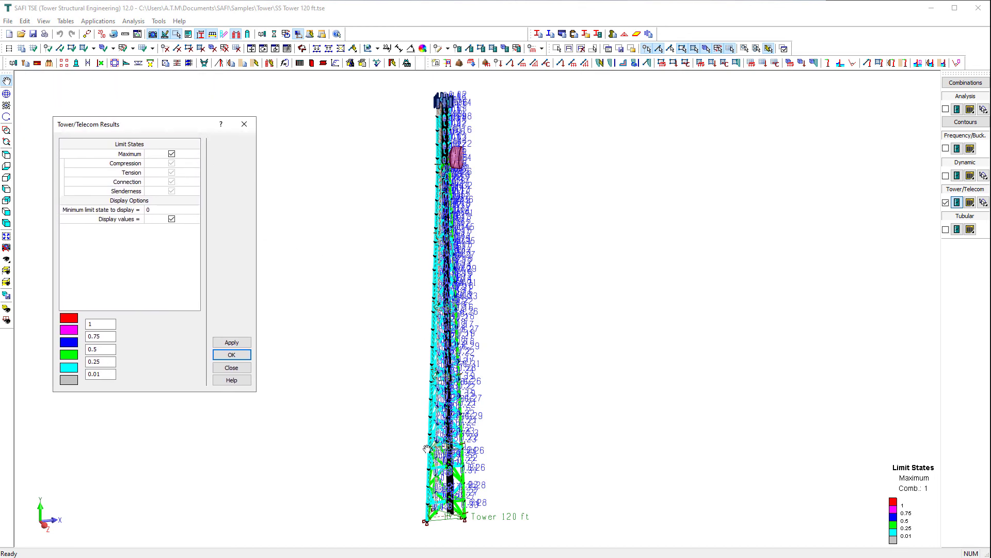
scroll(427, 448, up, 5)
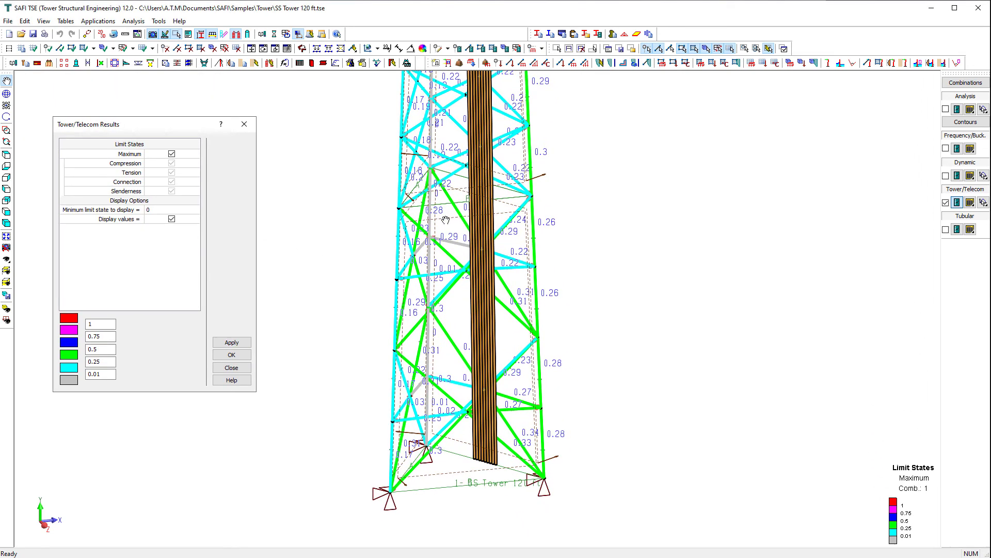
scroll(454, 336, up, 1)
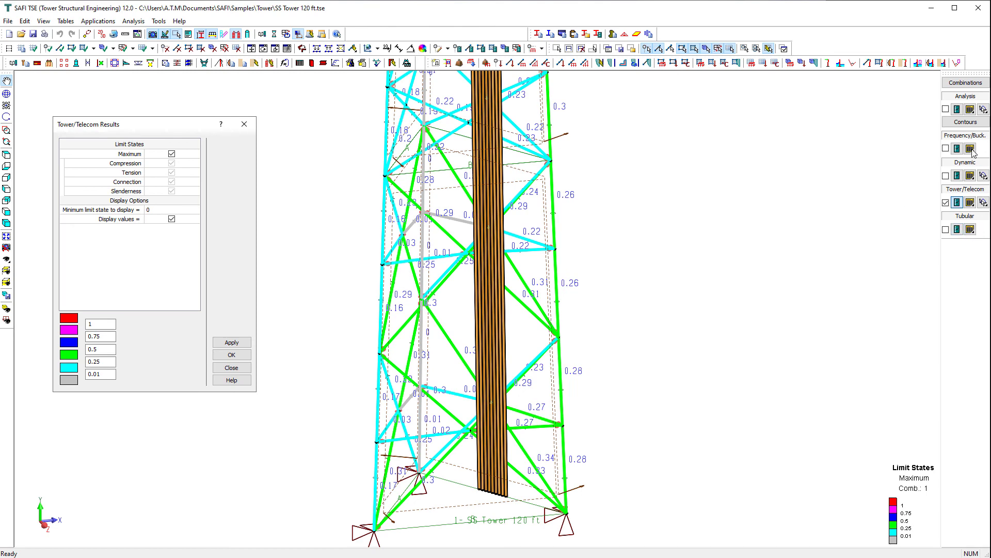
Select all load combinations and apply them to the limit states display.
click(965, 82)
drag(803, 92, 815, 109)
click(730, 127)
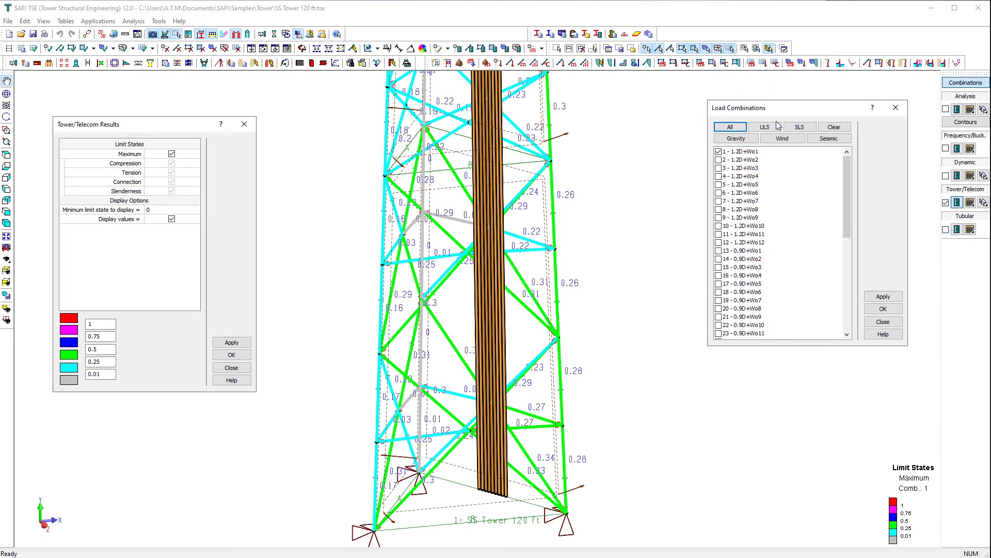
click(880, 293)
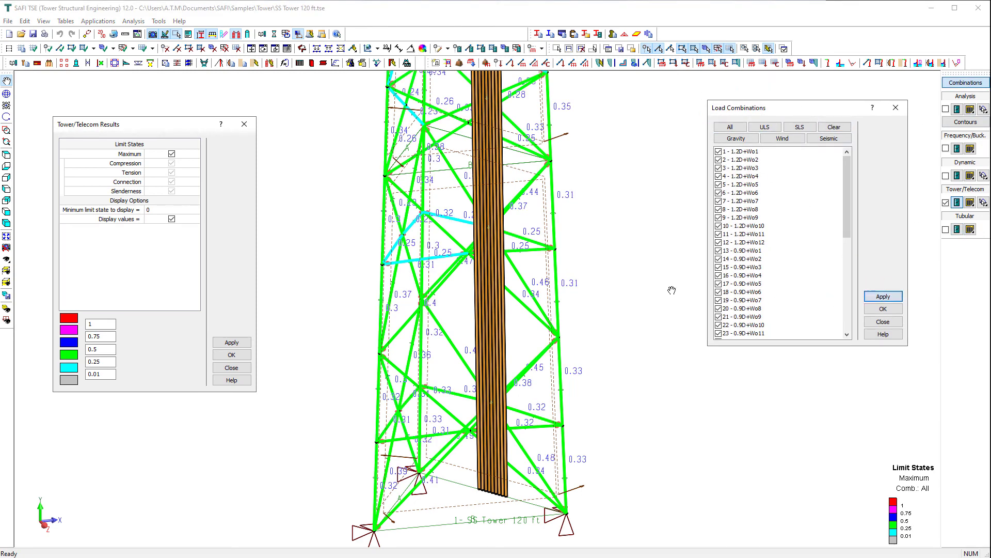
Hide the numeric limit state values on the tower members.
drag(537, 281, 529, 297)
scroll(522, 305, down, 9)
drag(517, 258, 476, 327)
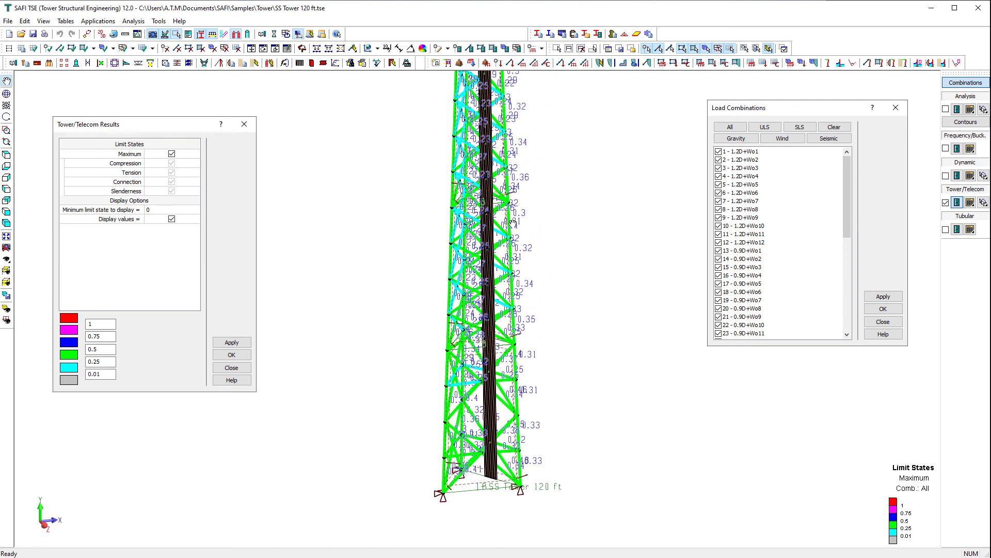
scroll(508, 237, down, 2)
drag(508, 237, 494, 310)
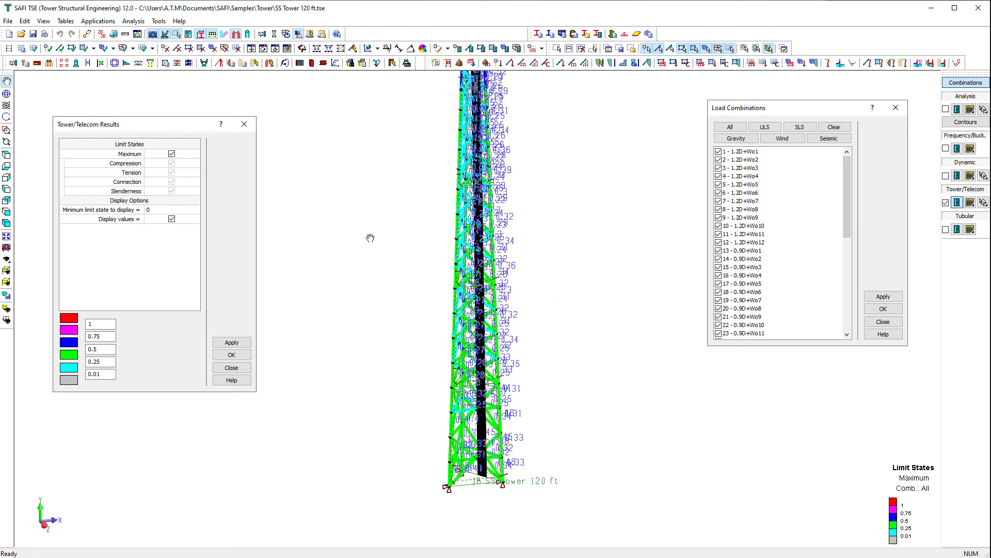
click(172, 219)
click(231, 342)
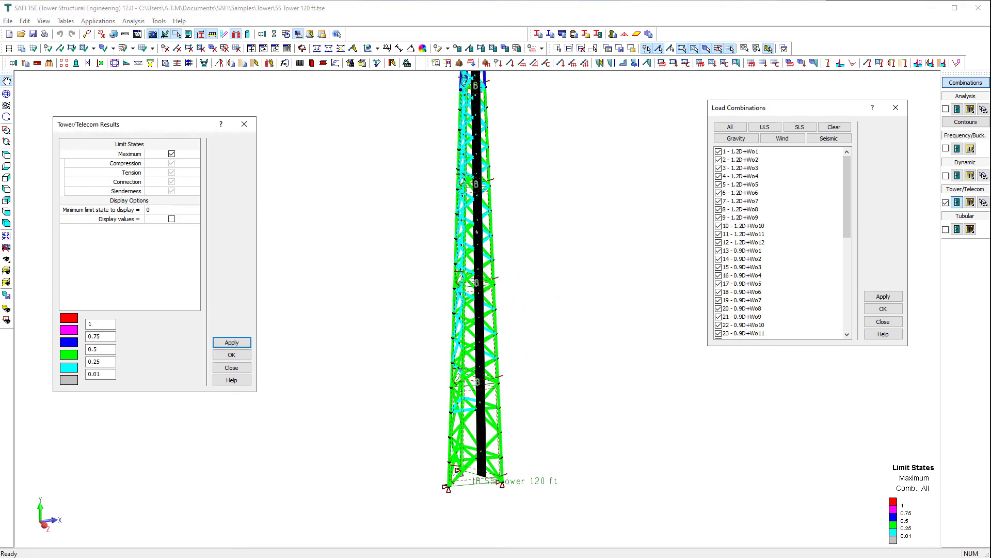
Render the tower members as solid 3D sections and examine their limit state colours along the tower height.
scroll(426, 200, up, 2)
scroll(453, 206, up, 2)
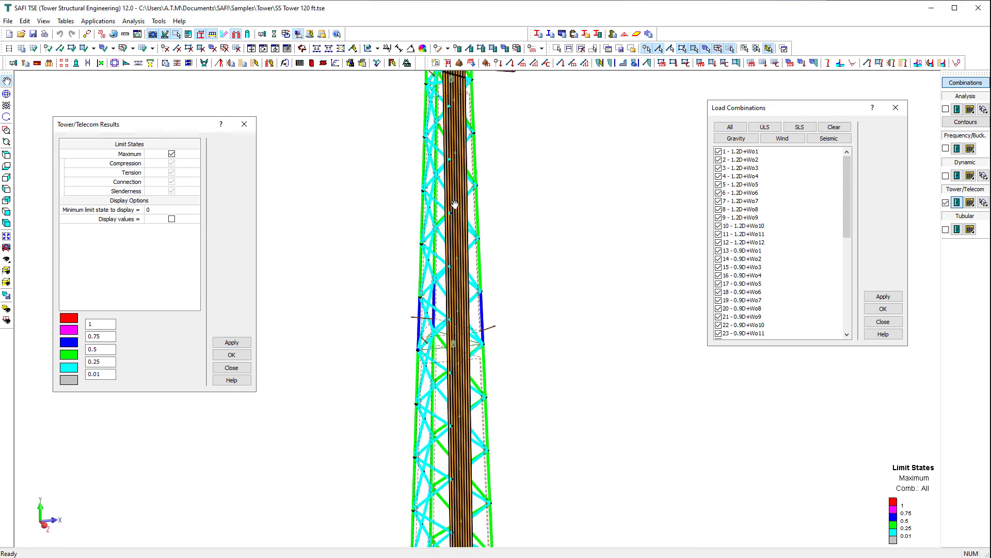
middle_drag(455, 205, 435, 215)
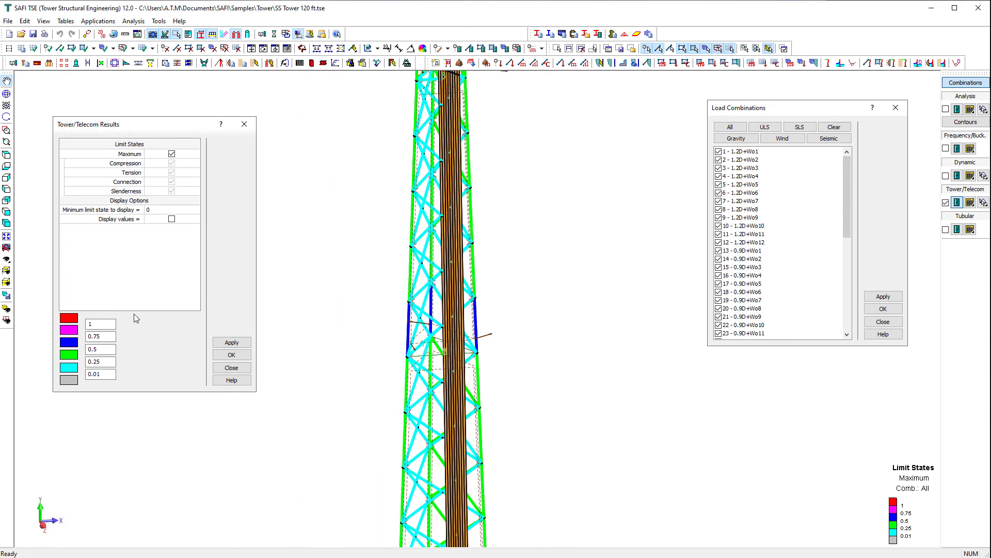
click(7, 310)
scroll(399, 314, up, 4)
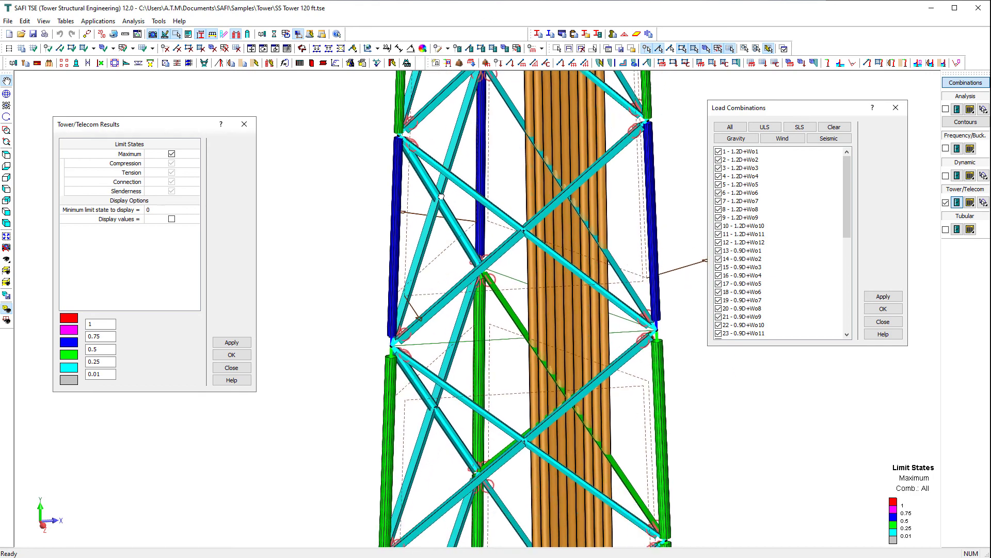
middle_drag(441, 196, 437, 182)
scroll(436, 182, down, 4)
middle_drag(490, 370, 478, 197)
middle_drag(486, 537, 493, 206)
scroll(493, 207, down, 2)
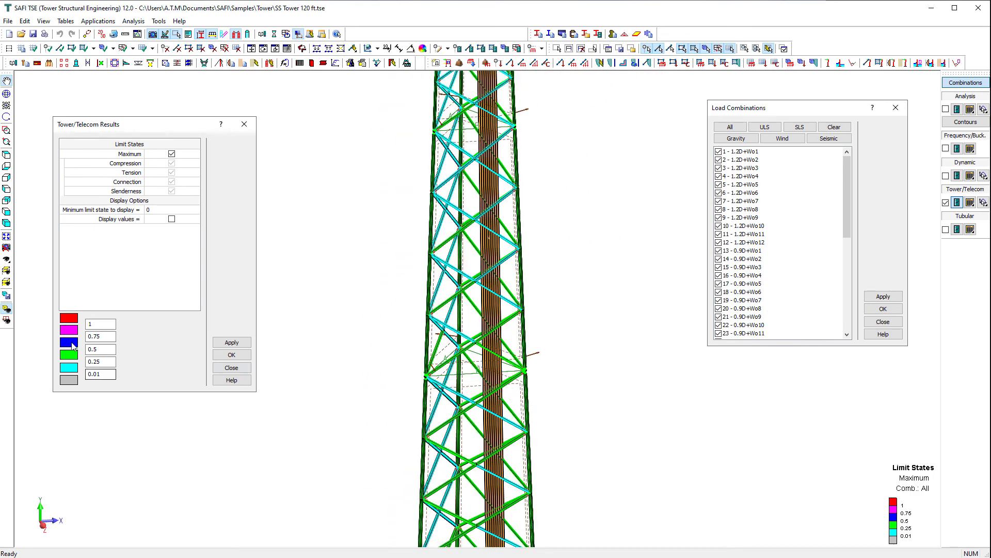
Show the whole tower in an isometric view with only the compression limit states displayed on the members.
click(7, 237)
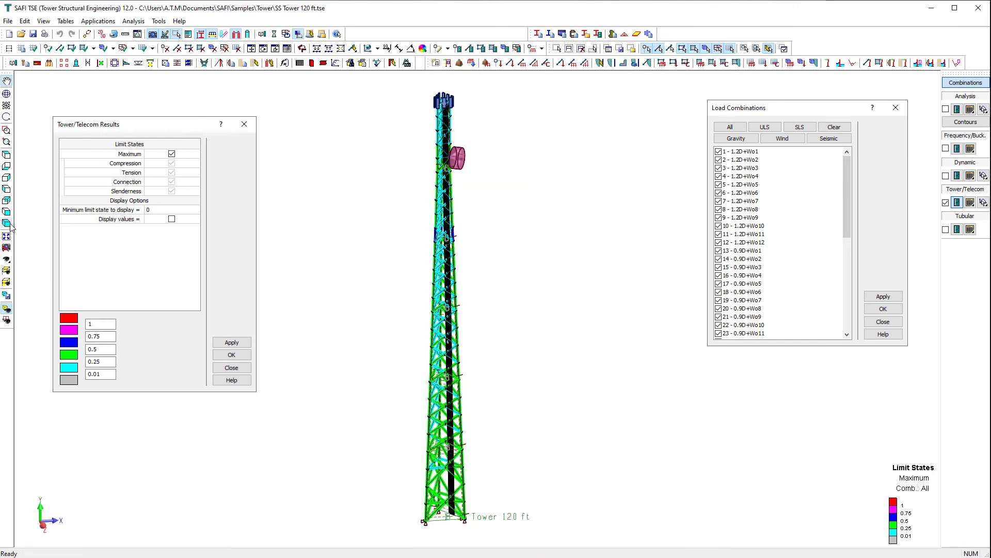
click(7, 223)
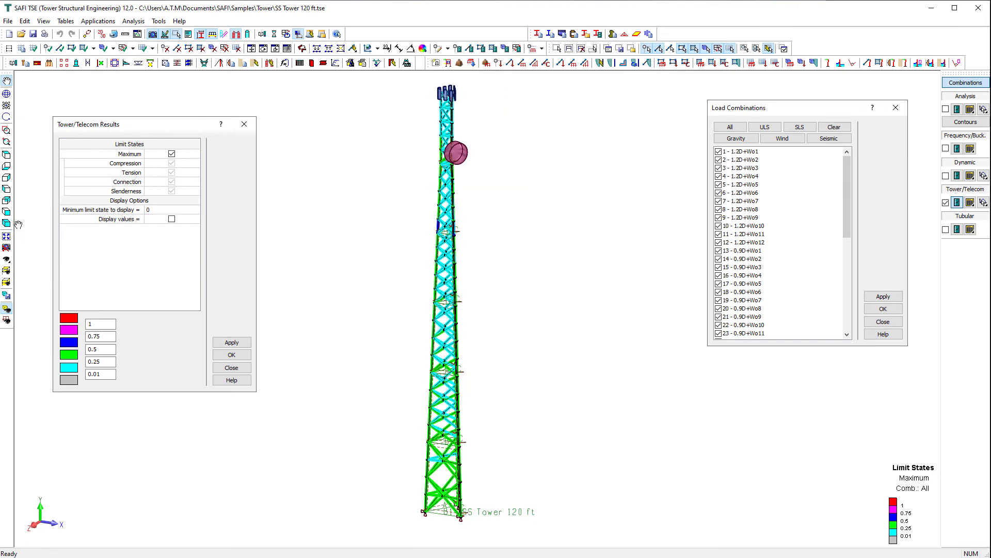
click(172, 154)
click(184, 145)
click(172, 164)
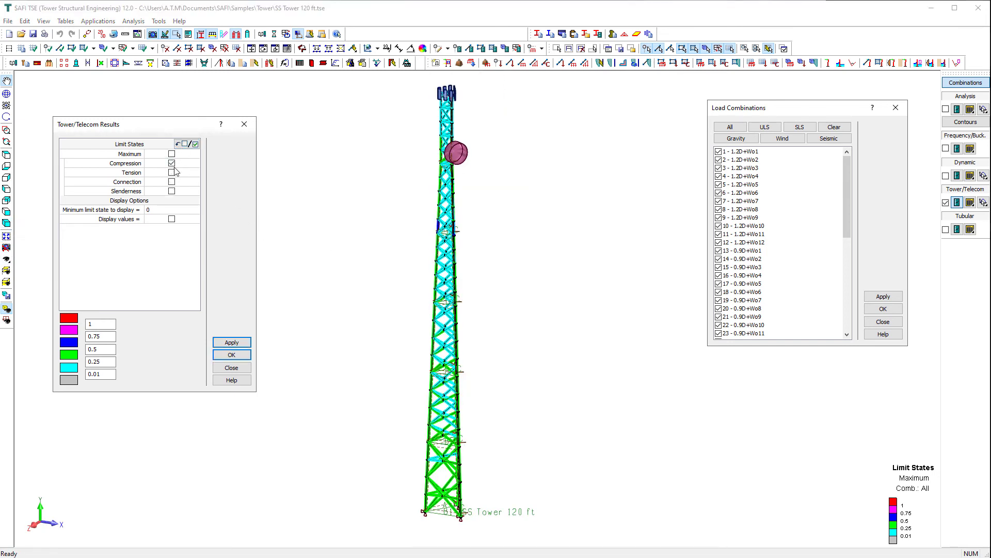
click(226, 345)
Switch the limit state display on the tower members from compression to tension only.
click(171, 163)
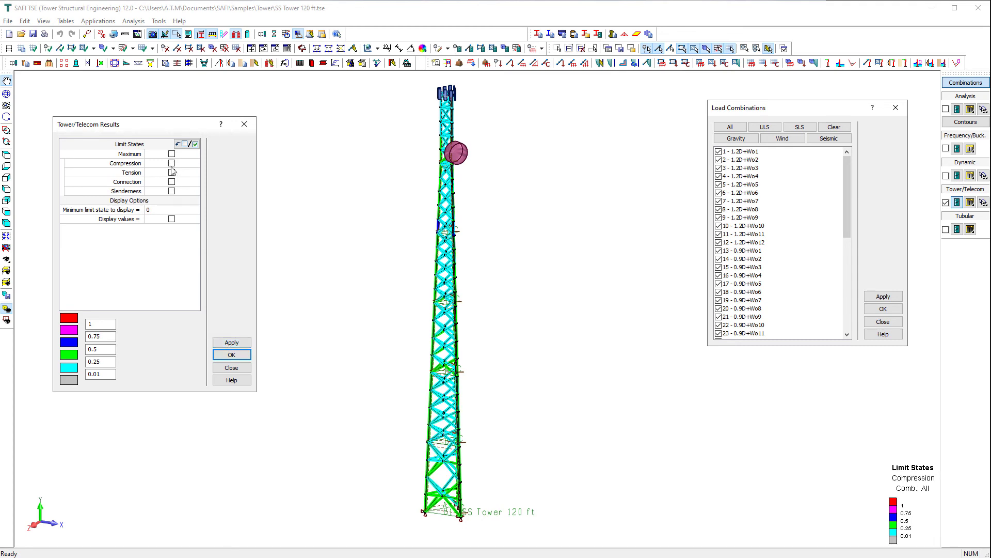
click(172, 172)
click(231, 342)
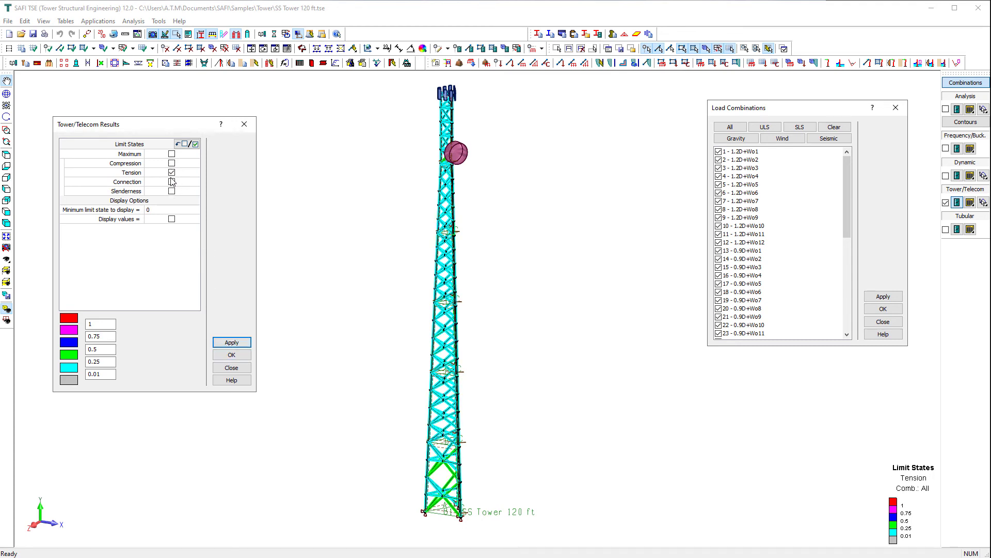
Display only the connection limit states on the tower members and close the results and load combinations settings.
click(172, 172)
click(171, 182)
click(231, 343)
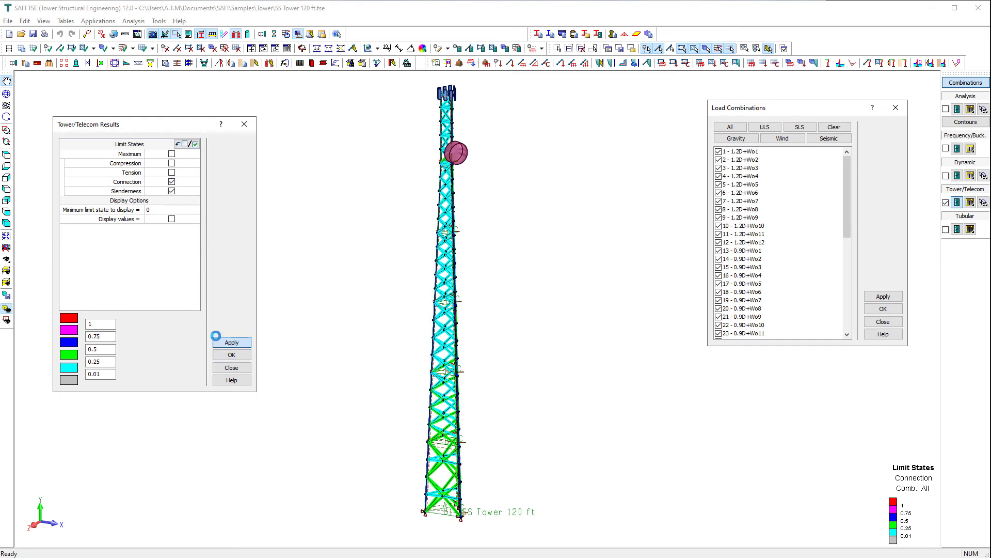
click(217, 342)
click(232, 354)
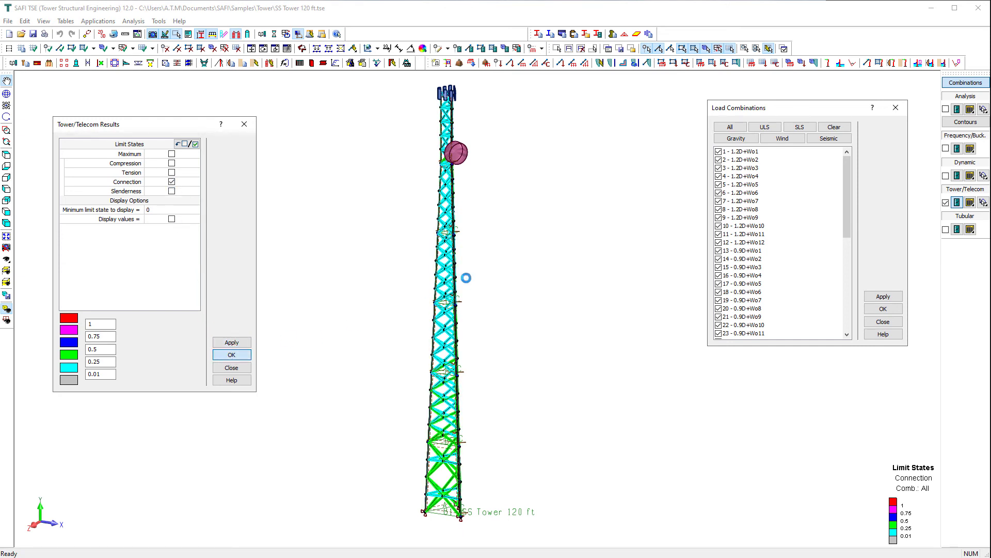
click(898, 110)
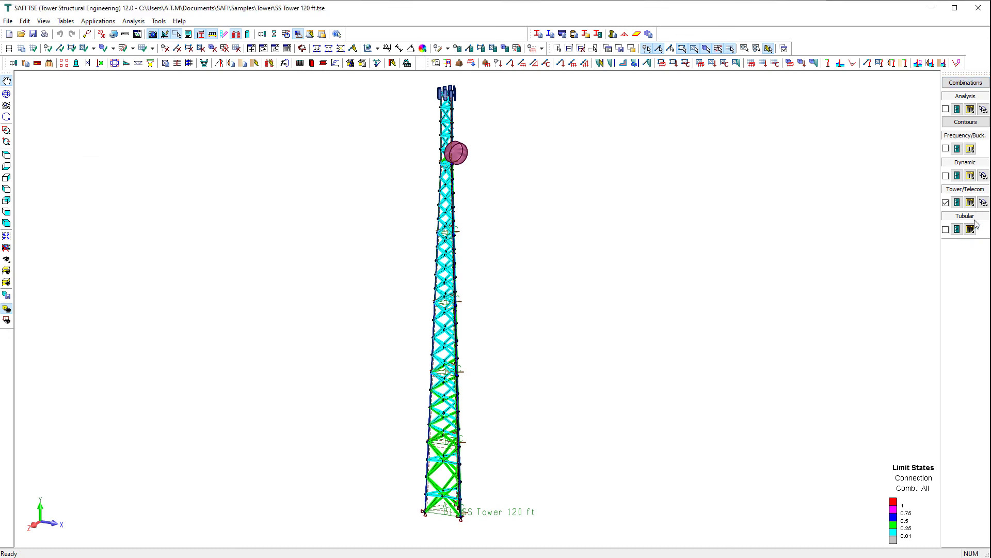
View the numerical compression limit states for element group CP,S1, then close the table.
click(970, 202)
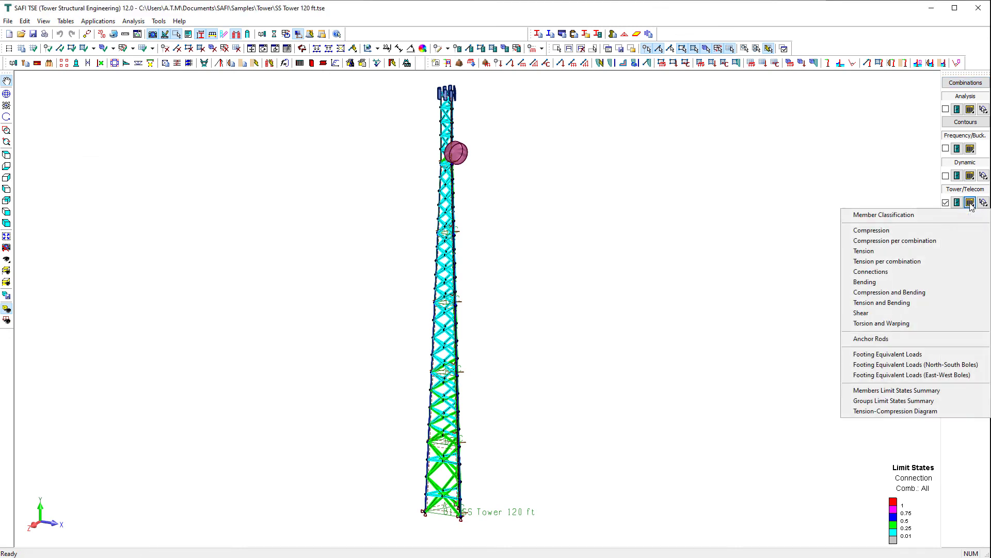
click(871, 233)
click(524, 231)
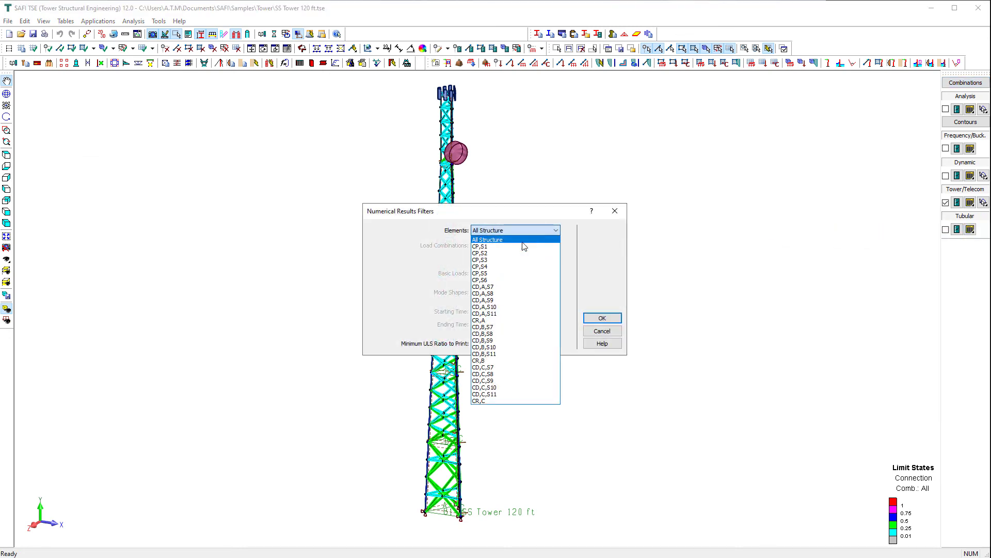
click(525, 246)
click(599, 321)
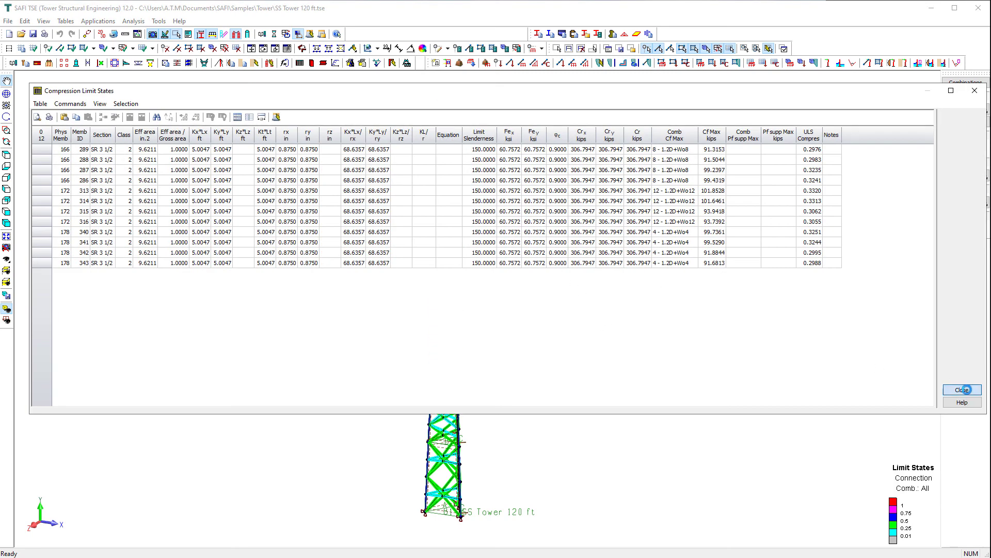
click(962, 390)
View the numerical tension limit states for the whole structure across all columns, then close the table.
click(971, 202)
click(886, 252)
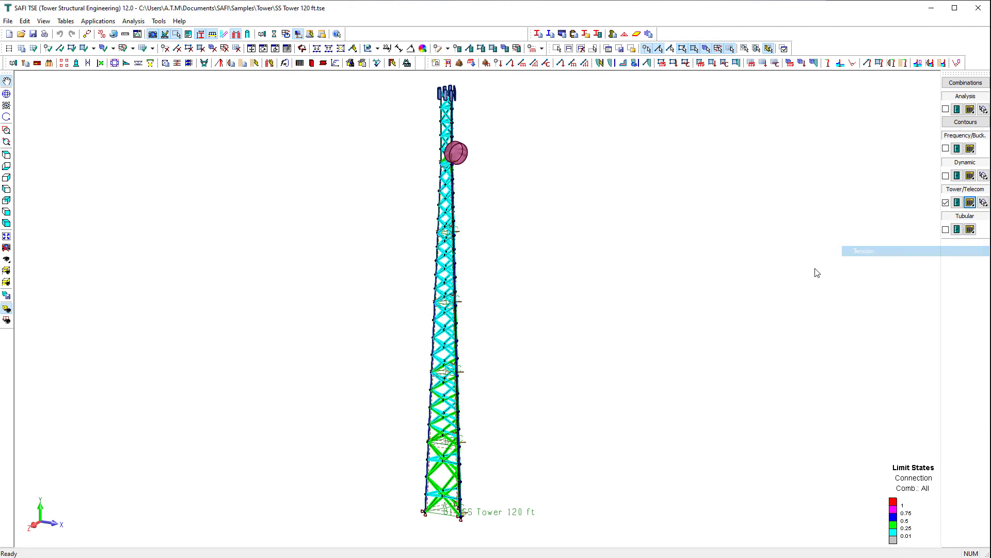
click(595, 317)
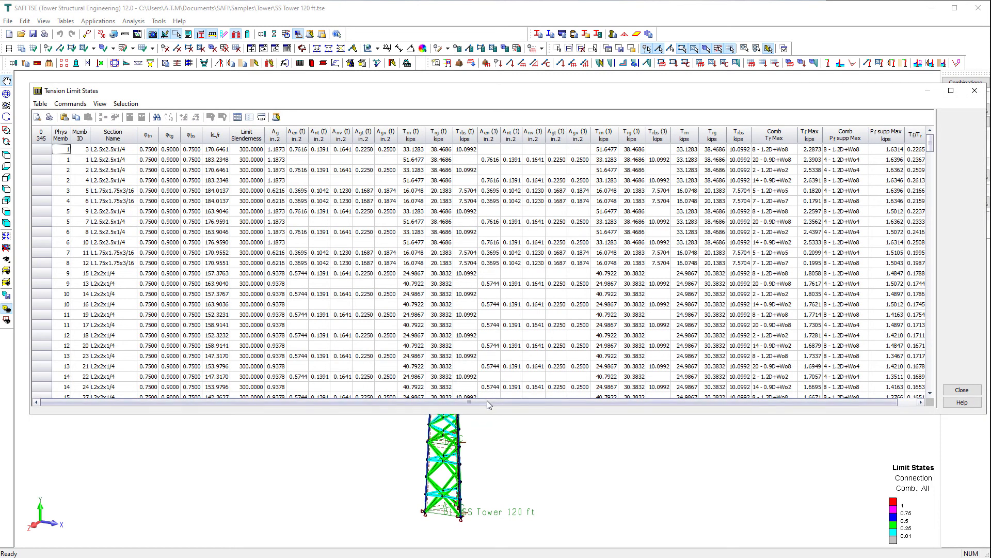
drag(527, 403, 546, 408)
click(962, 389)
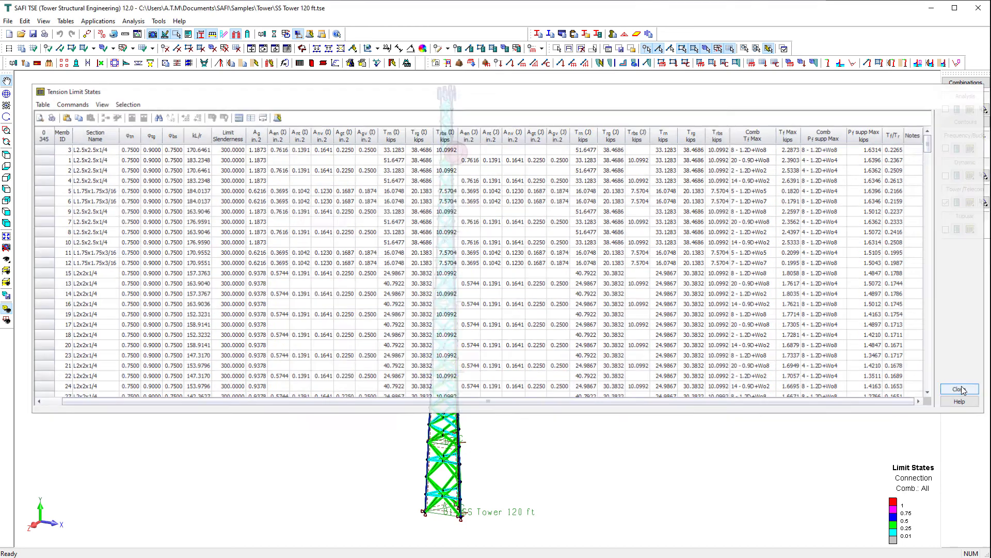
View the numerical connection limit states for element group CD,A,S7 under all load combinations, then close the table.
click(969, 203)
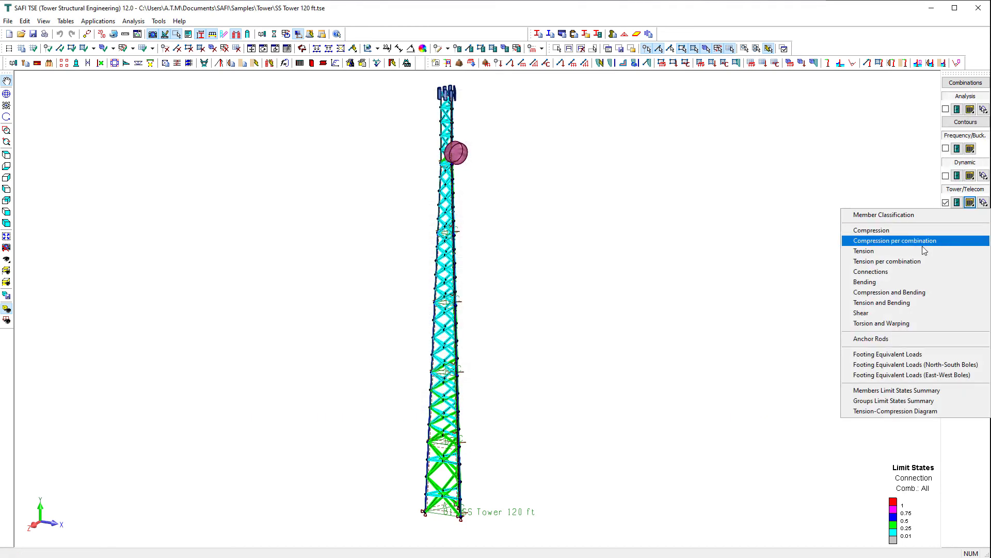
click(877, 271)
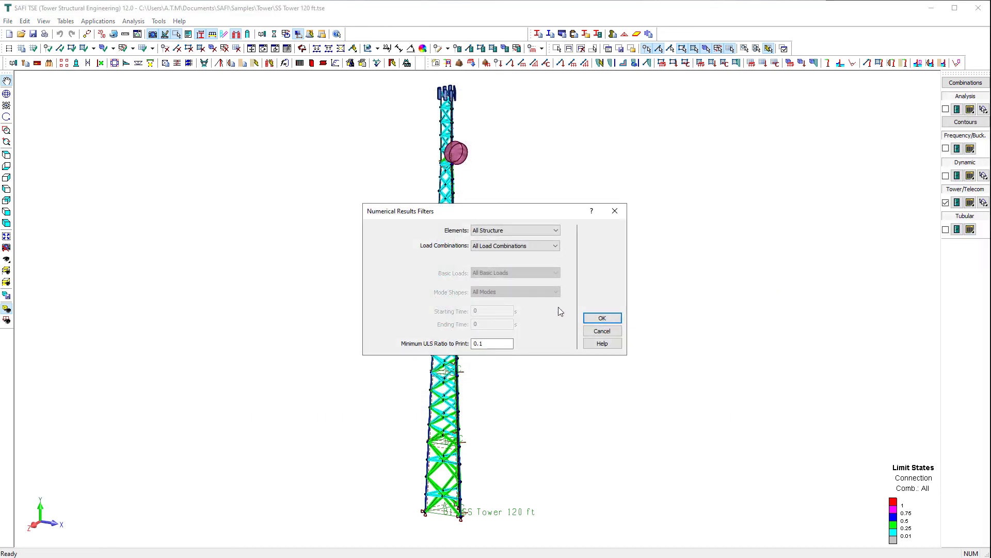
click(544, 231)
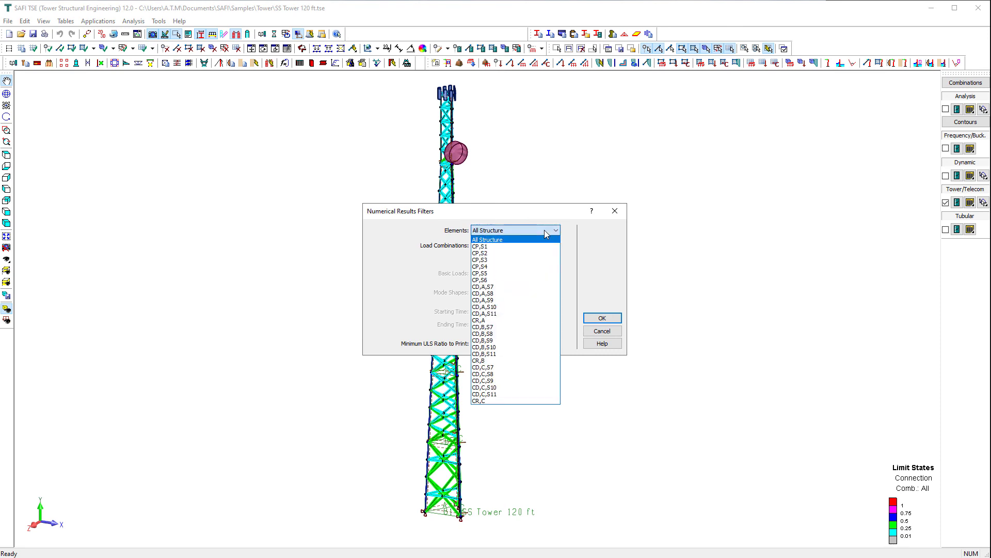
click(503, 287)
click(602, 319)
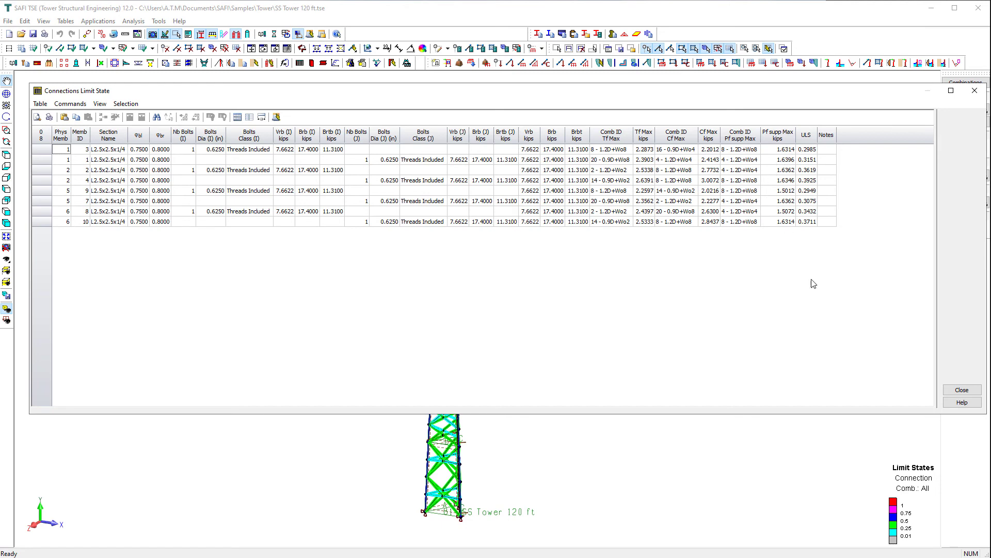
click(962, 389)
View the anchor rod results for all load combinations, sort them by descending ULS Tf-Vf-Mf ratio, and close the table.
click(971, 202)
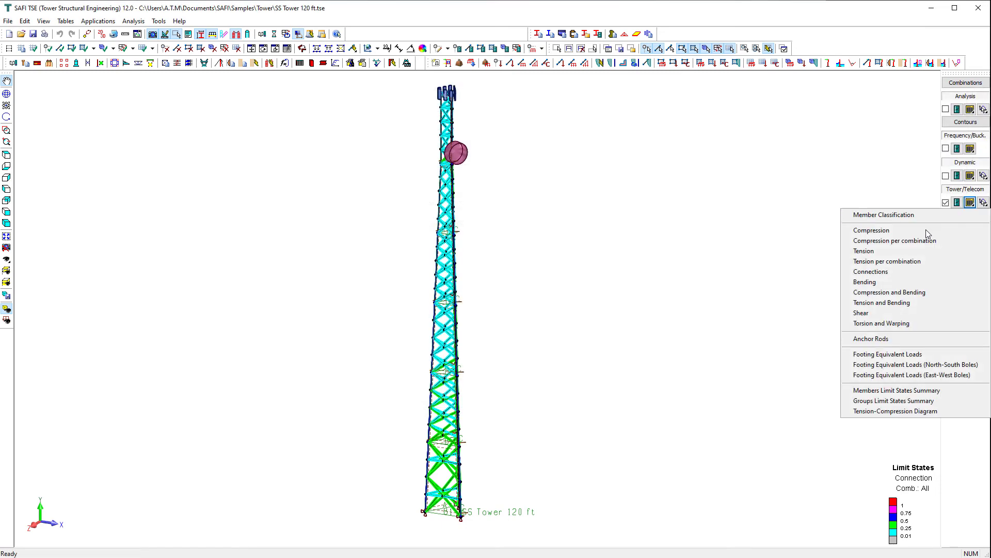
click(877, 339)
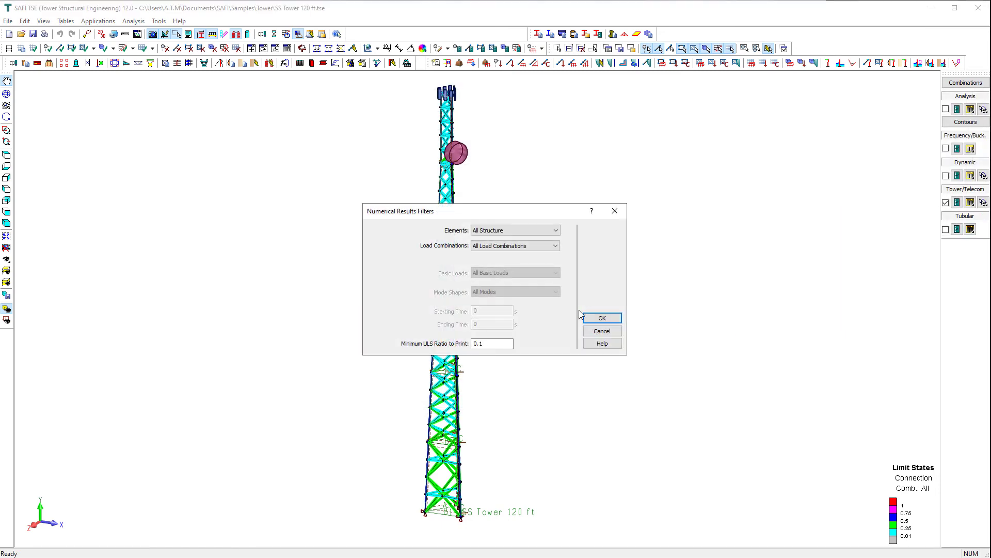
click(597, 319)
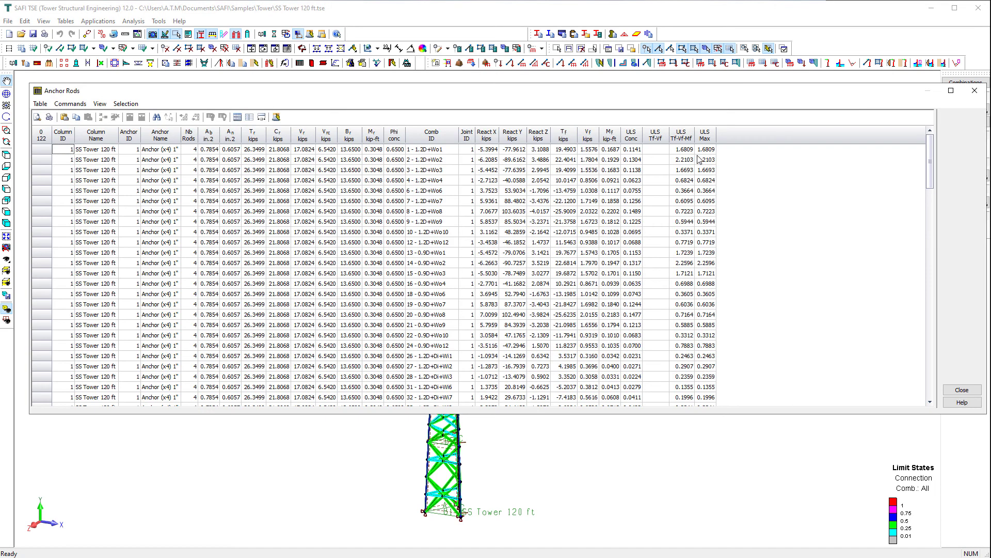
click(683, 138)
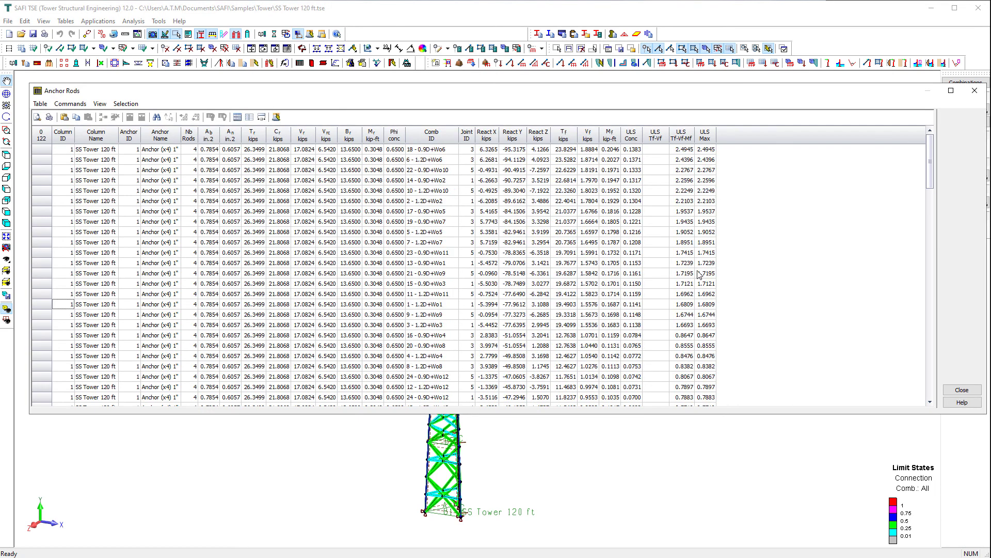
click(962, 391)
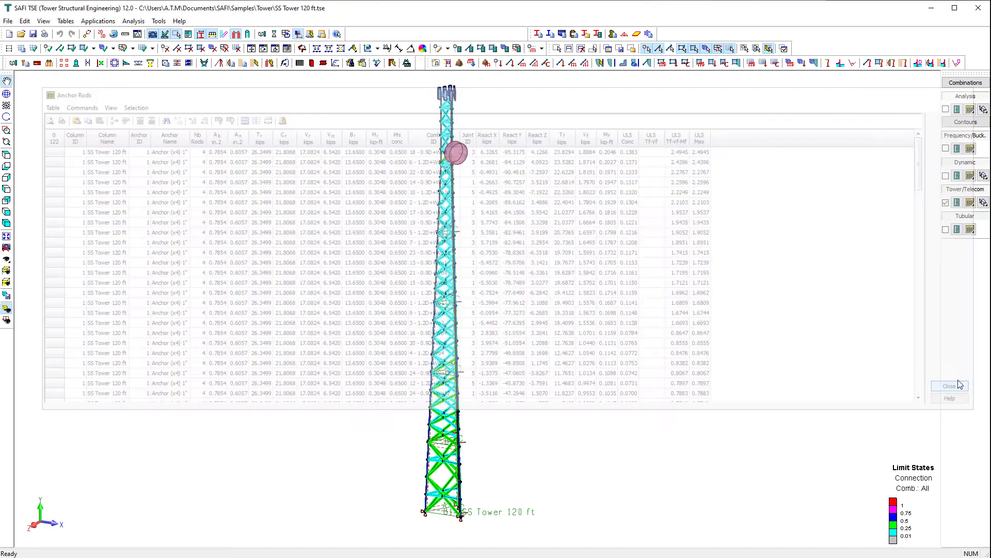
View the members limit states summary for the whole structure, sort it by maximum ratio, and close the table.
click(970, 203)
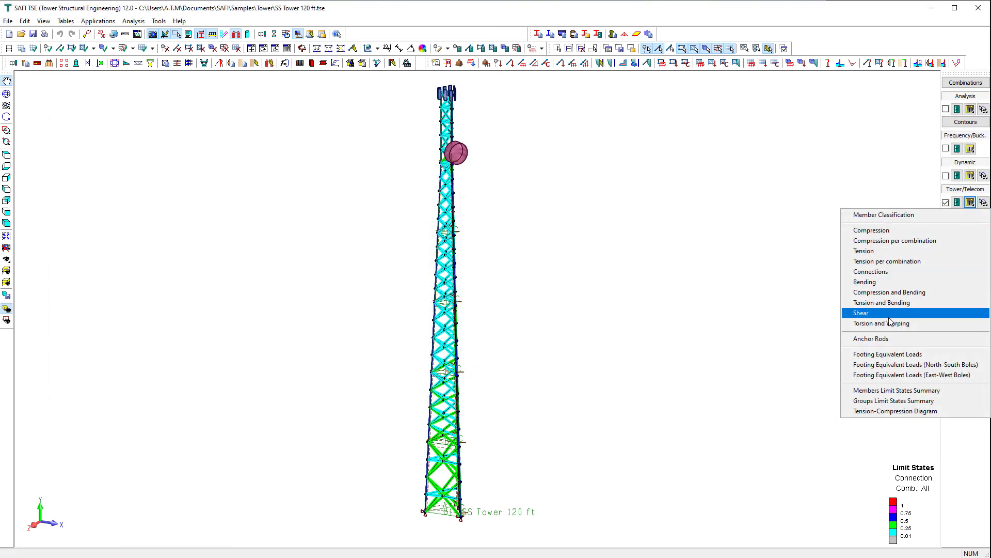
click(847, 394)
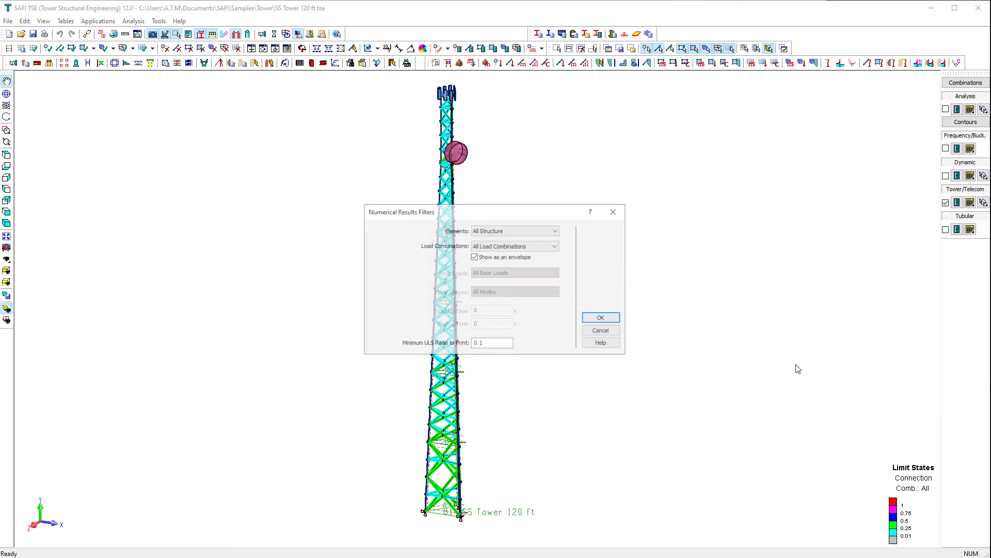
click(601, 318)
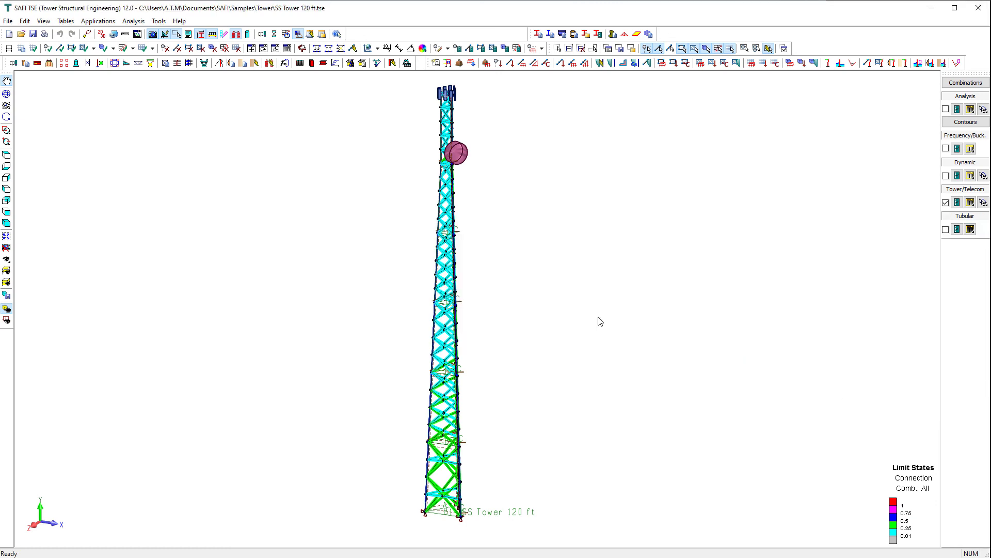
scroll(600, 321, down, 20)
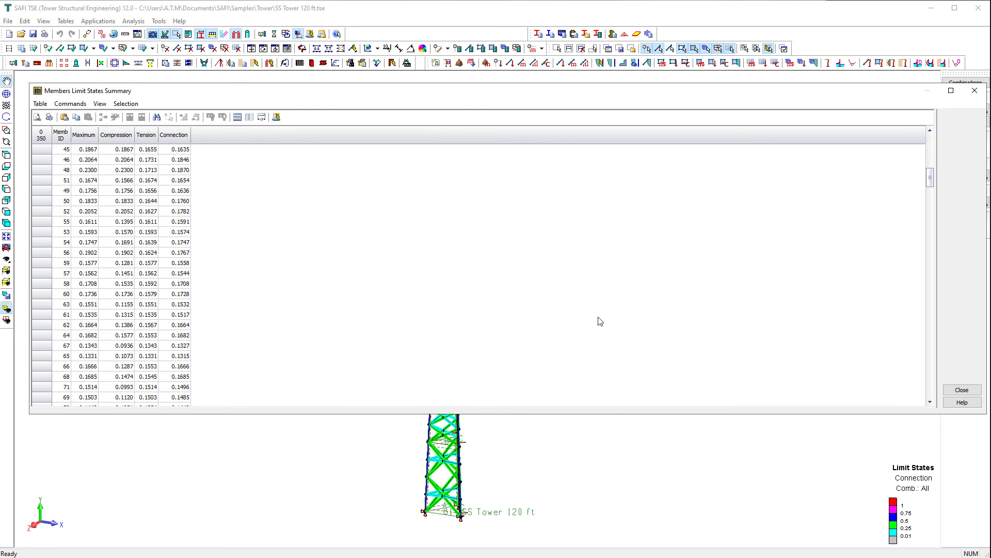
click(86, 136)
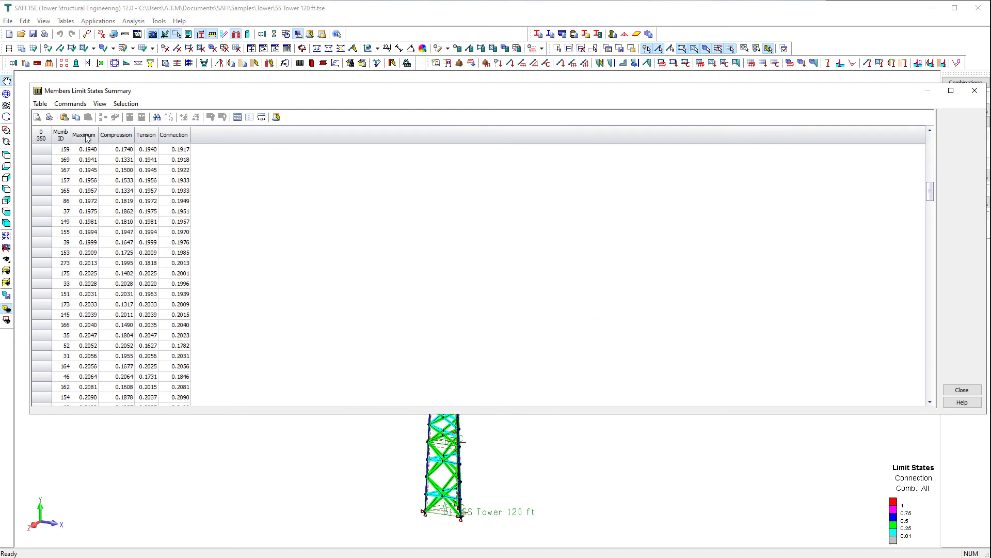
click(975, 393)
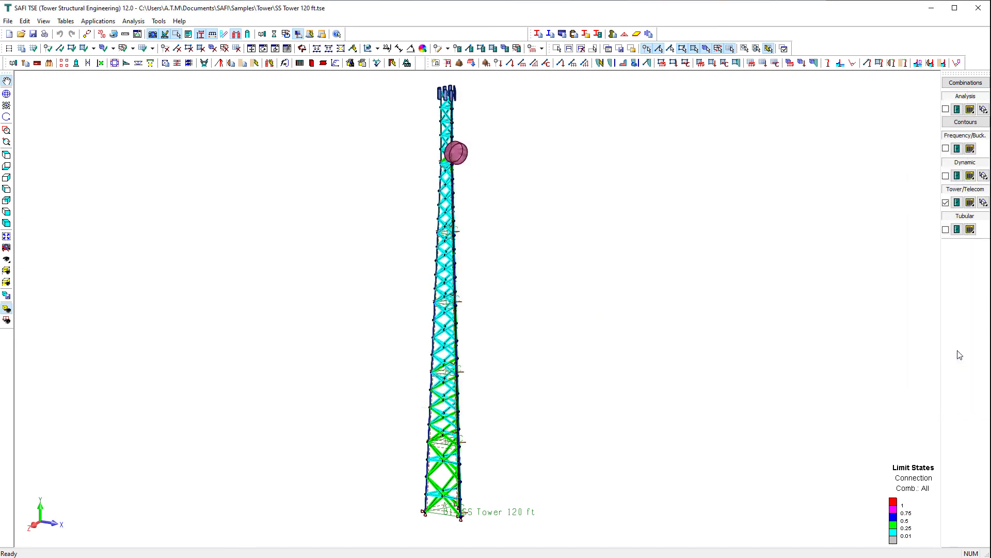
Open the tower's tension-compression diagram for the legs, enlarge its window, and inspect the forces and resistances along the elevation.
click(970, 203)
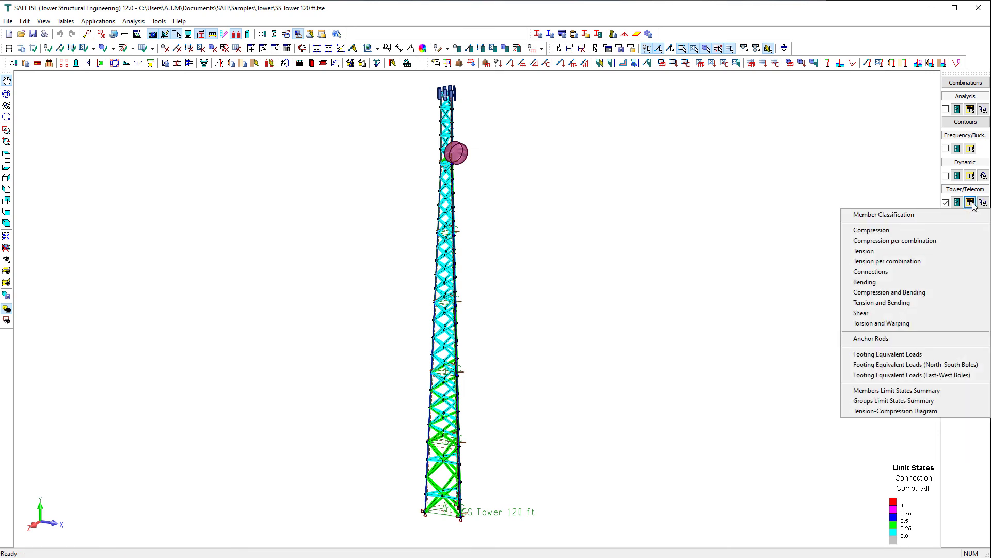
click(984, 203)
click(984, 203)
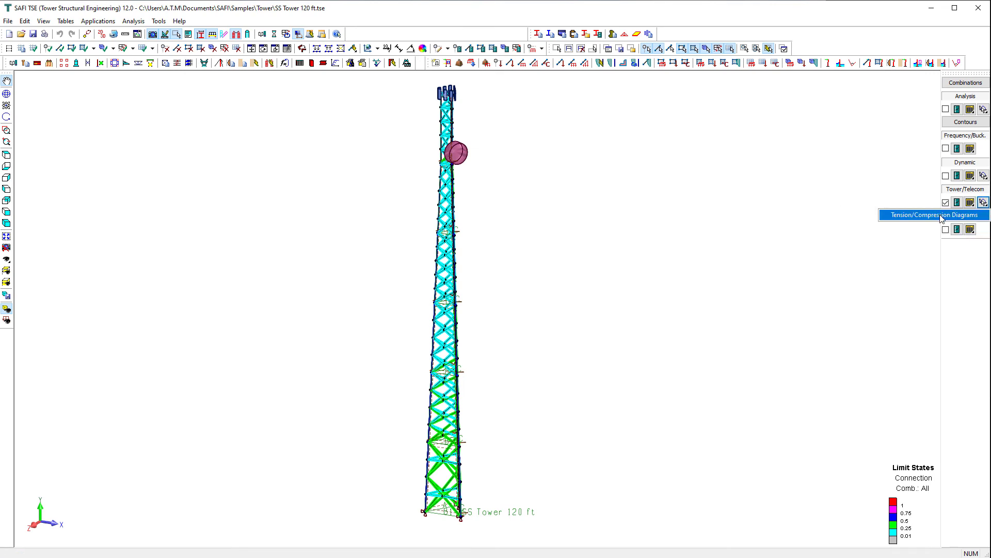
click(910, 217)
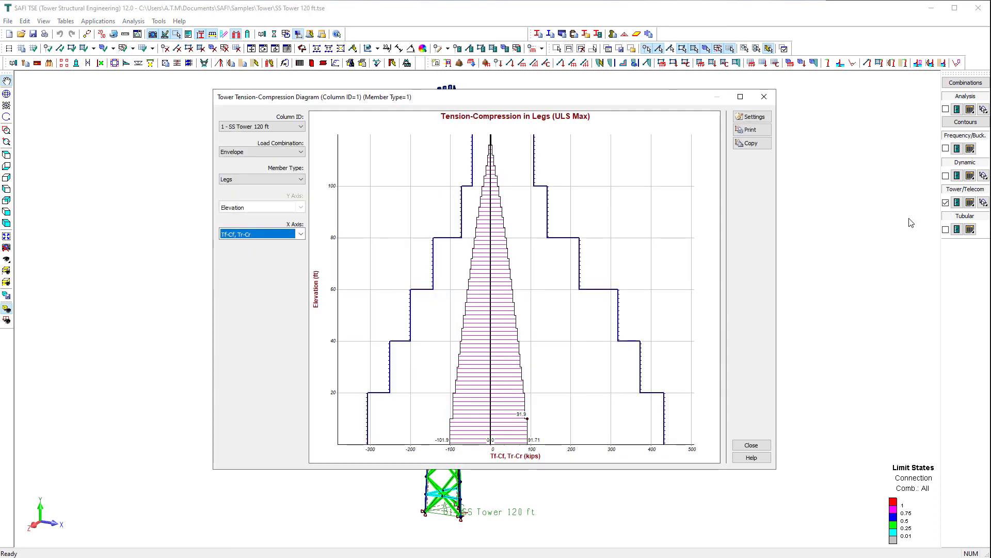
drag(665, 484, 666, 541)
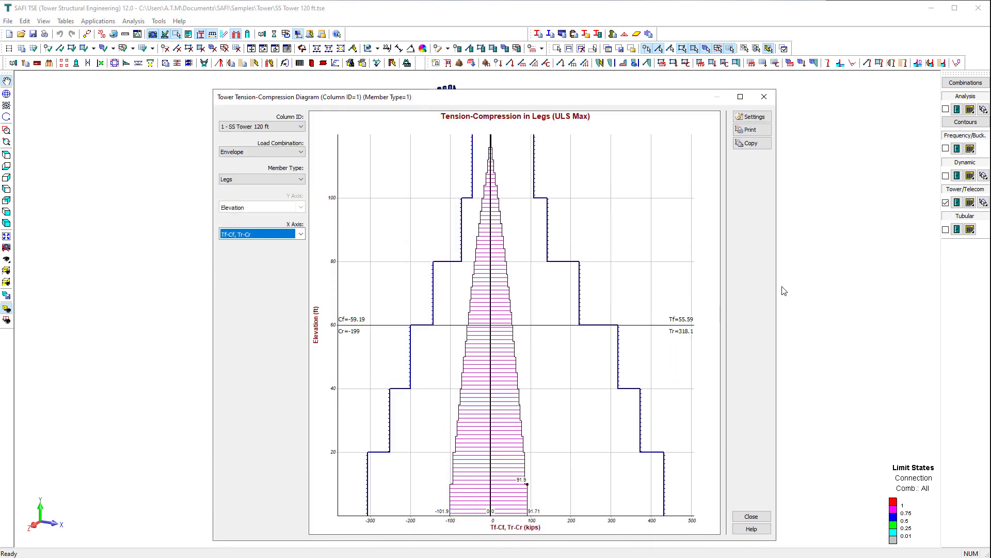
drag(781, 288, 896, 279)
drag(621, 253, 628, 189)
drag(576, 252, 565, 319)
Set the tension-compression diagram's member type to Diagonals.
click(269, 183)
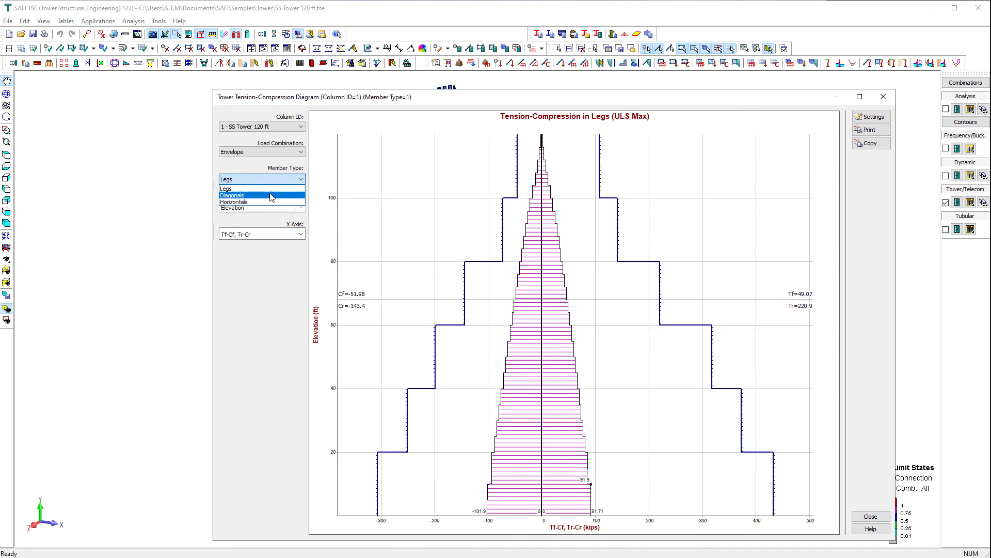
click(274, 193)
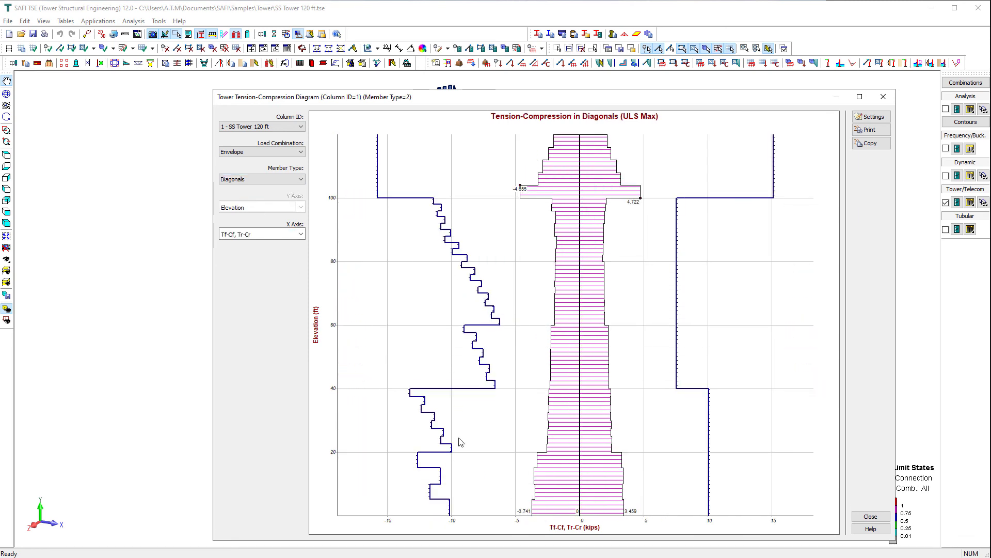
View the tension-compression diagram for the Horizontals, and switch the member type back to Legs.
click(256, 180)
click(255, 199)
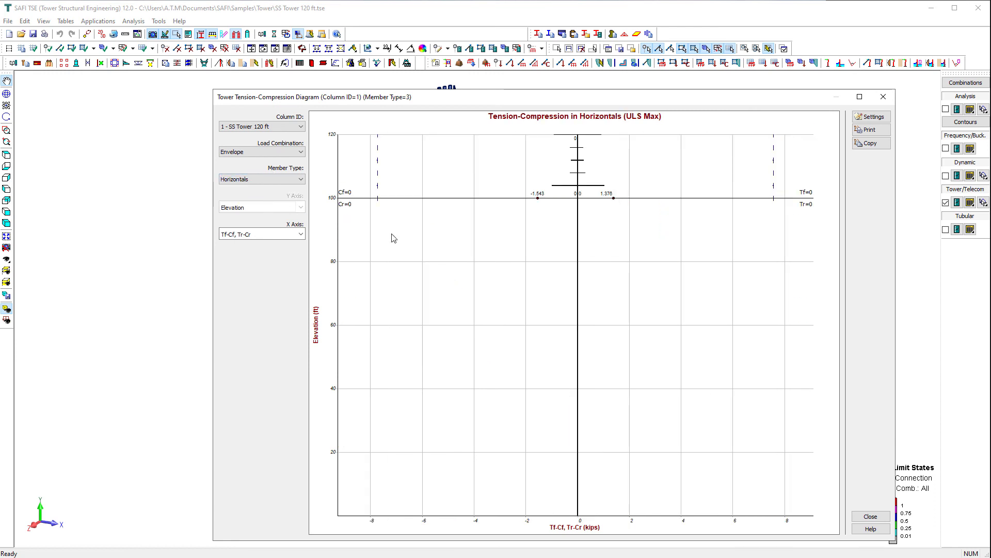
click(258, 180)
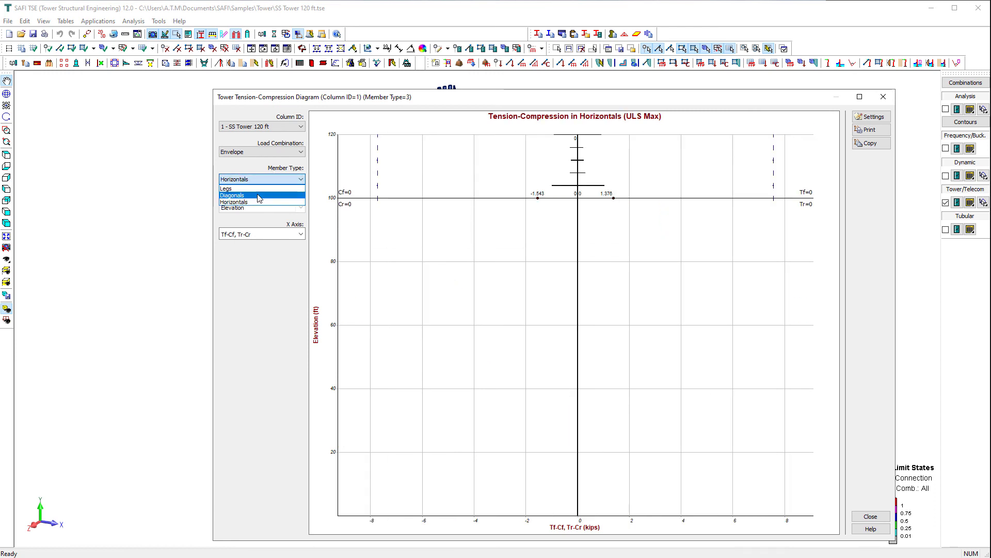
click(261, 188)
View the legs diagram with Tf-Cf on the X axis, restore the X axis to Tf-Cf, Tr-Cr, and close the diagram.
click(276, 234)
click(267, 245)
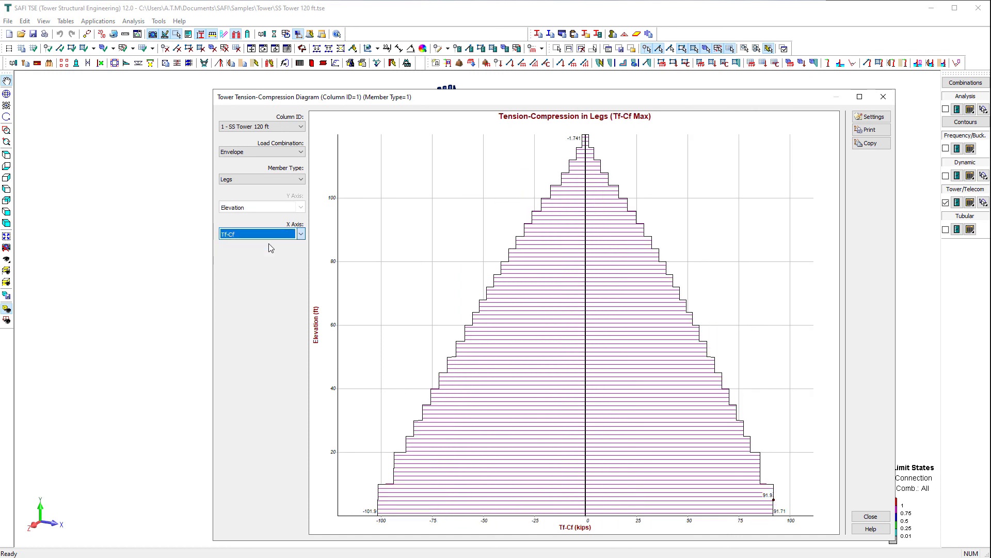
click(277, 234)
click(271, 253)
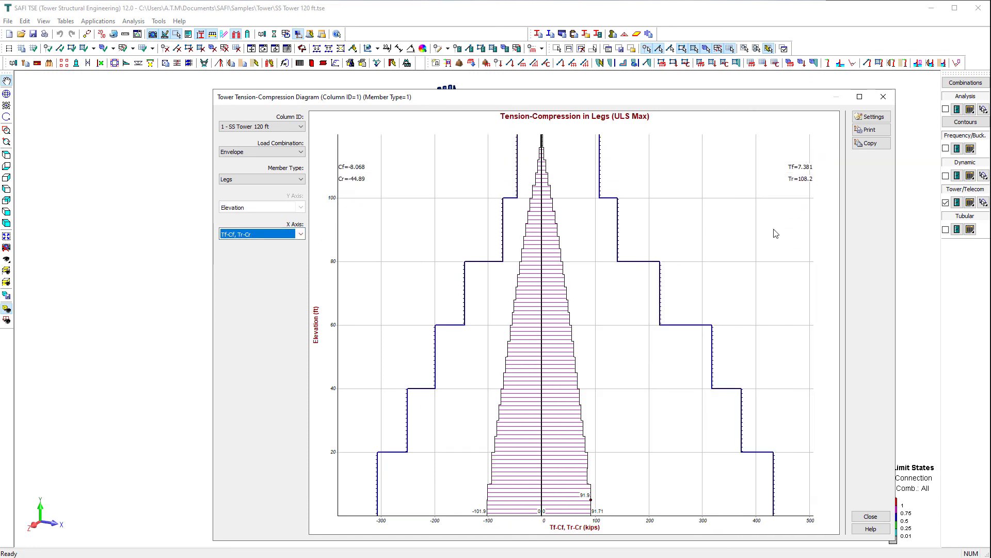
click(870, 517)
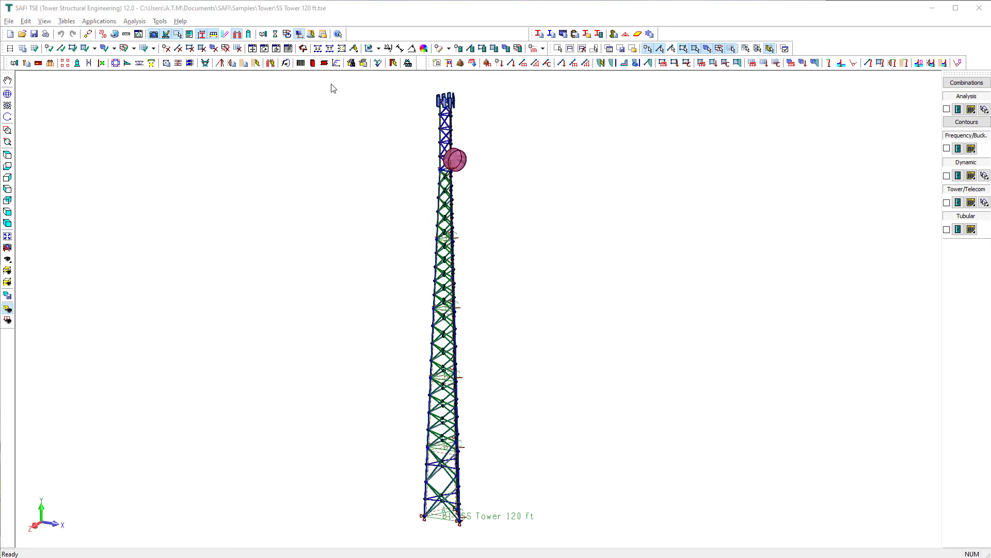
Open report generation, review the available geometry choices, and set the report geometry to CP,S1.
click(311, 34)
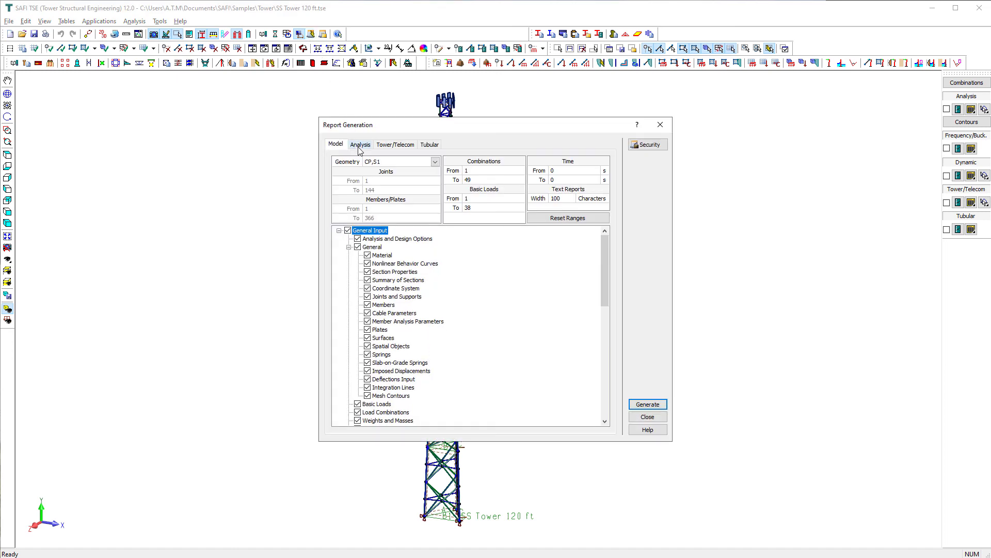
click(382, 163)
click(391, 174)
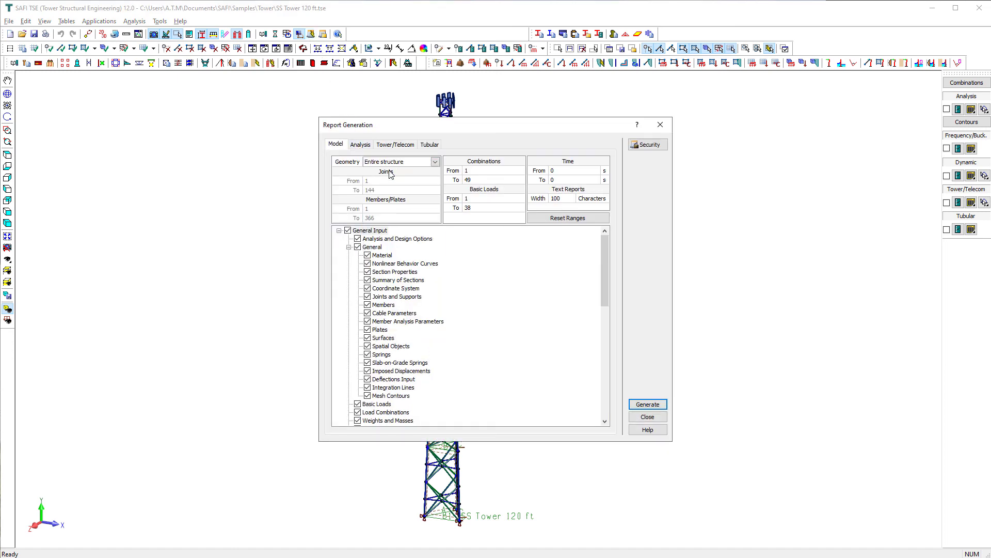
click(411, 163)
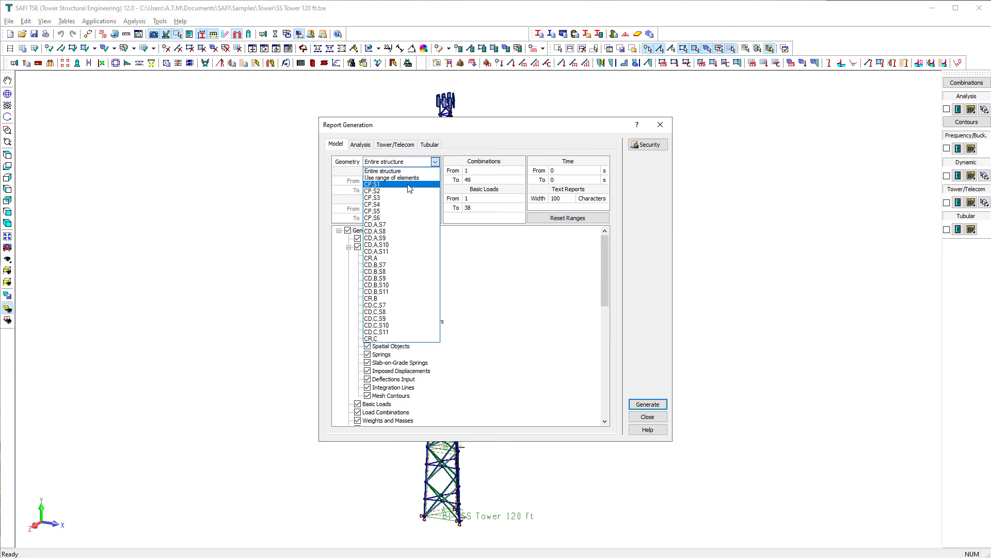
click(410, 185)
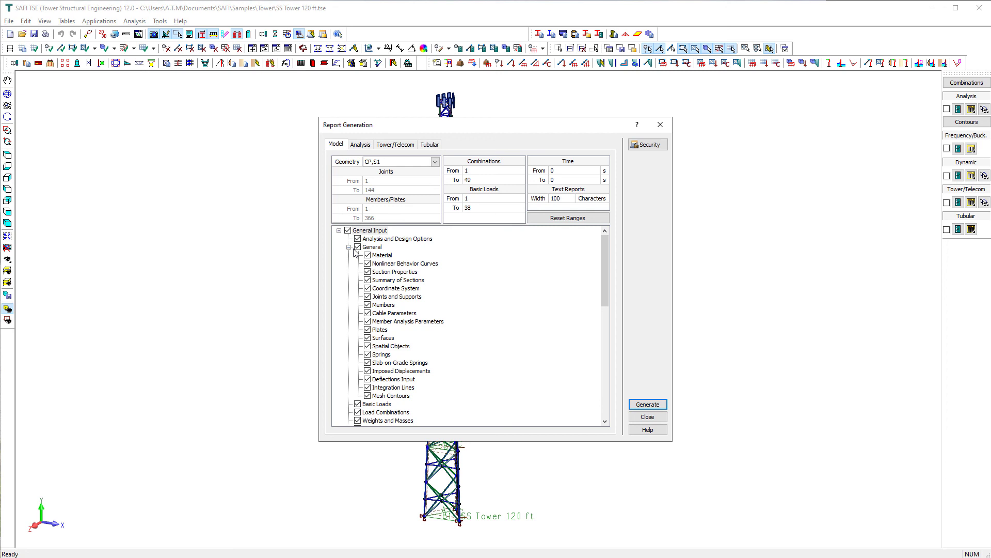
Collapse the General, Static Loads, and Seismic and Dynamic Loads groups in the model report contents.
click(349, 248)
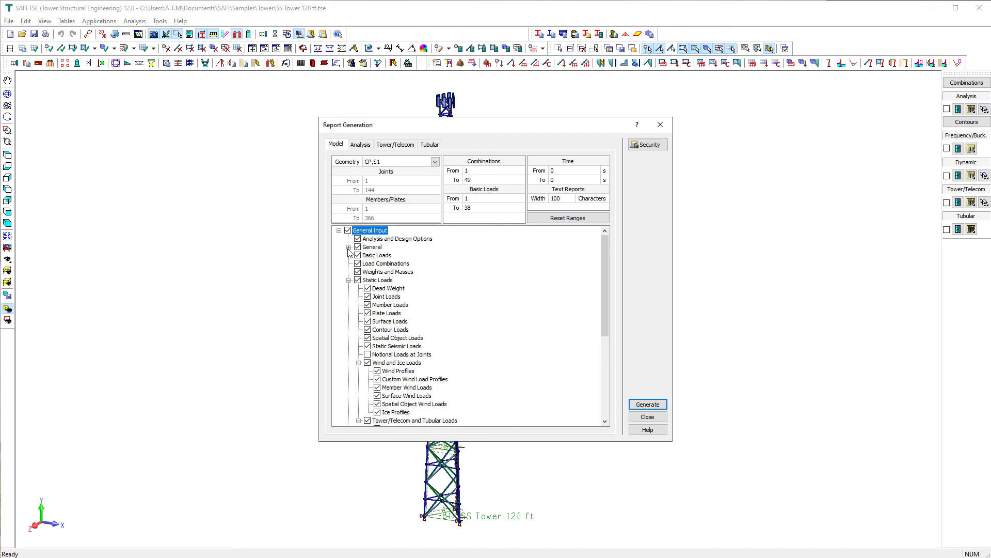
click(349, 281)
click(350, 289)
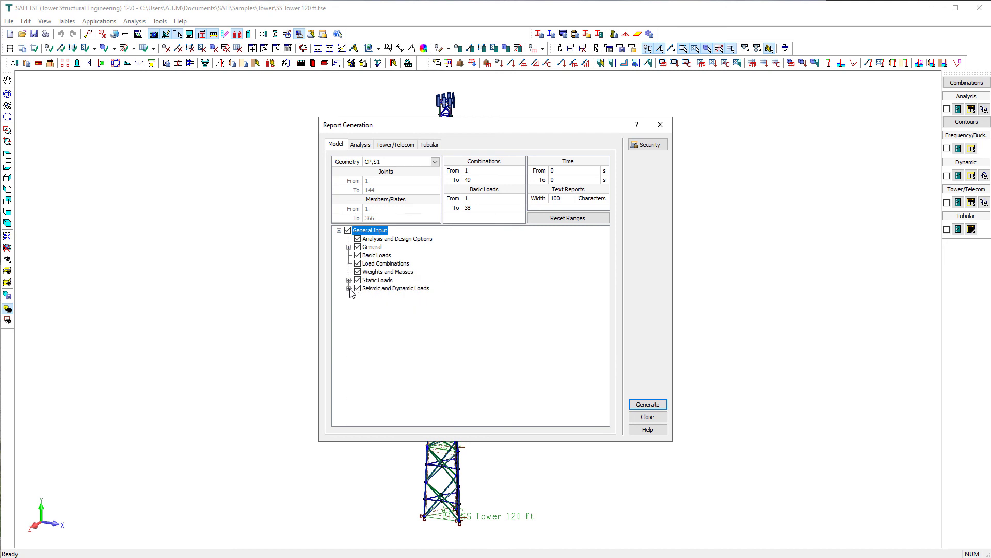
Show the analysis report contents and collapse the Joint, both Member Force and Displacement, Plate Force and Stresses, and Joists Force and Displacement groups.
click(367, 146)
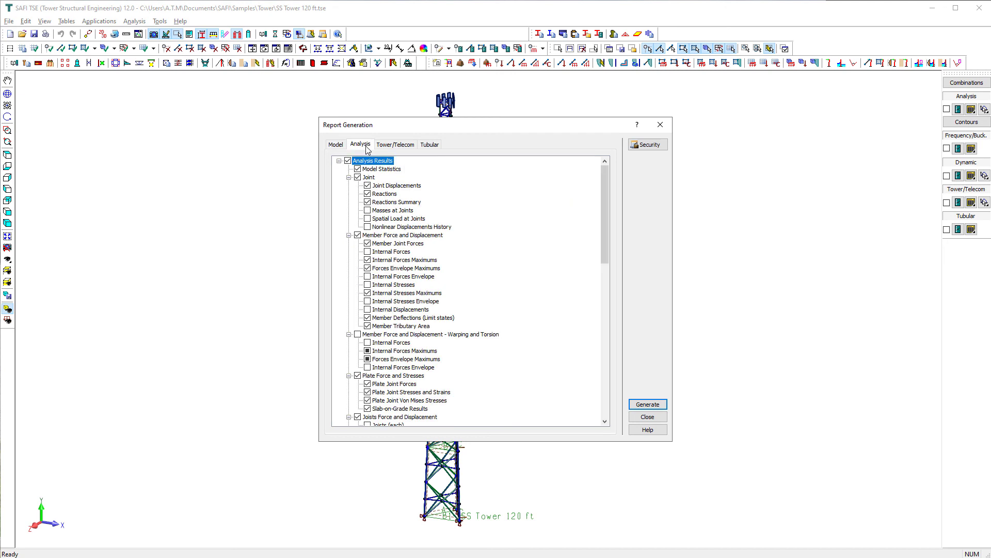
click(349, 177)
click(349, 185)
click(349, 194)
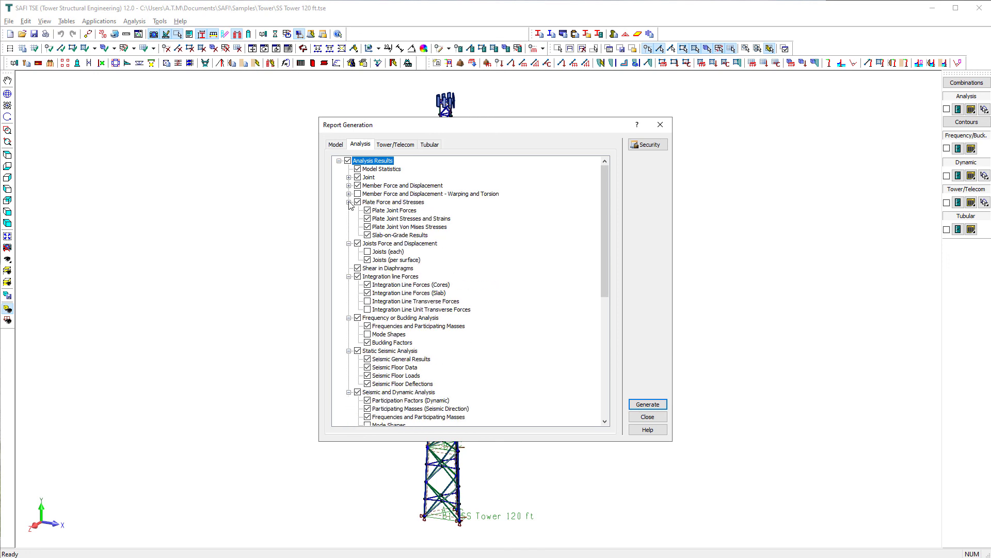
click(349, 202)
click(349, 210)
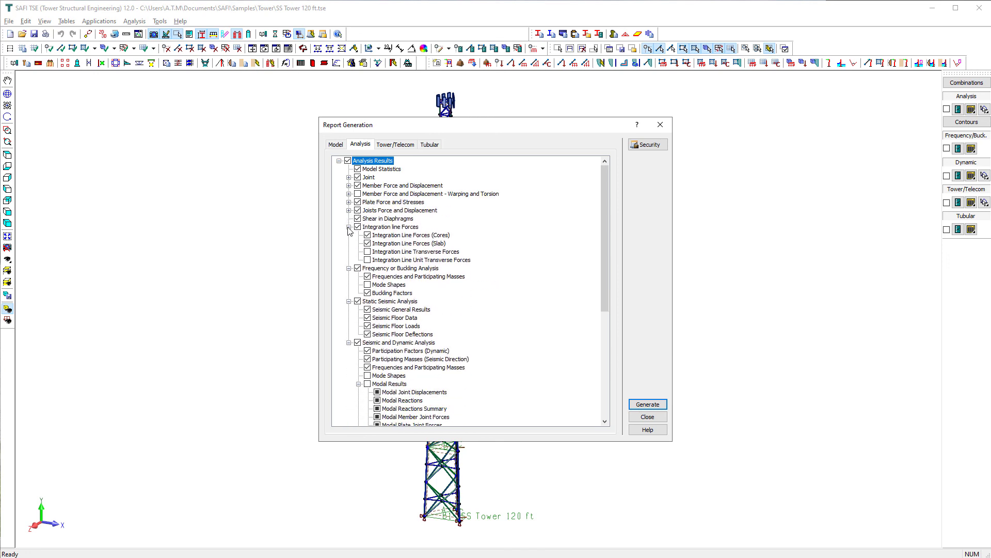